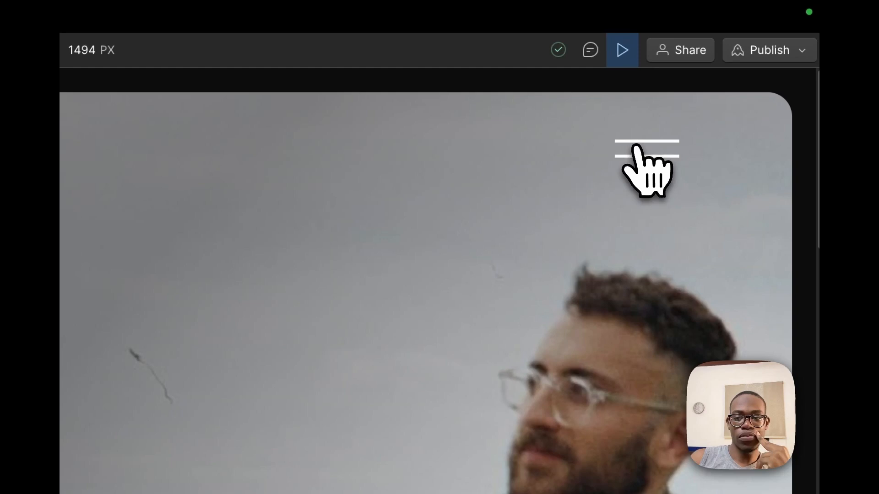
Step: Preview the home page, checking the navigation menu, the featured projects and the testimonials, and return to the design canvas
left_click(788, 31)
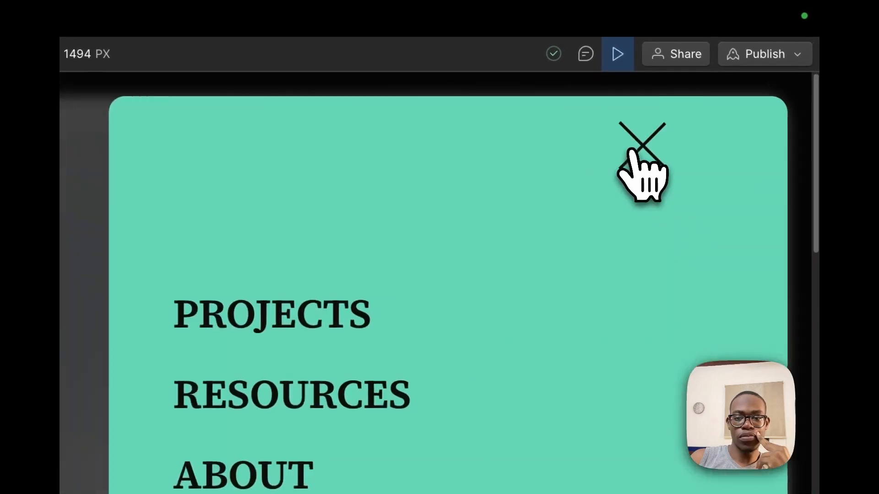
left_click(631, 151)
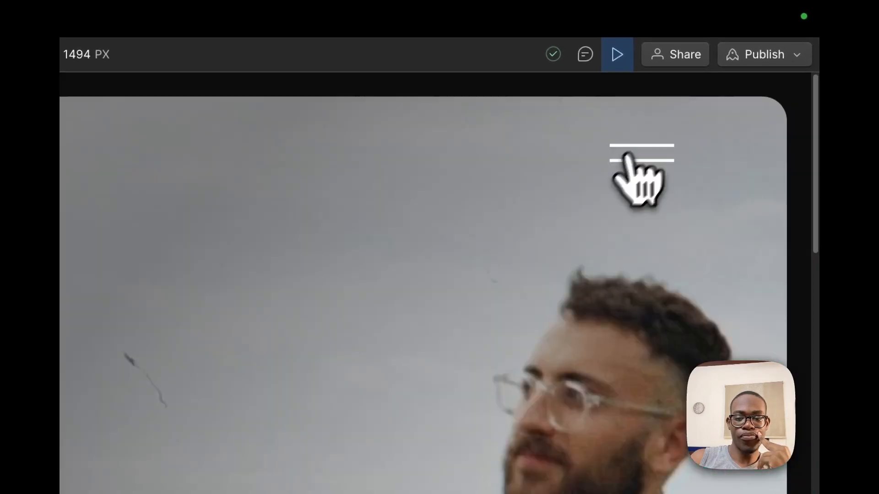
scroll(373, 334, "down", 15)
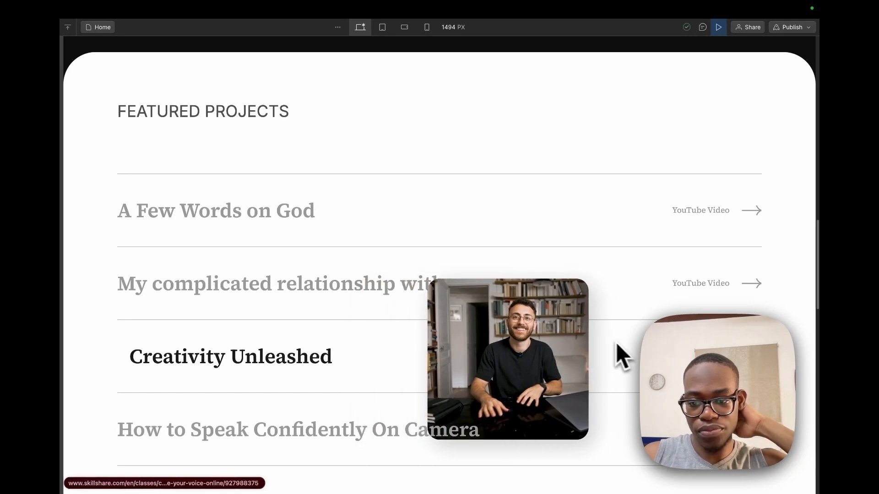
scroll(616, 343, "down", 15)
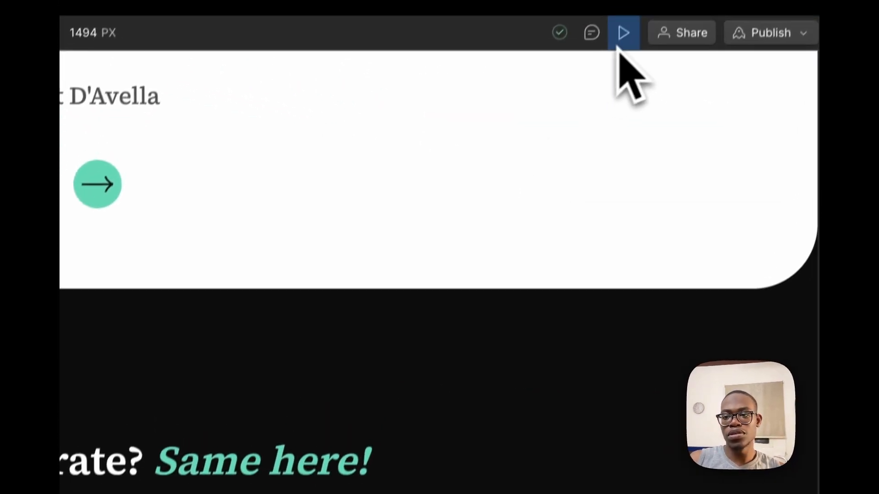
left_click(621, 42)
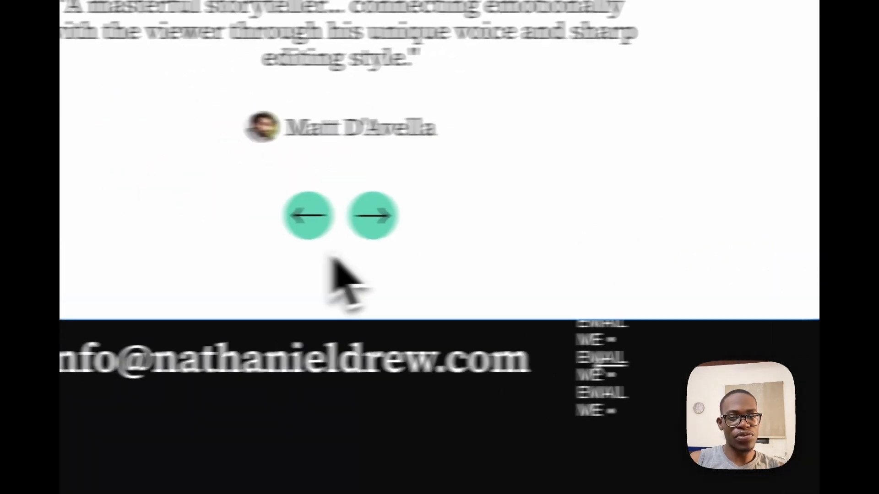
Step: Connect the alt text of the img inside the project item's img-wrap to the Project Name field of the Projects collection
scroll(333, 259, "up", 5)
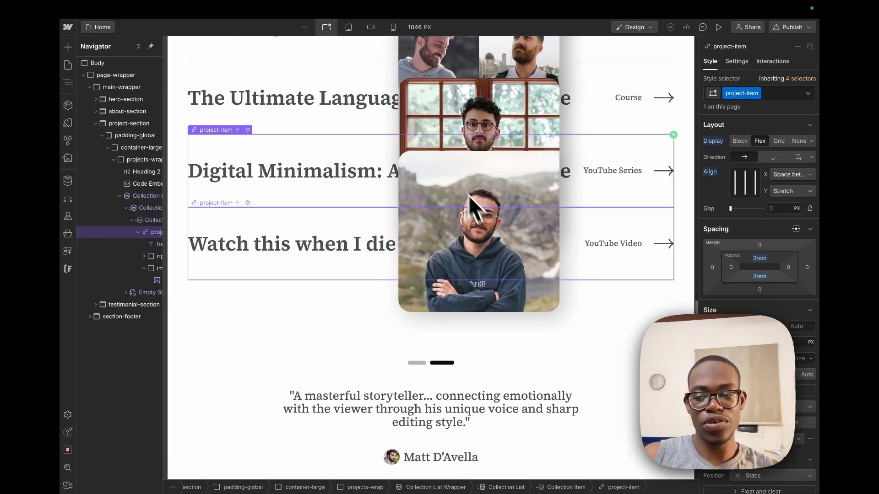
scroll(759, 257, "down", 10)
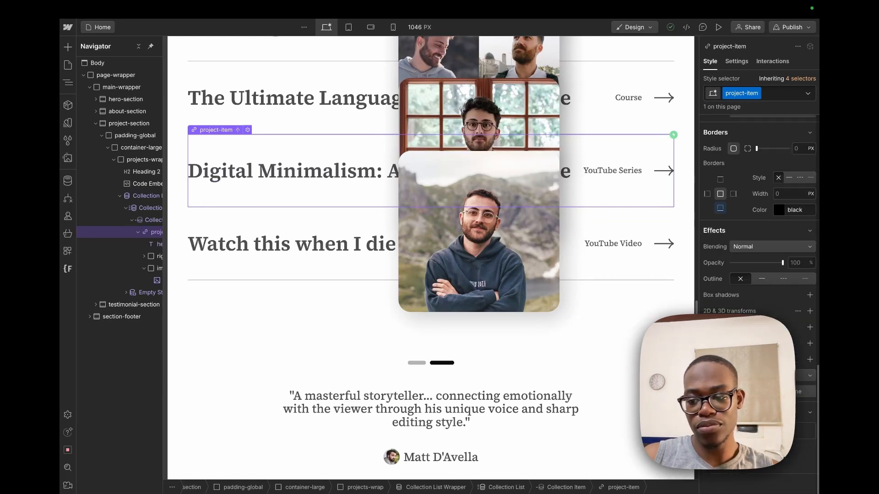
left_click(151, 269)
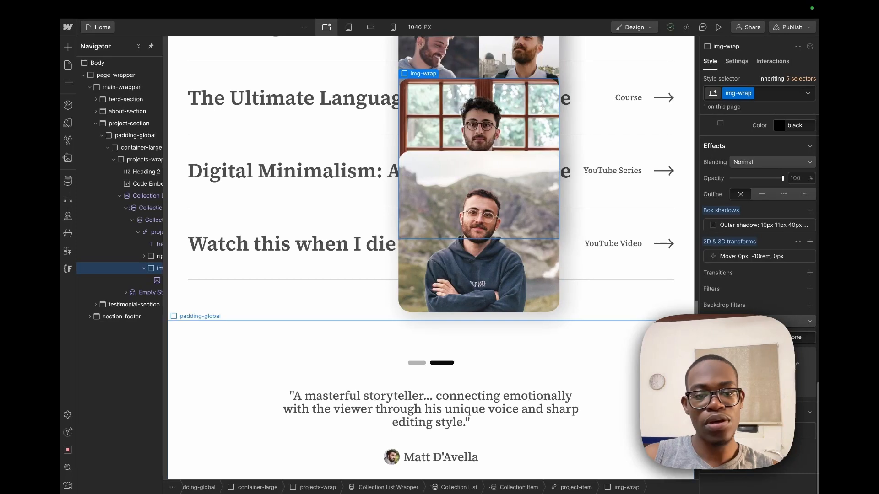
left_click(153, 281)
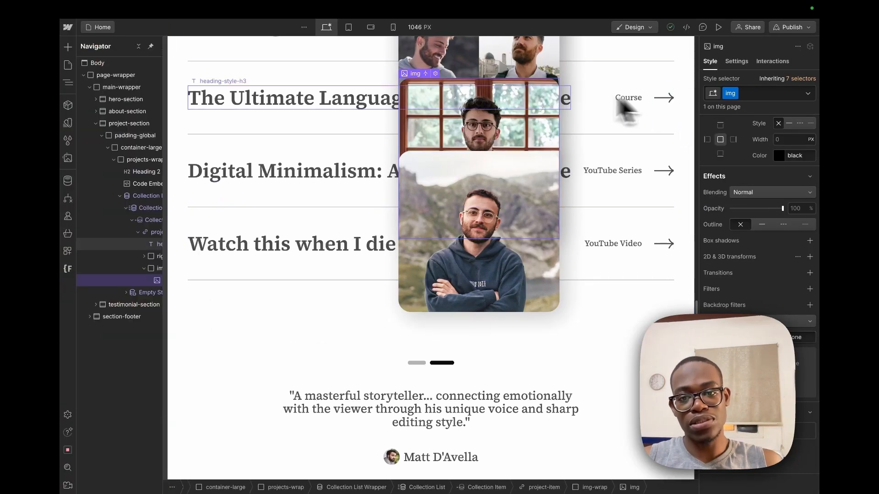
left_click(436, 74)
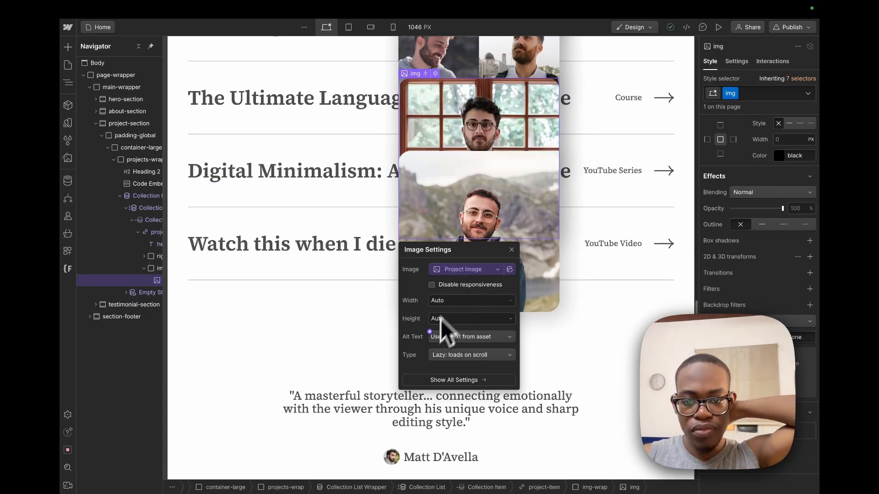
left_click(430, 333)
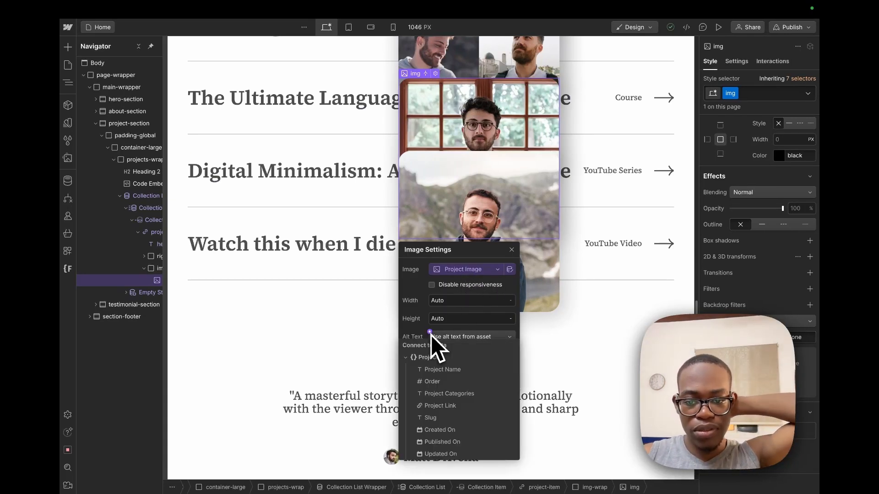
left_click(446, 371)
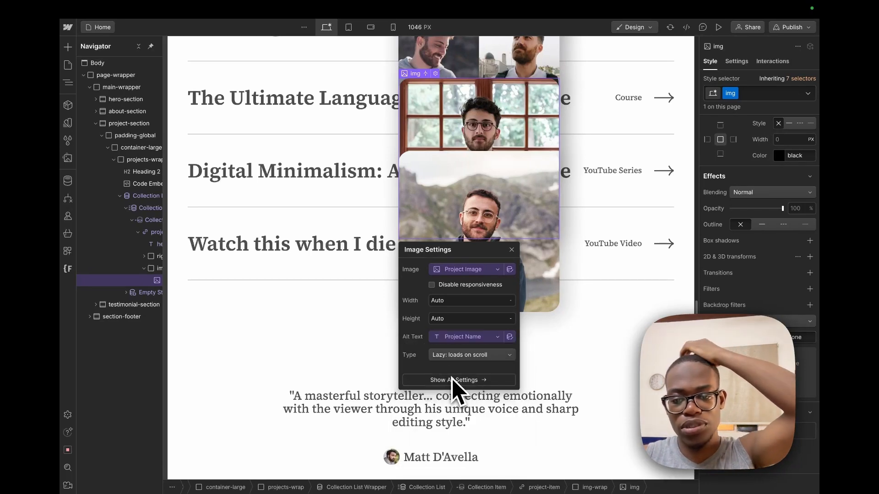
left_click(570, 334)
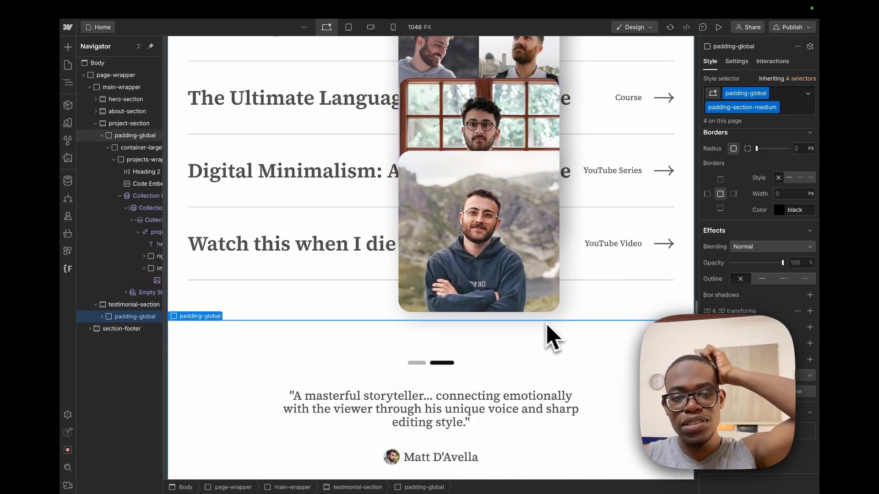
Step: Inspect the page audit's non-descriptive link content issue for img, widening the Navigator to fit the element names
left_click(787, 30)
left_click(675, 171)
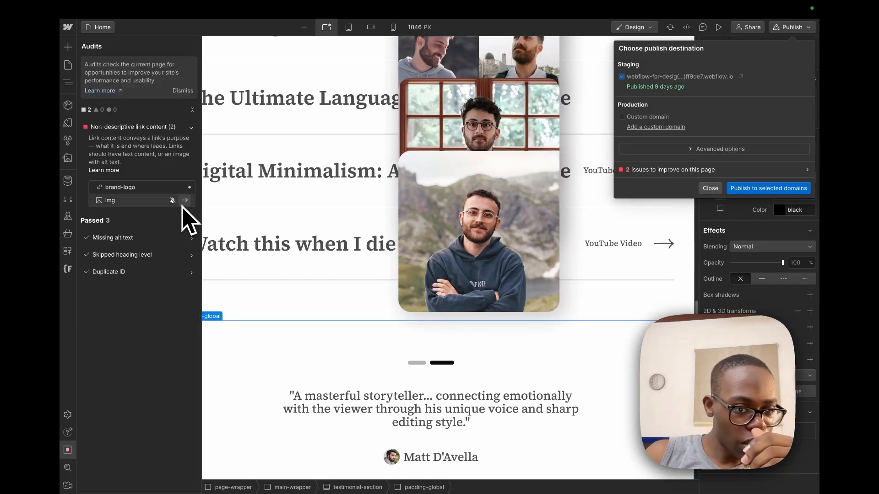
left_click(183, 203)
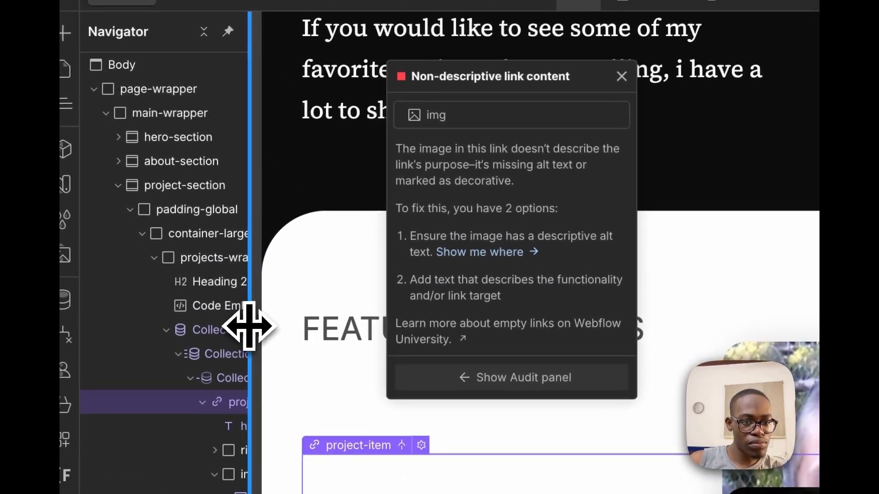
left_click_drag(163, 198, 207, 201)
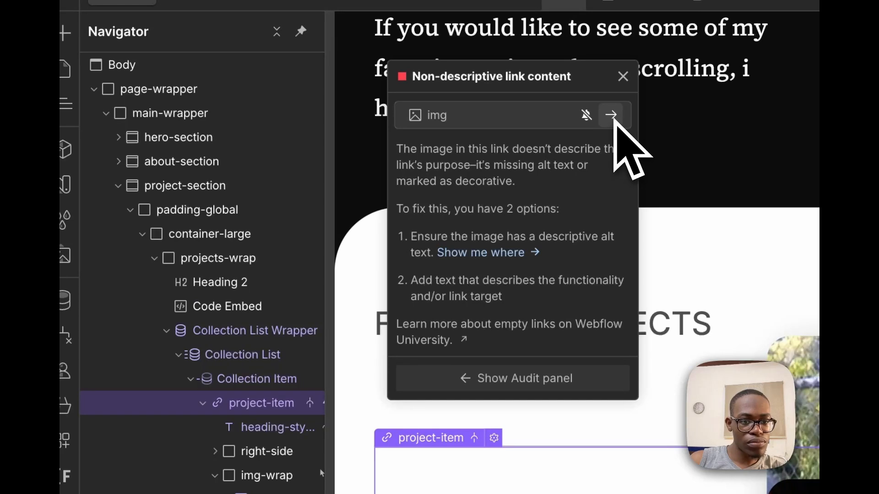
left_click(612, 116)
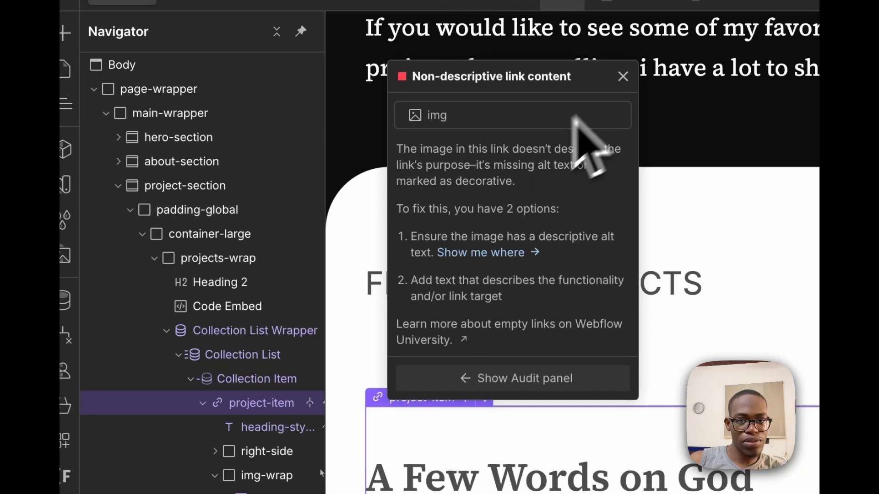
left_click(622, 77)
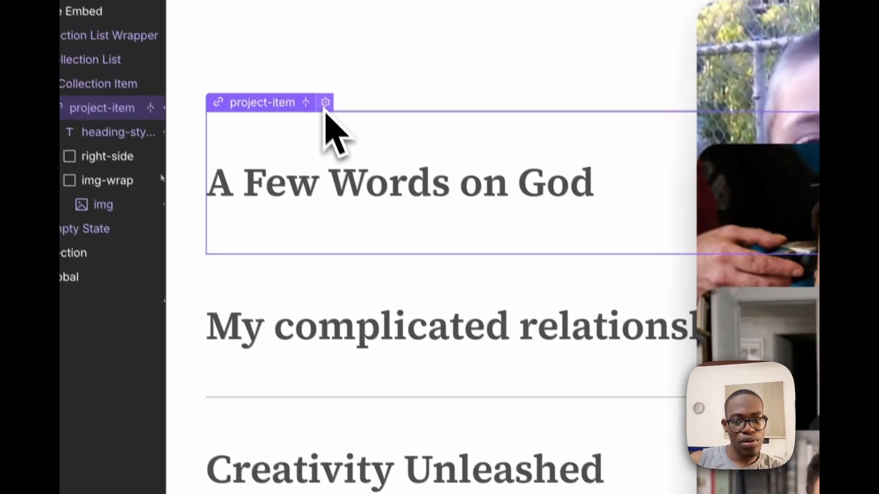
Step: Review the project-item link settings, keeping Project Link as the URL source and Default as the preload, and check the linked collection item
left_click(406, 251)
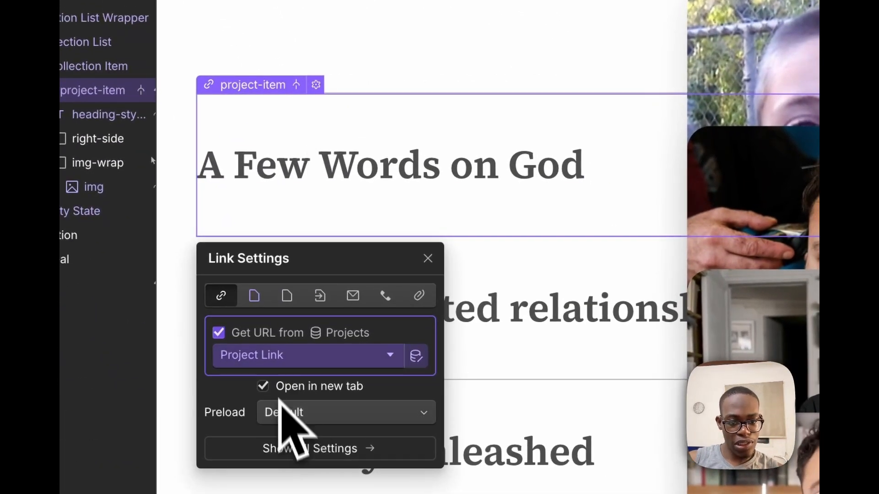
left_click(320, 357)
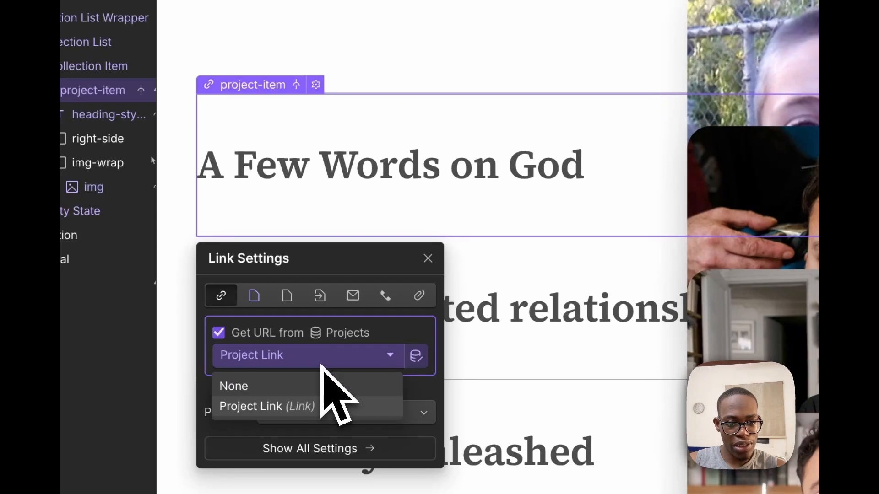
left_click(306, 406)
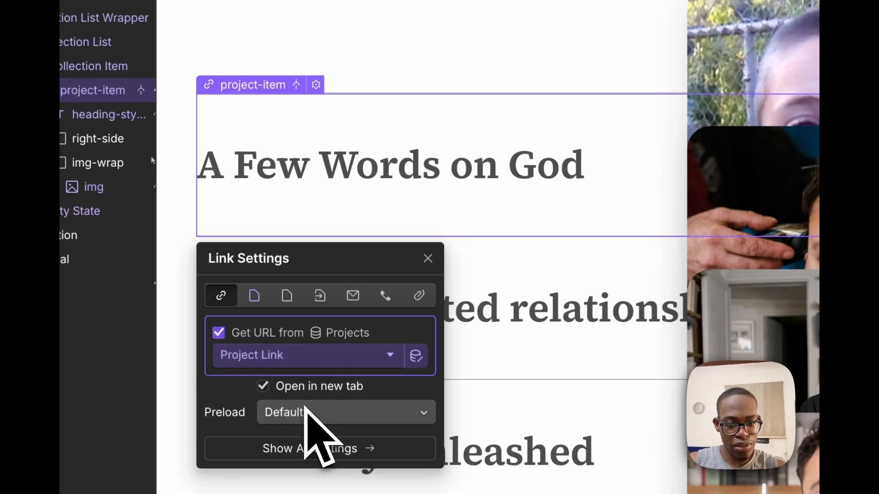
left_click(415, 361)
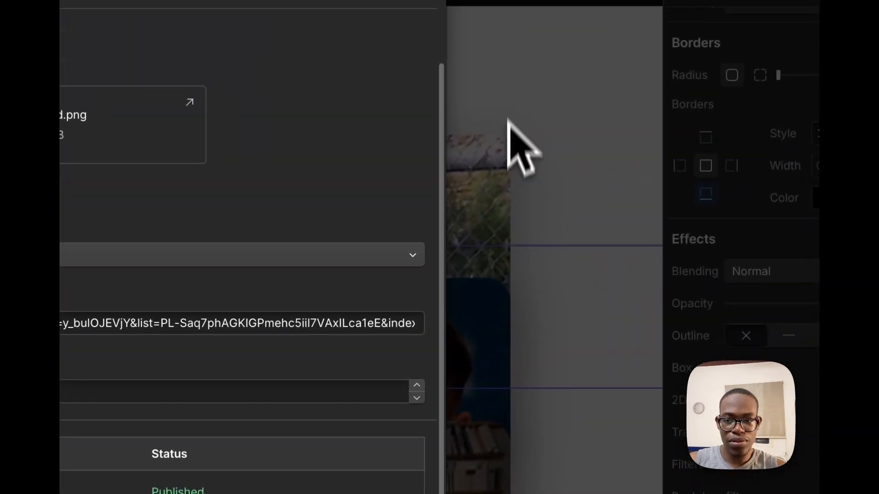
left_click(612, 30)
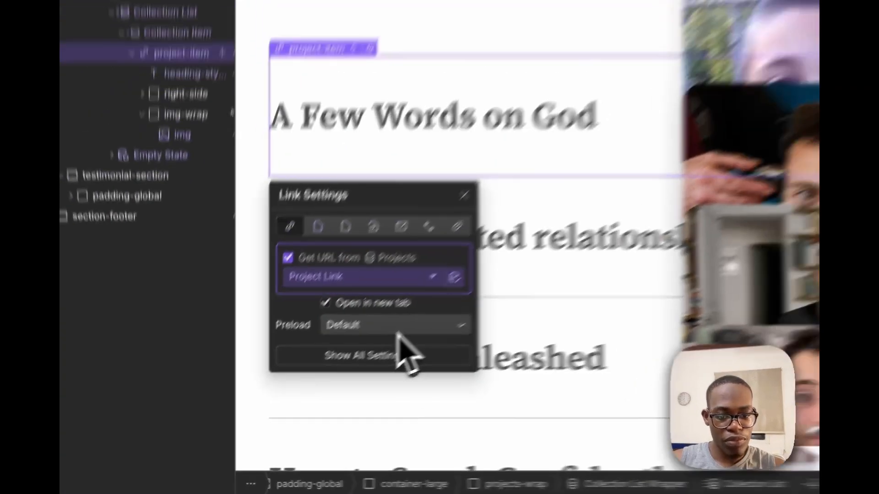
left_click(308, 388)
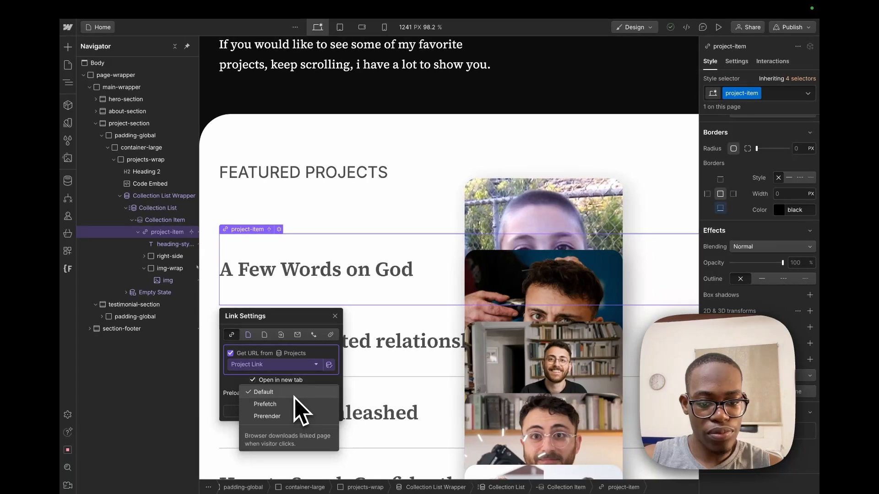
left_click(306, 389)
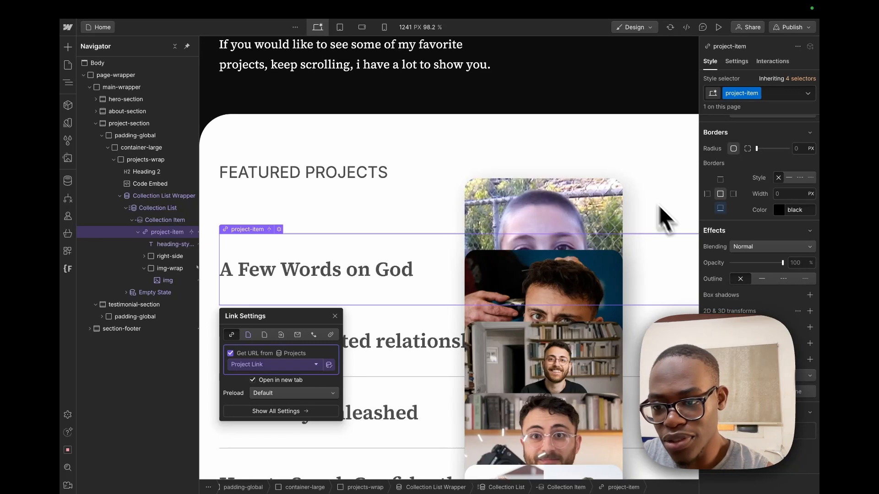
Step: Add a custom attribute named aria-label to project-item and connect its value to the Project Name field
left_click(738, 62)
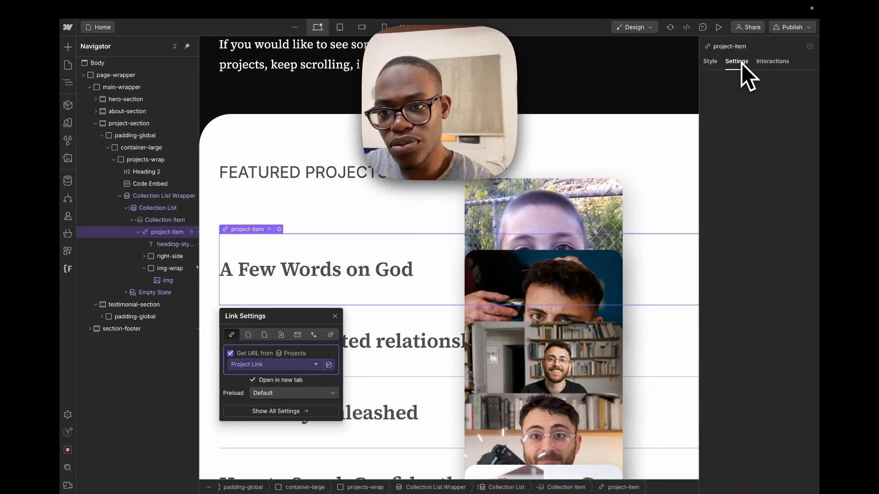
scroll(751, 366, "down", 1)
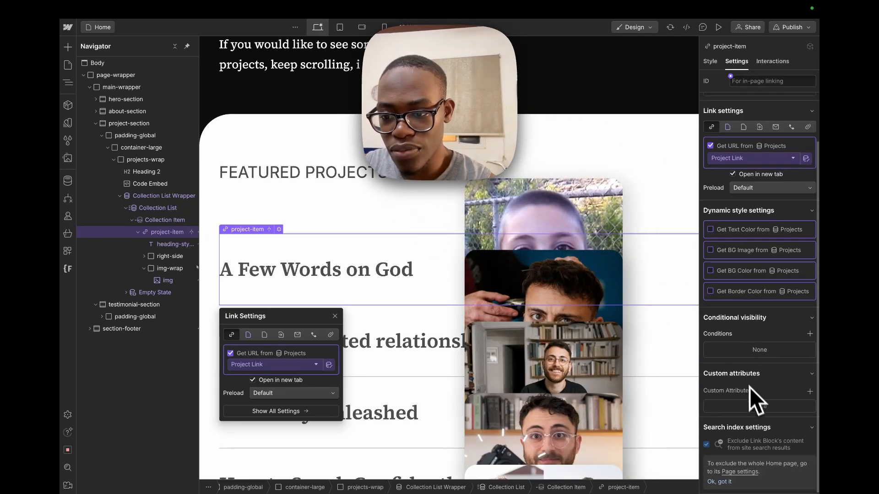
left_click(810, 392)
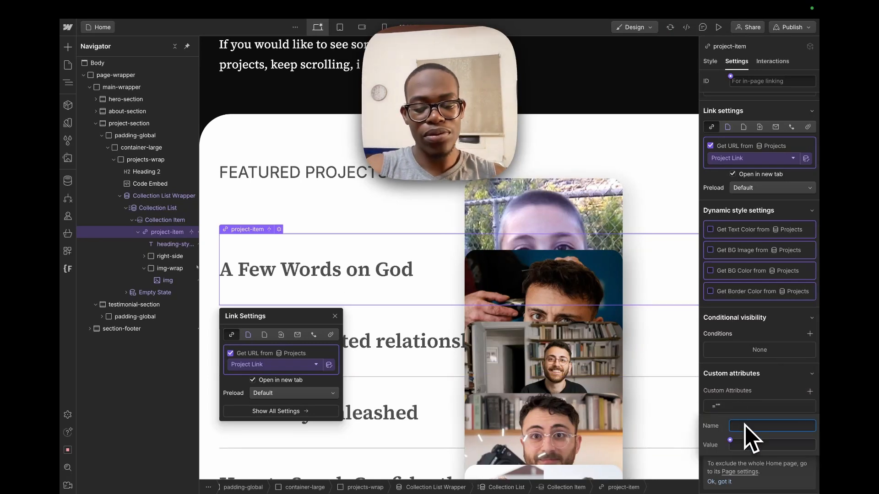
type("ara")
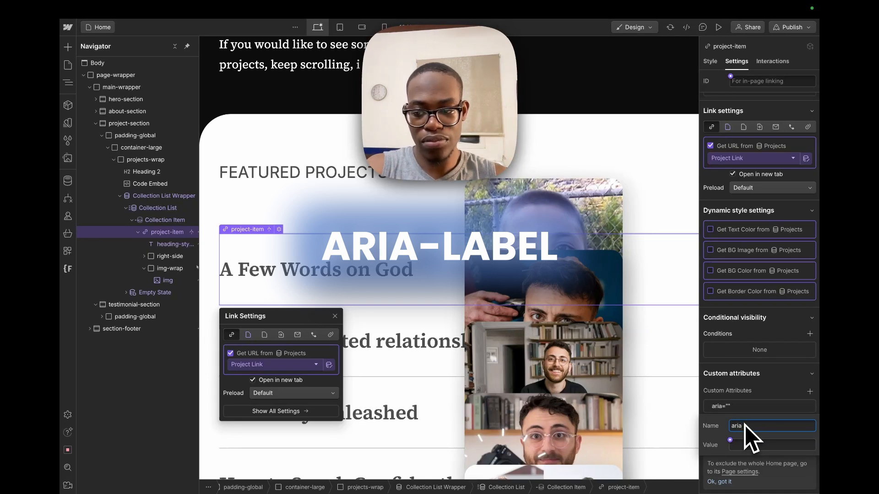
type("a-label")
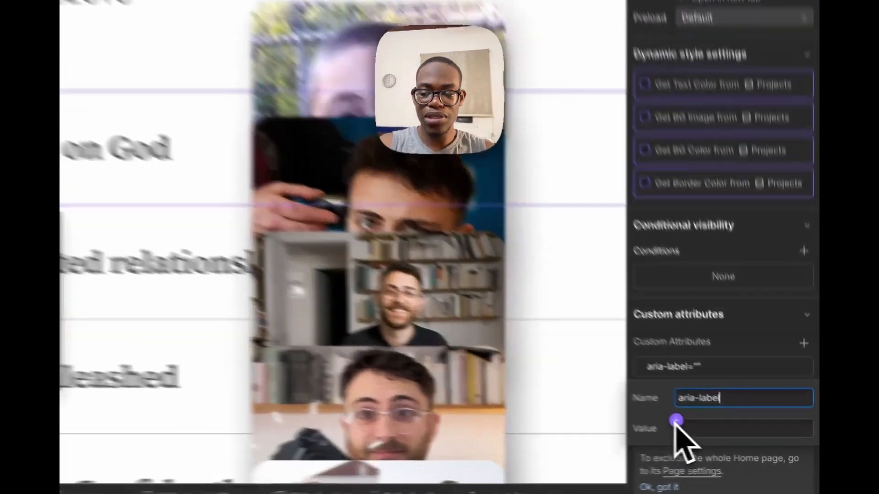
left_click(730, 440)
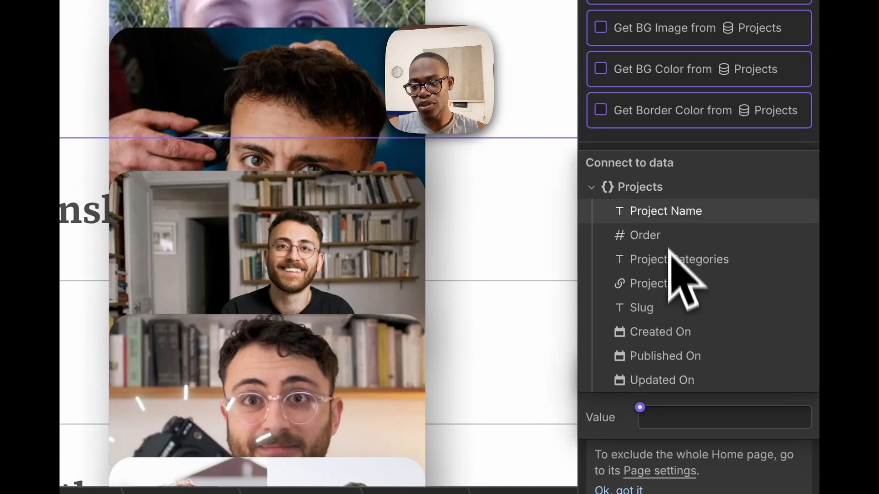
left_click(666, 221)
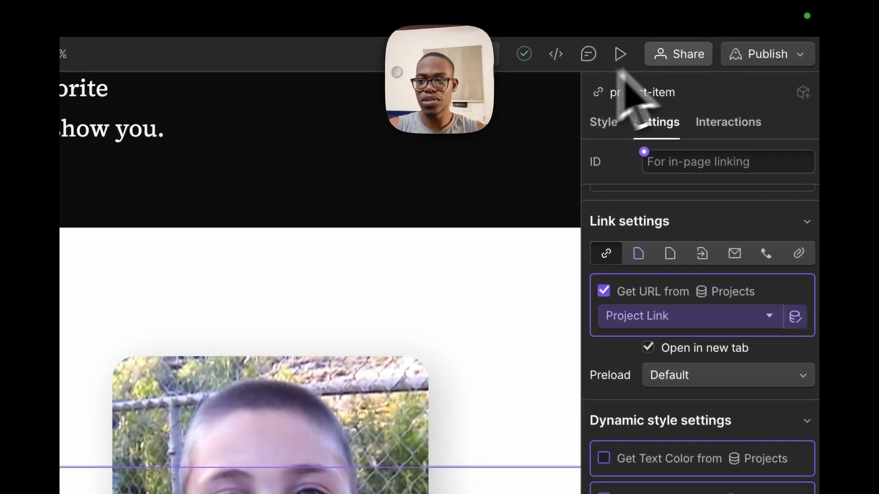
Step: Reopen the page's audit issues and open the non-descriptive link content issue for brand-logo
left_click(737, 54)
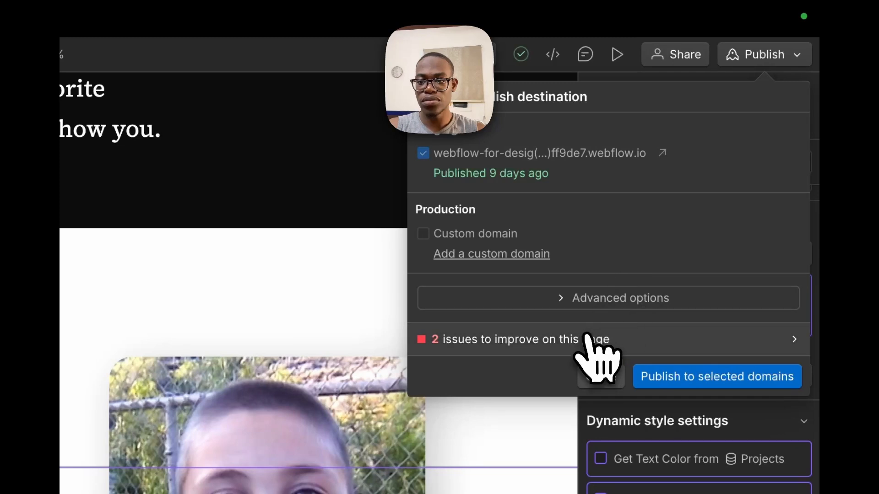
left_click(568, 348)
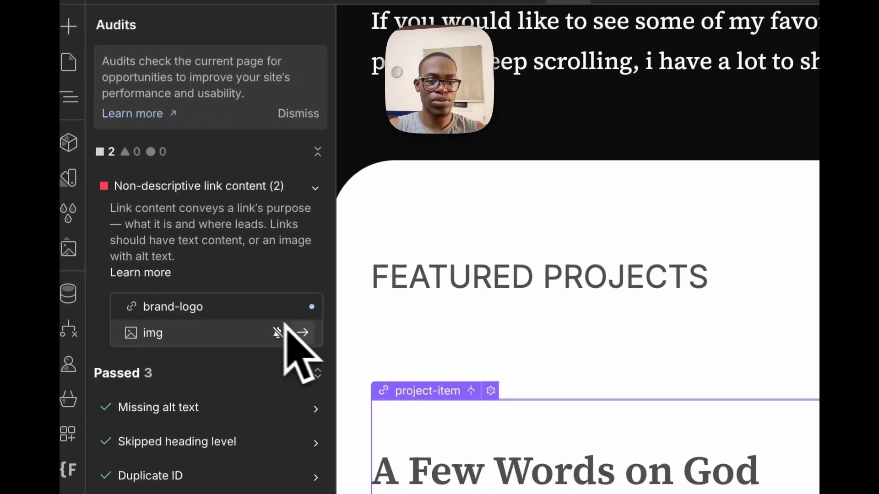
left_click(311, 305)
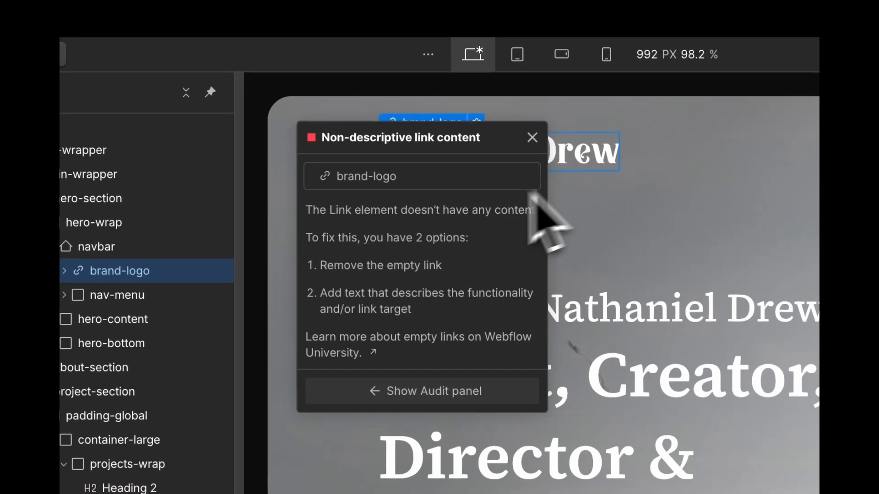
Step: Dismiss the brand-logo audit details and change the brand-logo link to a page link pointing to Home
left_click(532, 136)
left_click(476, 121)
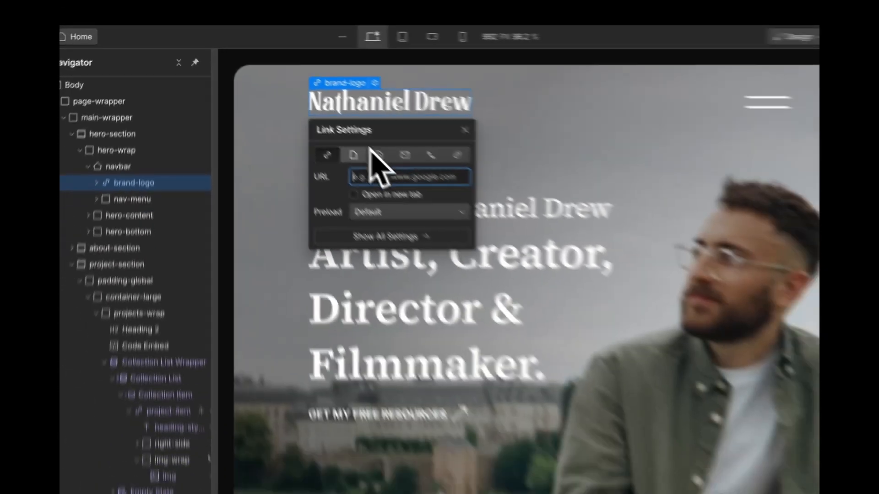
left_click(445, 229)
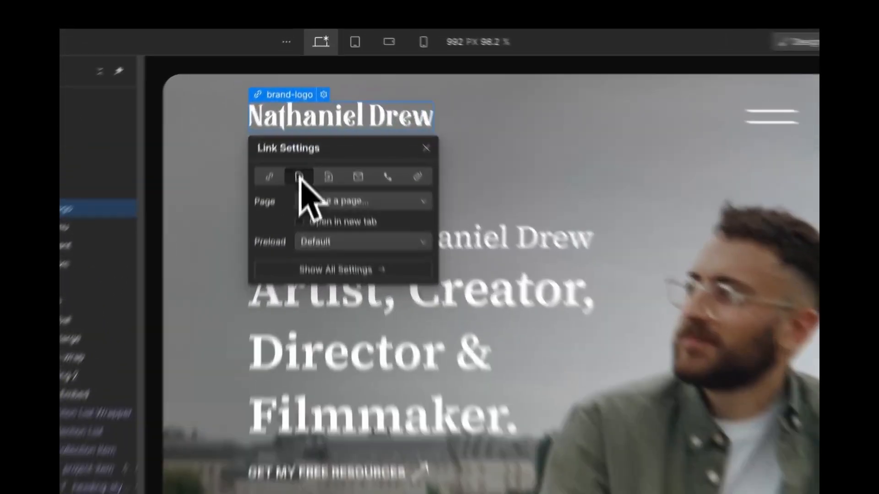
left_click(347, 201)
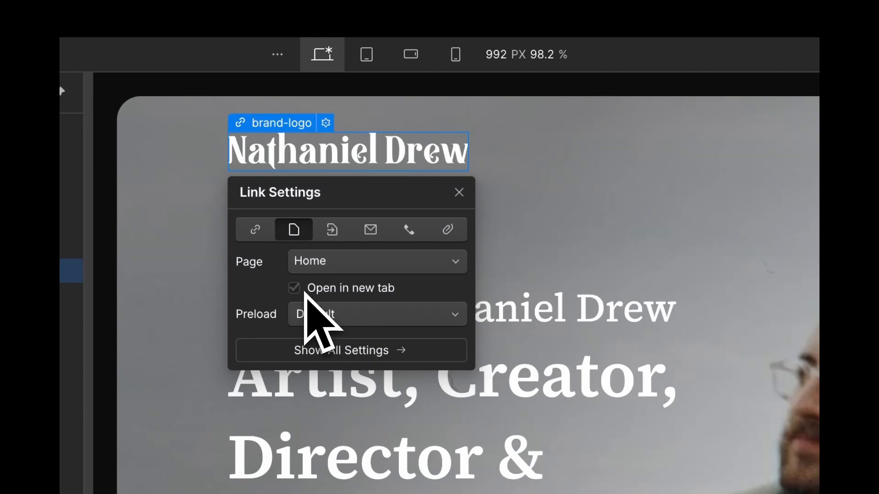
left_click(559, 231)
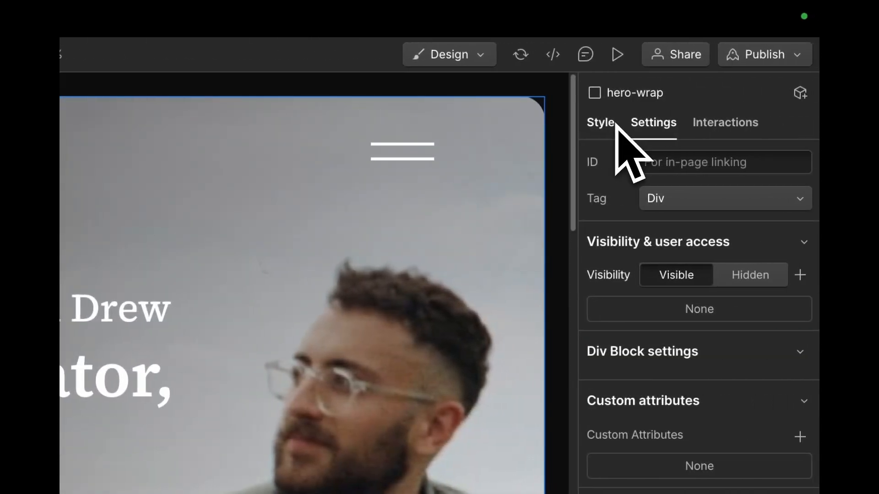
Step: Recheck the page's audit issues, review the non-descriptive link content issue for brand-logo, and bring up its link settings
left_click(613, 124)
left_click(796, 63)
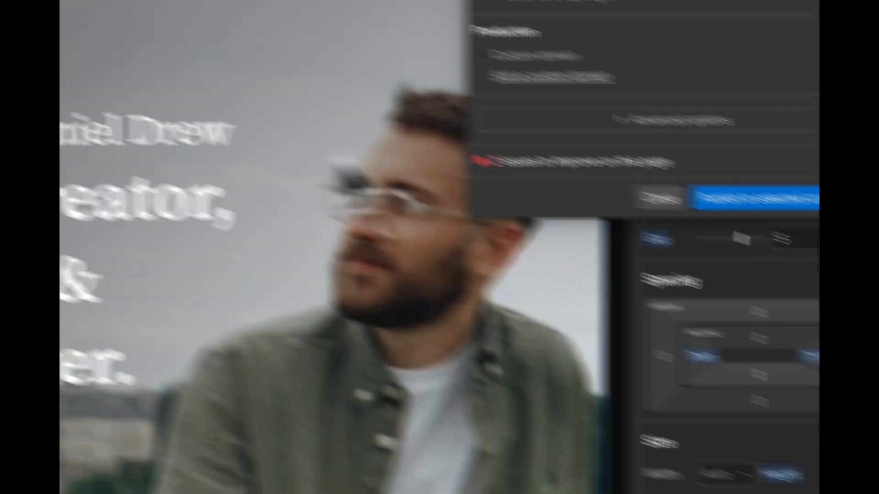
left_click(633, 143)
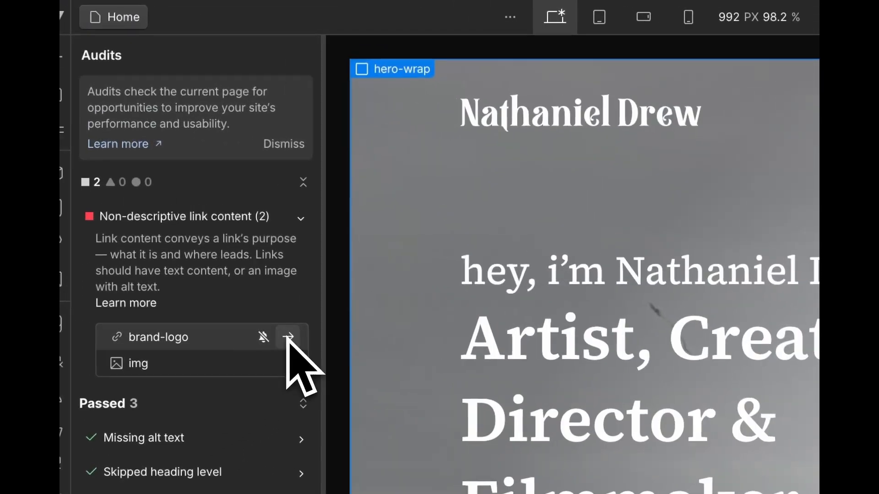
left_click(288, 338)
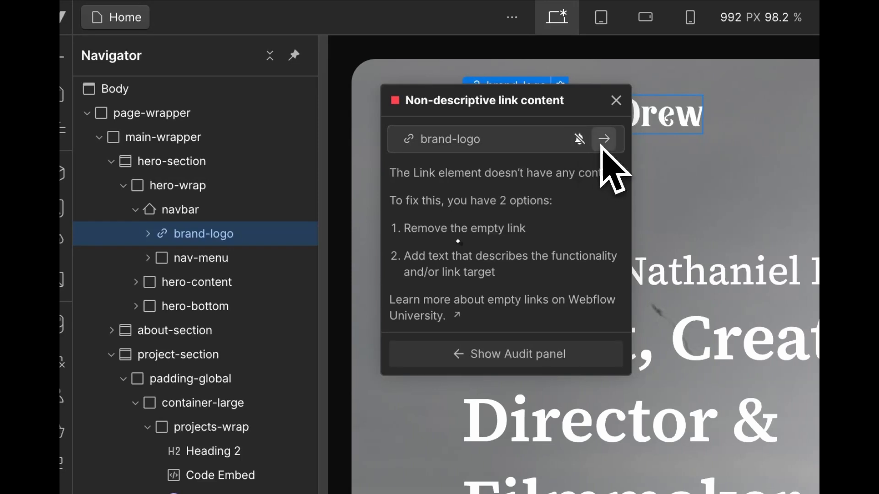
left_click(551, 82)
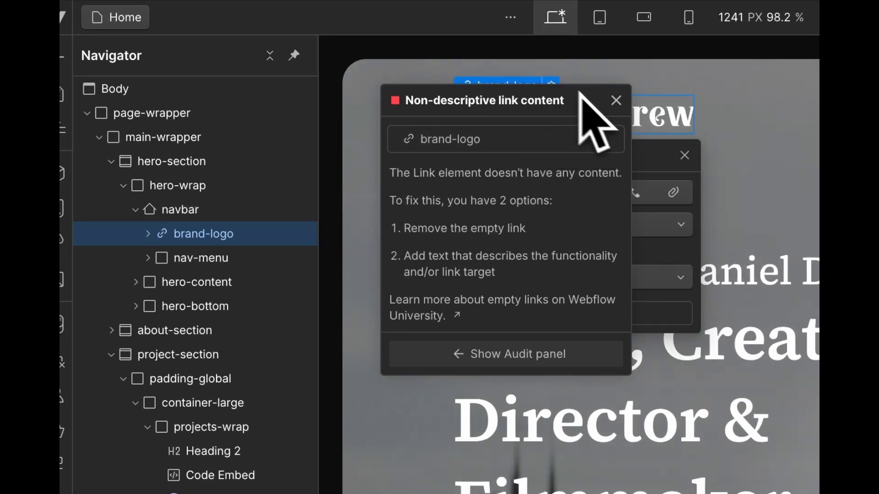
left_click(618, 102)
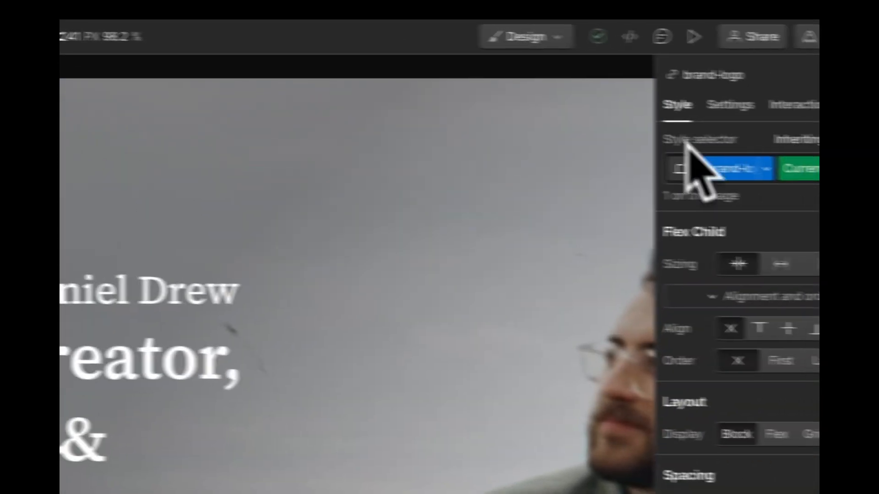
Step: Add a custom attribute to brand-logo with the name aria-label and the value logo
left_click(655, 100)
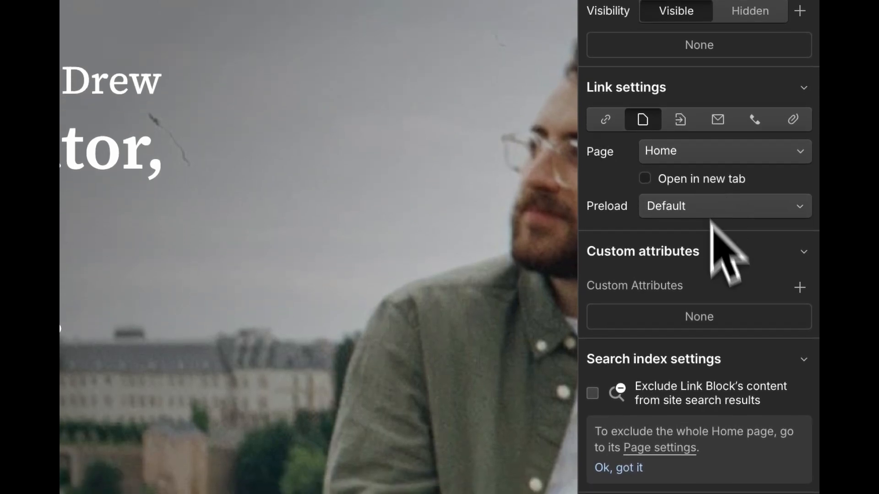
left_click(802, 287)
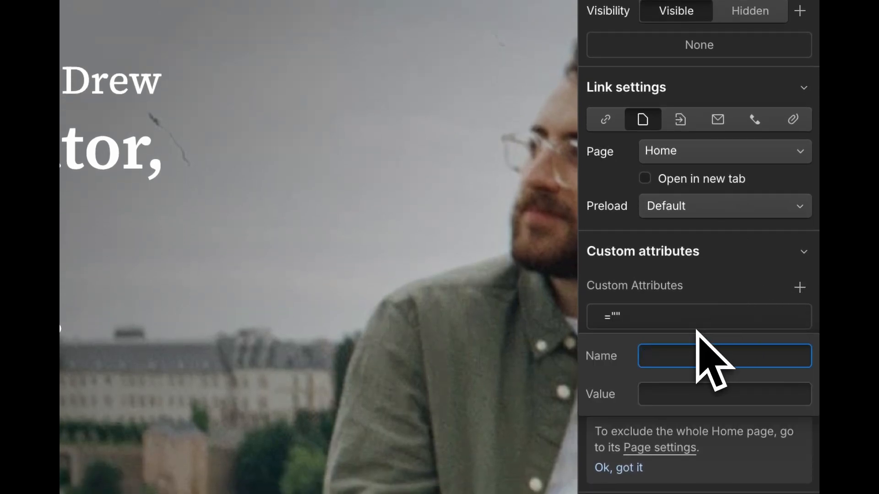
type("aria-lab")
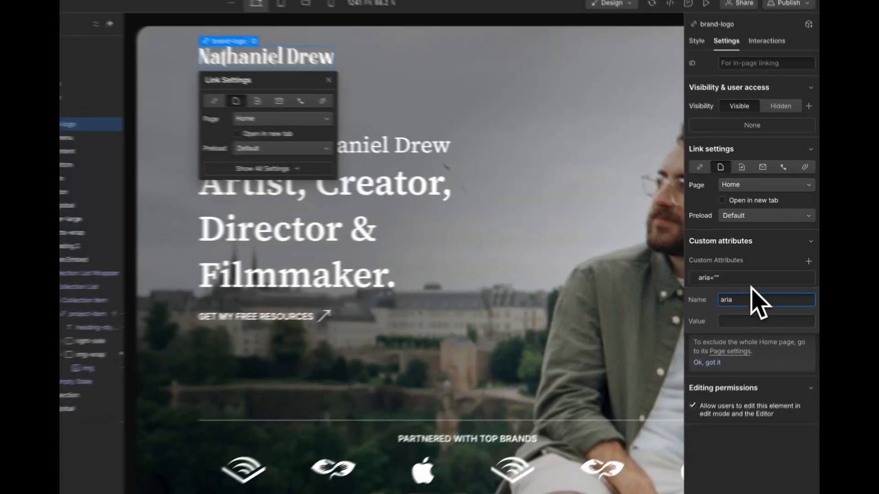
type("el=\"")
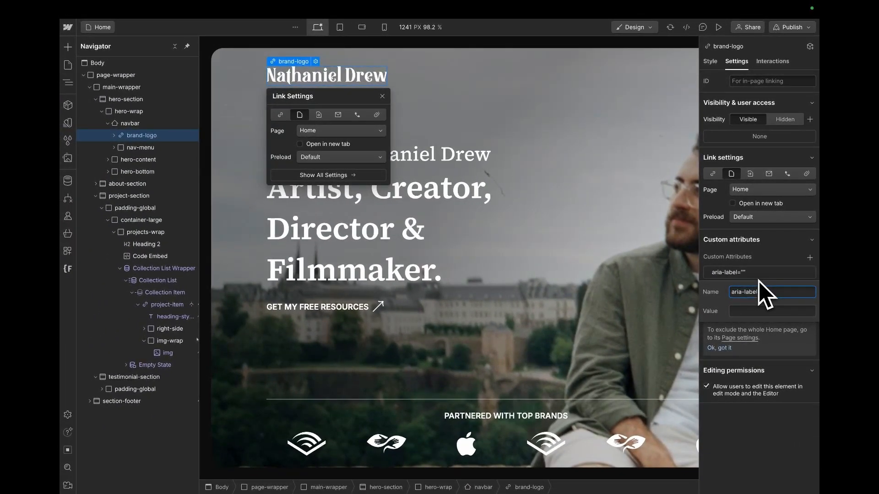
type("logo")
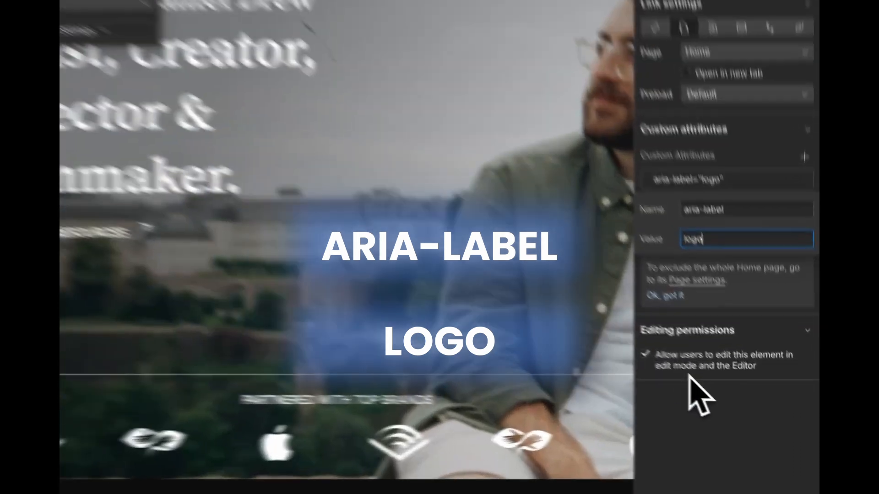
left_click(760, 429)
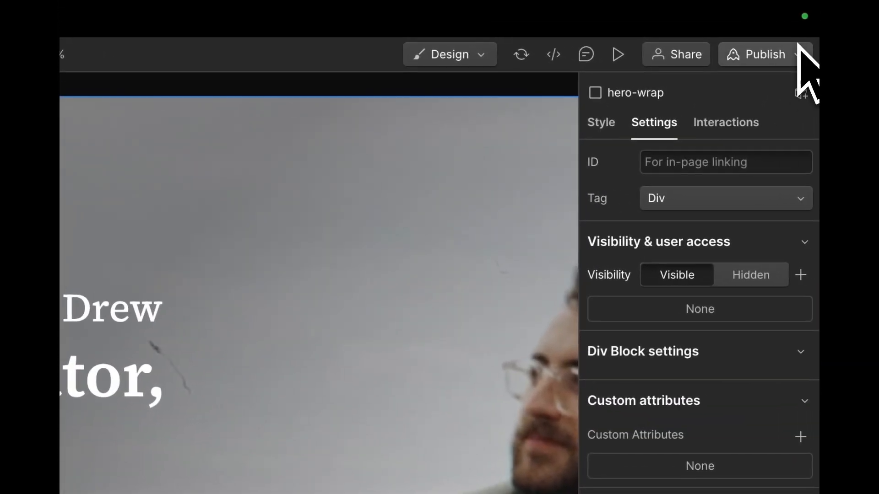
Step: Reopen the page's audit issues and go to the non-descriptive link content issue for img
left_click(799, 54)
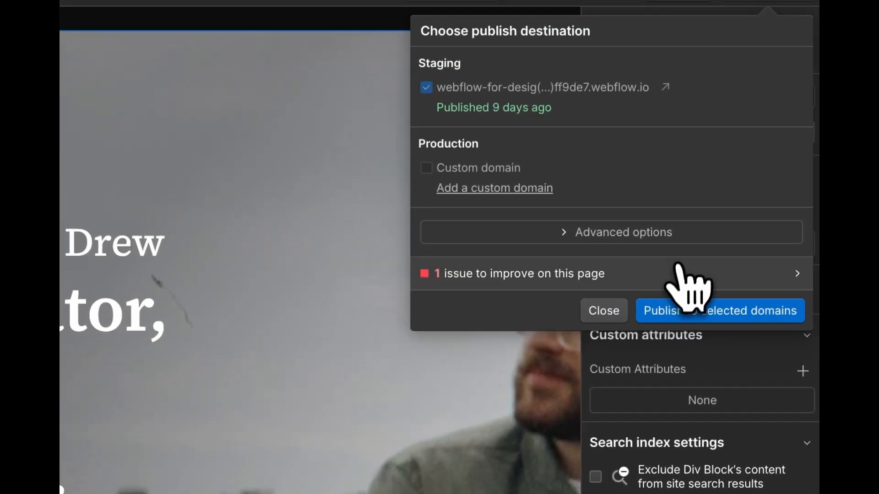
left_click(714, 224)
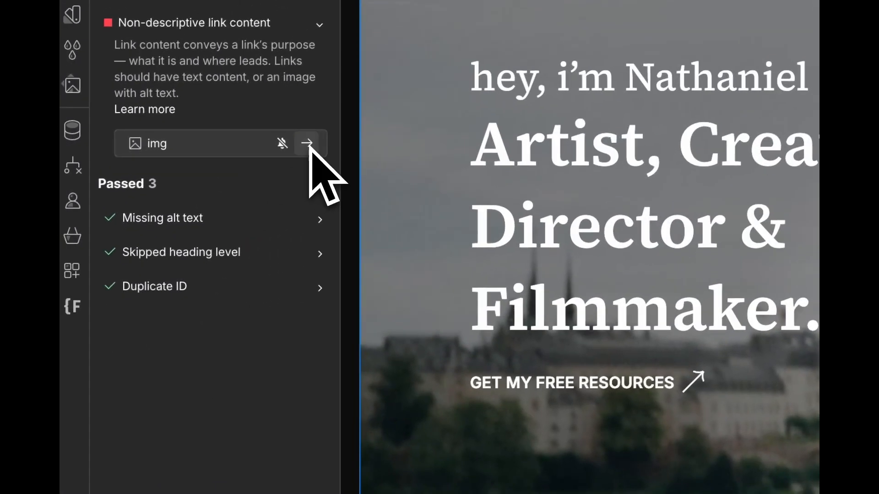
left_click(267, 156)
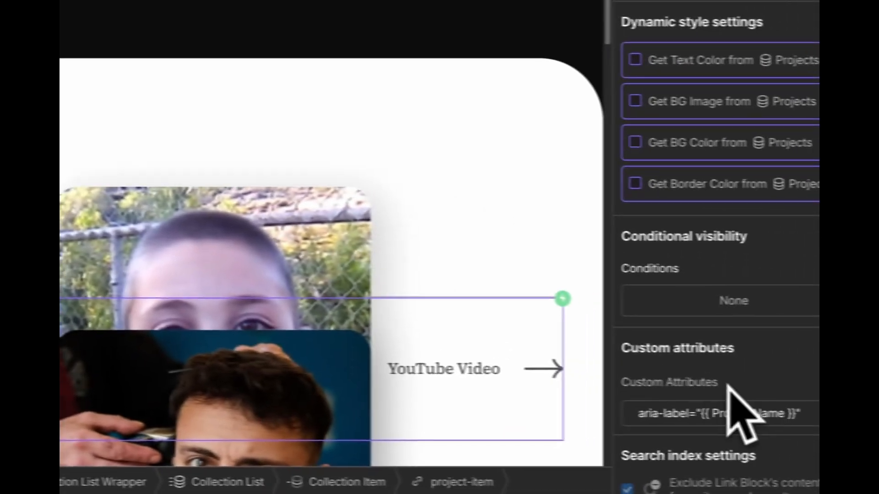
Step: Replace the Project Name binding in project-item's aria-label attribute with the static value project-link
left_click(704, 412)
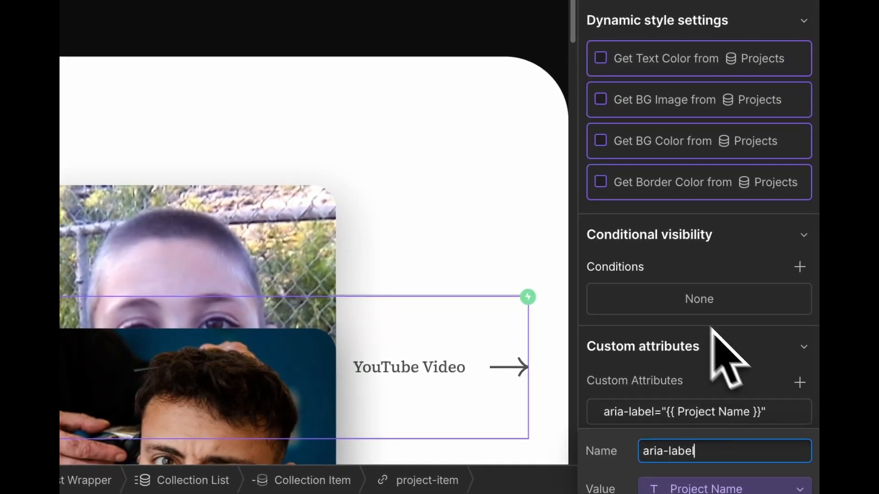
left_click(659, 278)
scroll(660, 277, "down", 3)
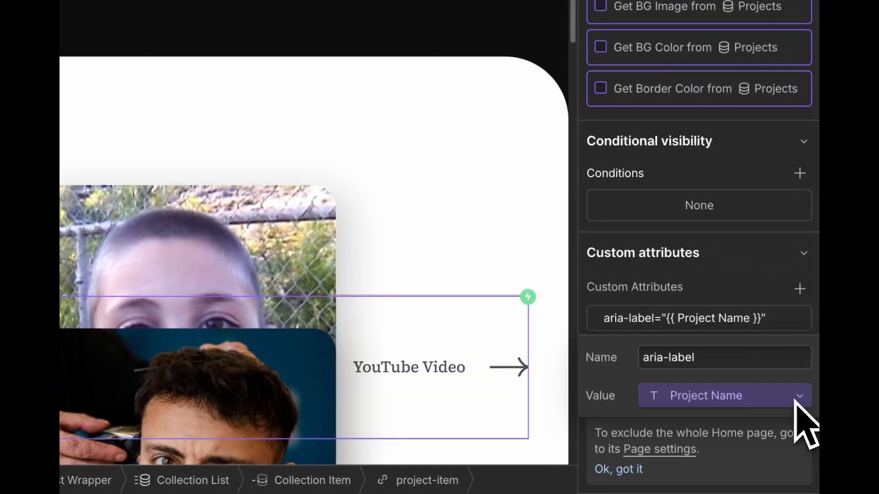
left_click(797, 397)
left_click(692, 120)
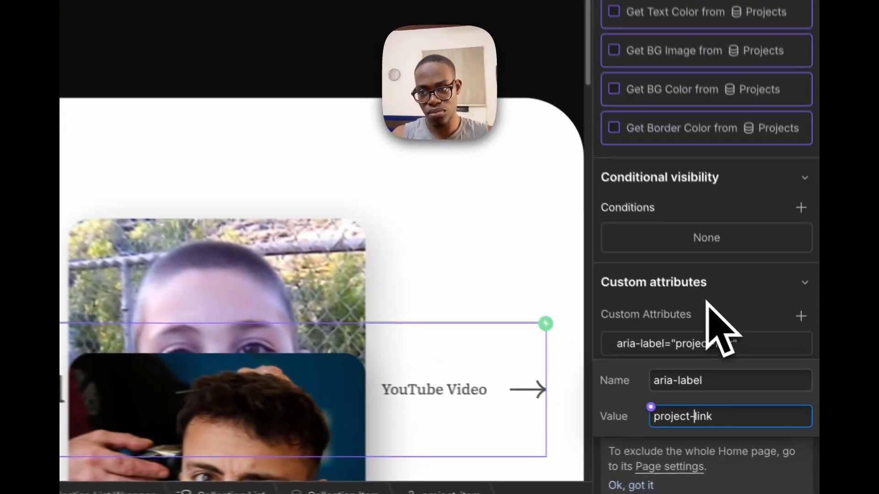
left_click(760, 384)
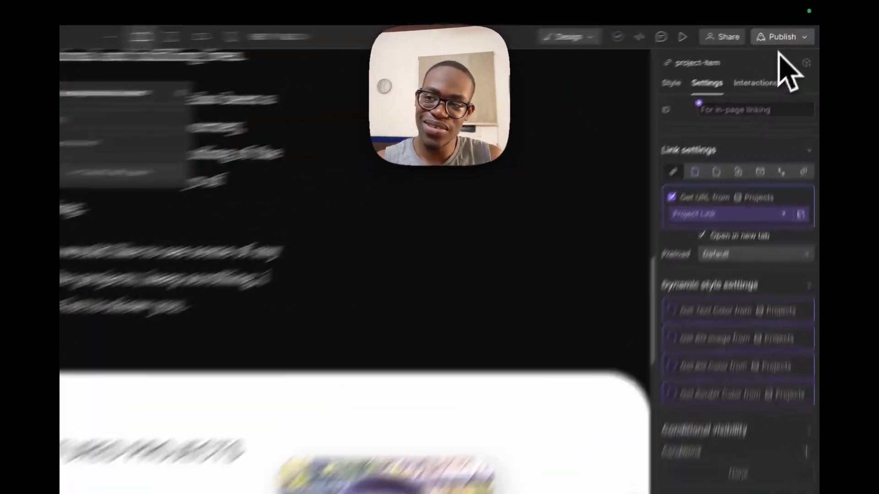
Step: Check the publish options for remaining audit issues and publish the site to the webflow.io staging domain
left_click(788, 28)
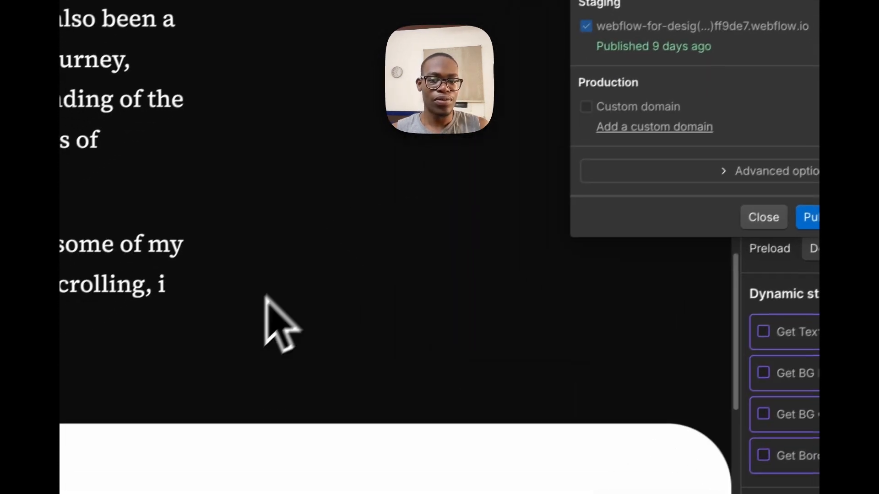
left_click(101, 433)
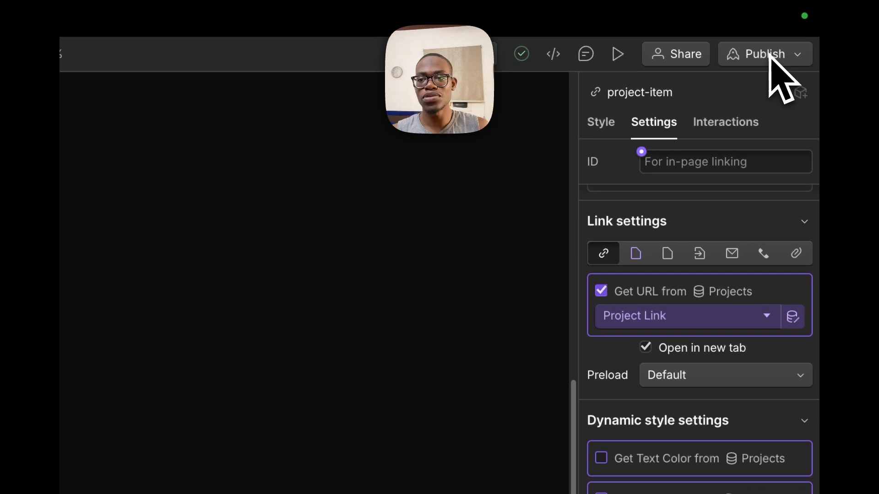
left_click(763, 55)
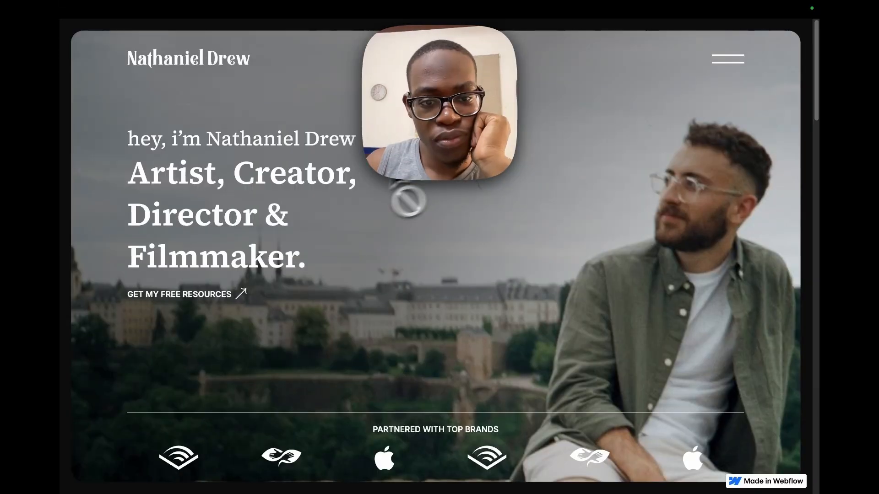
Step: Review the published home page from the hero down to the footer, cycling back through the testimonials, and return to the top
scroll(406, 202, "down", 10)
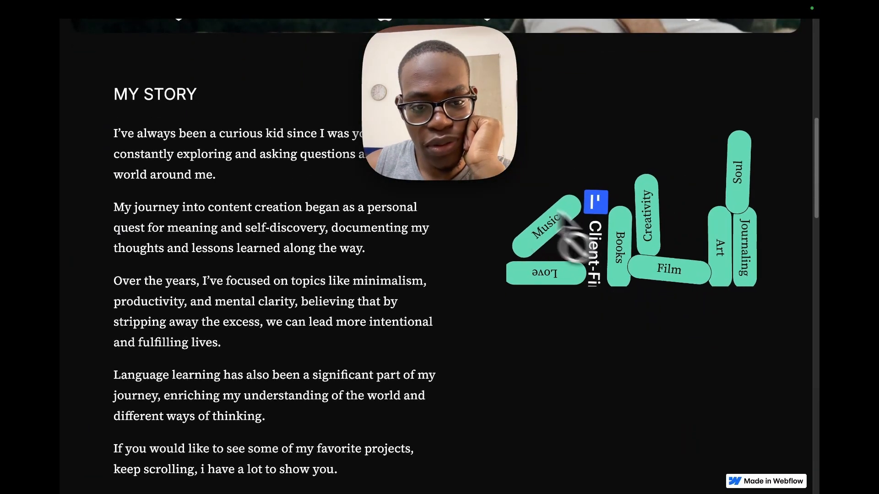
scroll(408, 186, "down", 14)
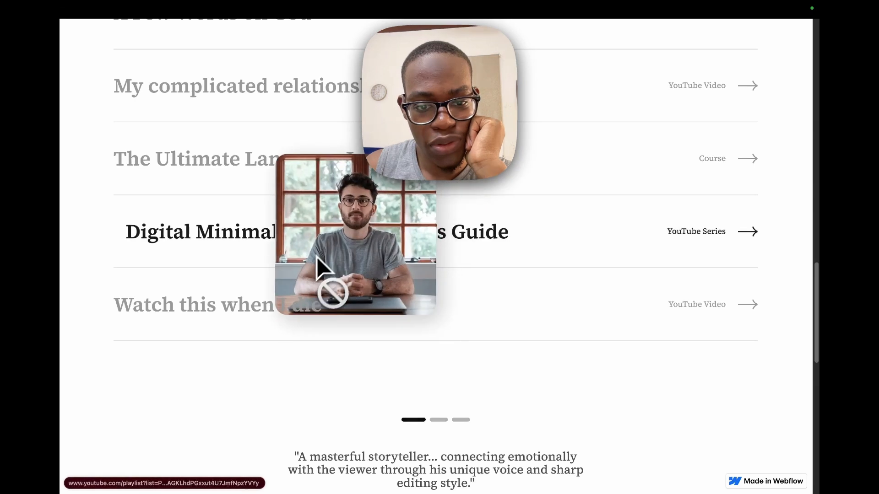
scroll(305, 284, "down", 7)
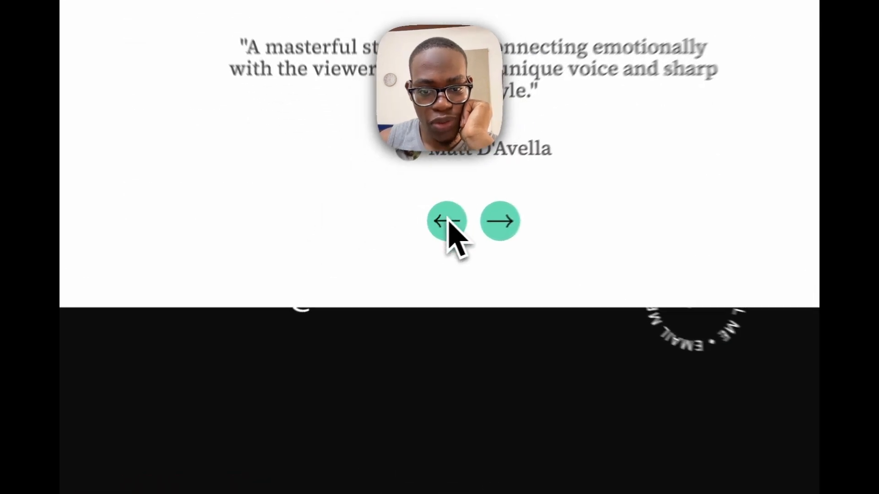
left_click(449, 222)
left_click(448, 221)
left_click(449, 222)
left_click(448, 222)
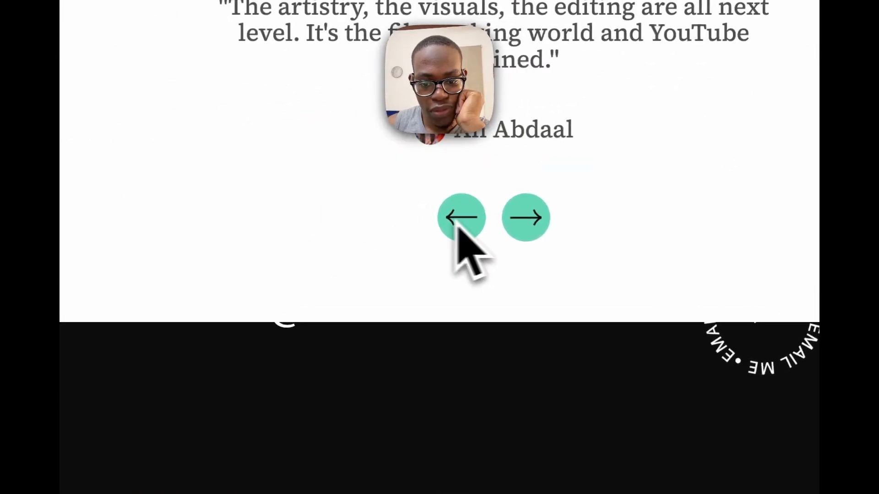
scroll(273, 238, "down", 5)
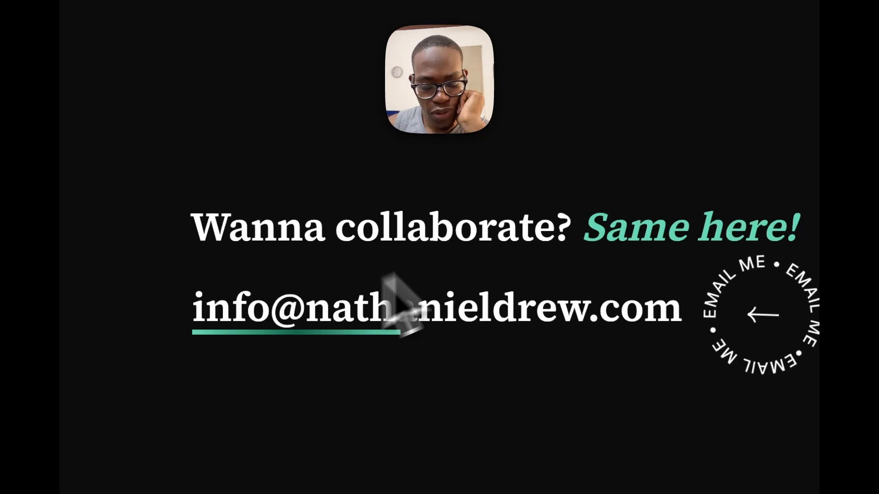
scroll(458, 274, "up", 15)
scroll(570, 197, "up", 10)
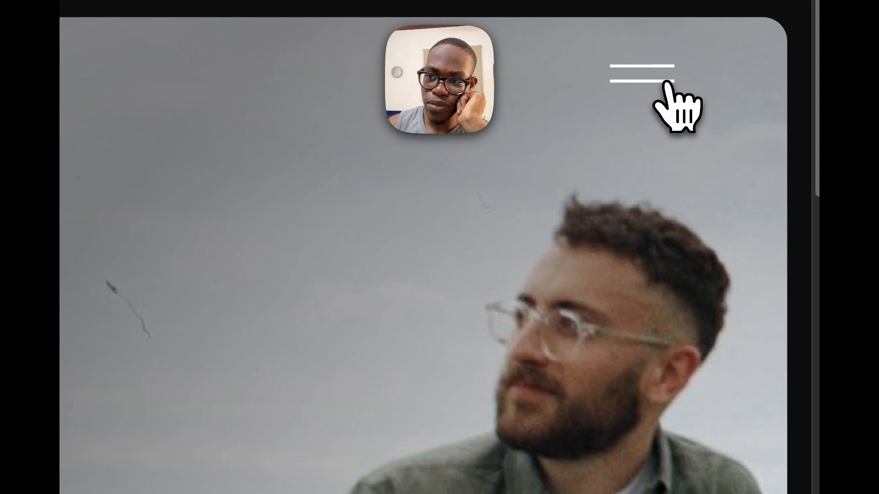
Step: Open the published page's navigation menu, check its link entries including NEWSLETTER, and close the menu
left_click(666, 83)
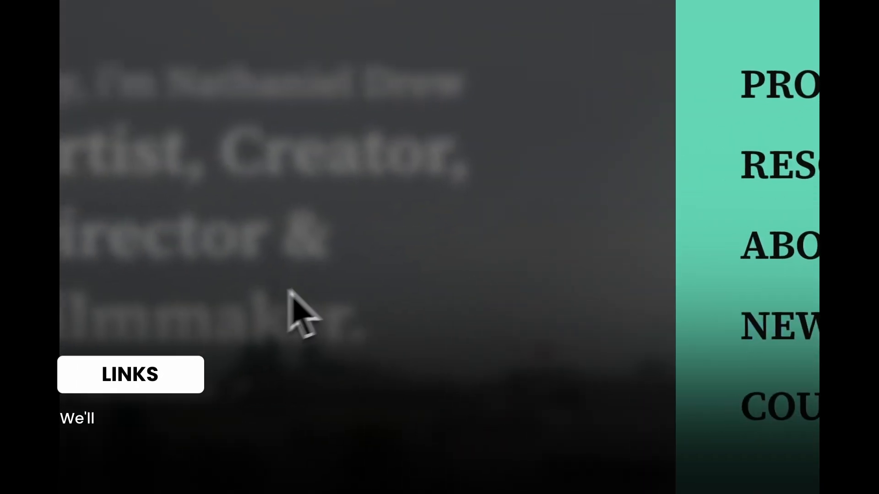
double_click(287, 289)
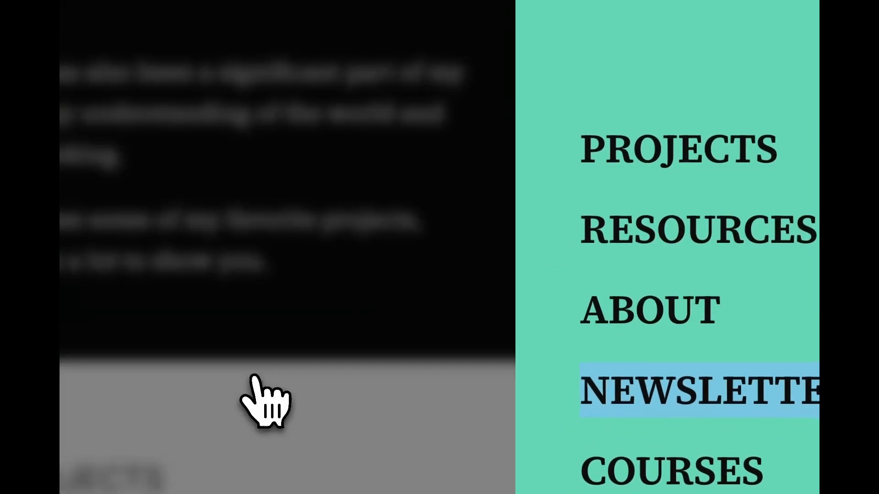
scroll(256, 377, "up", 2)
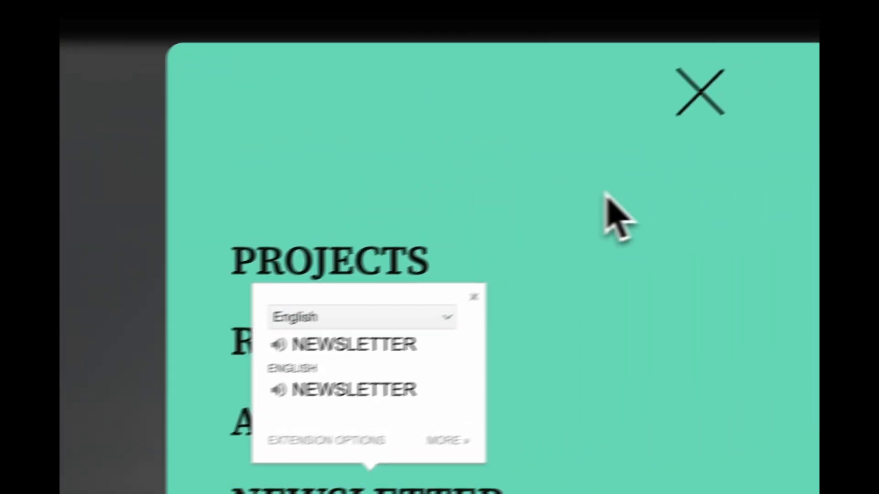
left_click(589, 199)
left_click(625, 120)
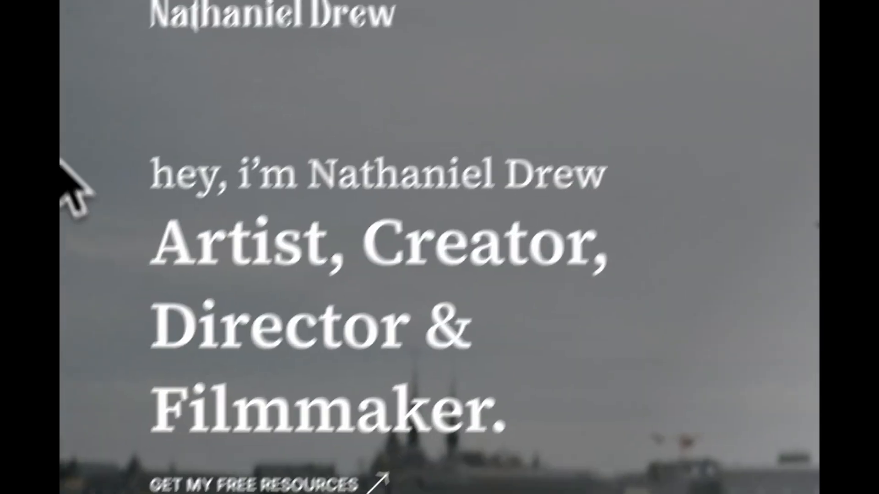
Step: Switch back to the Webflow Designer and close the publish destination dialog
mouse_move(63, 133)
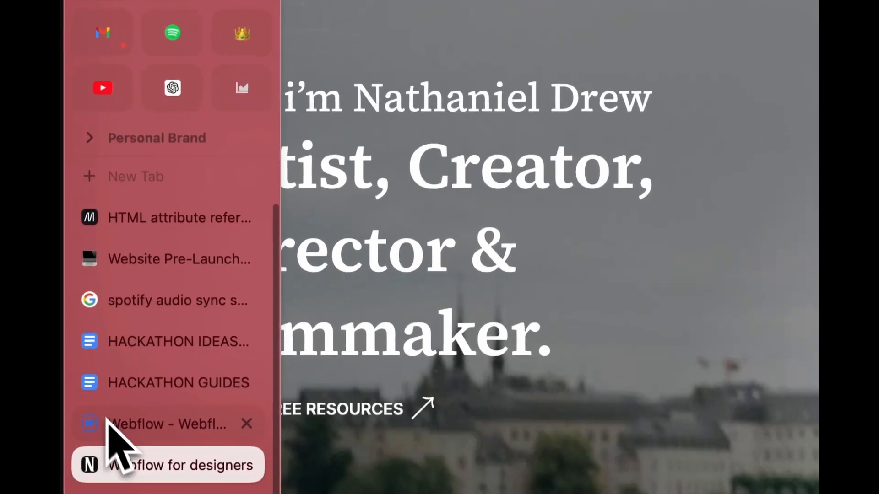
left_click(110, 423)
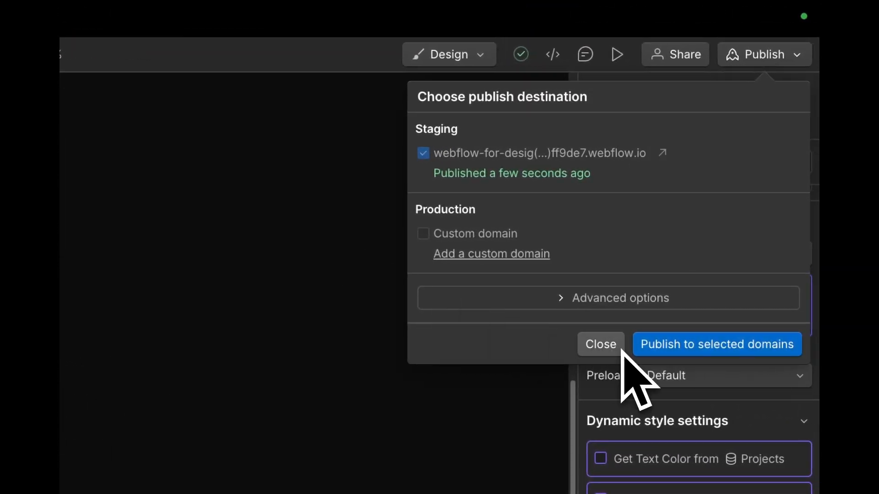
left_click(618, 348)
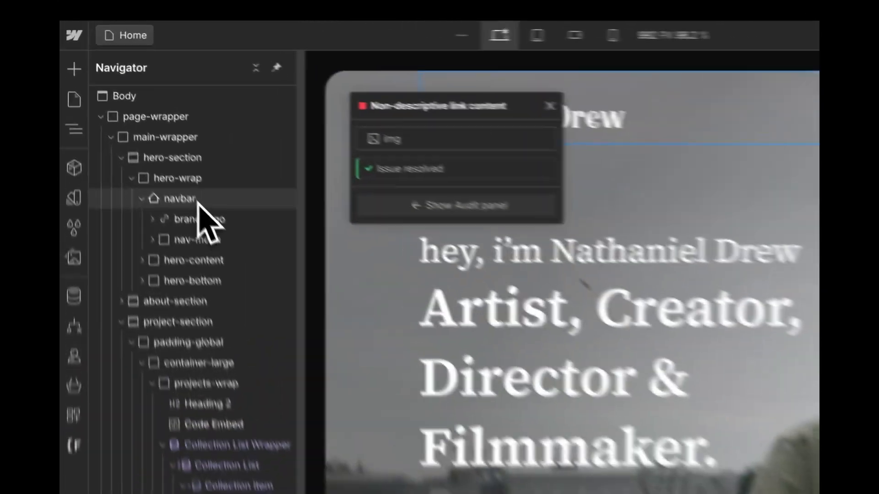
Step: Expand nav-menu in the navbar, select sidebar-mask, and set its display to Flex
left_click(144, 127)
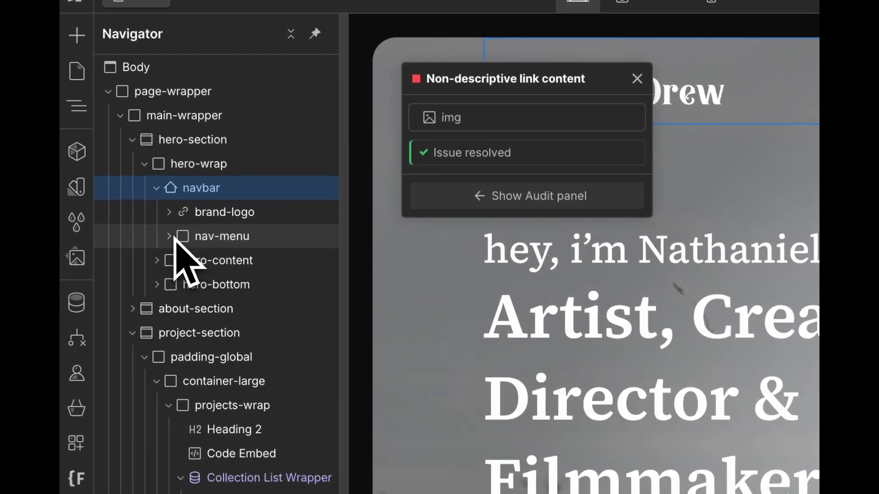
left_click(286, 268)
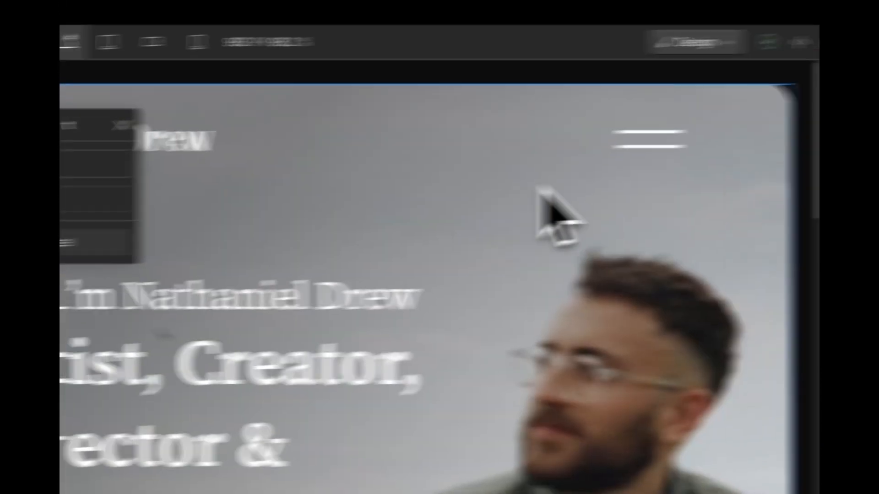
left_click(644, 125)
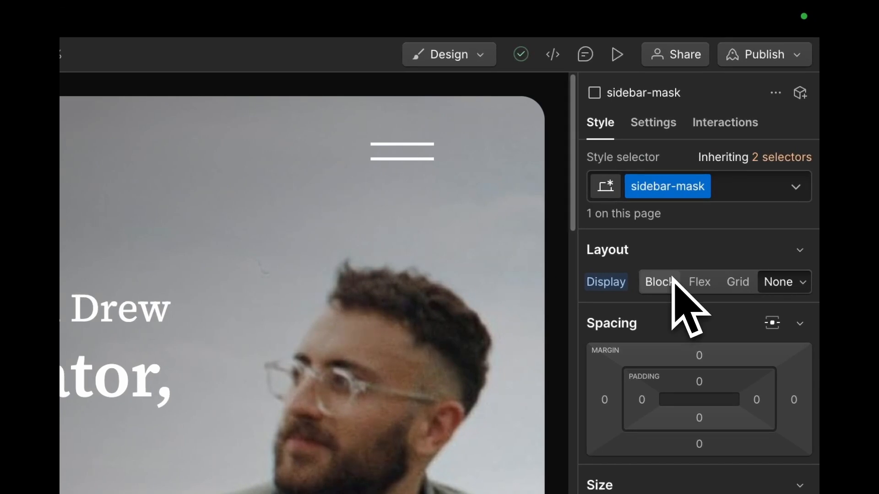
left_click(695, 282)
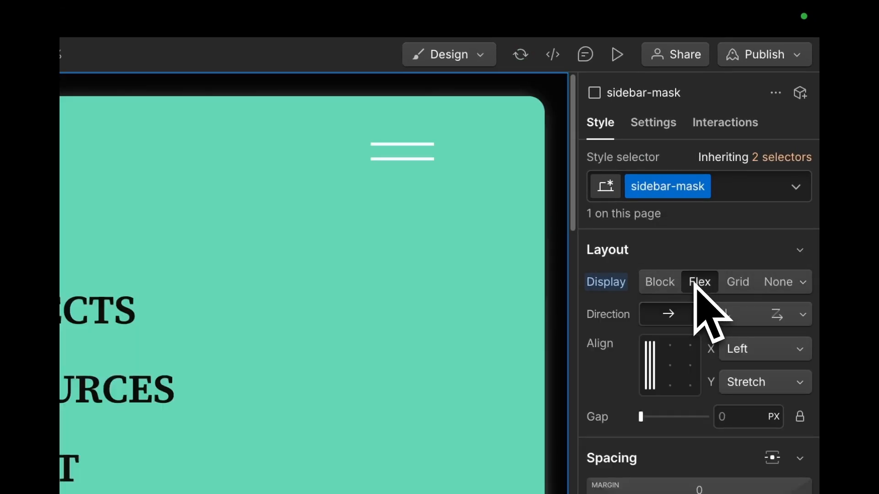
left_click(670, 283)
left_click(688, 284)
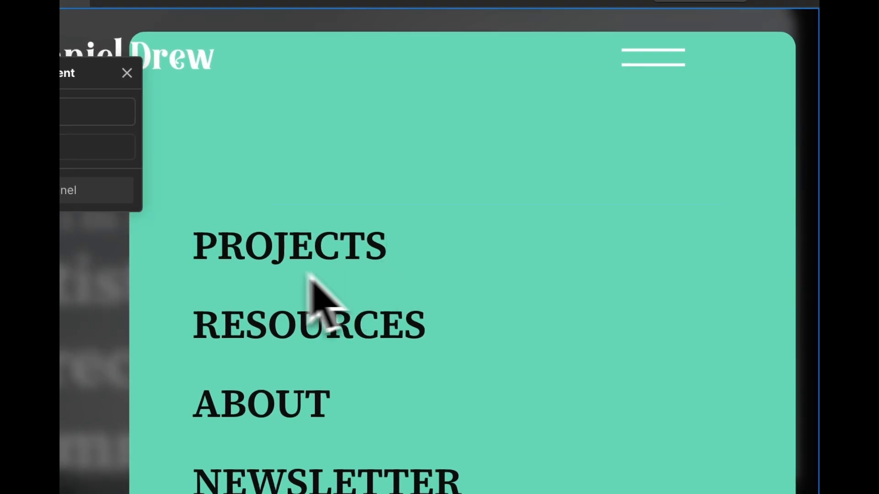
Step: Change the PROJECTS nav-link's type to a page section link, then set sidebar-mask's display back to None
left_click(286, 246)
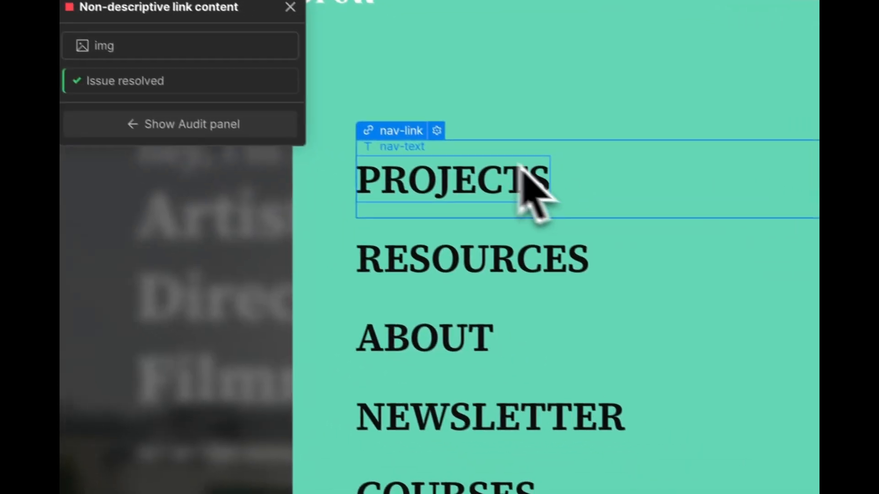
left_click(436, 131)
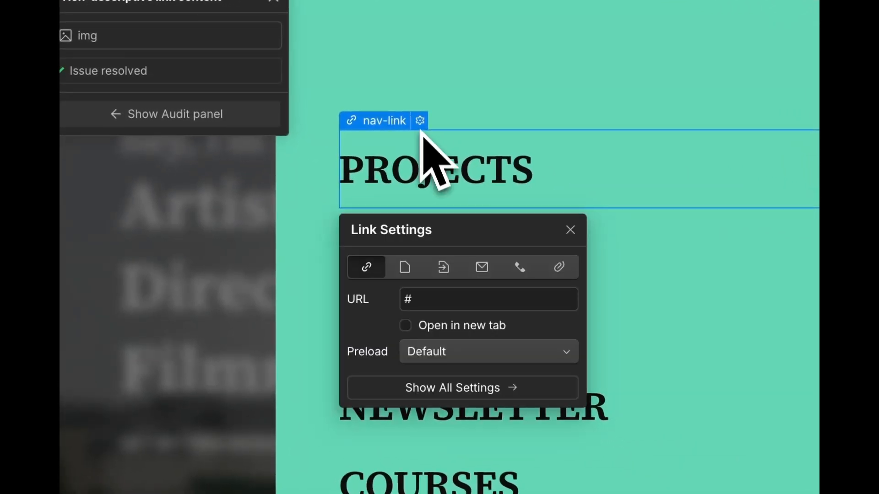
left_click(443, 267)
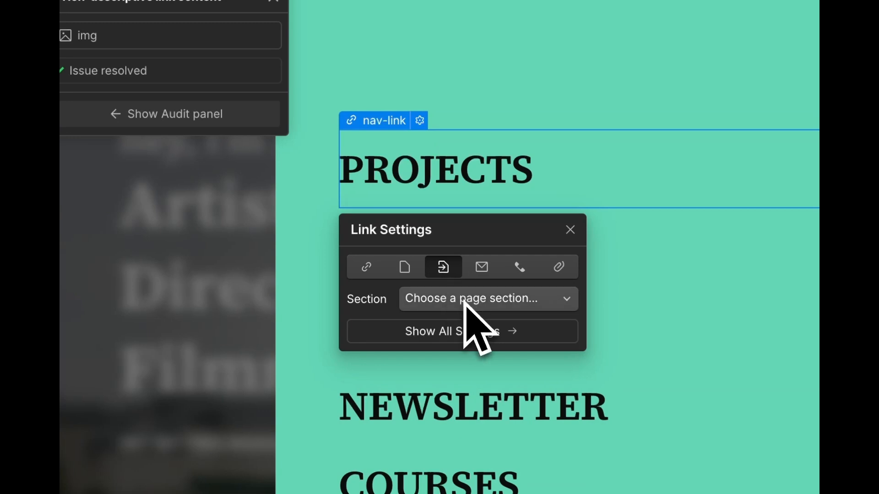
left_click(197, 373)
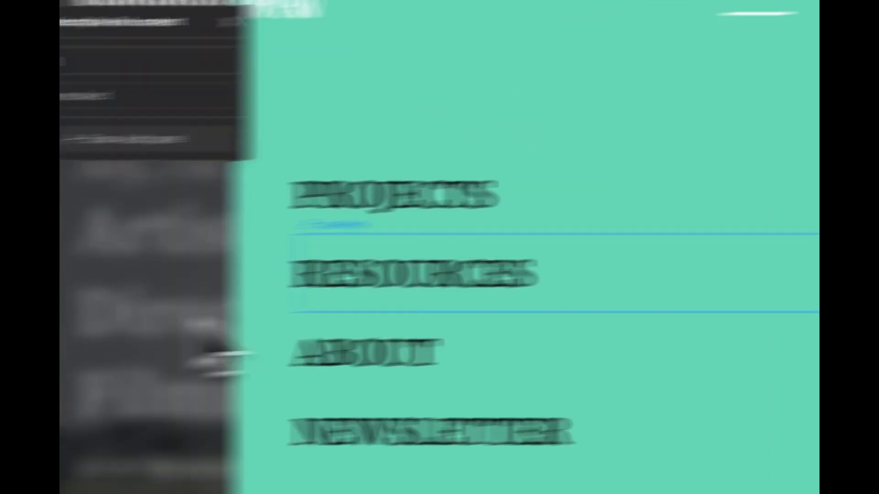
left_click(198, 181)
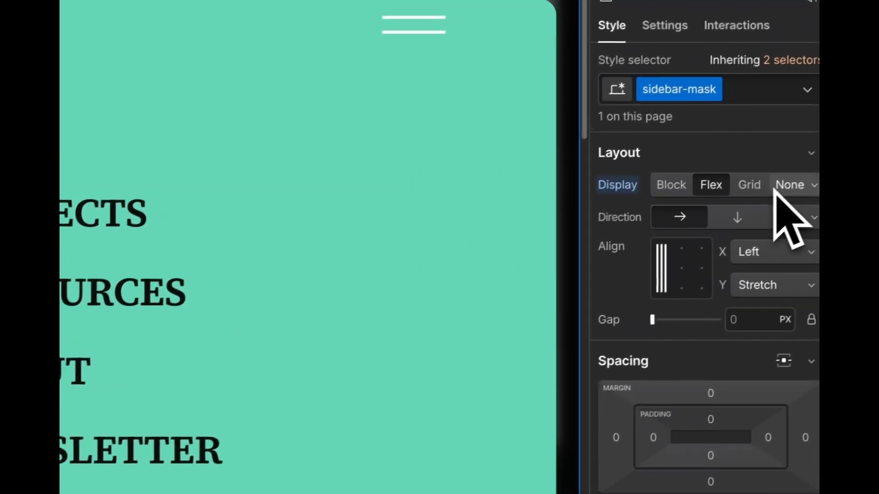
left_click(788, 184)
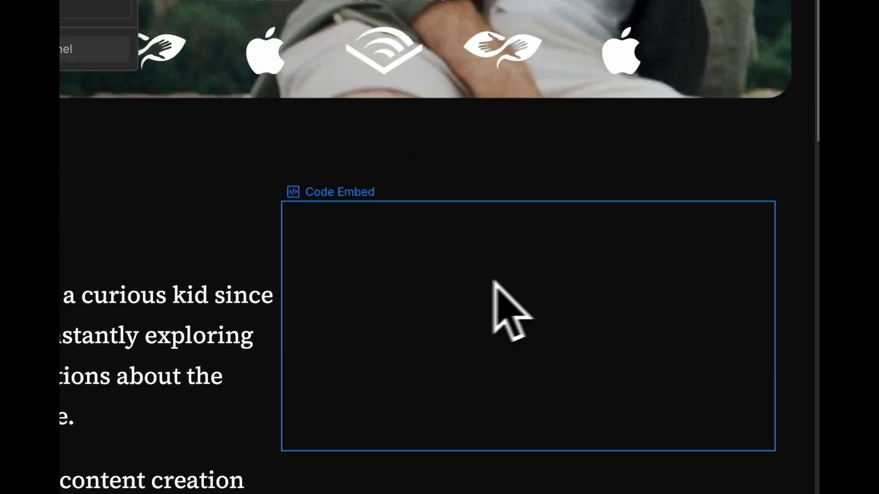
Step: Give the featured projects section, project-section, the ID projects
scroll(493, 282, "down", 10)
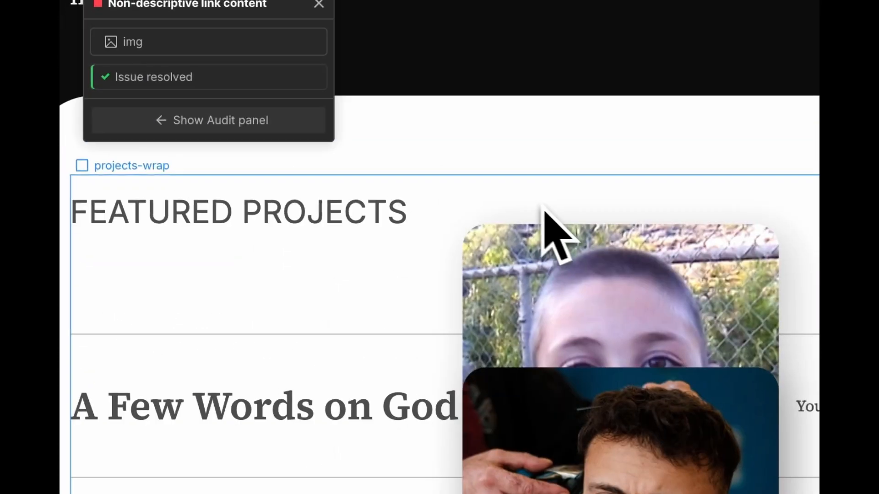
scroll(558, 234, "up", 5)
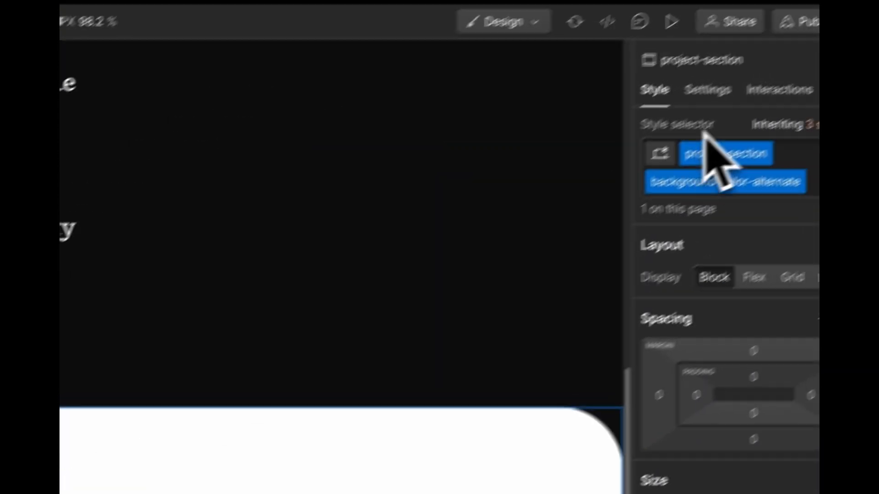
left_click(659, 121)
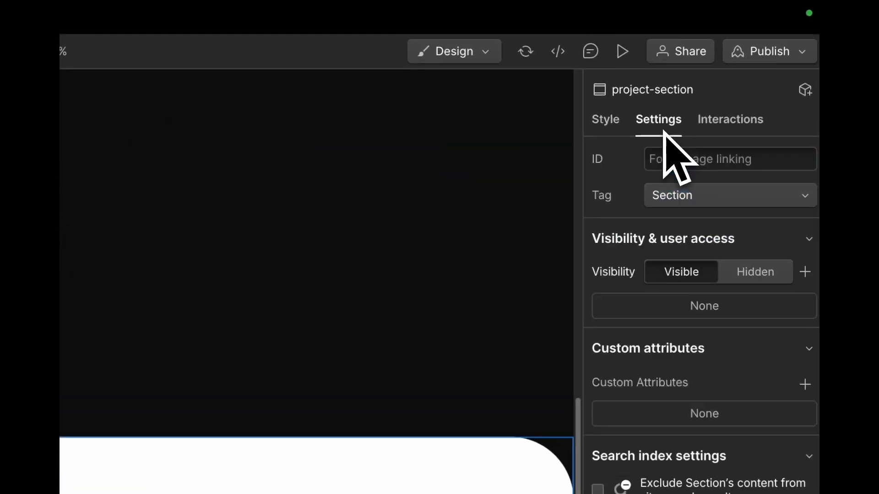
left_click(695, 165)
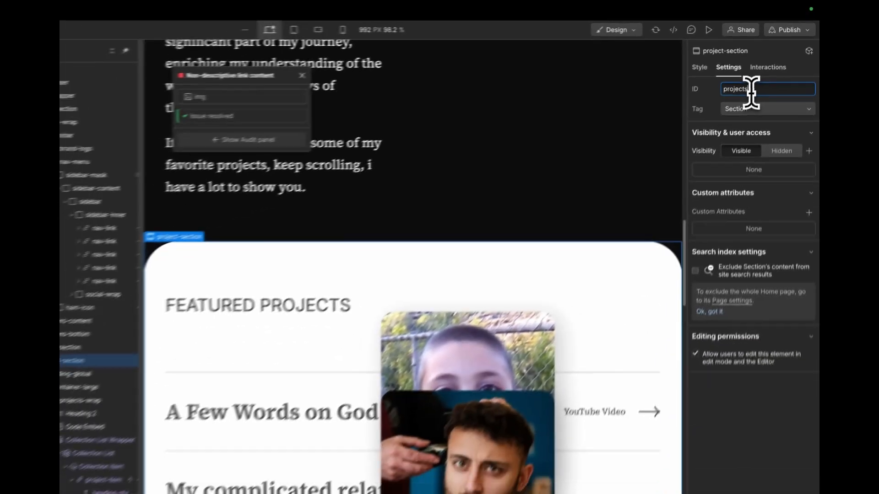
Step: Give testimonial-section the ID testimonial
scroll(599, 215, "down", 15)
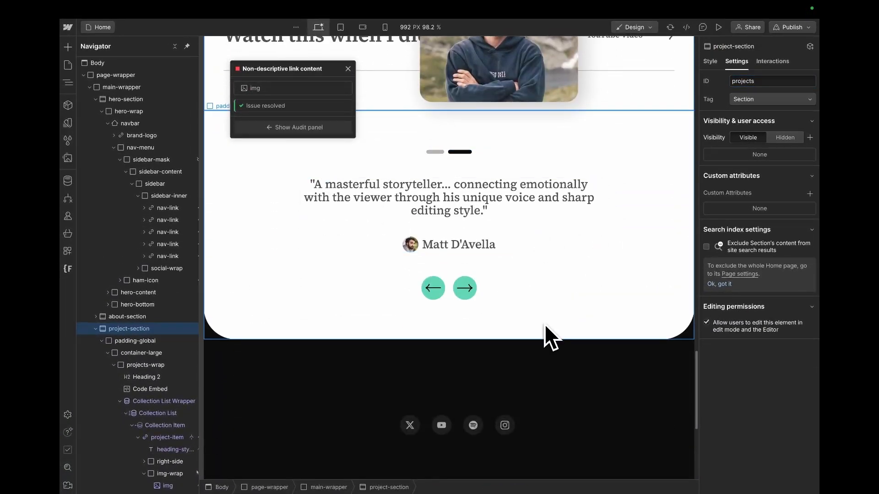
left_click(545, 326)
left_click(134, 470)
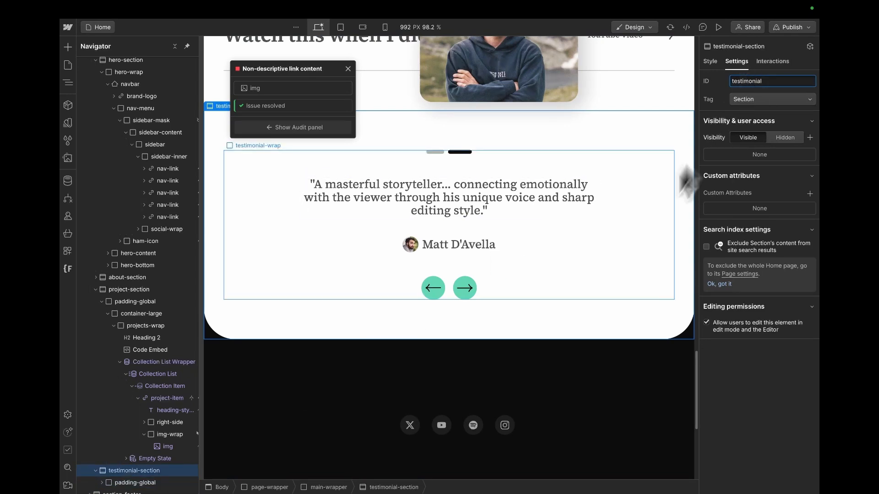
Step: Give section-footer at the end of the page the ID footer
scroll(687, 183, "down", 5)
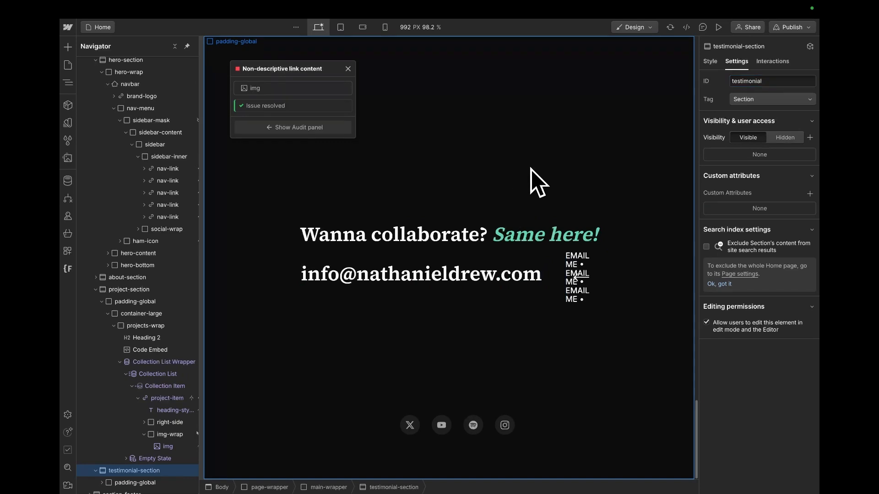
left_click(531, 168)
left_click(122, 483)
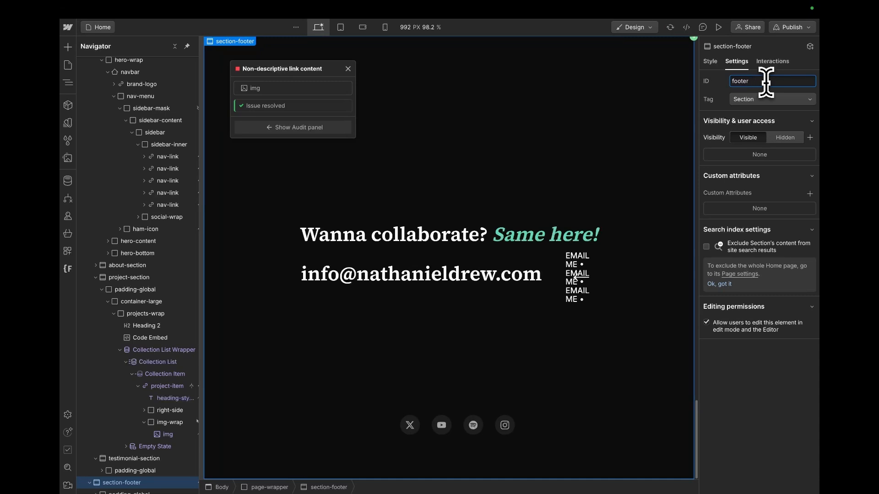
Step: Give the MY STORY section, about-section, the ID about
scroll(586, 112, "up", 20)
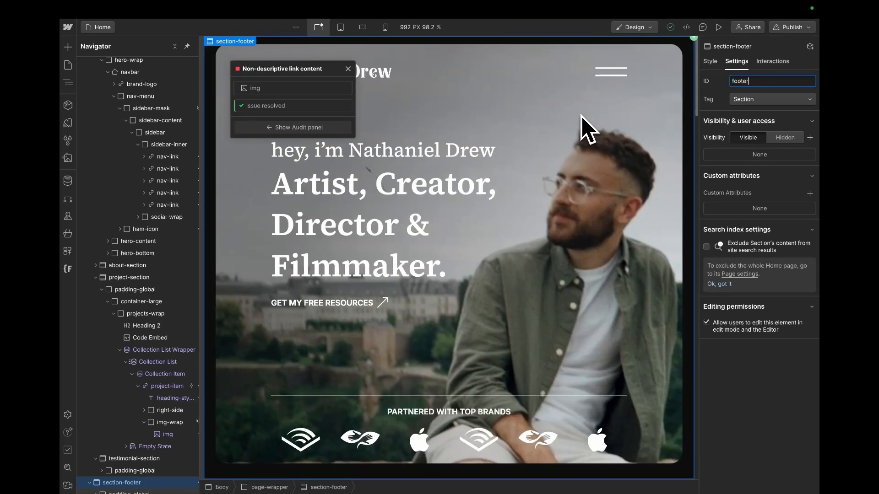
scroll(581, 116, "down", 6)
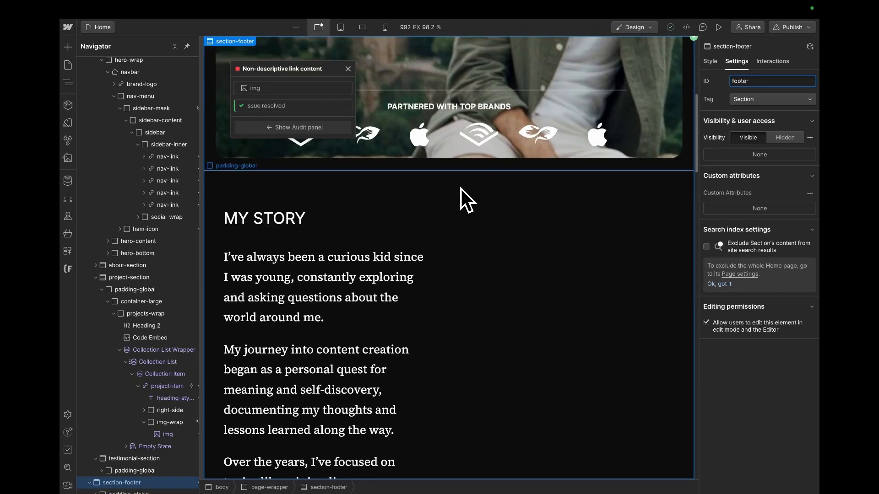
left_click(461, 190)
left_click(155, 266)
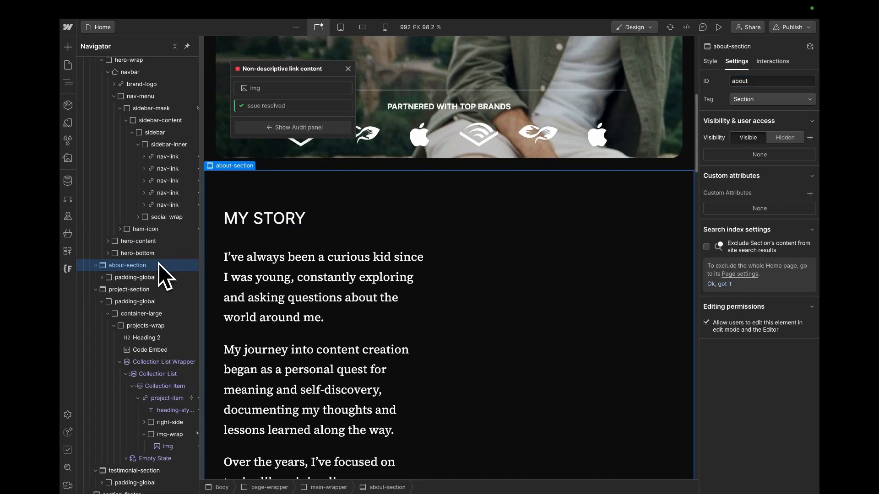
Step: Set the display of sidebar-mask in the navbar to Flex to edit the navigation menu's links
left_click(711, 61)
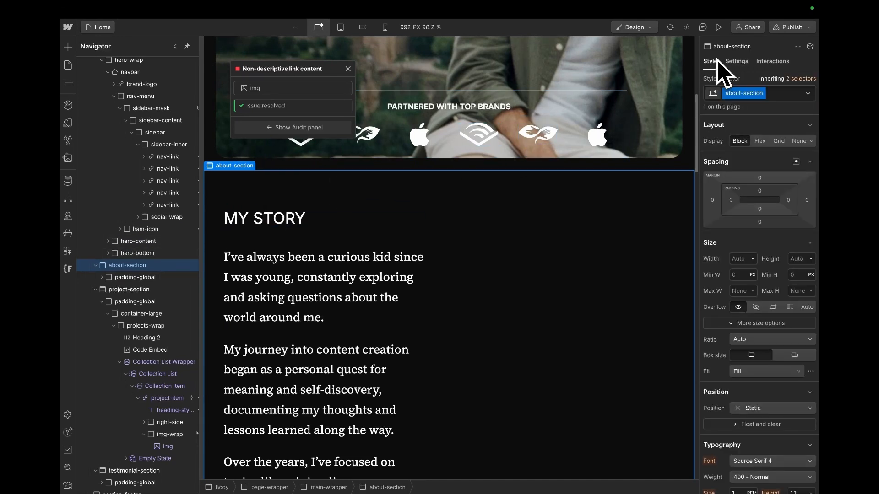
scroll(527, 279, "up", 7)
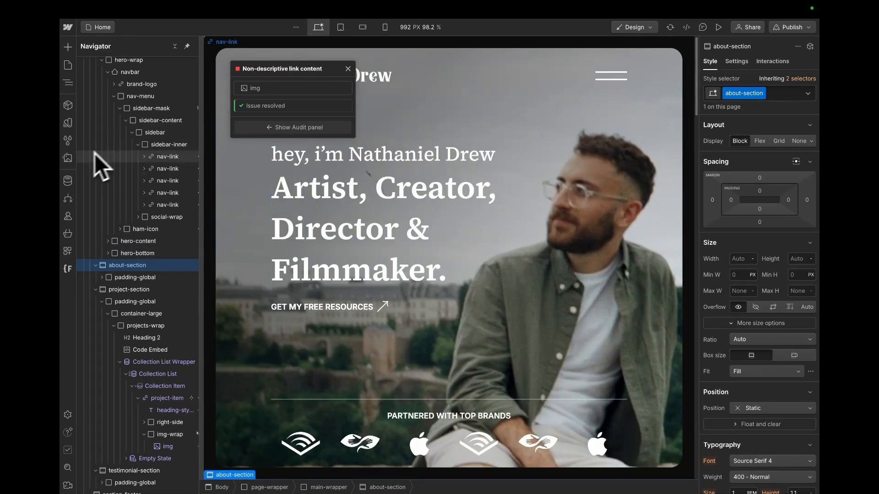
scroll(91, 162, "up", 2)
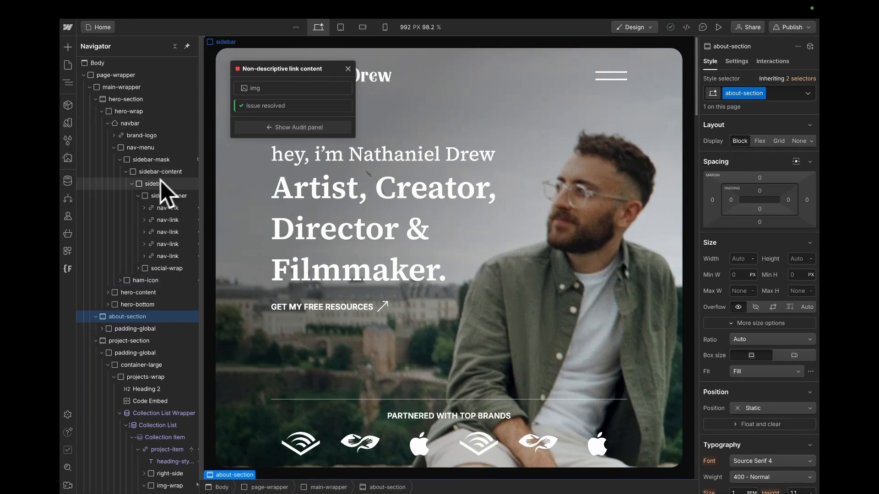
left_click(151, 160)
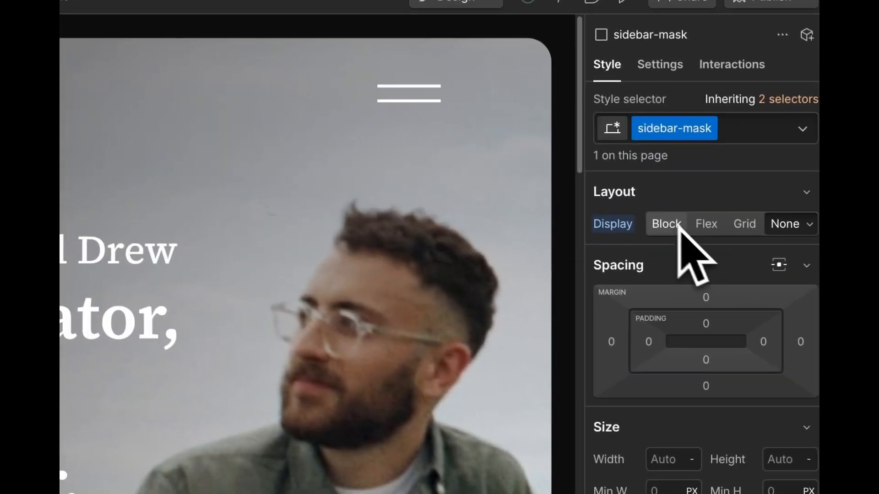
left_click(704, 225)
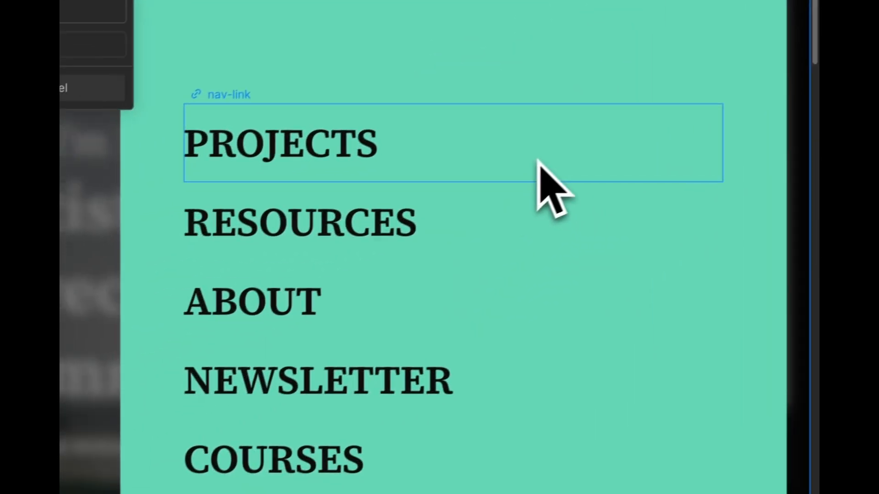
Step: Link the PROJECTS nav-link to the projects page section
left_click(538, 160)
left_click(264, 95)
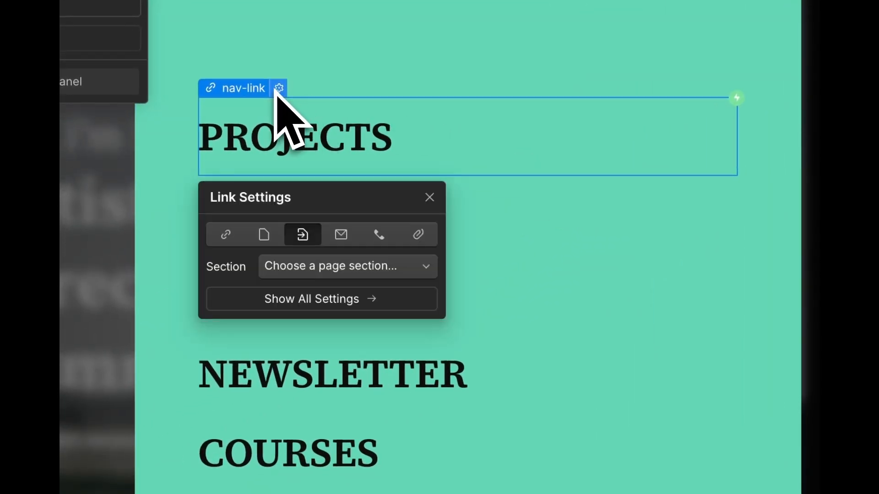
left_click(343, 270)
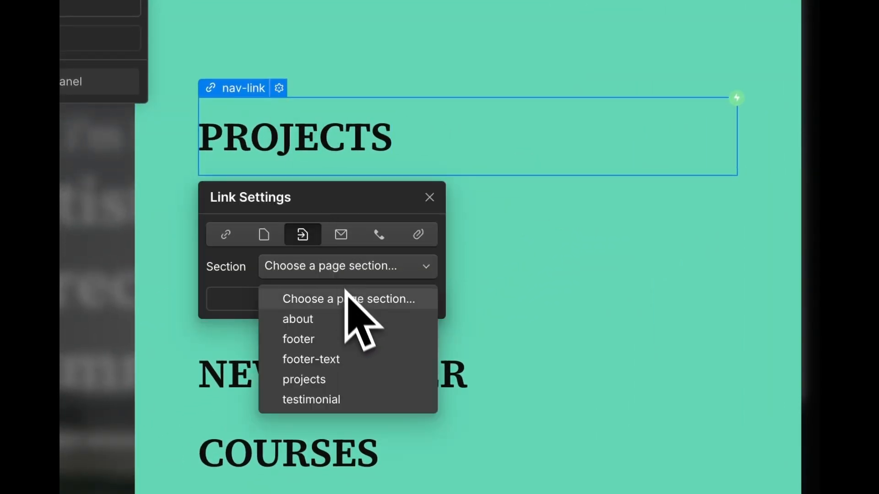
left_click(373, 386)
Step: Link the ABOUT nav-link in the navigation menu to the about page section
left_click(529, 225)
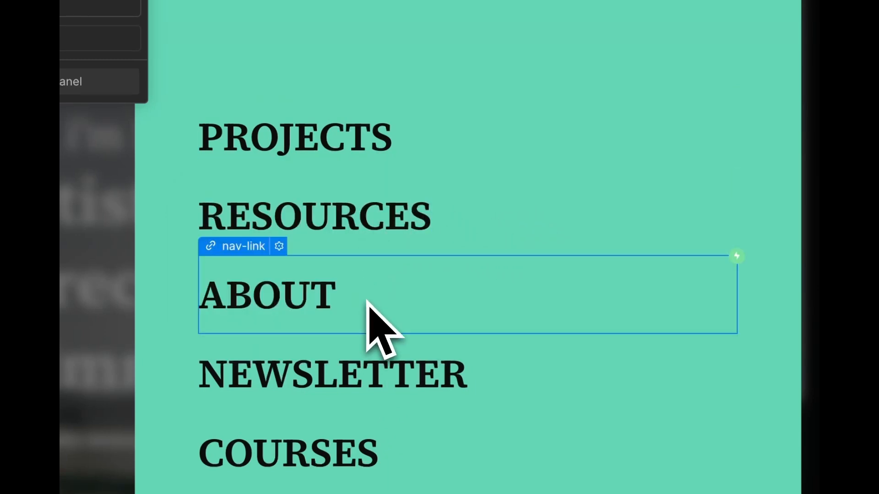
left_click(279, 246)
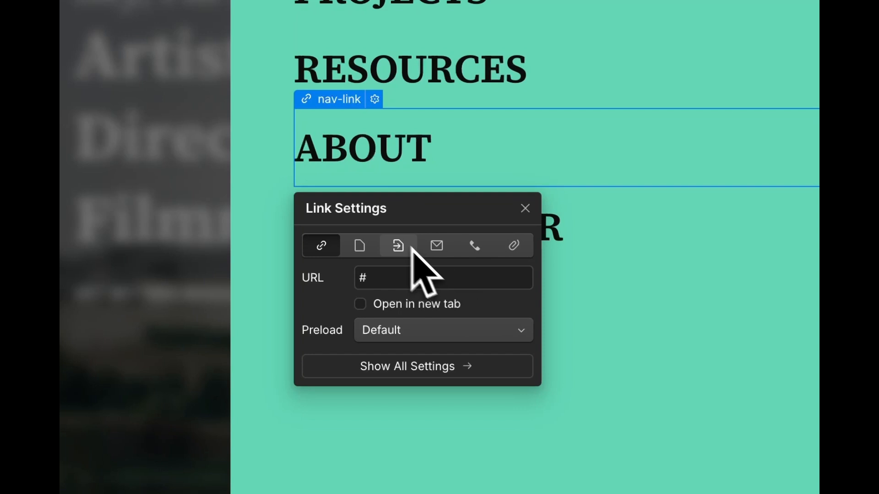
left_click(399, 246)
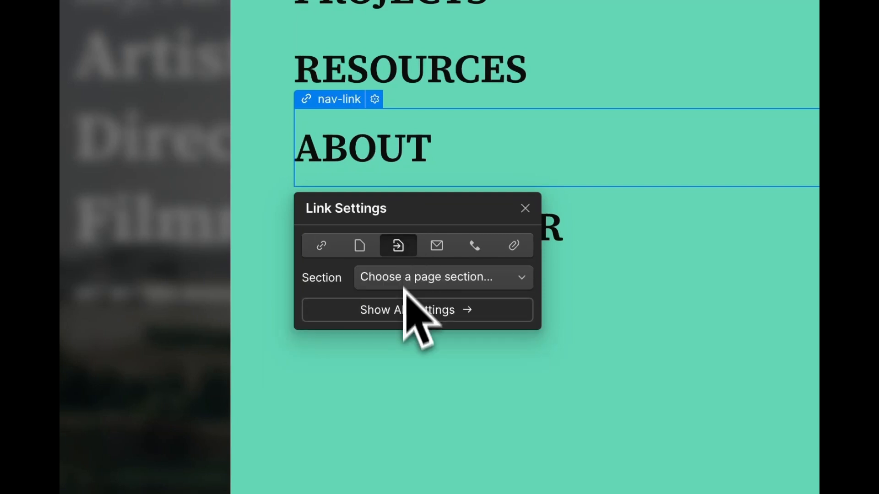
left_click(414, 283)
left_click(424, 330)
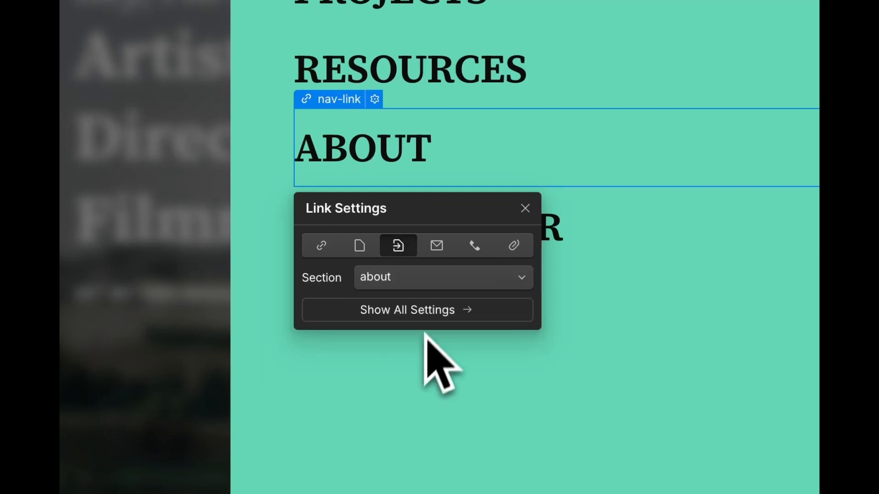
left_click(508, 151)
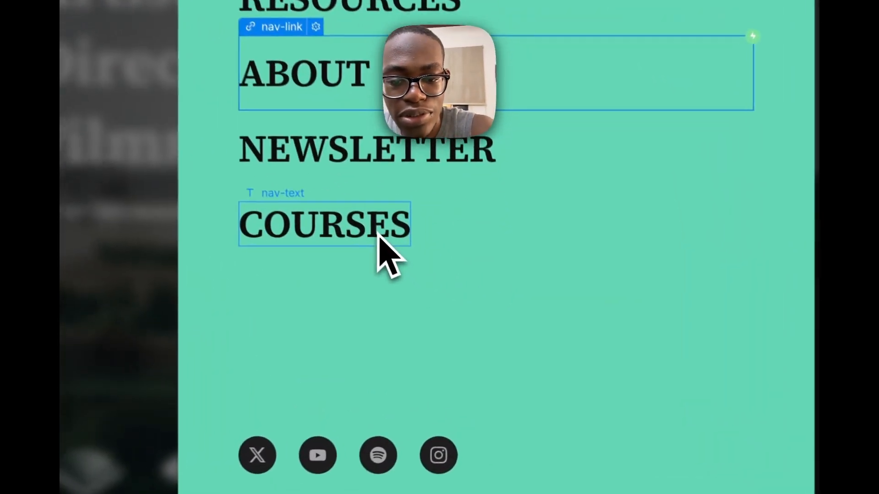
Step: Change the COURSES menu entry's text to CONTACT
double_click(451, 316)
double_click(369, 225)
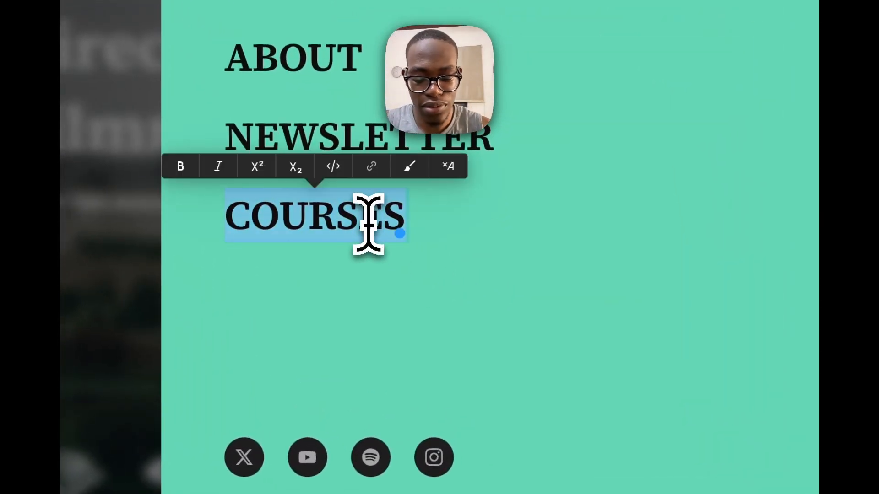
type("CONTACT")
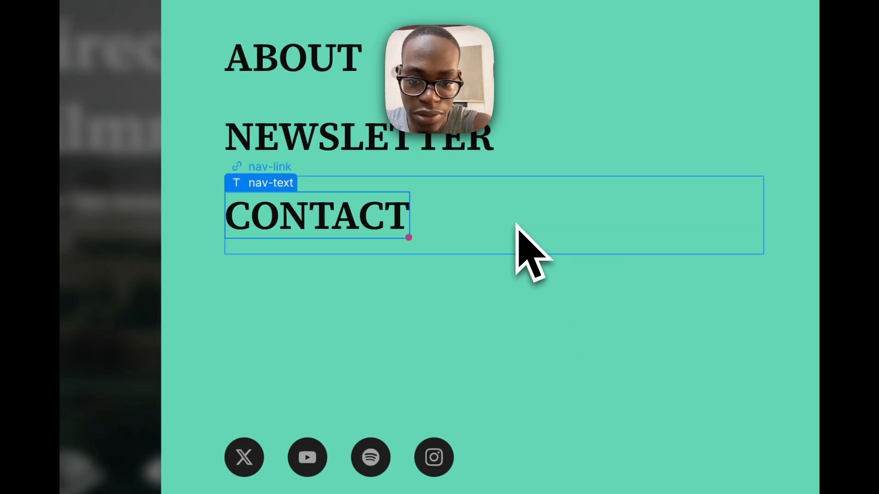
Step: Link the CONTACT nav-link to the footer page section
left_click(305, 168)
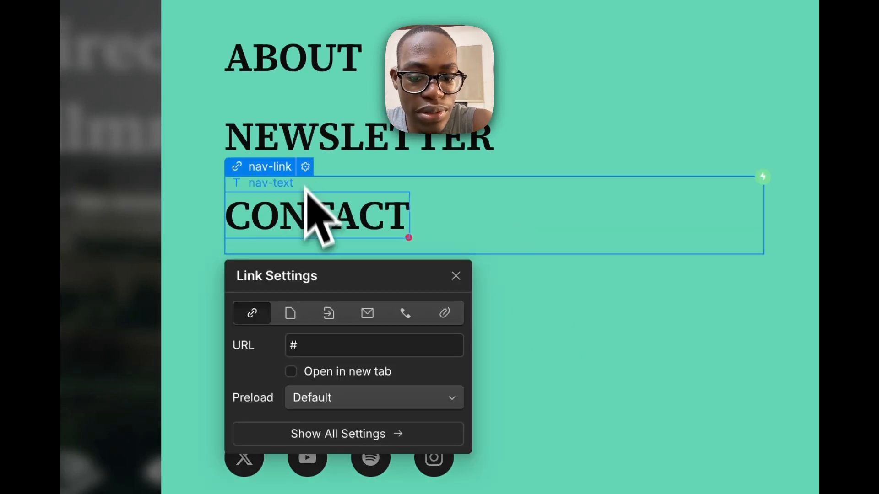
left_click(337, 313)
left_click(351, 351)
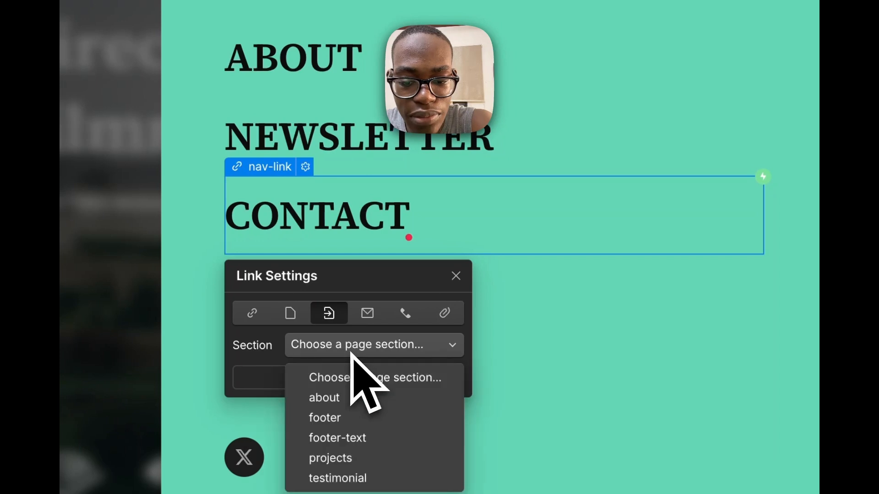
left_click(378, 417)
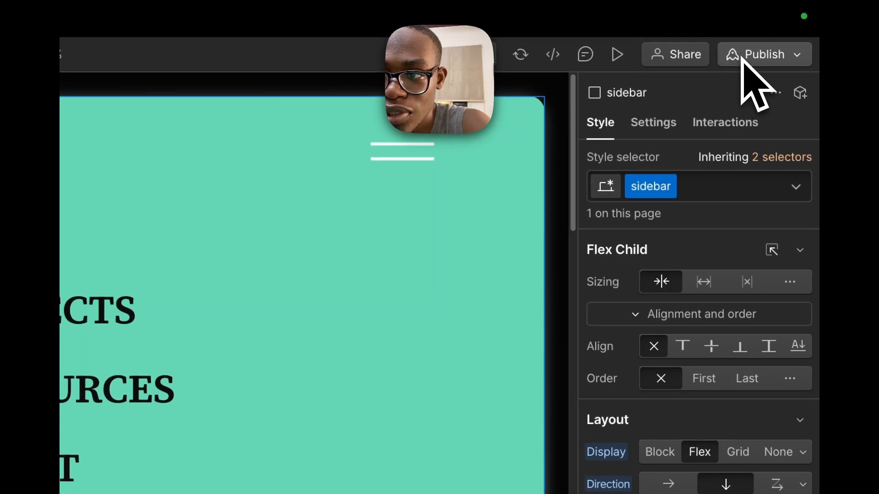
Step: Preview the page, test the PROJECTS and RESOURCES links in the navigation menu, and close the menu
left_click(791, 14)
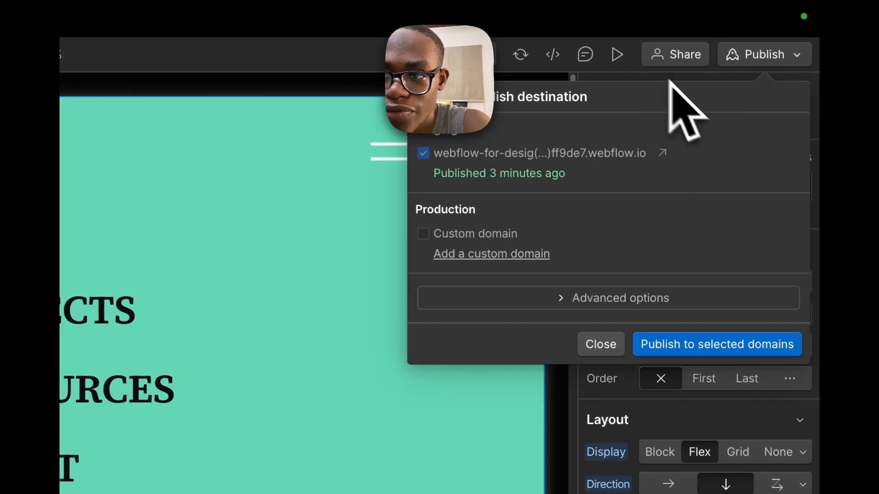
left_click(617, 54)
left_click(618, 54)
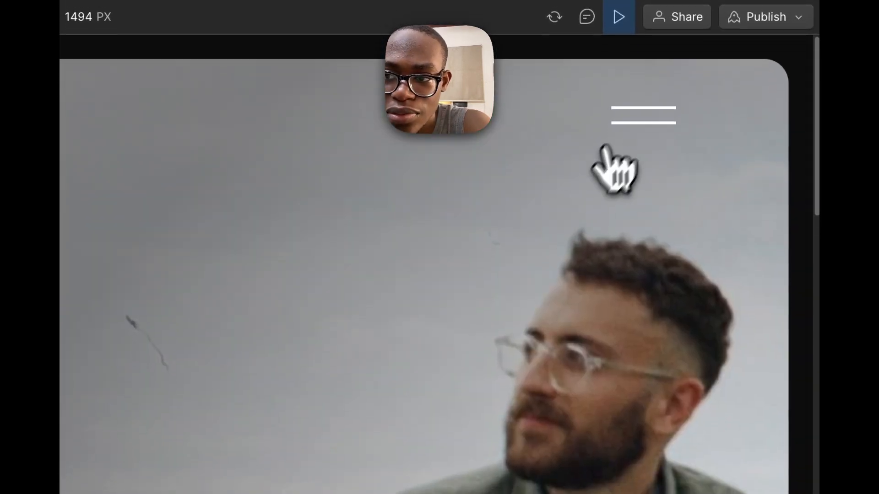
left_click(636, 117)
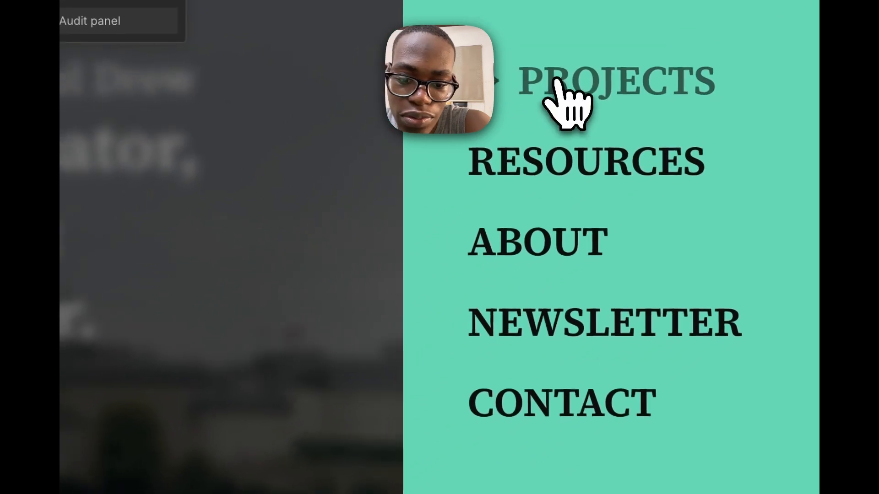
left_click(555, 80)
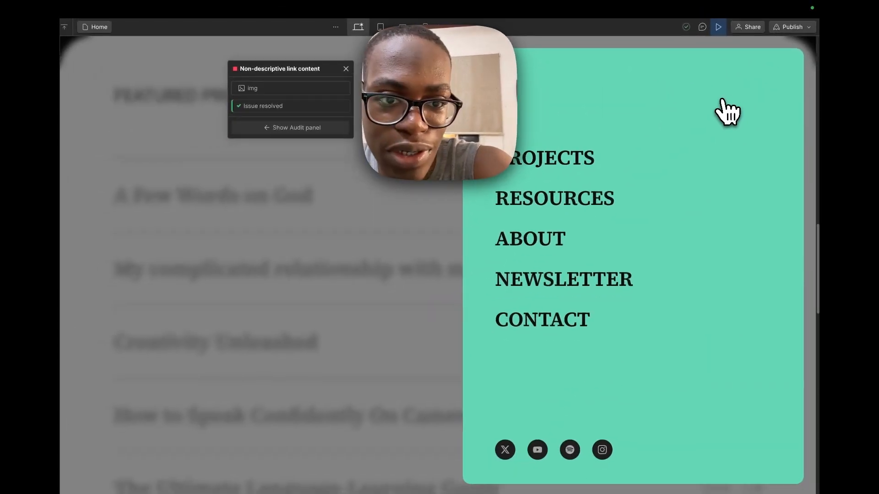
left_click(593, 208)
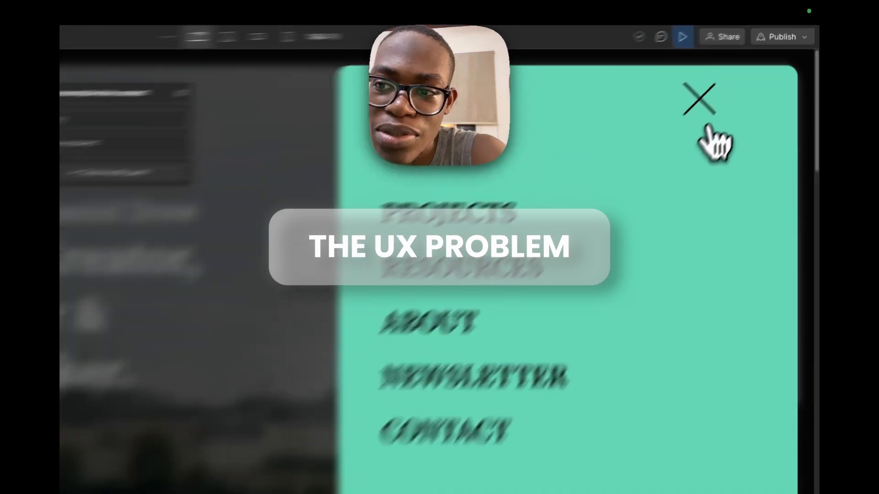
left_click(708, 129)
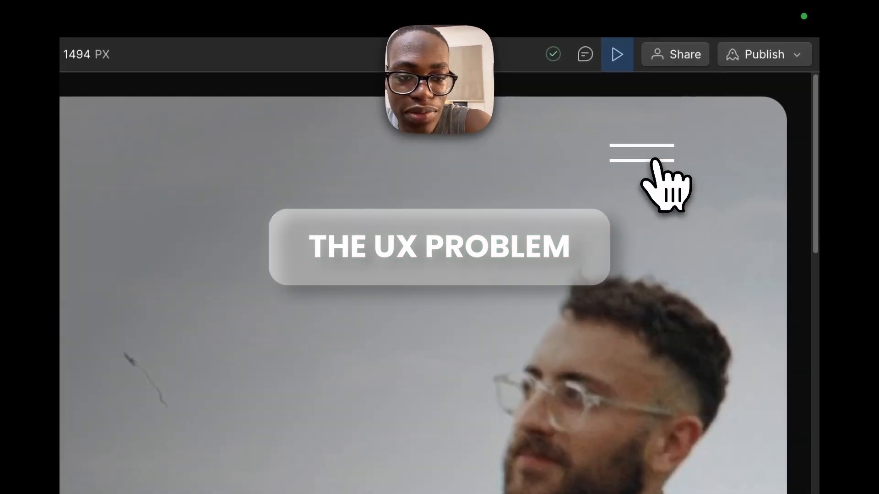
scroll(640, 155, "down", 10)
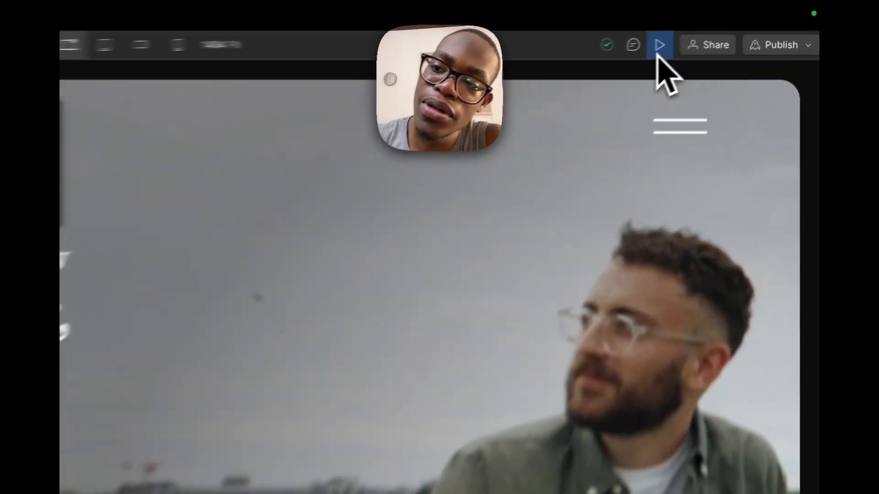
Step: Leave the preview and set the display of sidebar-mask in the navbar to None
left_click(718, 27)
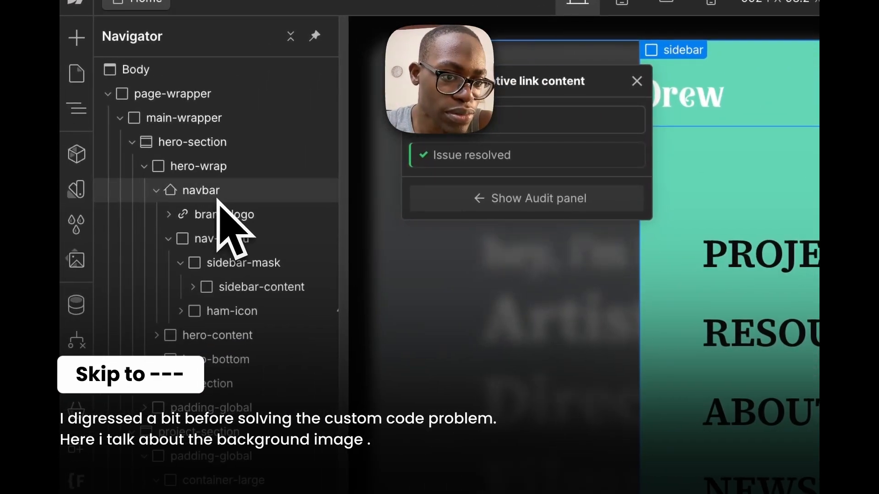
left_click(241, 263)
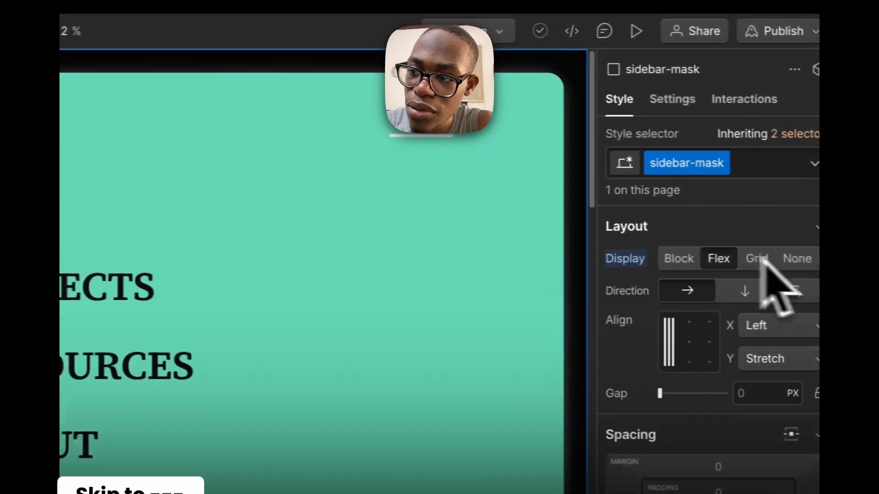
left_click(798, 259)
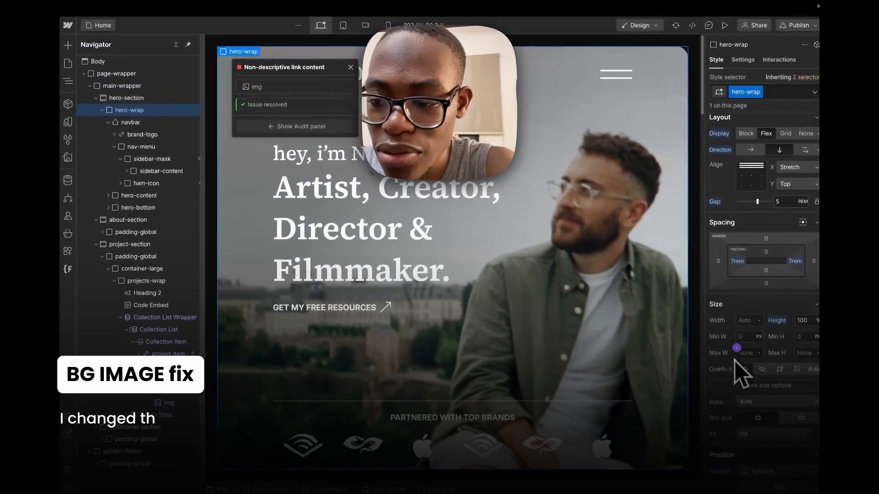
Step: Add an Image element inside hero-wrap in the hero section
scroll(734, 359, "down", 10)
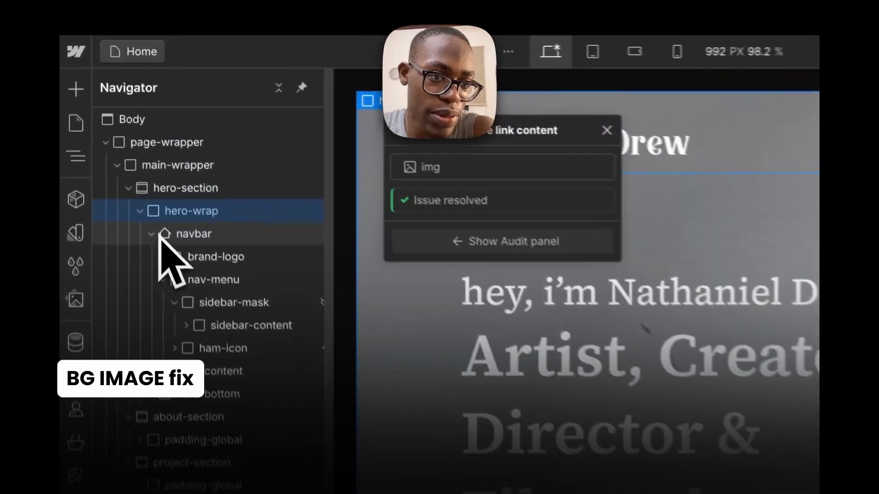
left_click(108, 123)
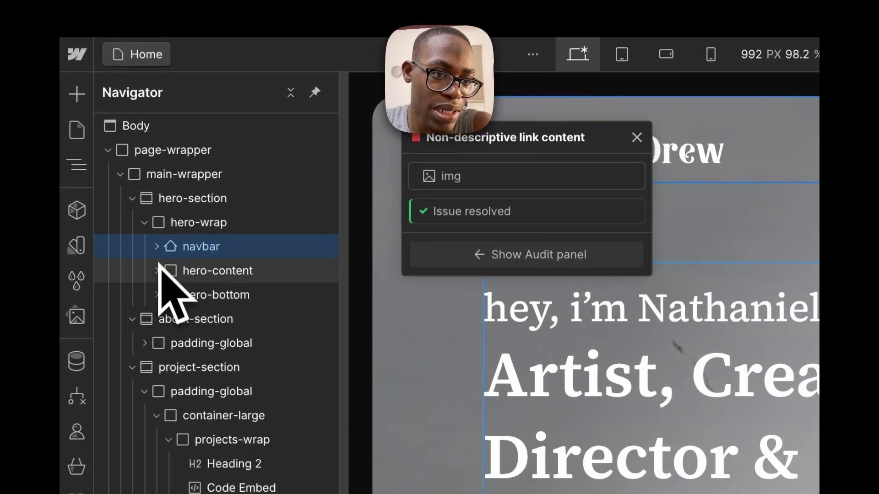
left_click(183, 223)
key("ctrl+e")
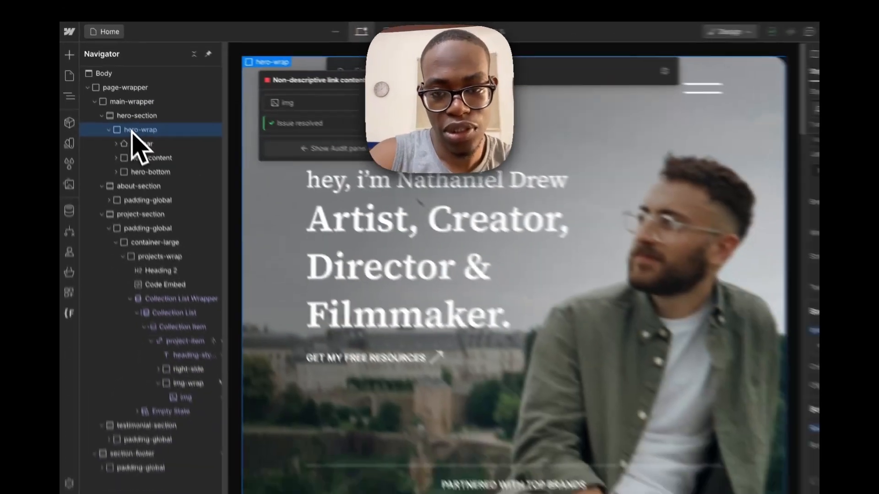
type("im")
key("Return")
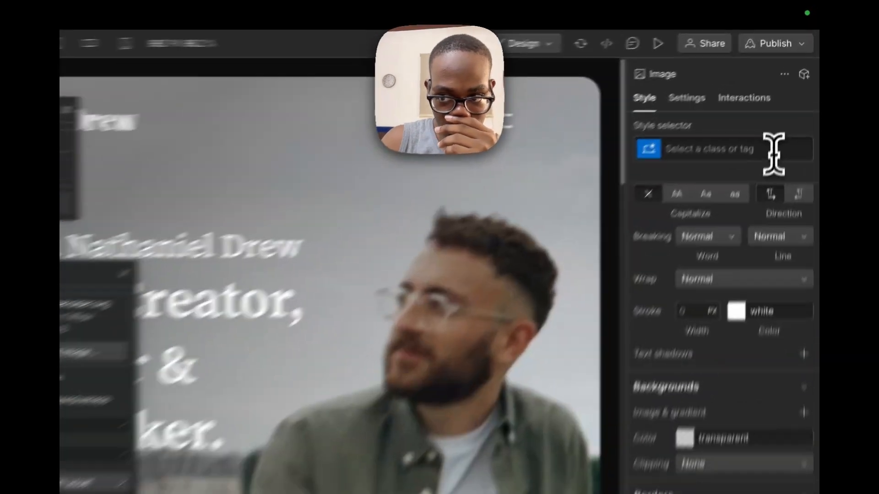
Step: Give the new image the class hero-img and replace its placeholder with herro image.png
left_click(782, 94)
type("her")
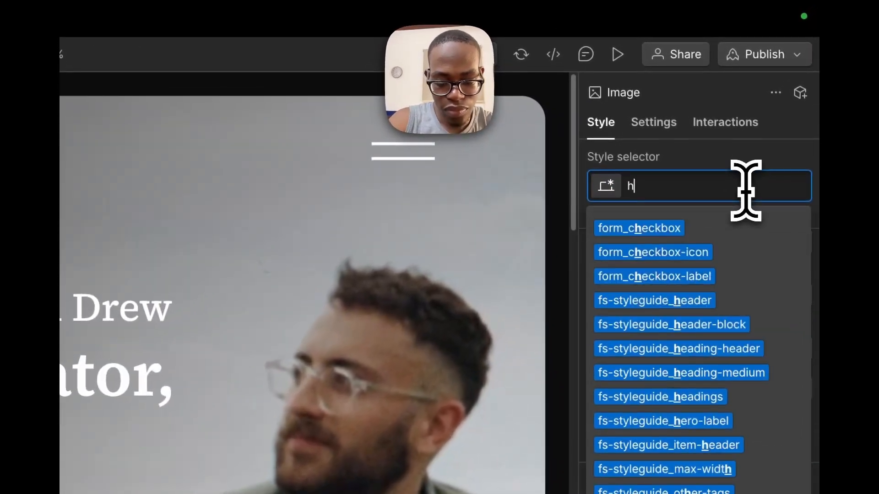
type("o-imh")
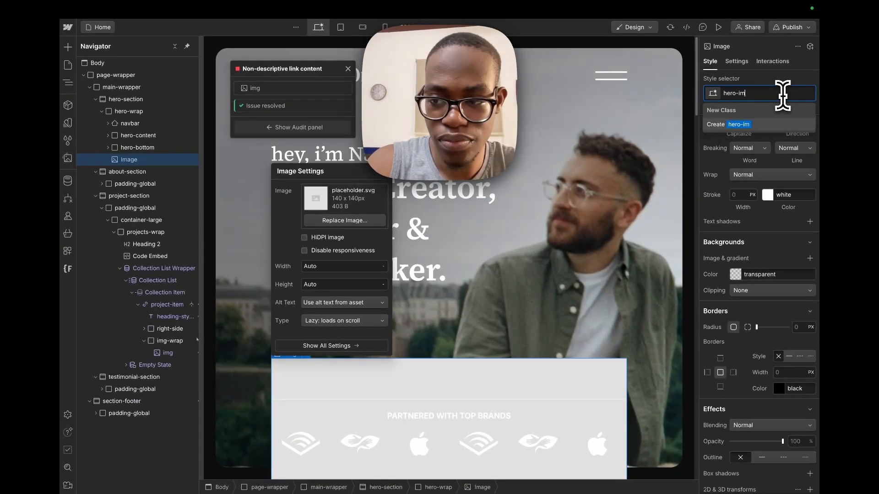
key("Return")
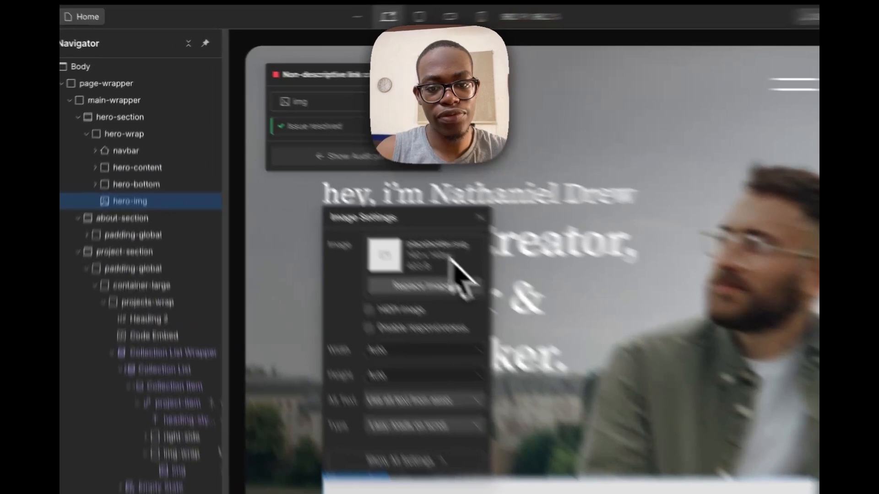
left_click(367, 221)
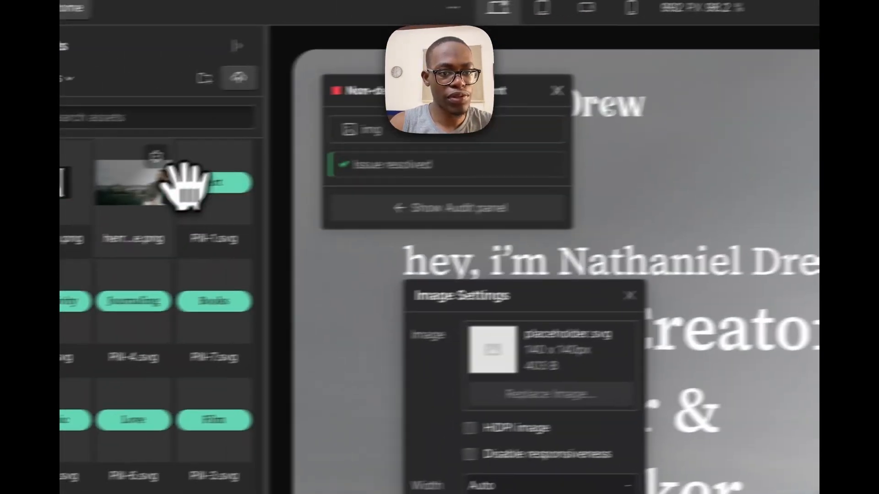
left_click(165, 181)
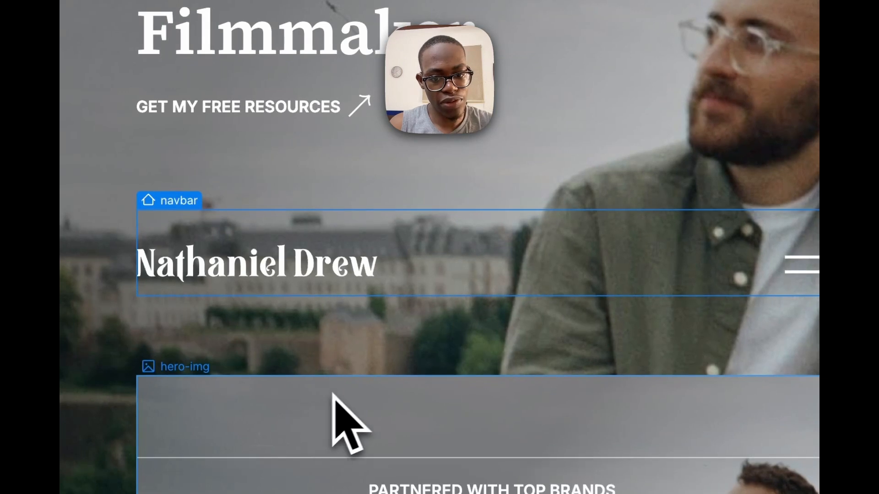
Step: Set the descriptive alt text of the asset herro image.png to "Nathaniel hero image"
left_click(341, 414)
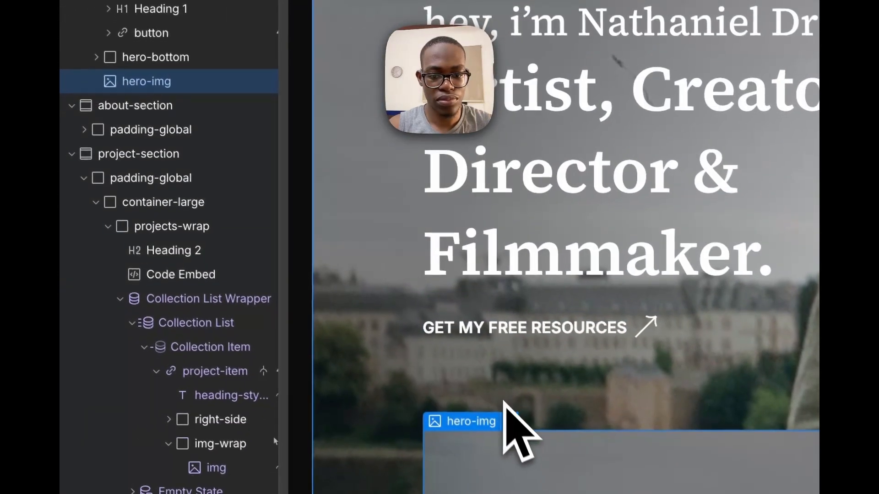
left_click(510, 417)
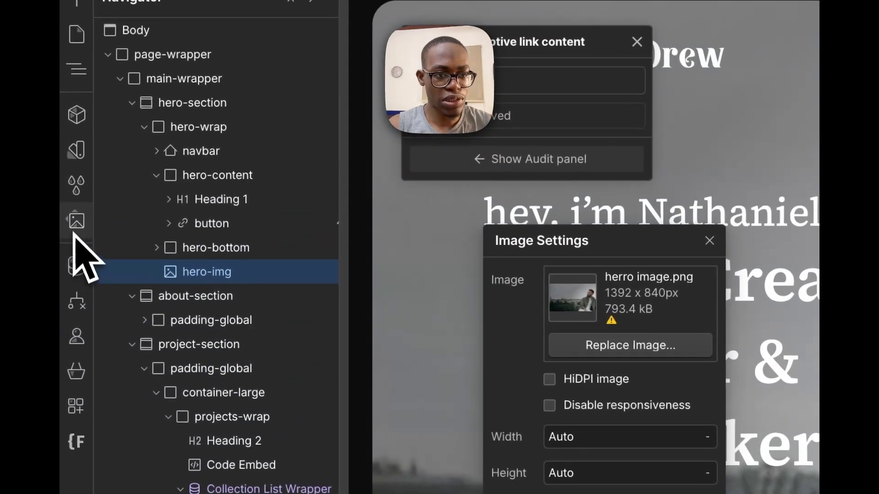
left_click(76, 222)
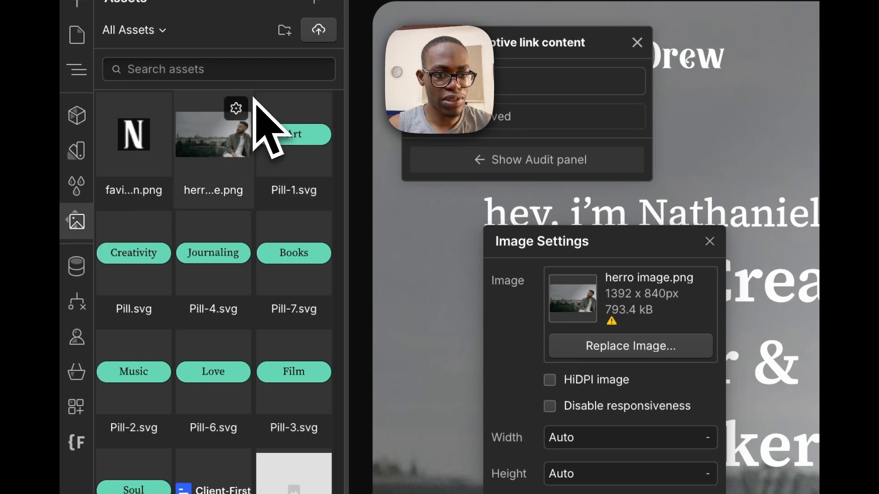
left_click(238, 109)
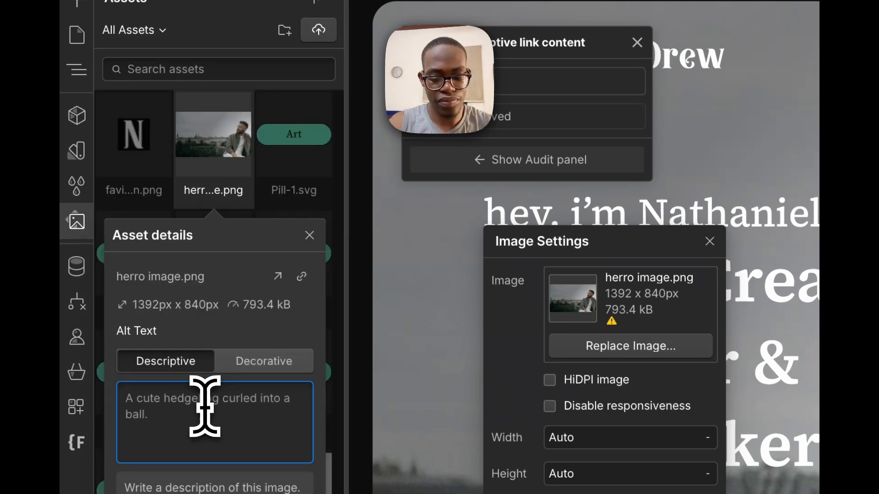
type("nathanile")
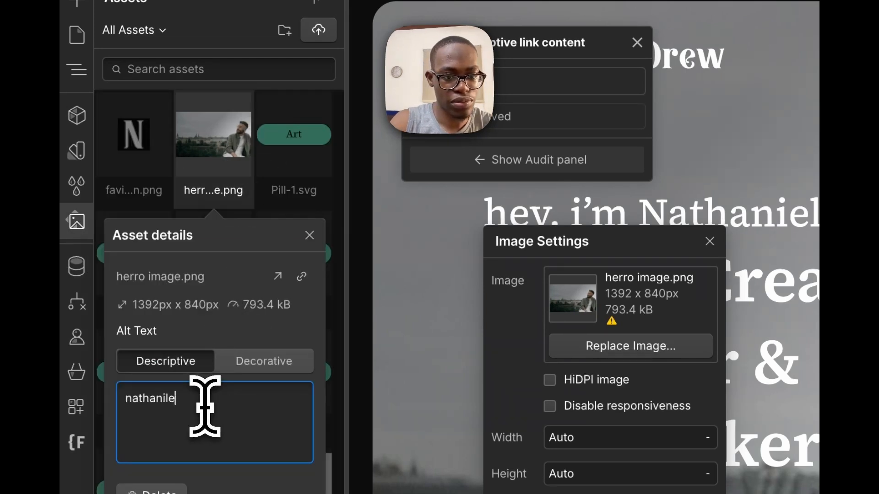
type(" hero image")
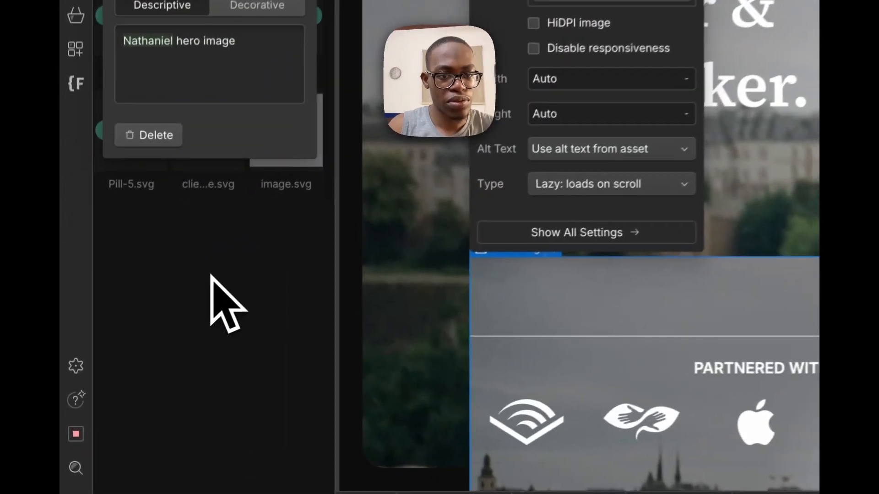
Step: Position hero-img absolutely relative to hero-wrap and apply the full inset so every side has a 0% offset
left_click(138, 387)
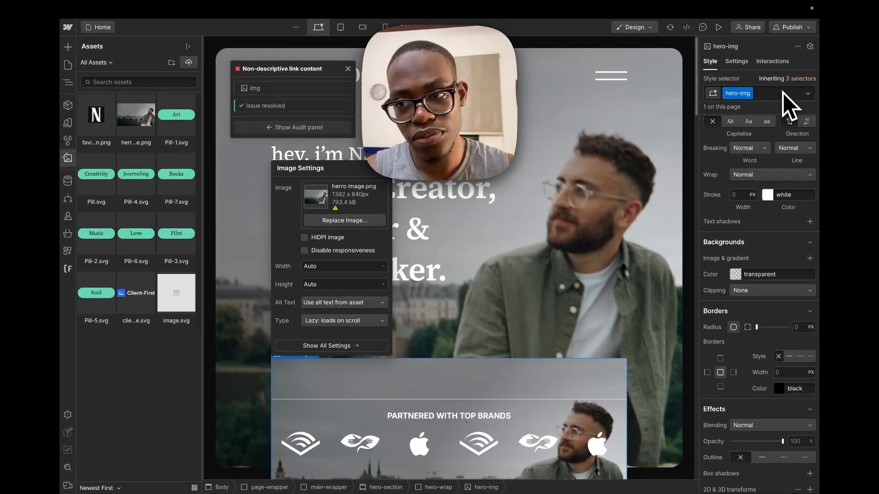
scroll(760, 289, "down", 4)
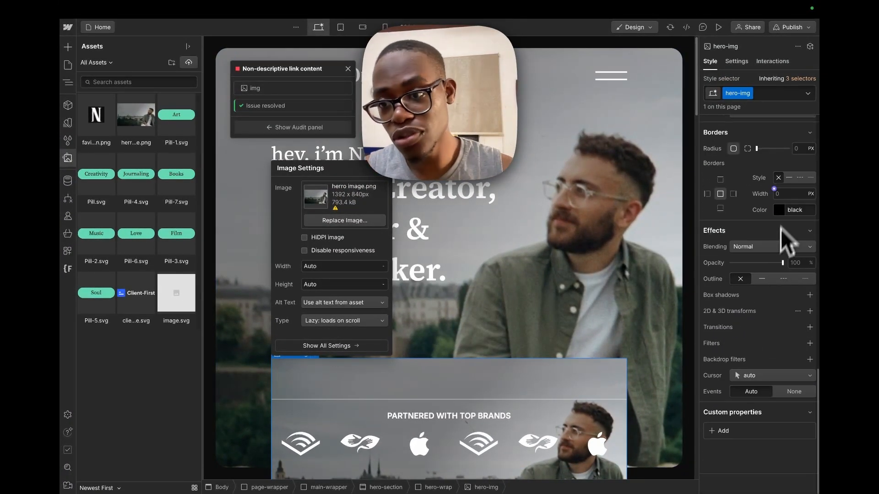
scroll(756, 255, "up", 7)
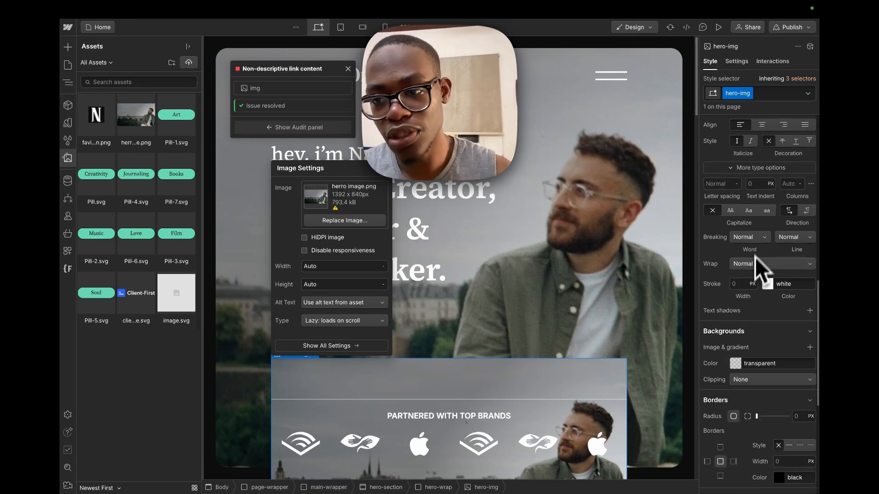
scroll(755, 283, "up", 4)
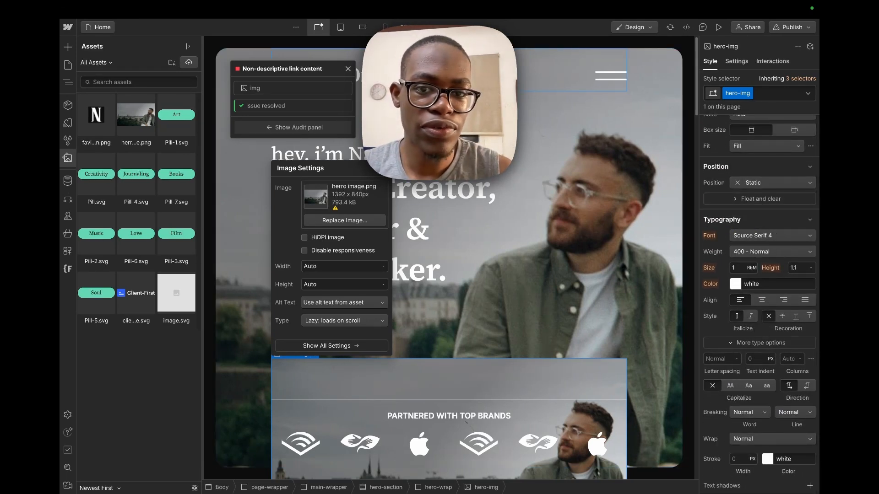
left_click(755, 183)
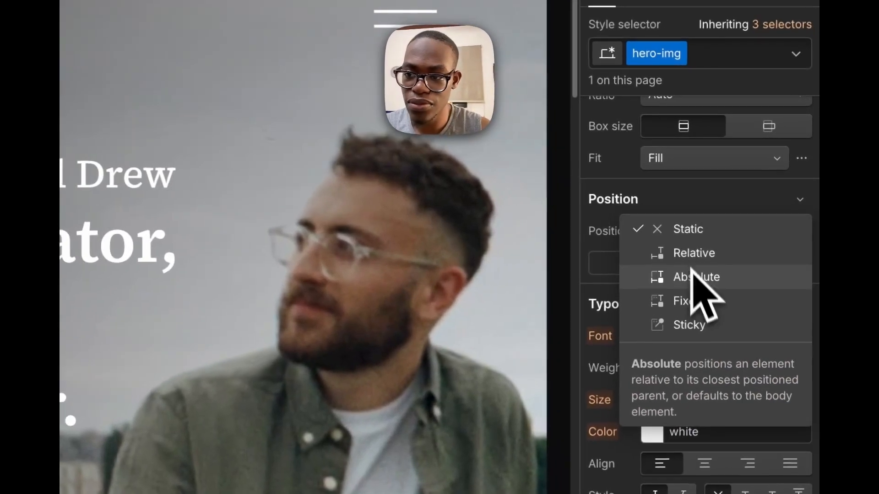
left_click(769, 206)
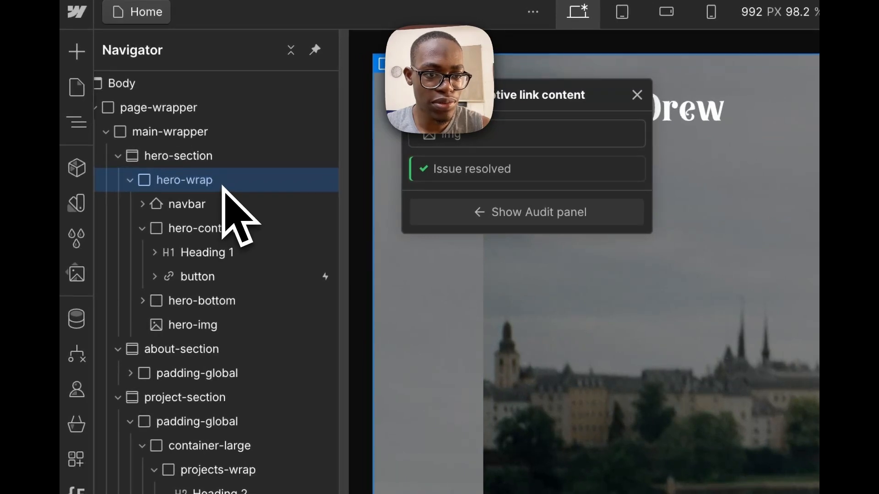
left_click(141, 229)
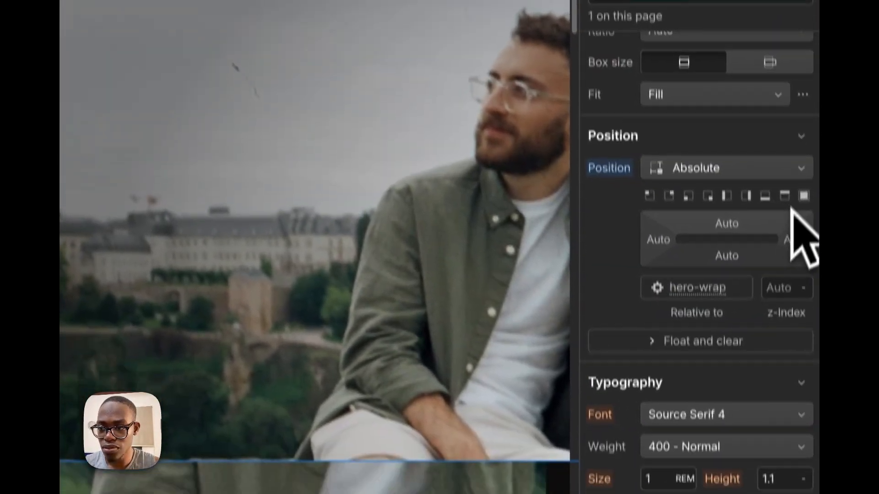
left_click(802, 166)
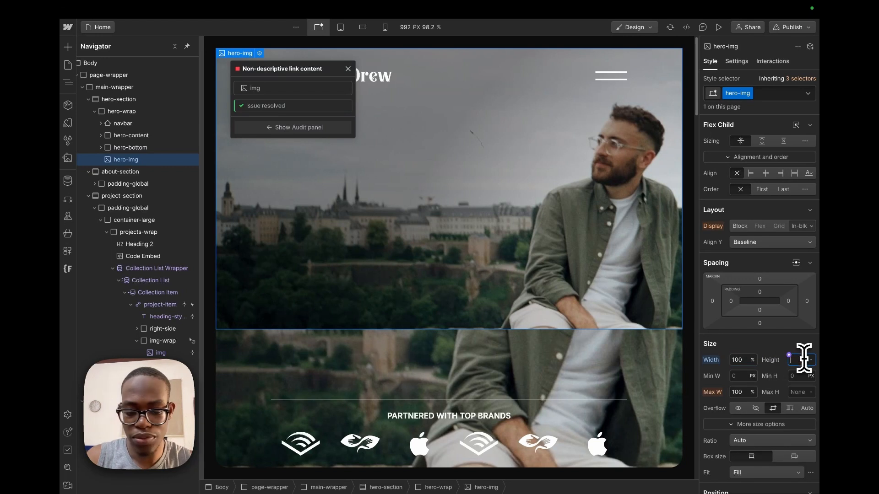
Step: Size hero-img to 100% width and 100% height and set its fit to Cover
key("Return")
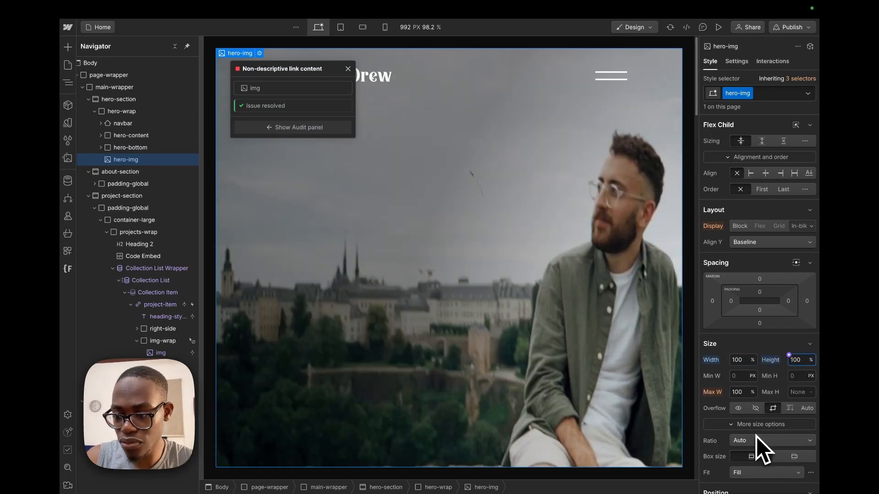
left_click(756, 472)
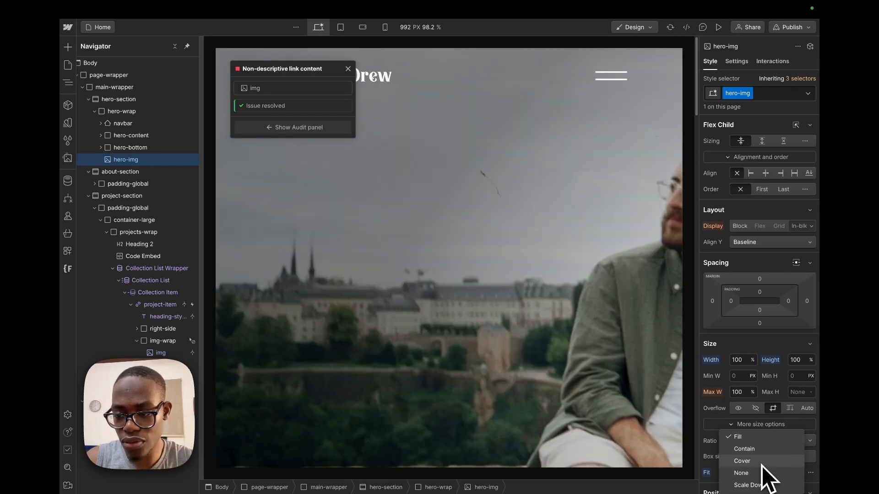
left_click(761, 465)
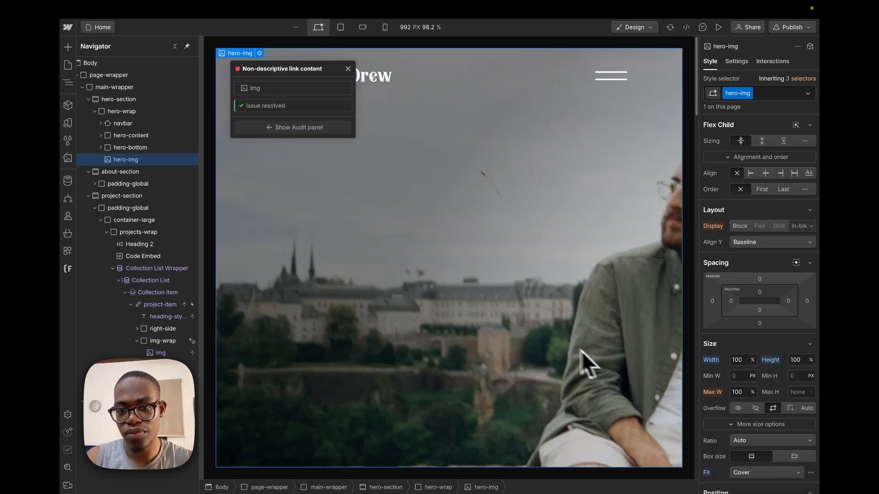
Step: Try a z-index of -1 on hero-img, compare it with 0, and leave it at 0
scroll(763, 288, "down", 3)
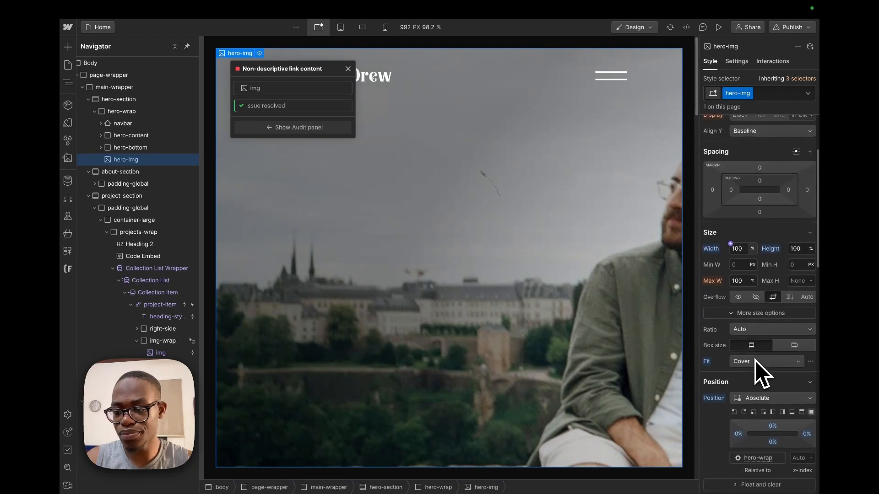
left_click(800, 421)
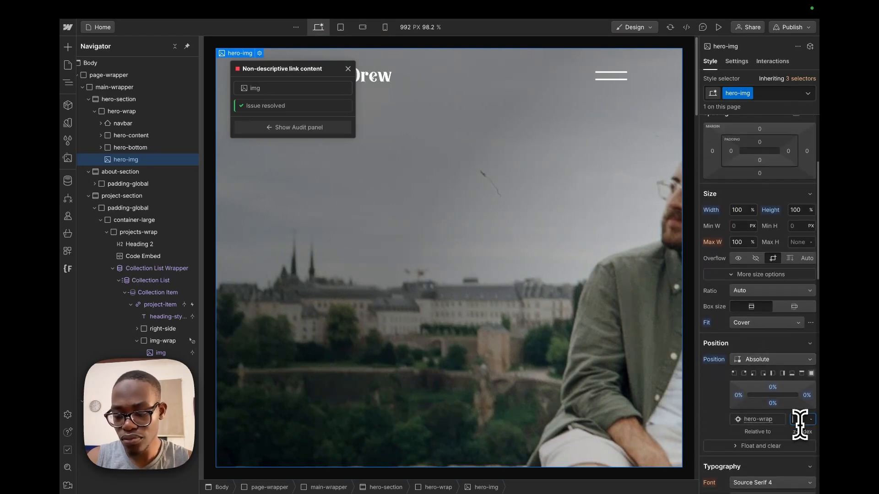
type("-1")
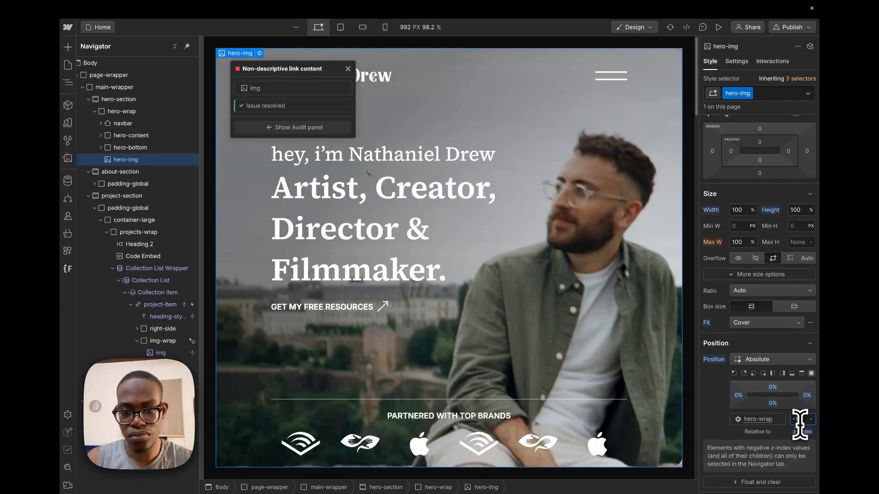
key("Up")
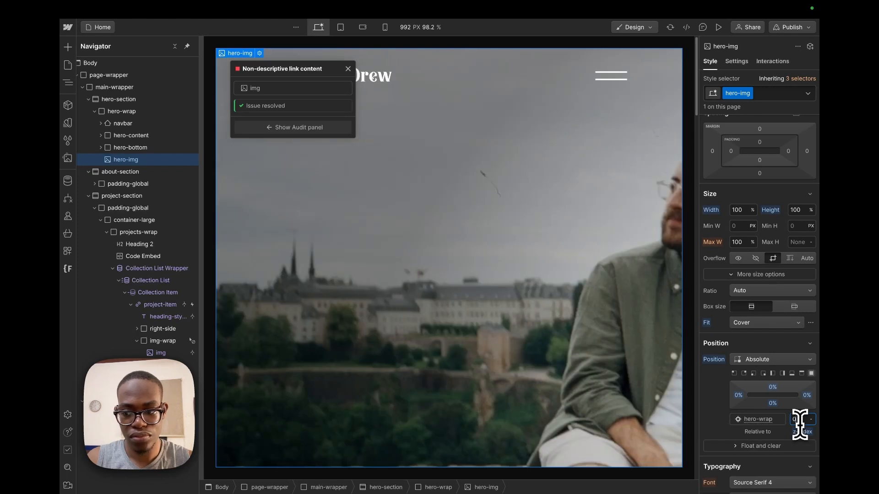
key("Down")
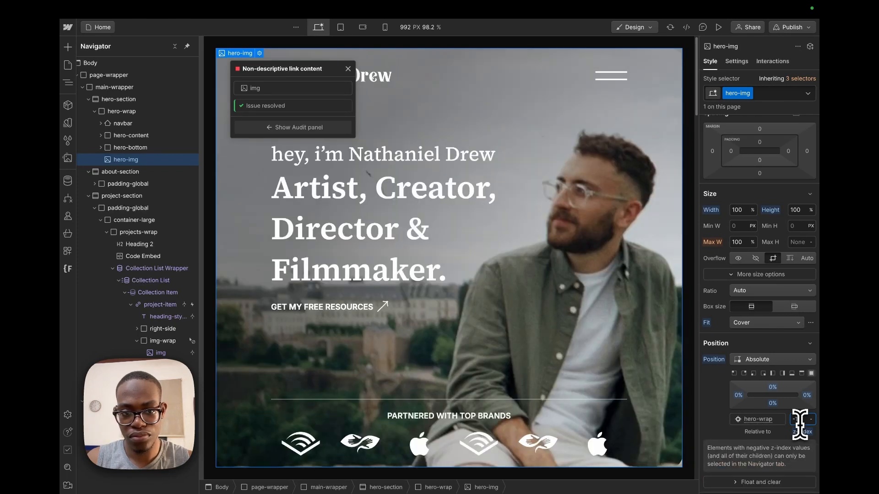
key("Up")
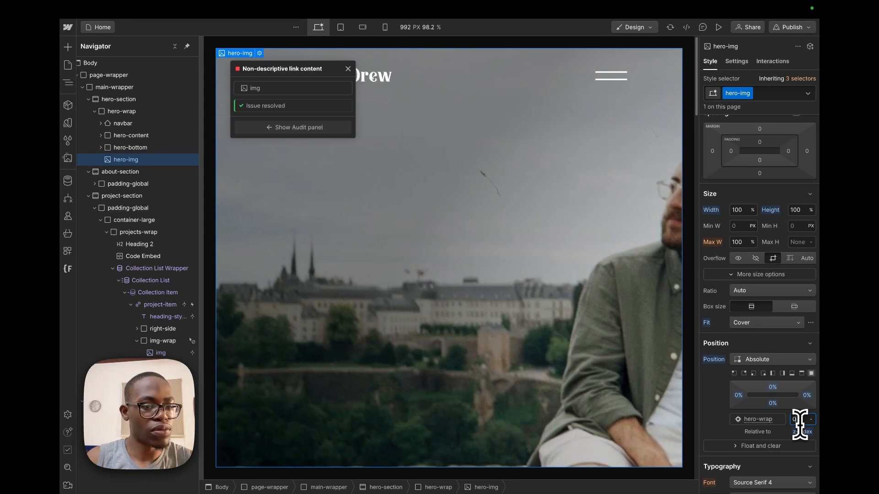
Step: Give navbar, hero-content and hero-bottom a z-index of 1 each, with hero-content's position set to Relative
left_click(139, 121)
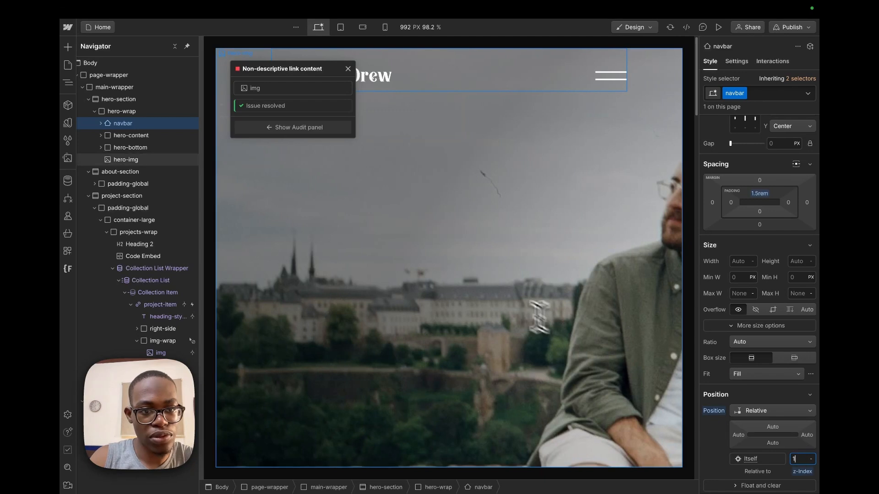
left_click(149, 135)
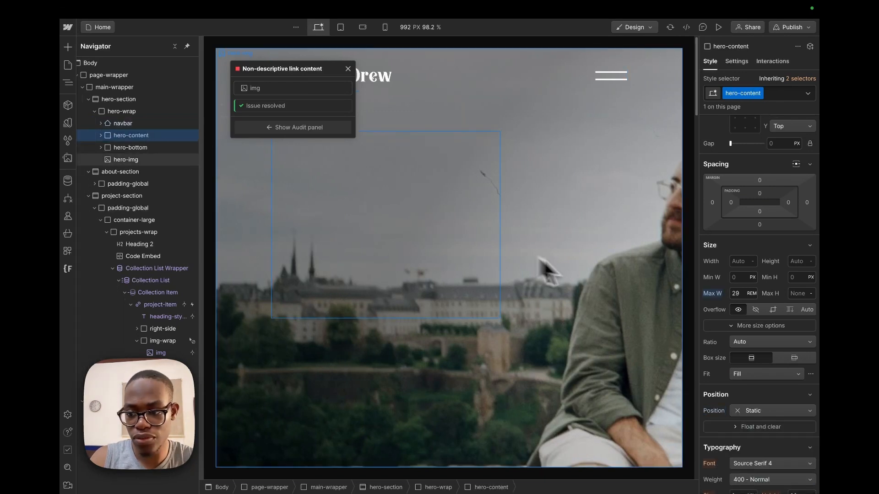
left_click(778, 410)
left_click(769, 414)
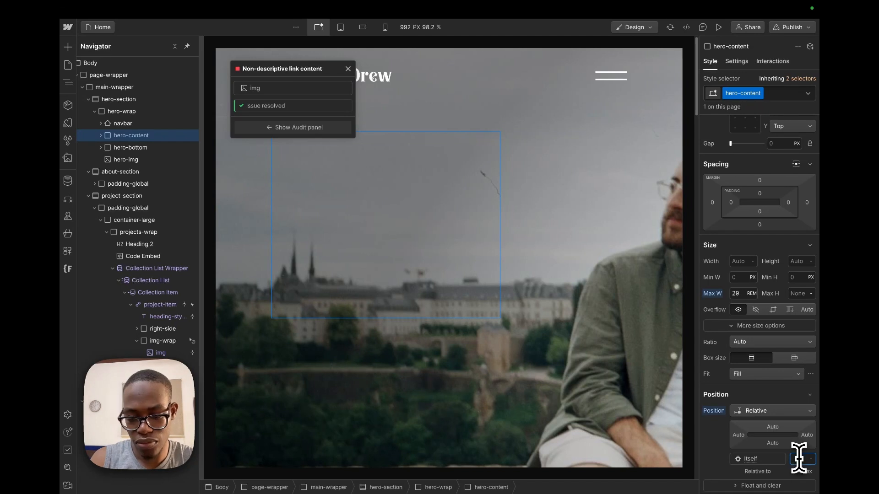
type("1")
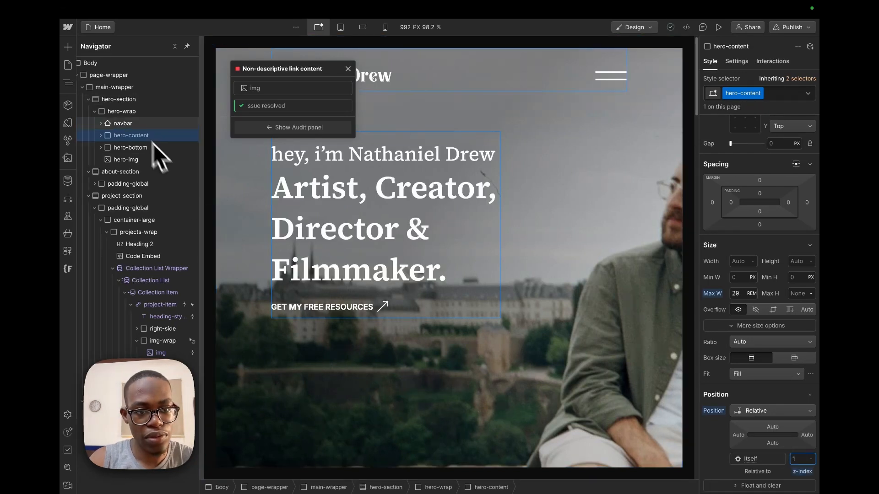
left_click(137, 148)
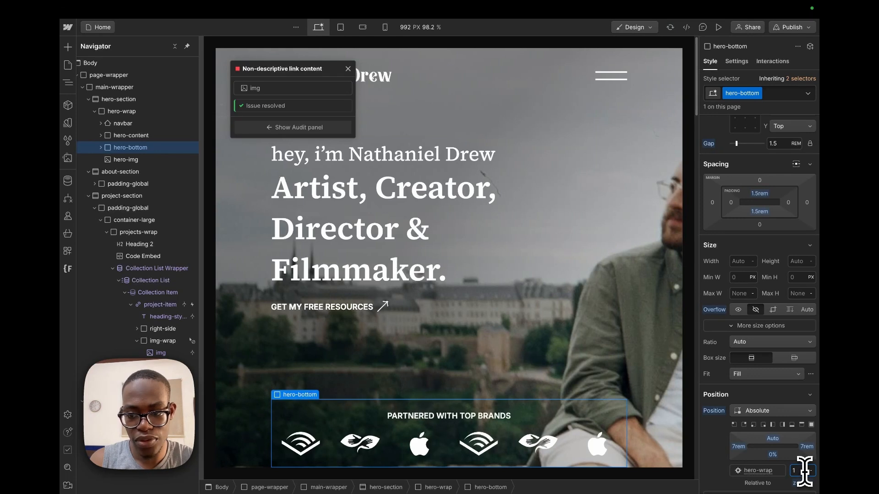
Step: Toggle the herro image.png background of hero-wrap to compare, and leave it hidden
left_click(126, 114)
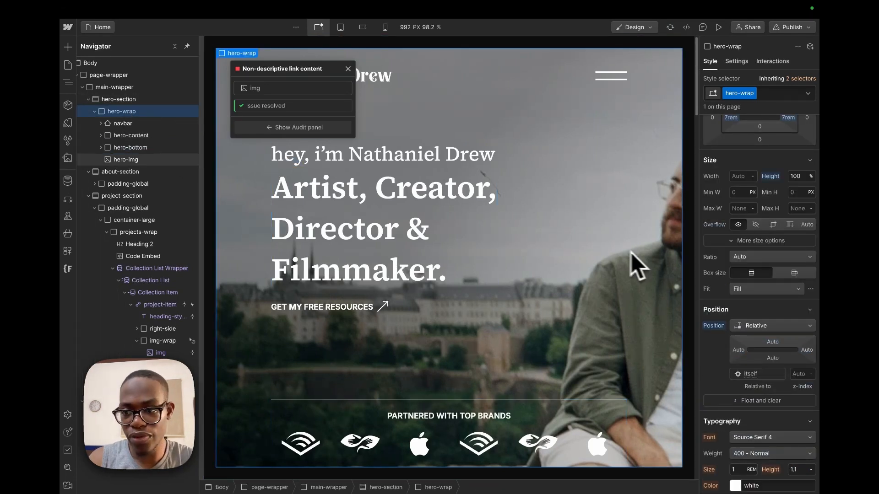
scroll(769, 357, "down", 10)
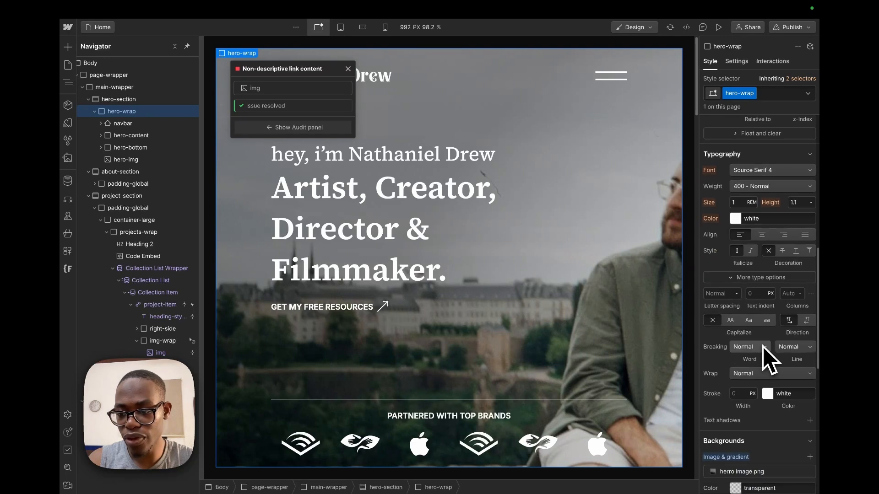
left_click(799, 348)
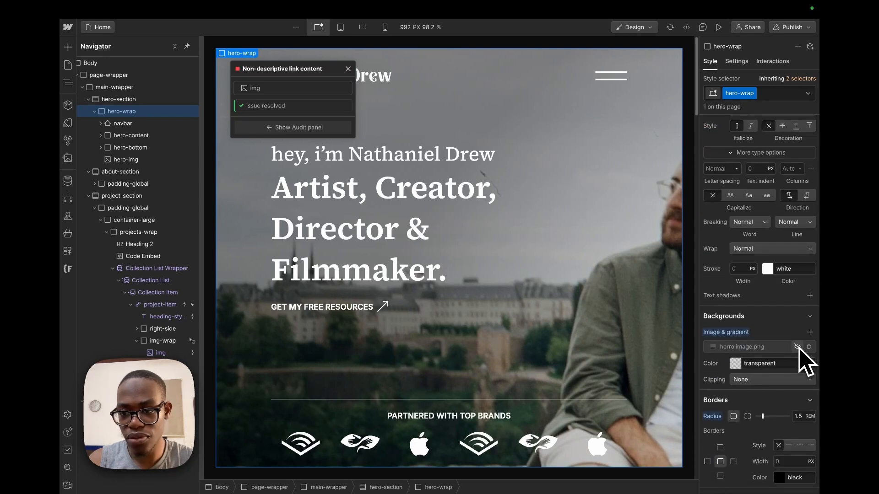
left_click(798, 348)
left_click(799, 348)
left_click(798, 348)
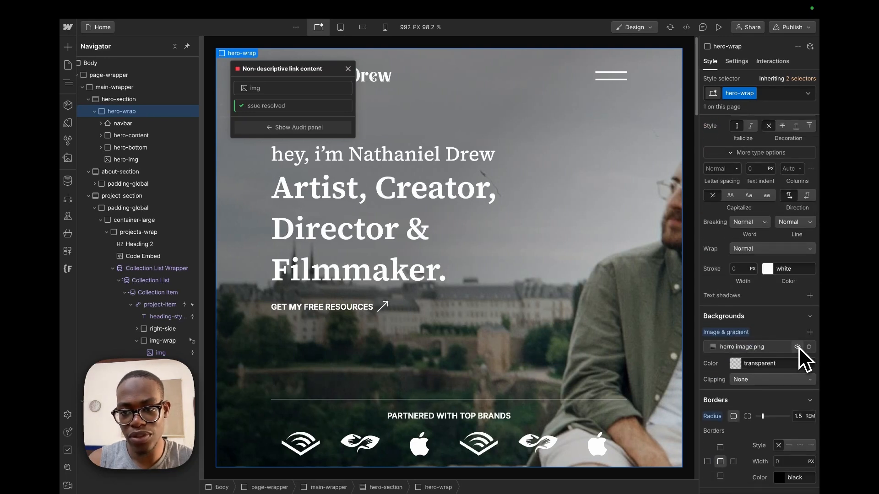
left_click(799, 348)
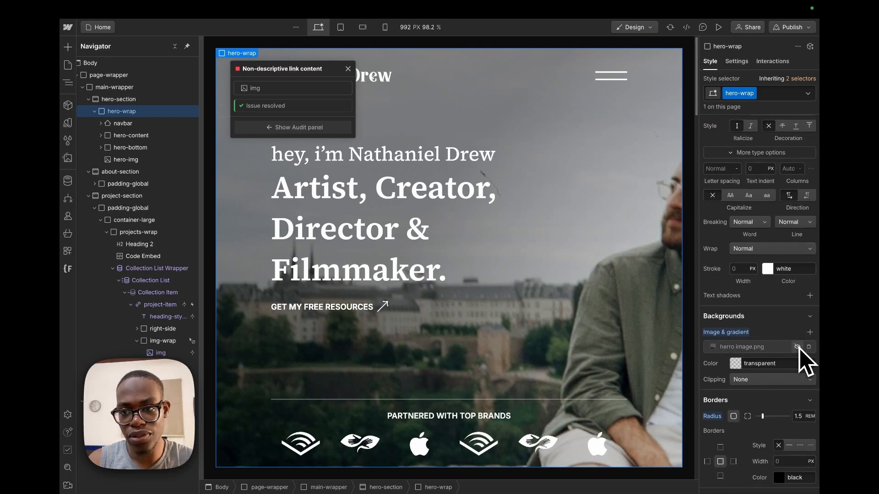
Step: Preview the page at the tablet, mobile landscape and mobile portrait breakpoints, and open the publish options
left_click(720, 30)
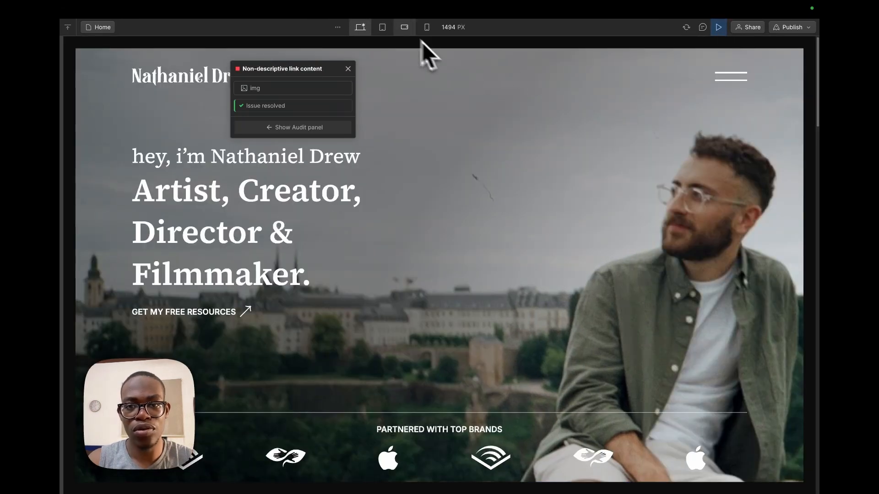
left_click(388, 26)
left_click(404, 28)
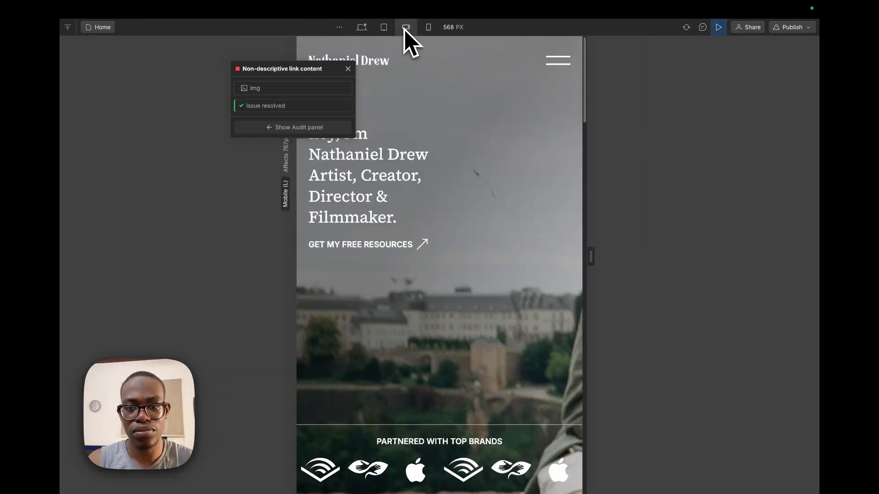
left_click(428, 27)
left_click(792, 27)
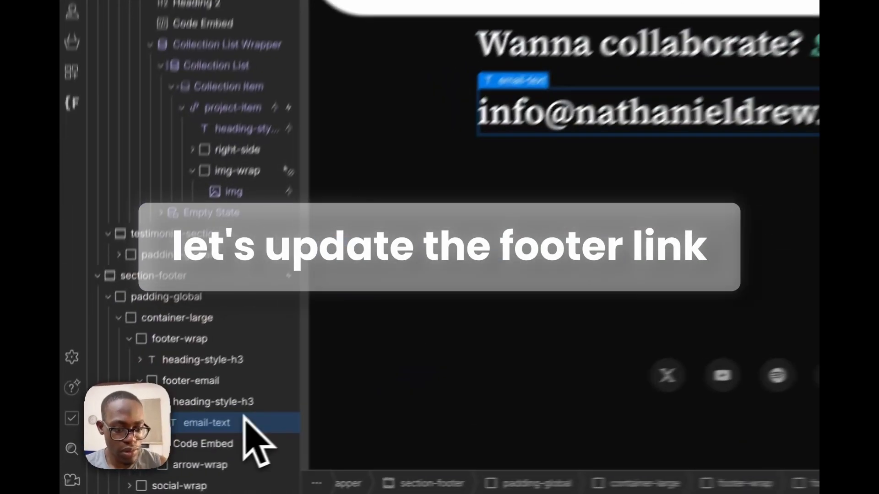
Step: Convert the footer-email element in the footer section to a Link Block
left_click(229, 385)
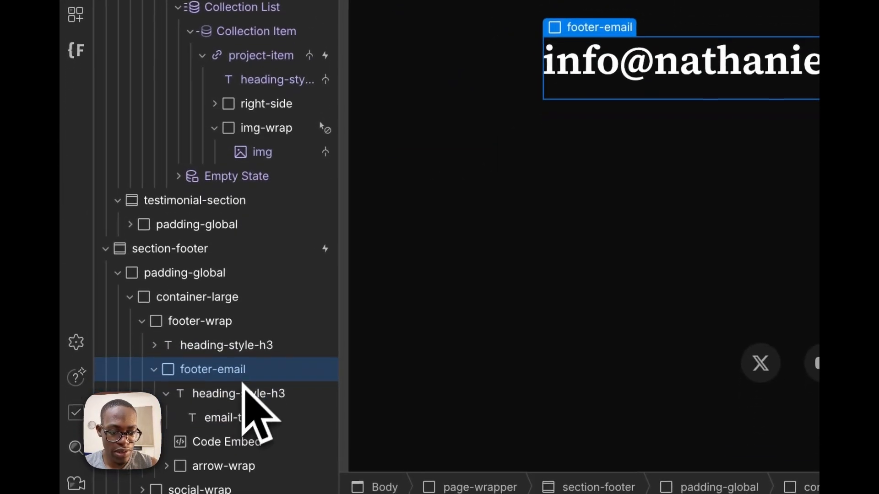
right_click(242, 371)
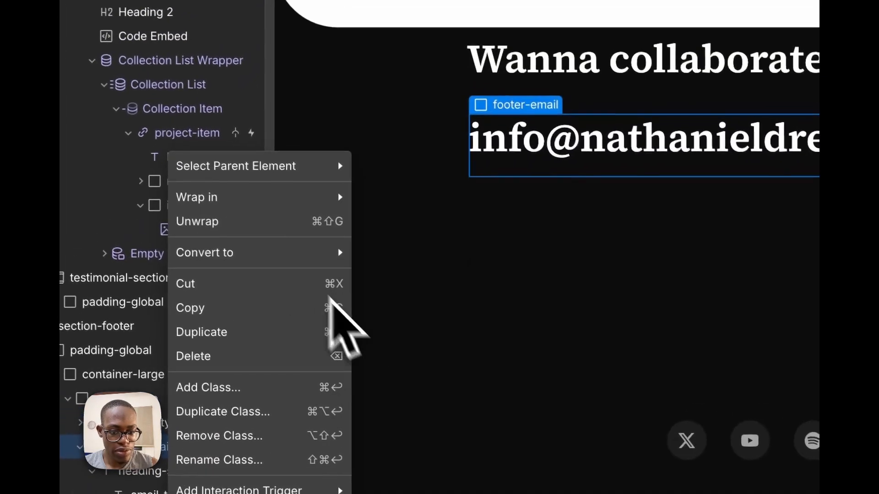
mouse_move(294, 261)
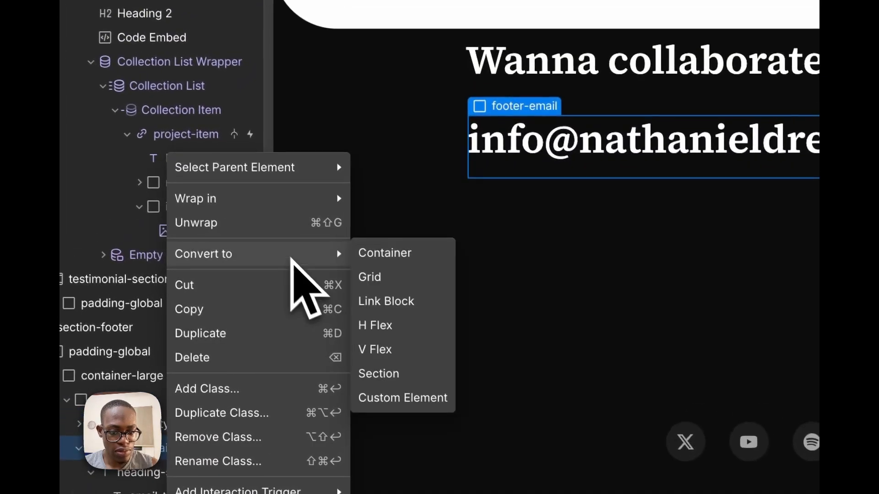
left_click(421, 300)
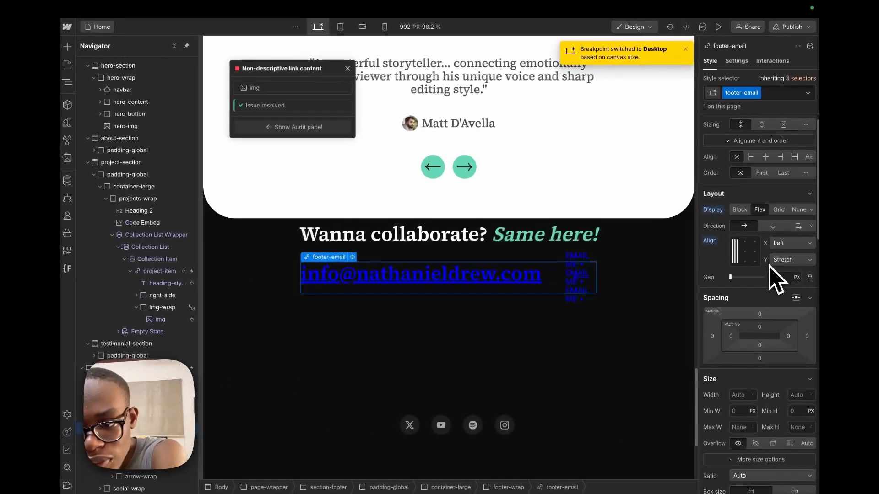
Step: Set the footer-email link block's text color to white and remove its underline decoration
scroll(777, 281, "down", 6)
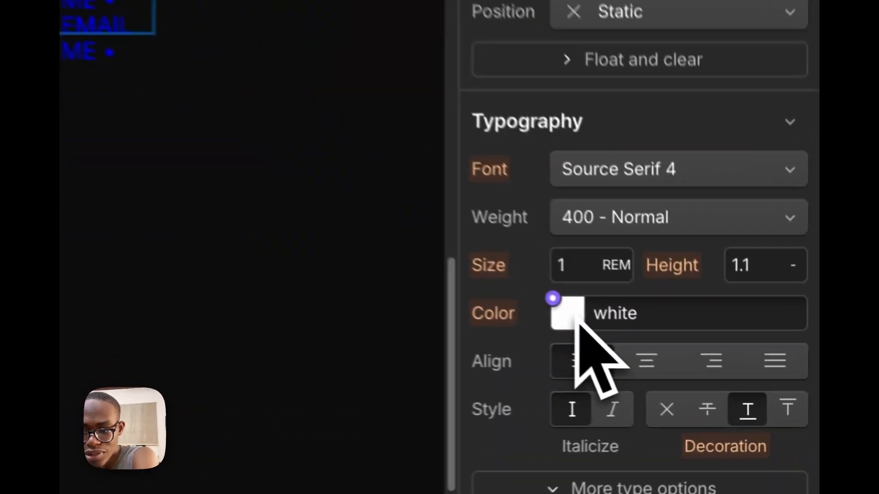
left_click(735, 388)
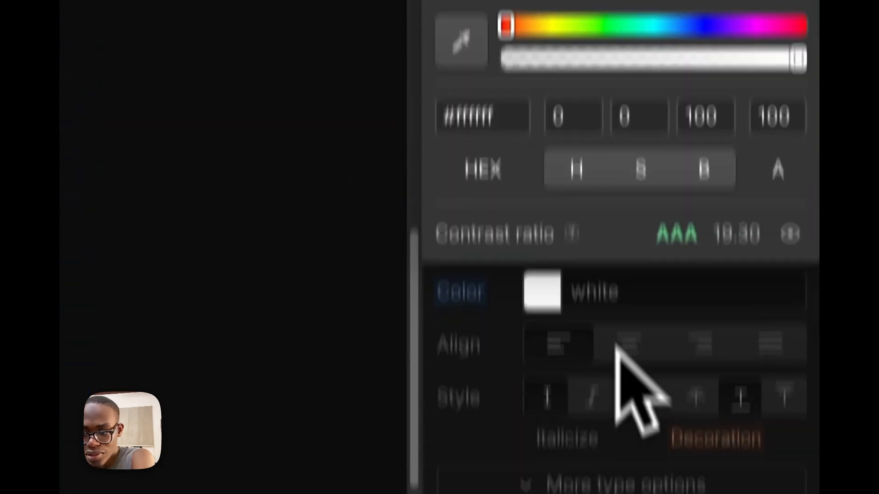
left_click(618, 349)
left_click(650, 258)
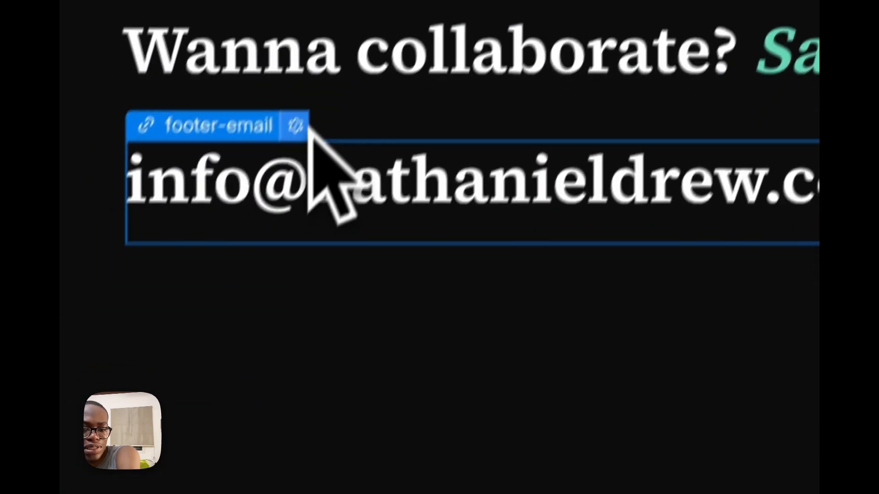
left_click(158, 415)
Step: Copy the footer's e-mail address text and set the footer-email link's URL to mailto: followed by that address
double_click(494, 137)
key("ctrl+c")
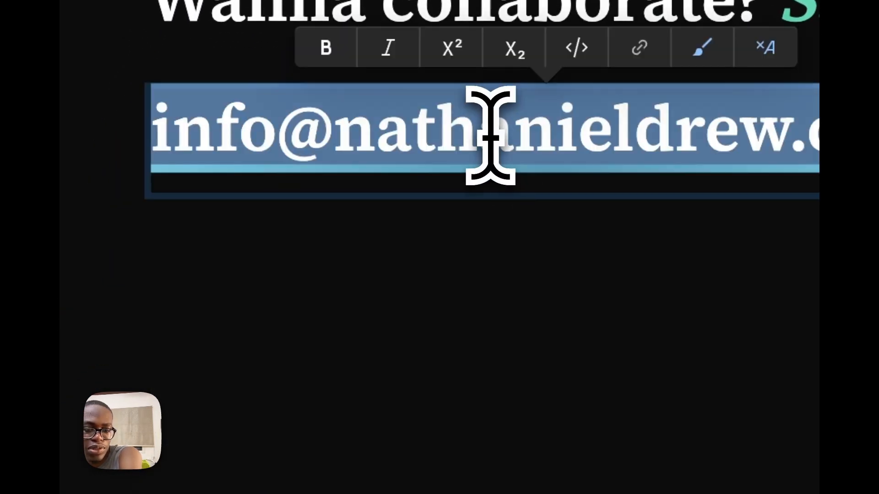
left_click(645, 296)
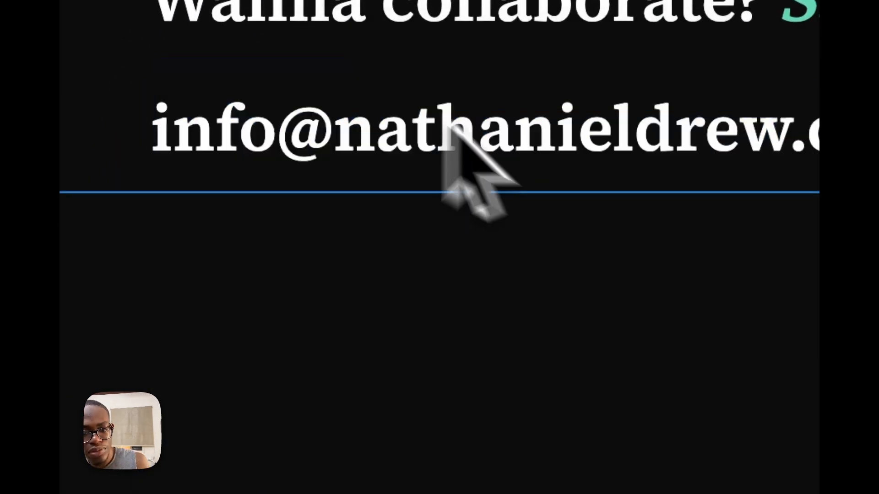
left_click(369, 133)
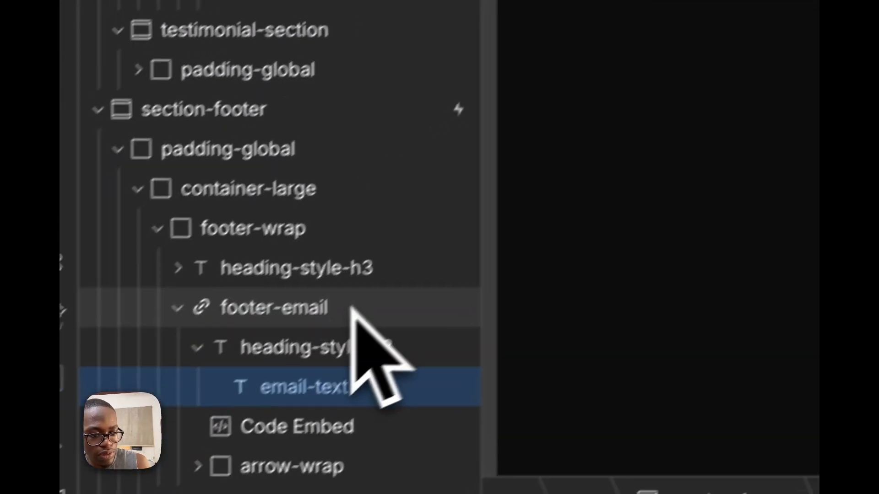
left_click(353, 309)
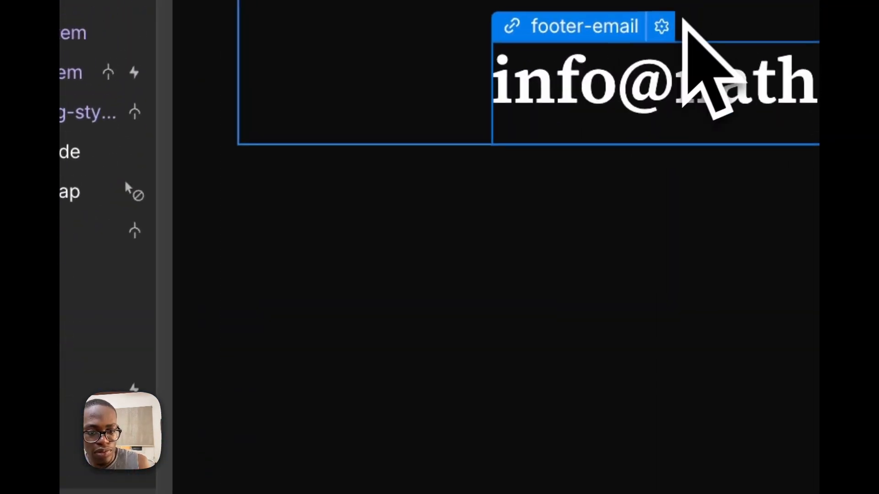
left_click(691, 5)
left_click(647, 287)
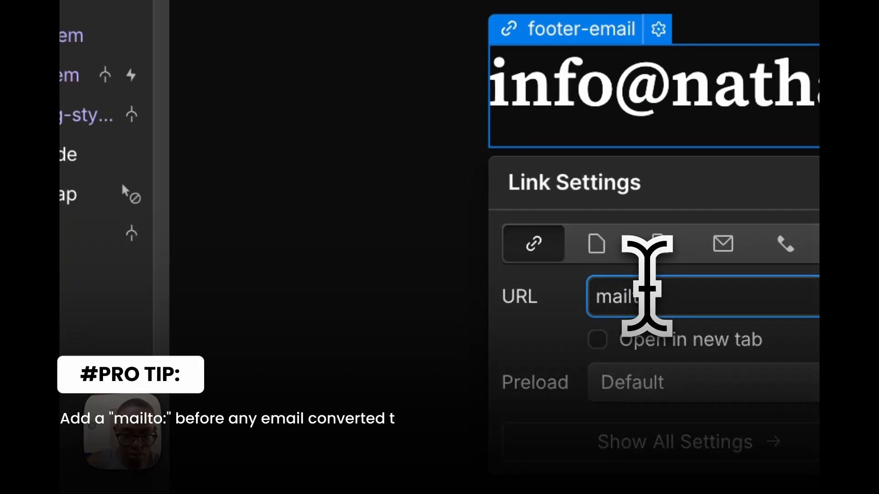
type("mailto:")
key("ctrl+v")
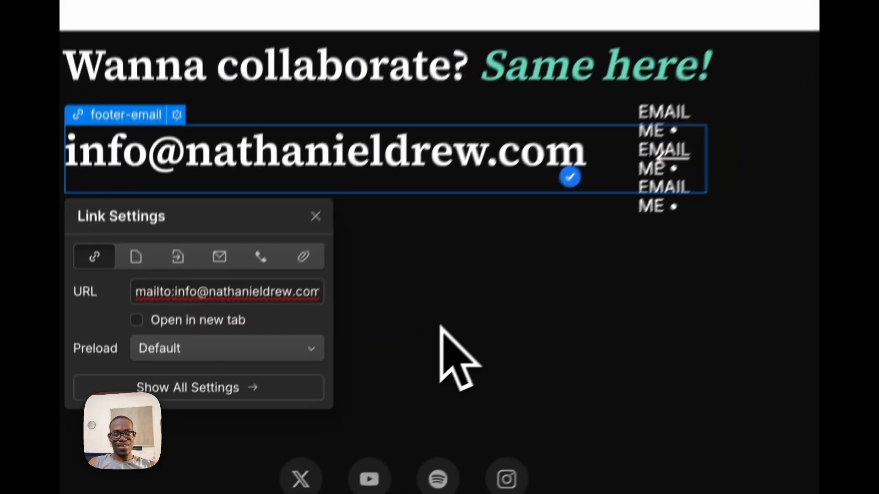
left_click(638, 111)
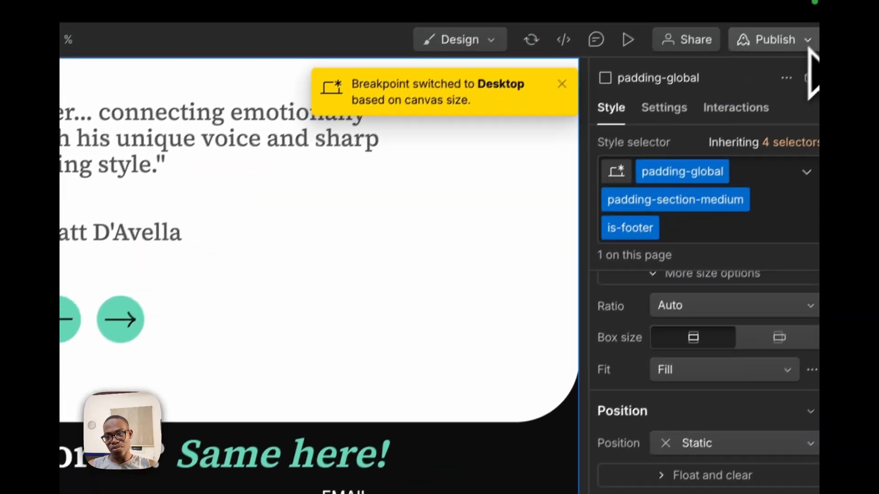
Step: Publish the site to the webflow.io staging domain and look through the live page from the hero to the footer
left_click(802, 42)
left_click(730, 329)
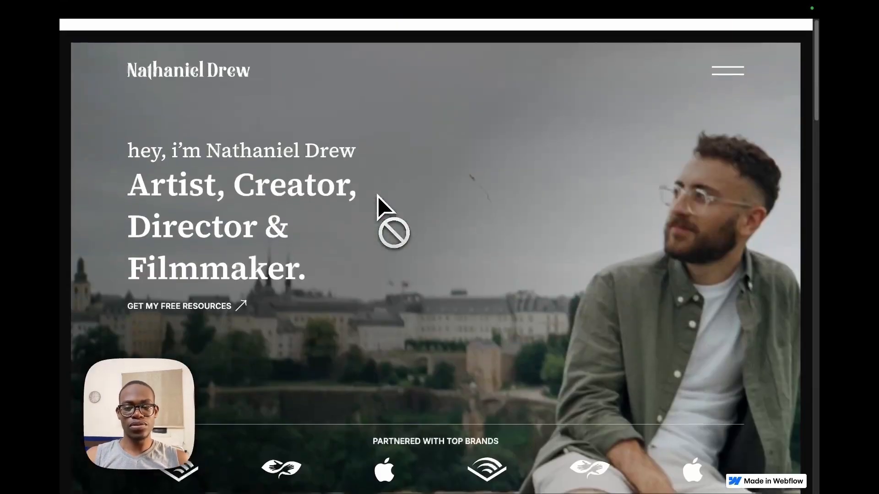
scroll(378, 196, "down", 5)
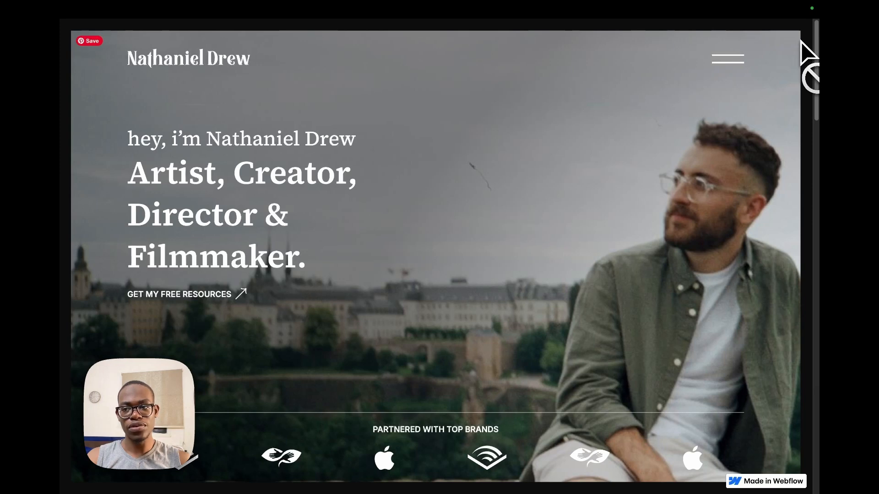
scroll(576, 120, "down", 1)
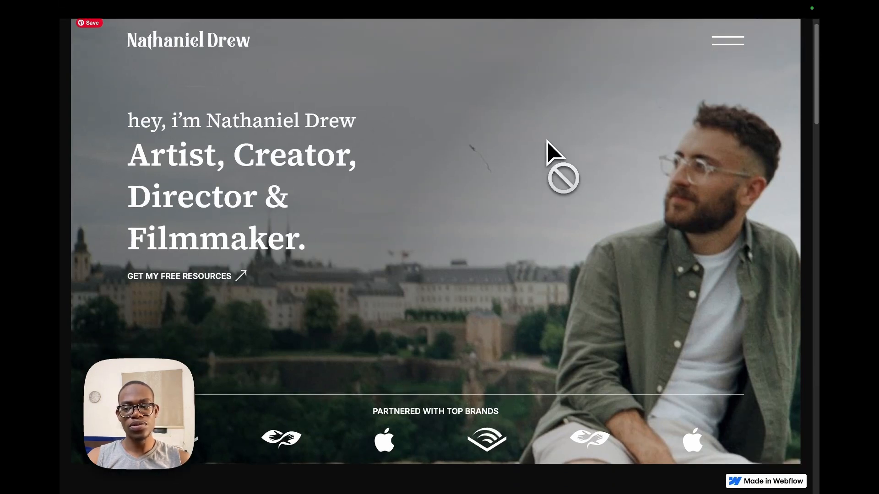
scroll(548, 141, "down", 7)
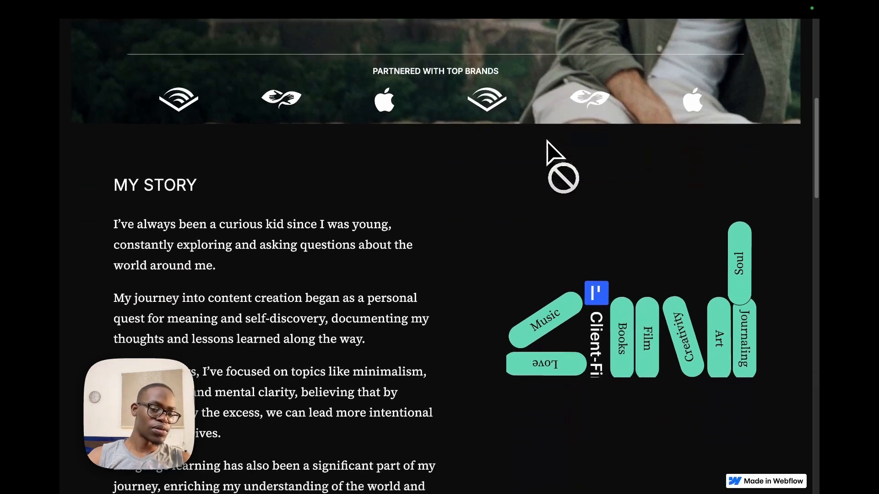
scroll(548, 141, "down", 3)
scroll(365, 212, "down", 20)
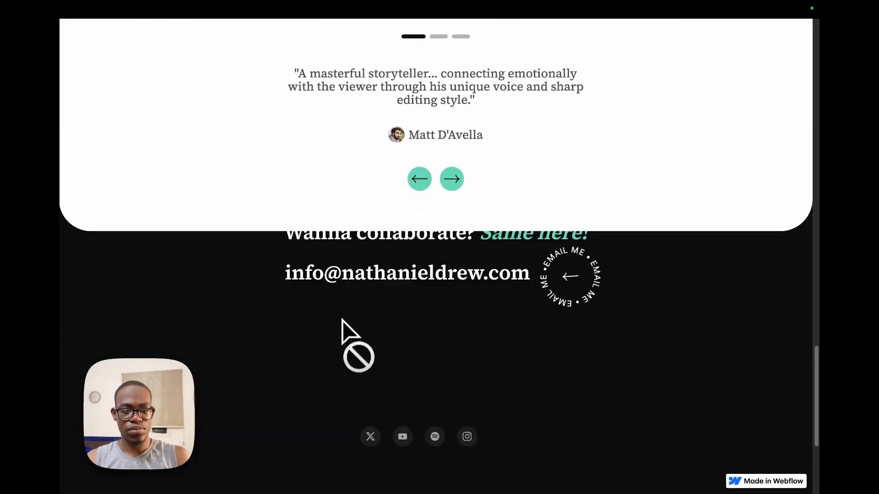
Step: Test the footer e-mail link on the published page and decline opening Mail
left_click(344, 278)
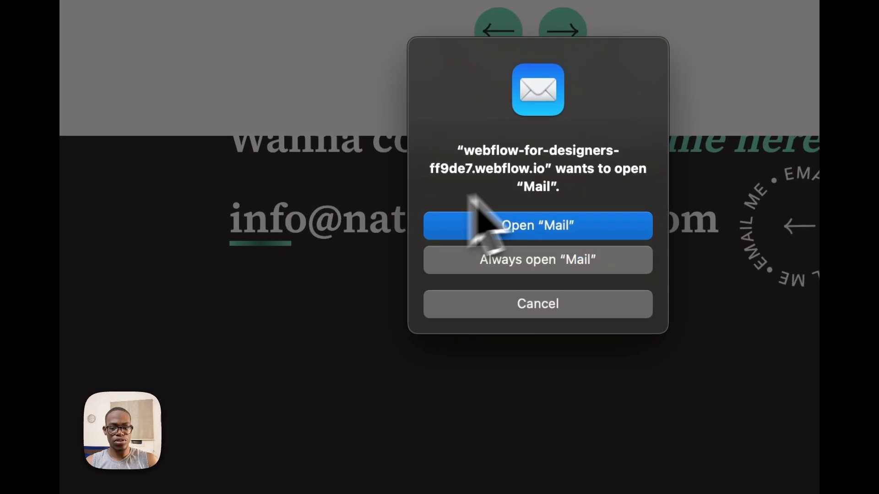
left_click(533, 303)
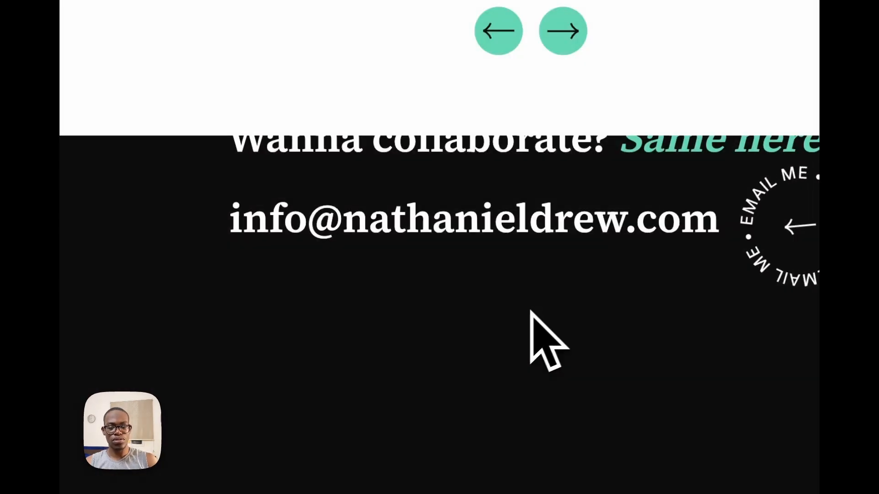
scroll(529, 314, "up", 20)
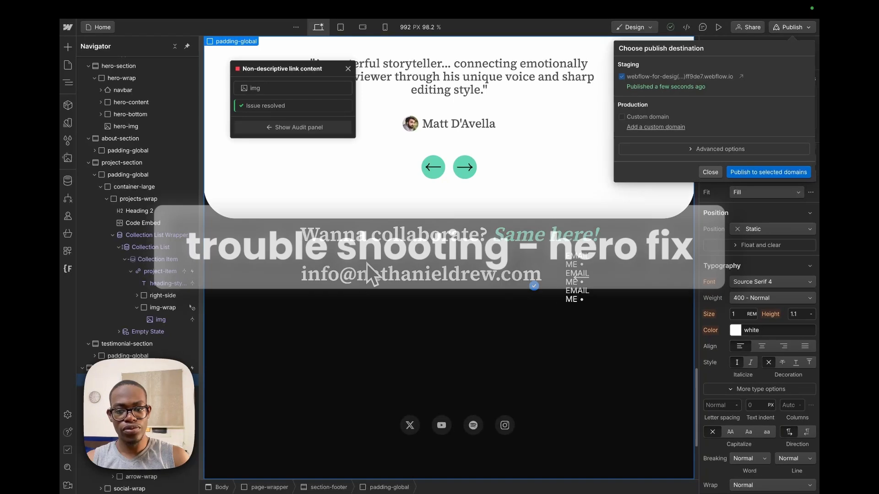
Step: Return to the Webflow Designer and set the pointer events of hero-img in the hero section to None
left_click(369, 270)
scroll(417, 226, "up", 15)
scroll(416, 227, "up", 8)
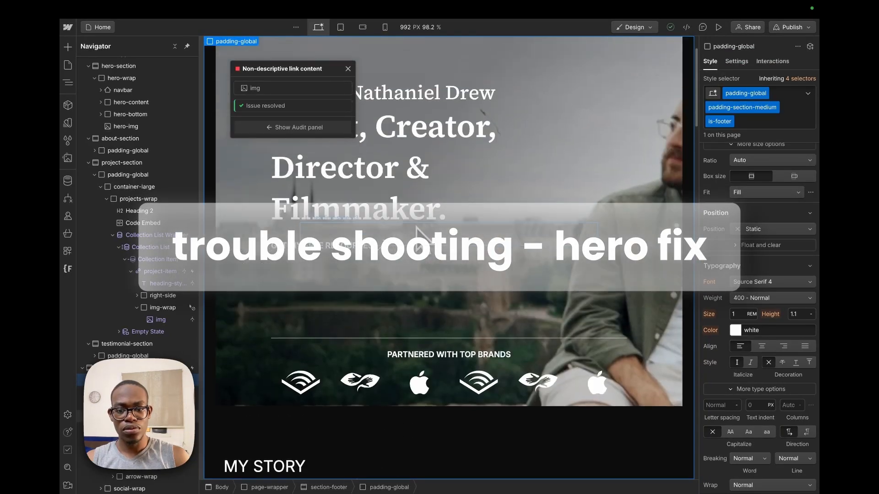
left_click(247, 379)
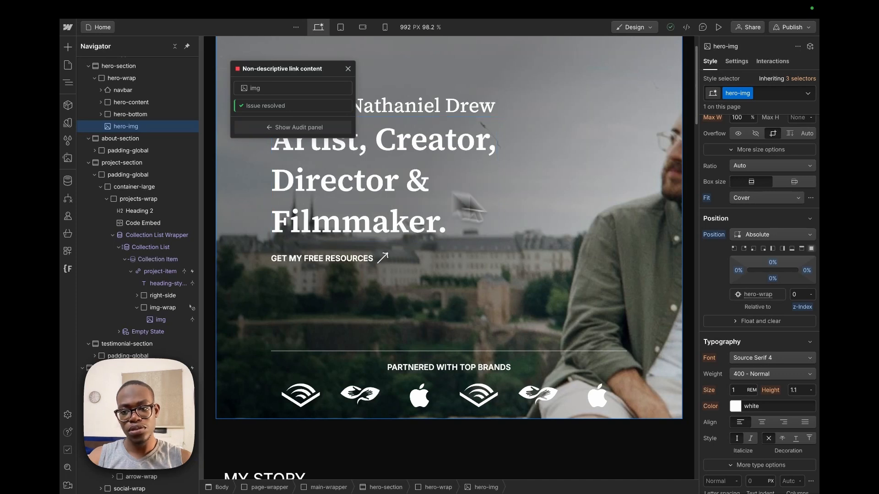
scroll(734, 303, "down", 10)
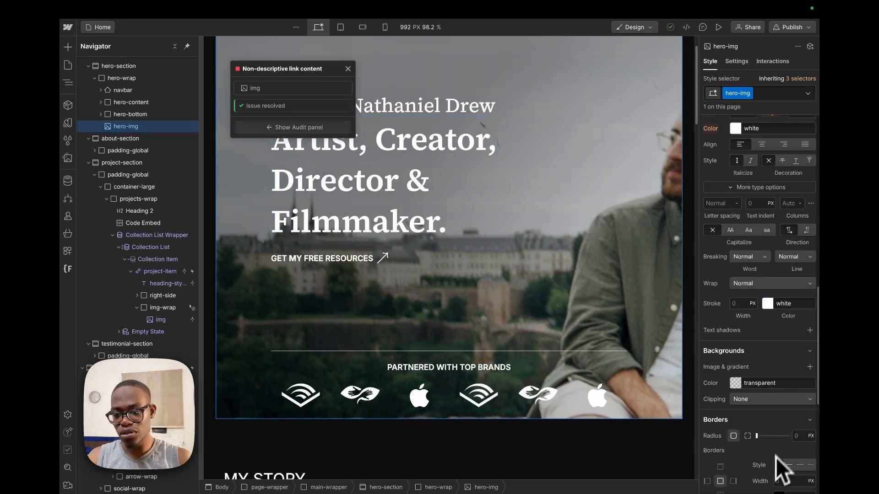
scroll(778, 478, "down", 2)
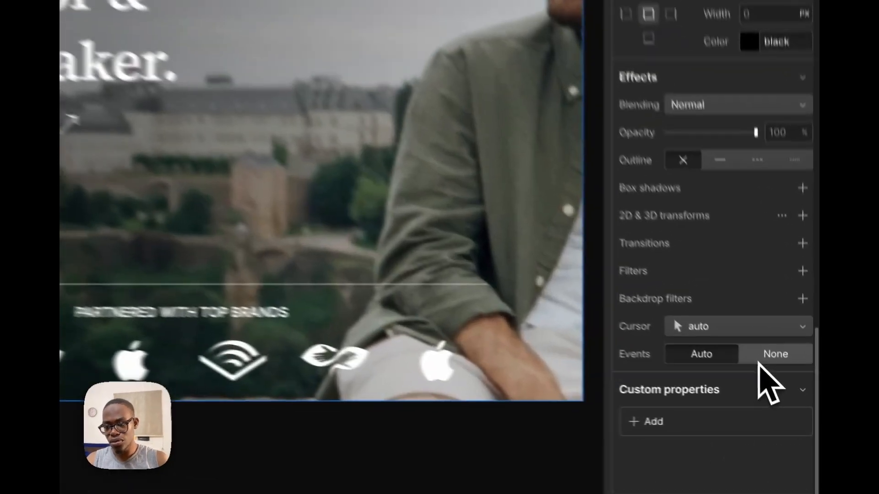
left_click(796, 392)
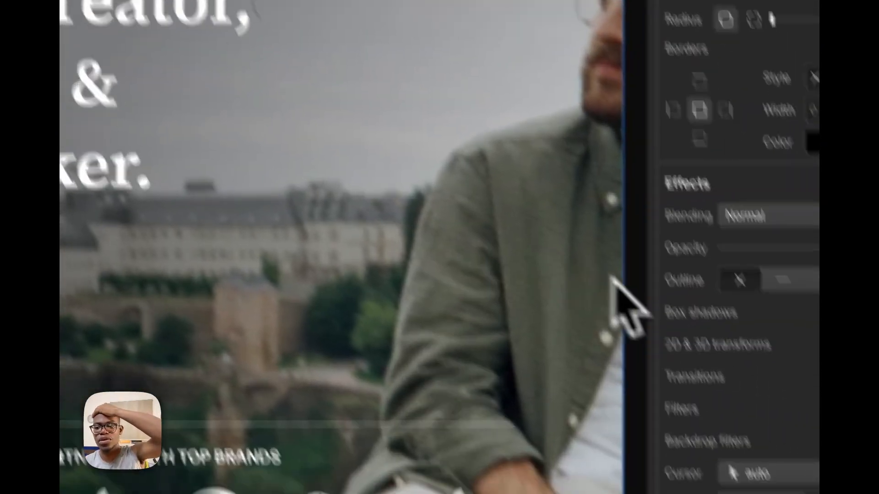
Step: Give hero-img a border radius of 1.5 rem at the desktop breakpoint
scroll(679, 298, "up", 5)
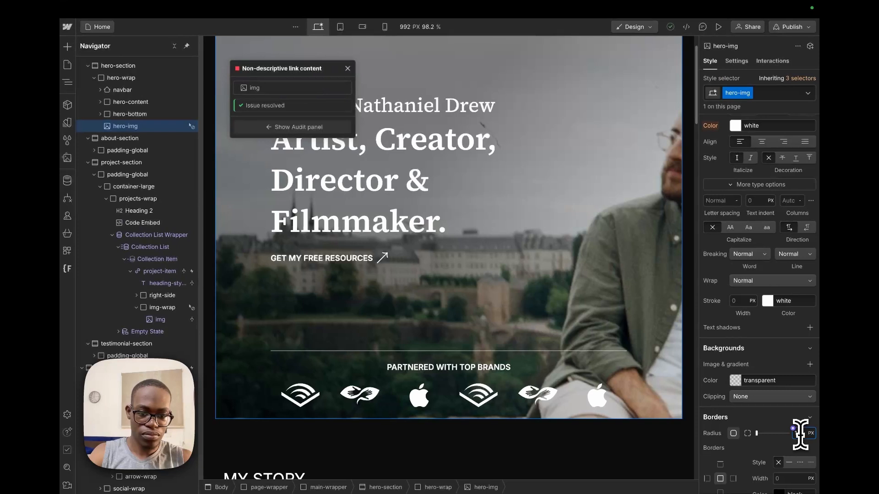
type("rem")
key("Return")
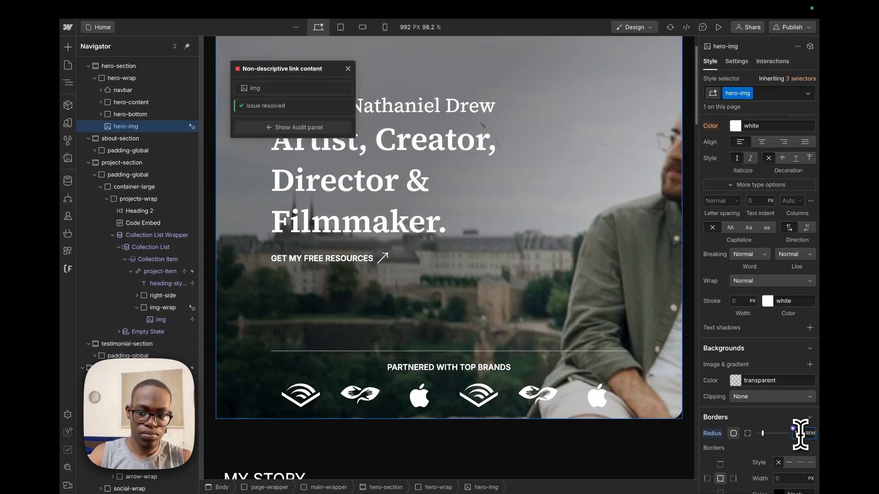
scroll(613, 407, "up", 2)
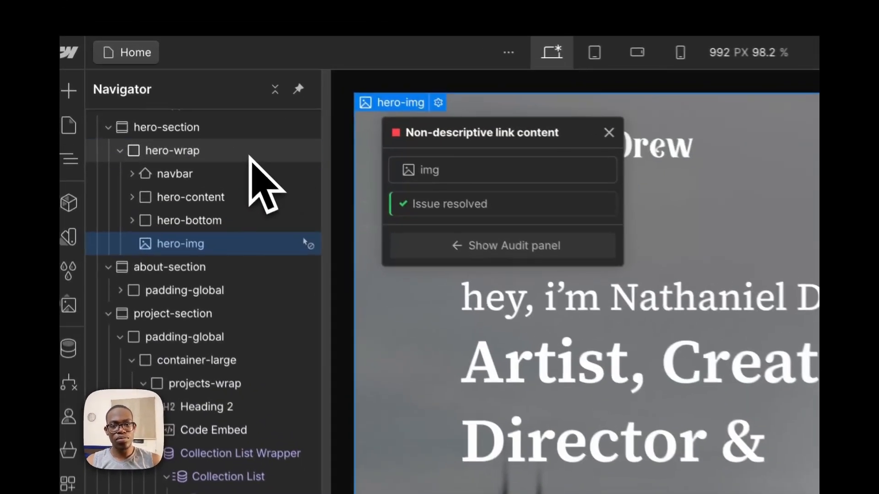
Step: Set hero-img's border radius to 0 at the tablet breakpoint
left_click(164, 78)
left_click(551, 55)
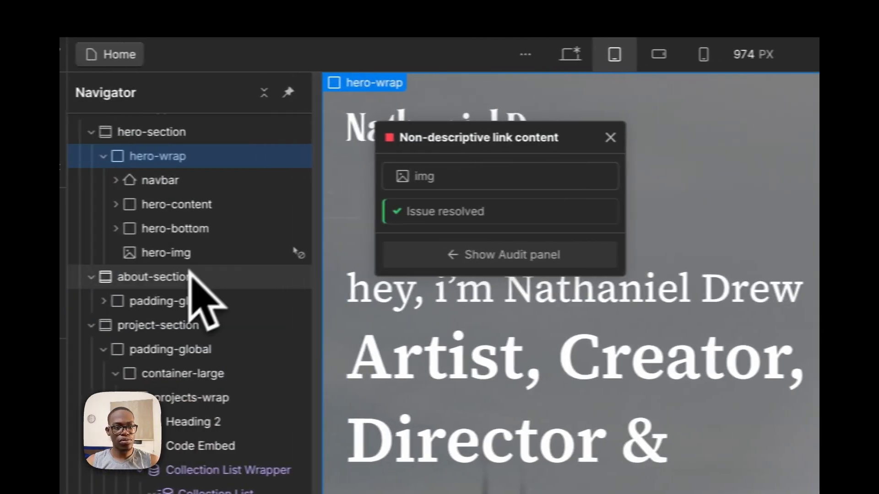
left_click(143, 257)
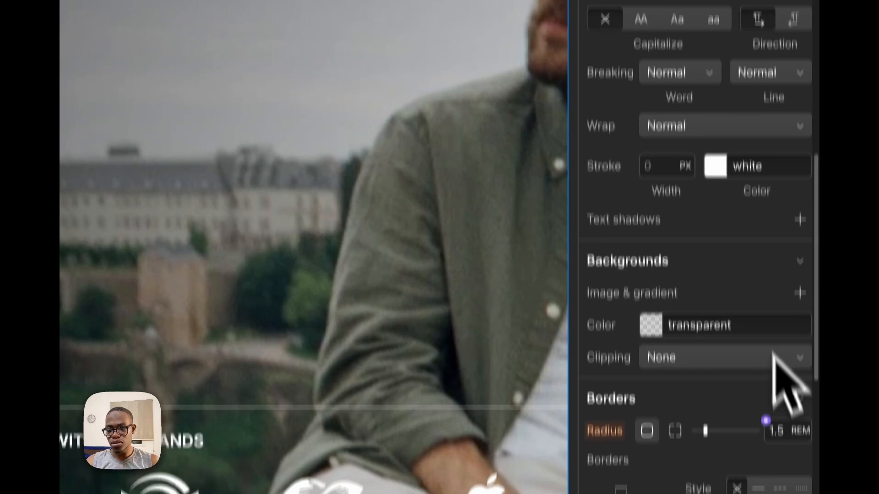
left_click(778, 431)
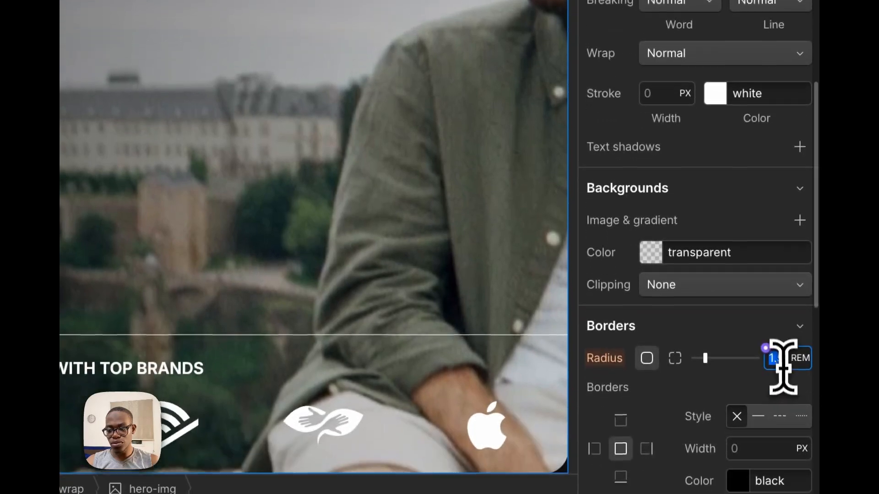
type("0")
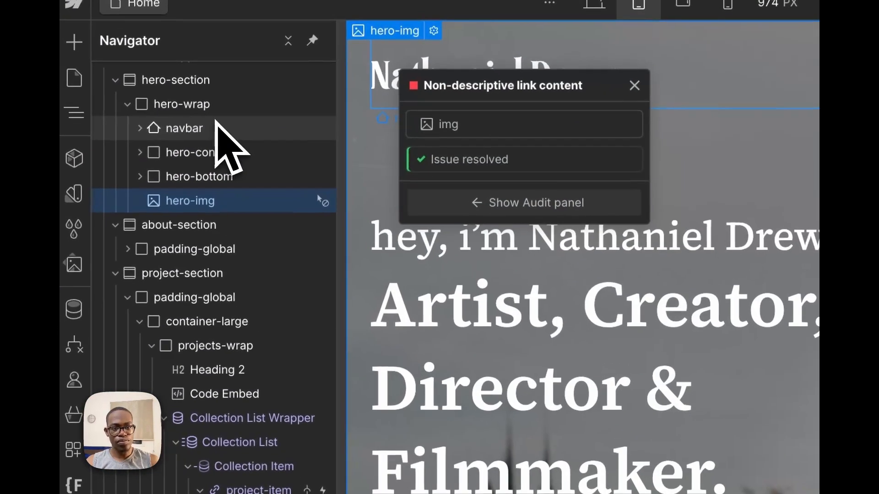
Step: Delete the hidden herro image.png background from hero-wrap at the desktop breakpoint
left_click(216, 128)
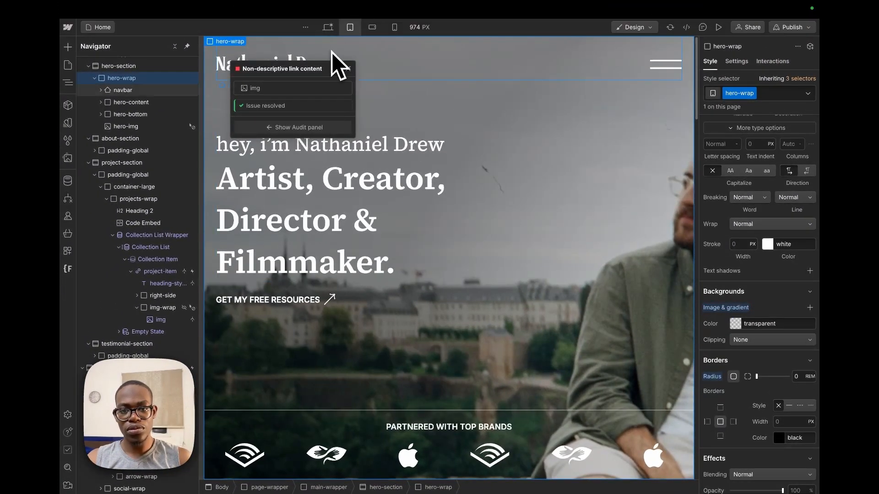
left_click(328, 27)
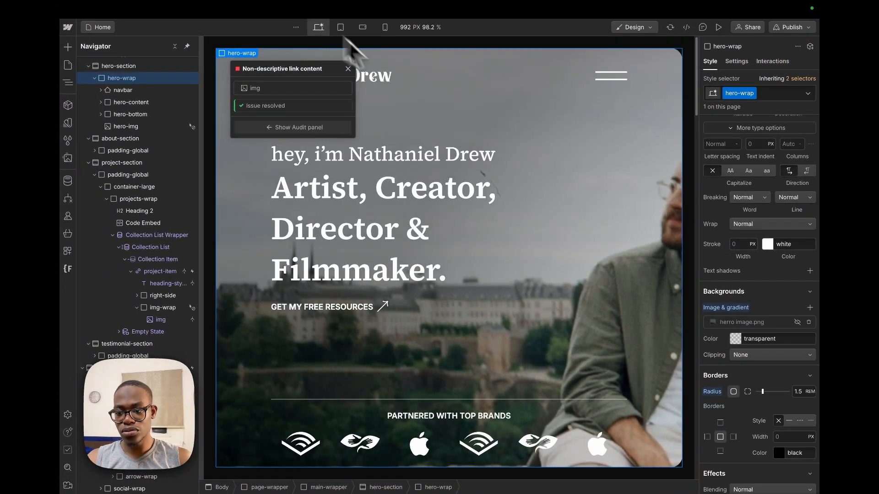
left_click(809, 322)
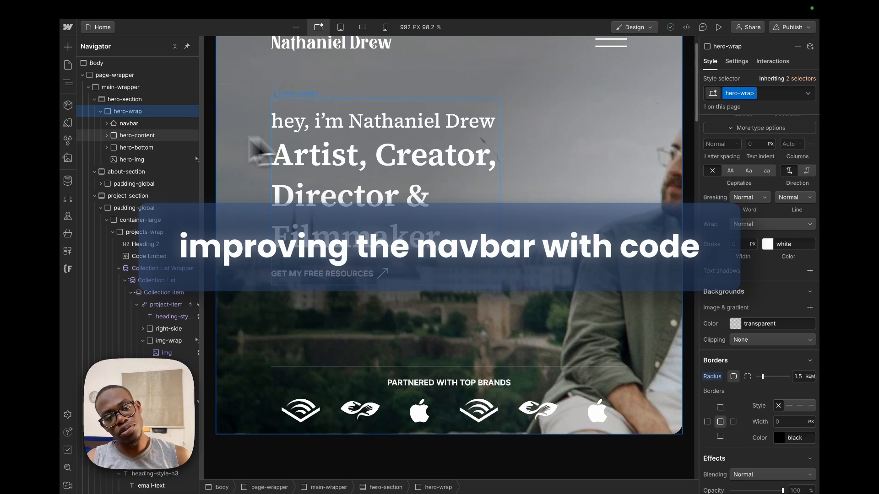
Step: Add a new class body-hid to the Body element and set its overflow to Hidden
left_click(122, 63)
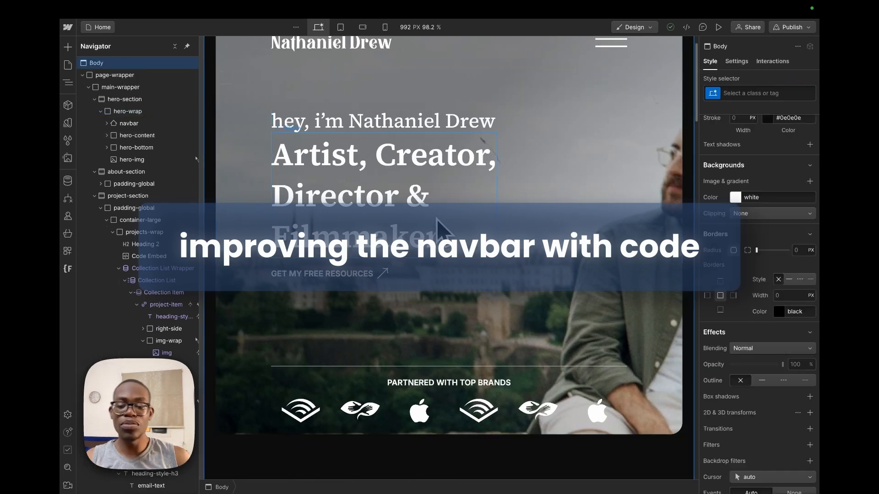
scroll(437, 227, "up", 1)
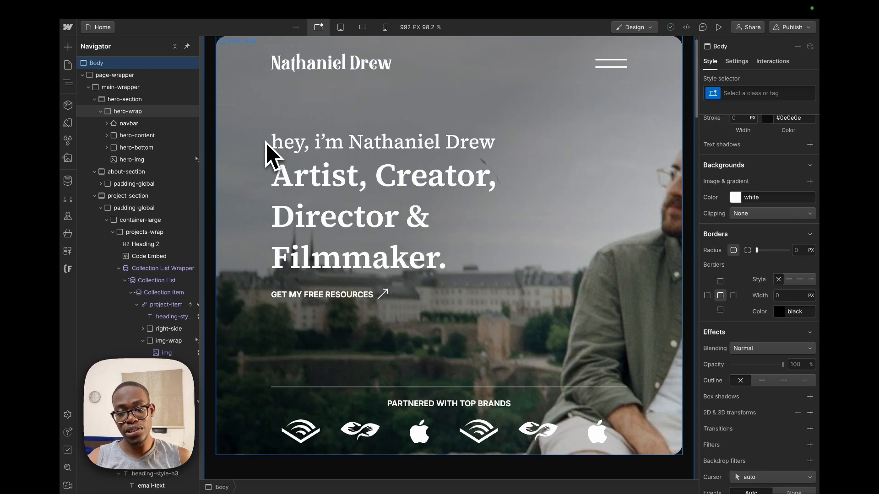
scroll(757, 320, "down", 2)
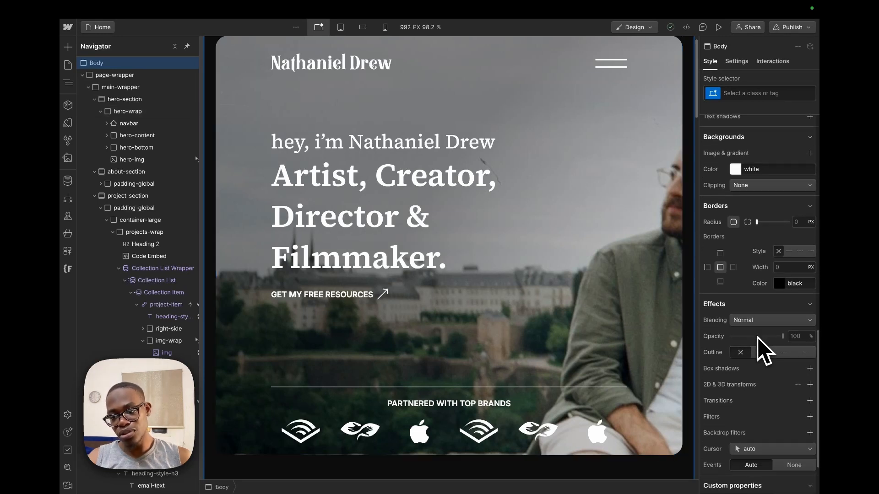
scroll(757, 353, "down", 3)
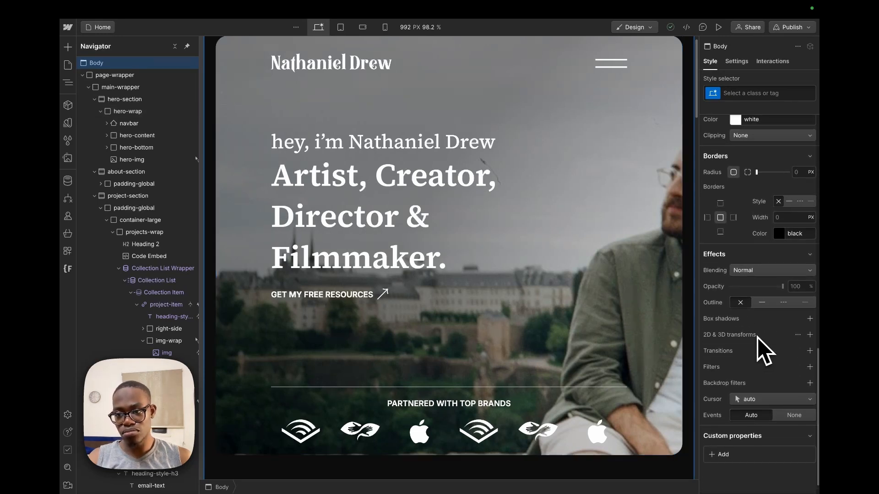
scroll(757, 353, "up", 15)
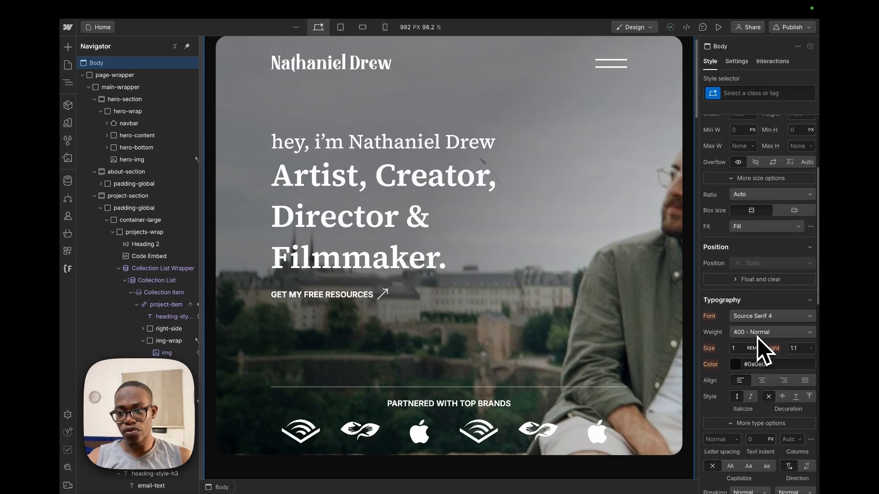
scroll(758, 339, "up", 5)
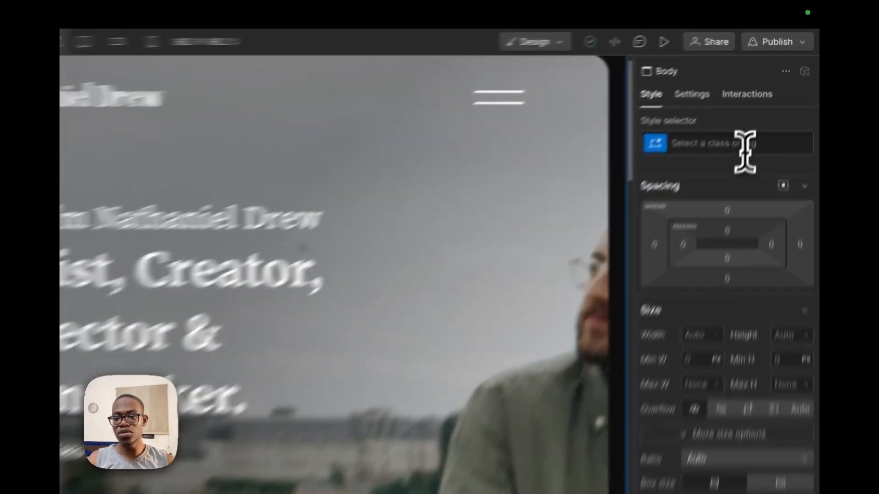
left_click(770, 93)
type("i")
key("BackSpace")
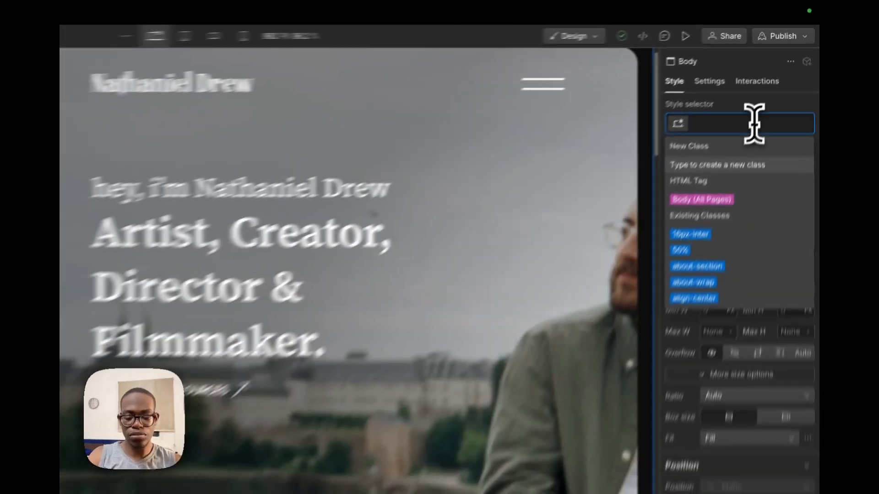
type("body-")
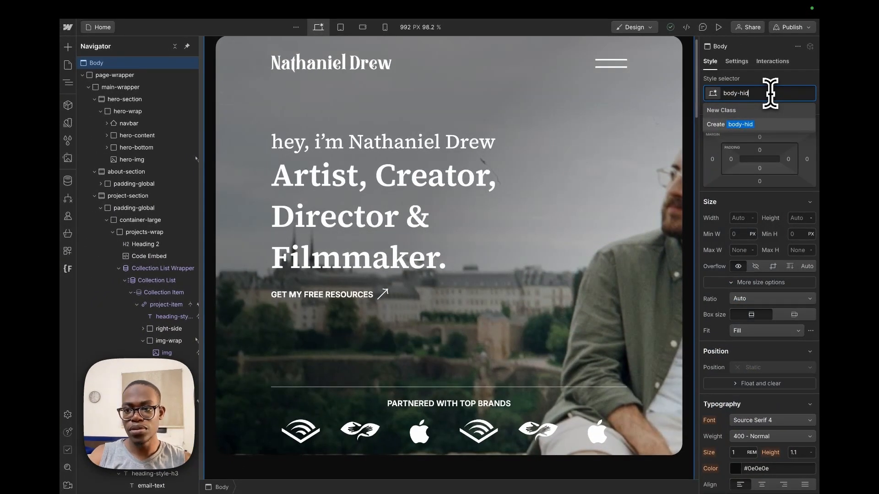
type("hid")
key("Return")
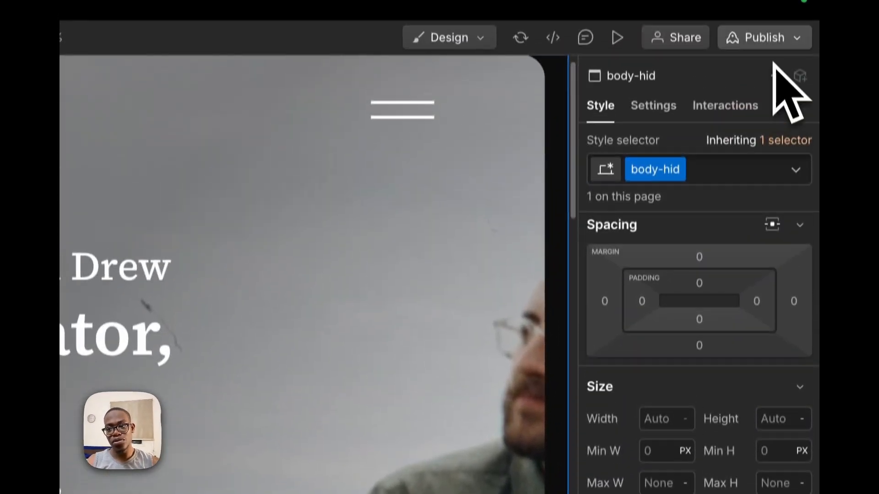
Step: Review the page down to the footer and publish the site to the staging domain
scroll(241, 387, "down", 15)
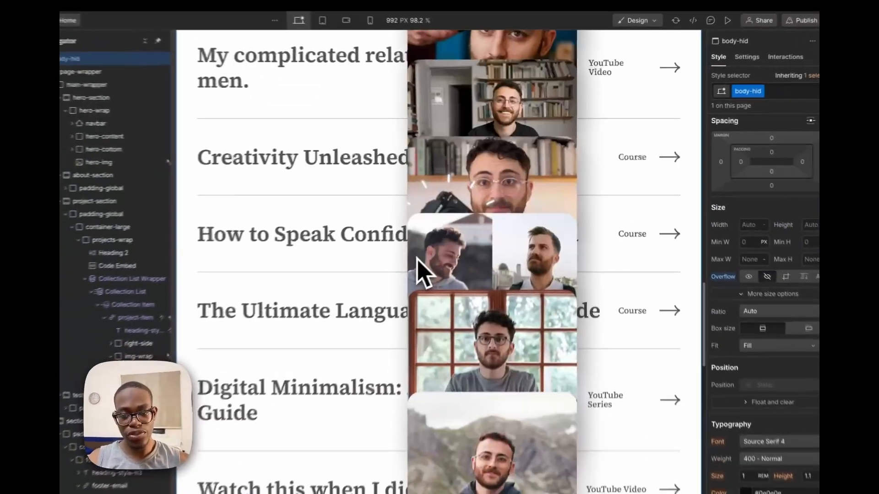
scroll(424, 272, "down", 12)
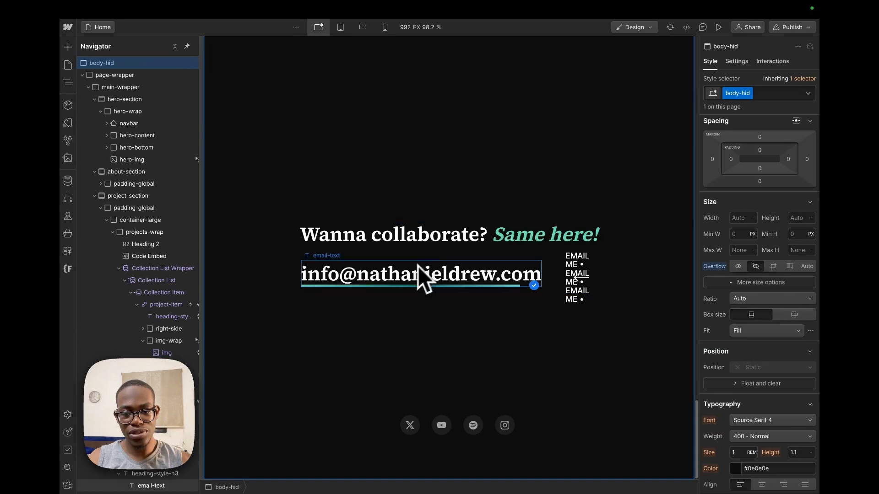
scroll(458, 257, "up", 20)
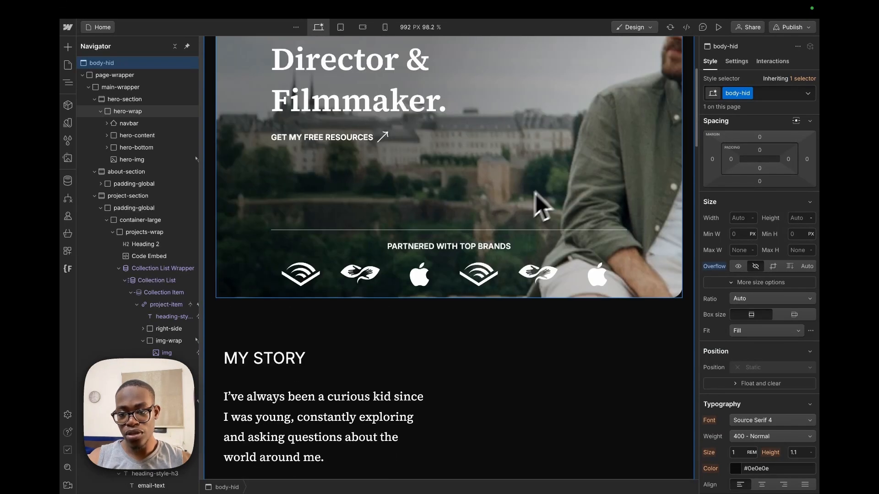
scroll(549, 196, "up", 5)
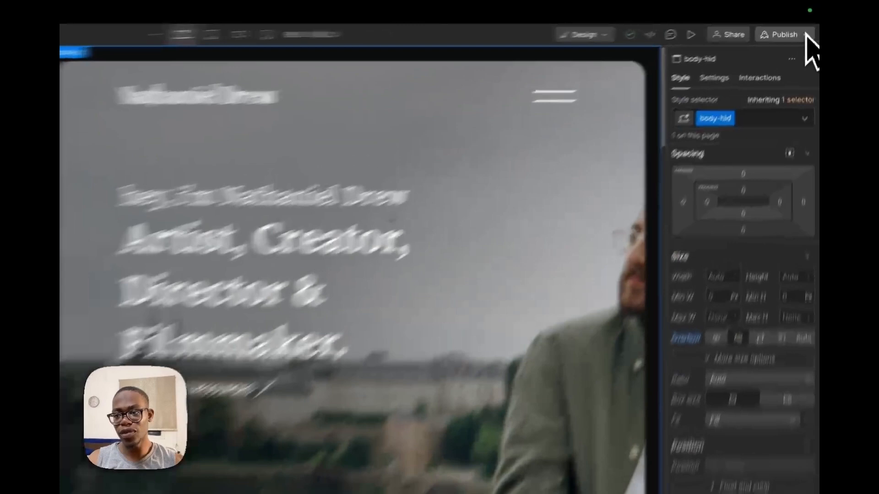
left_click(793, 28)
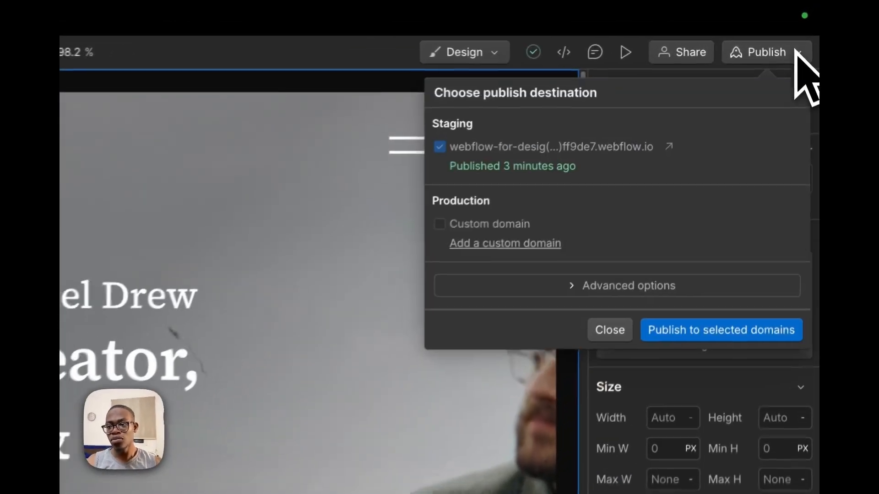
left_click(728, 344)
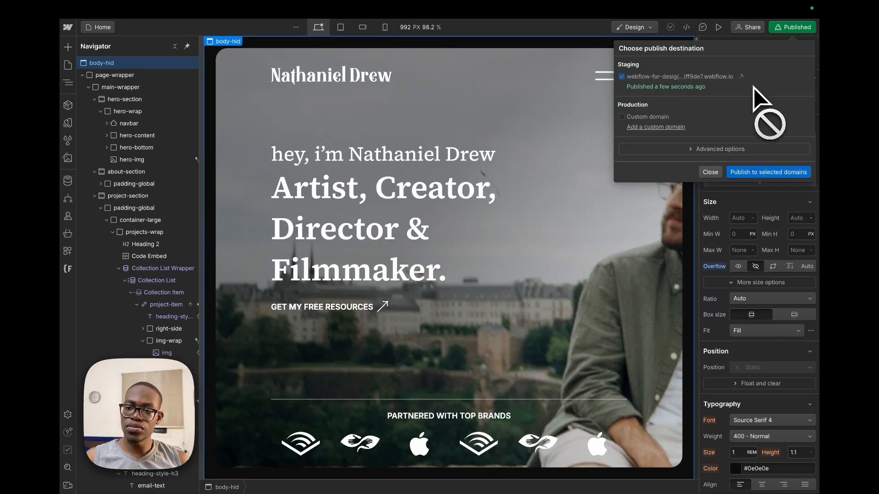
Step: Open the published staging site, close its older duplicate tab, and test the hamburger menu in the navbar
left_click(742, 77)
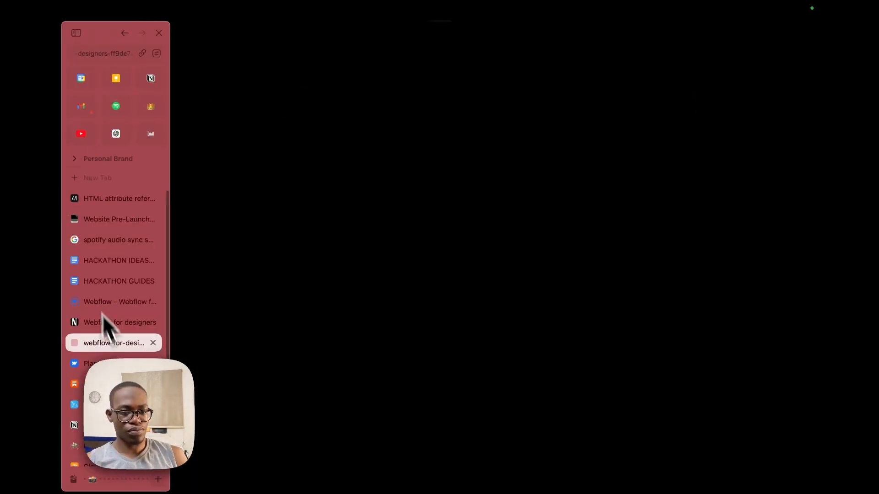
left_click(153, 323)
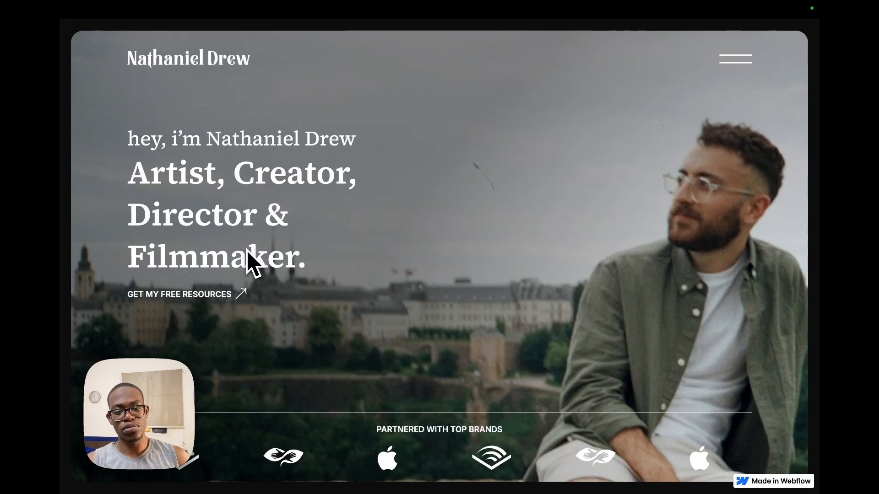
left_click(741, 73)
left_click(742, 74)
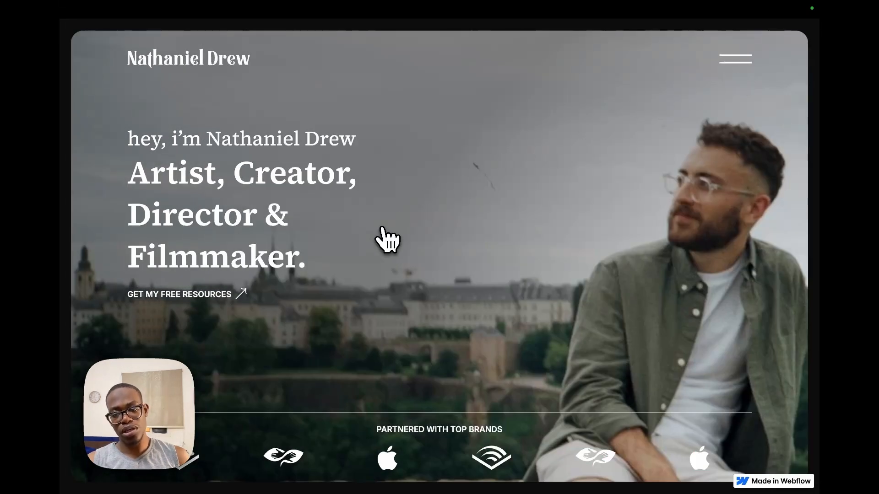
Step: Return to the Webflow Designer, dismiss the publish dialog, and remove the body-hid class from the Body element
mouse_move(61, 376)
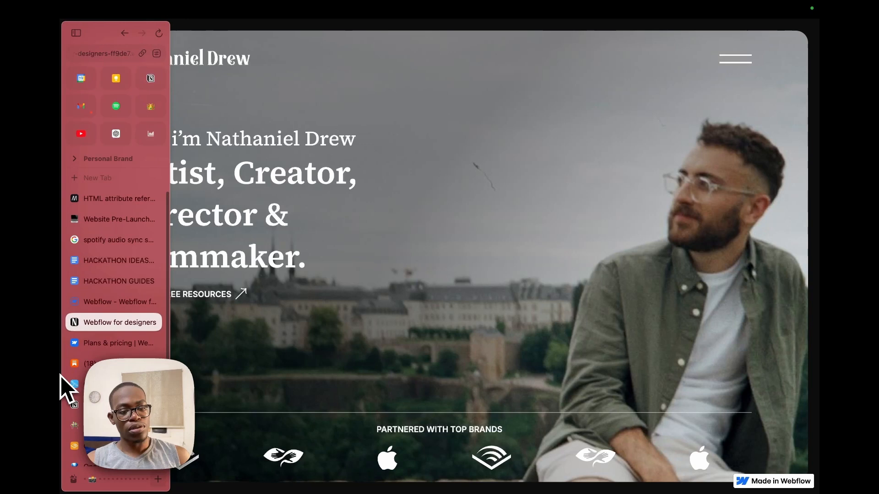
left_click(104, 296)
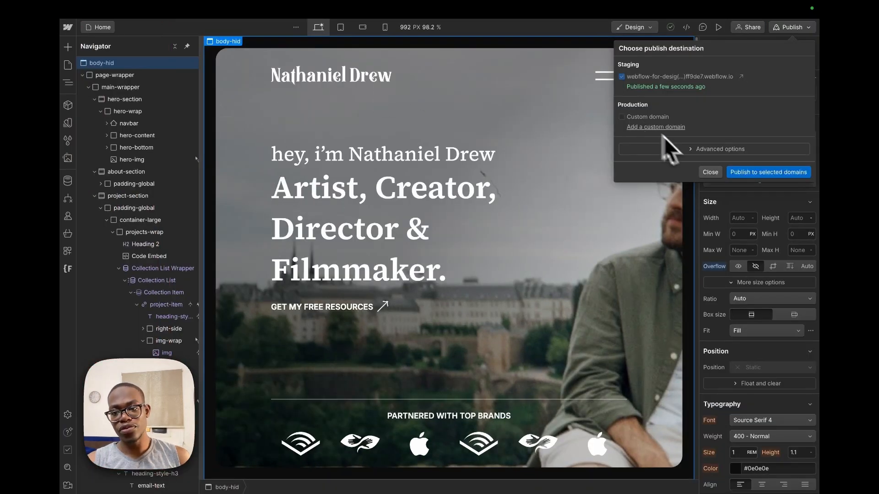
left_click(710, 172)
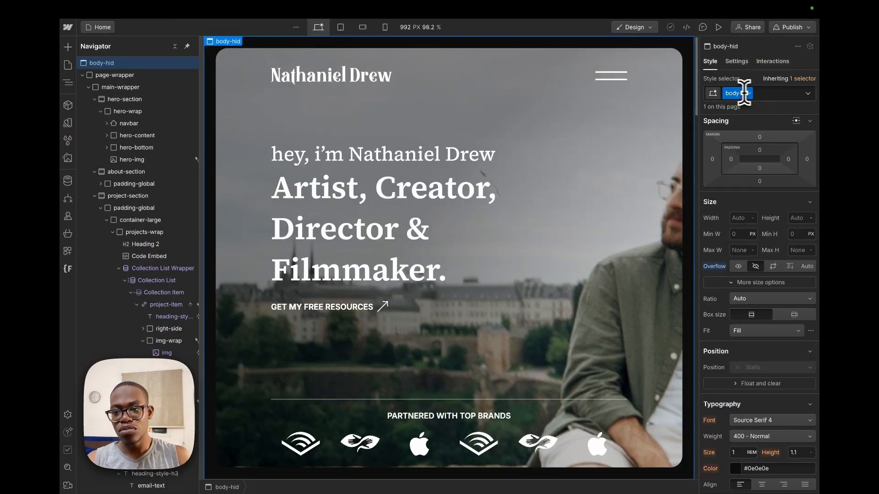
left_click(775, 96)
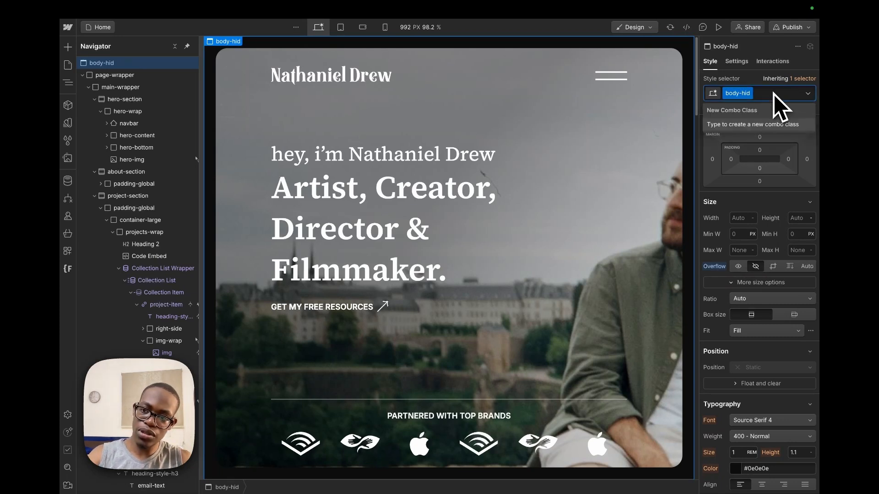
key("BackSpace")
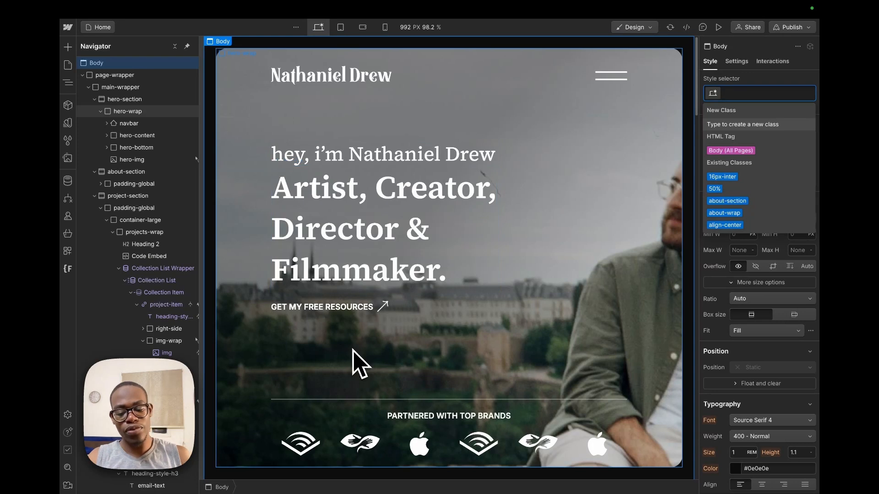
Step: Open the Wizardry jQuery Builder in a new browser tab and choose click as the trigger event
key("super+t")
type("jq")
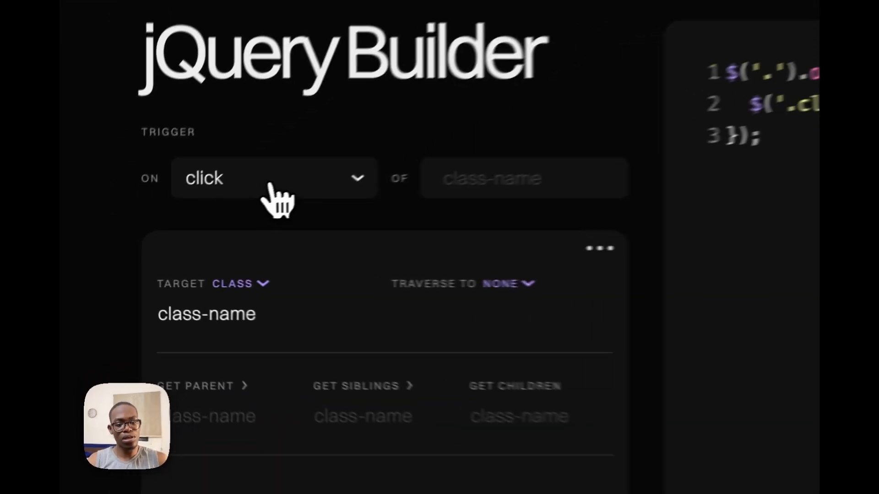
left_click(275, 199)
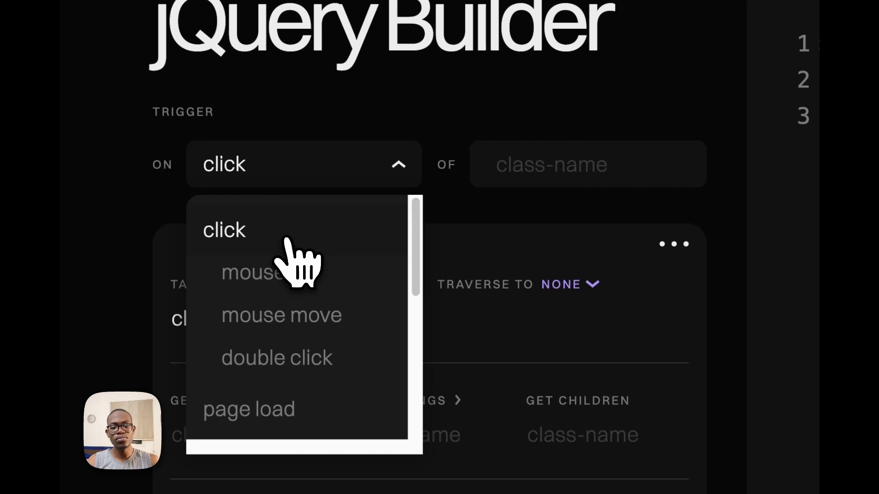
left_click(286, 239)
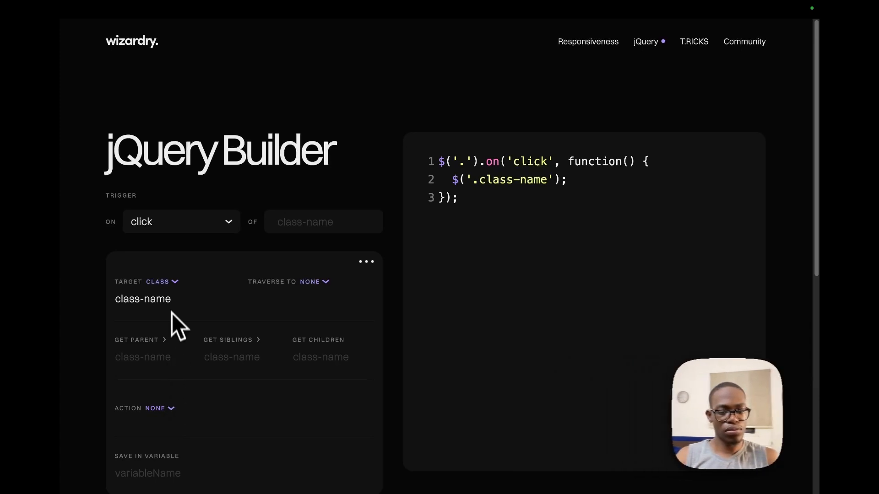
Step: Set the jQuery action to toggle class with the class name body-hid
left_click(158, 408)
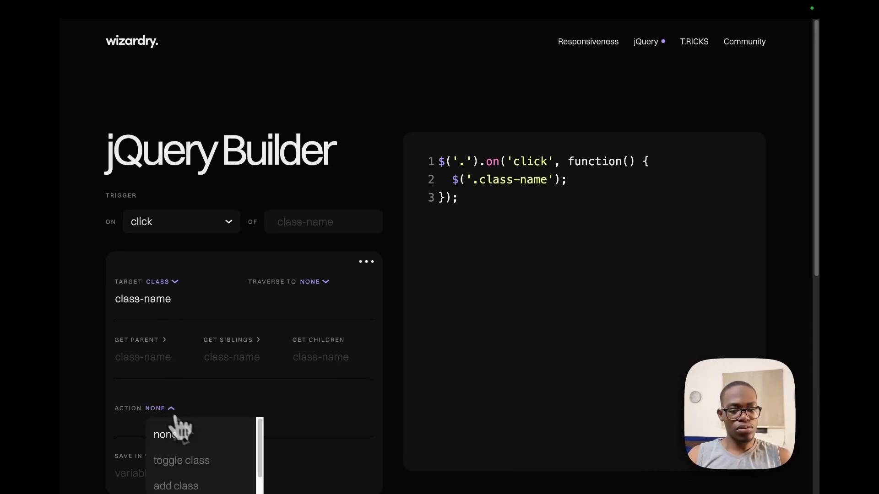
left_click(188, 463)
scroll(214, 386, "down", 3)
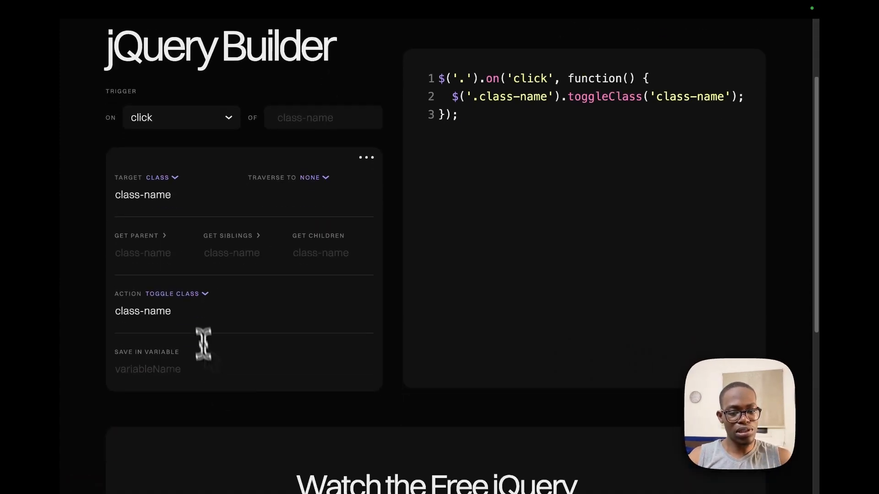
double_click(197, 312)
triple_click(197, 312)
type("body-hid")
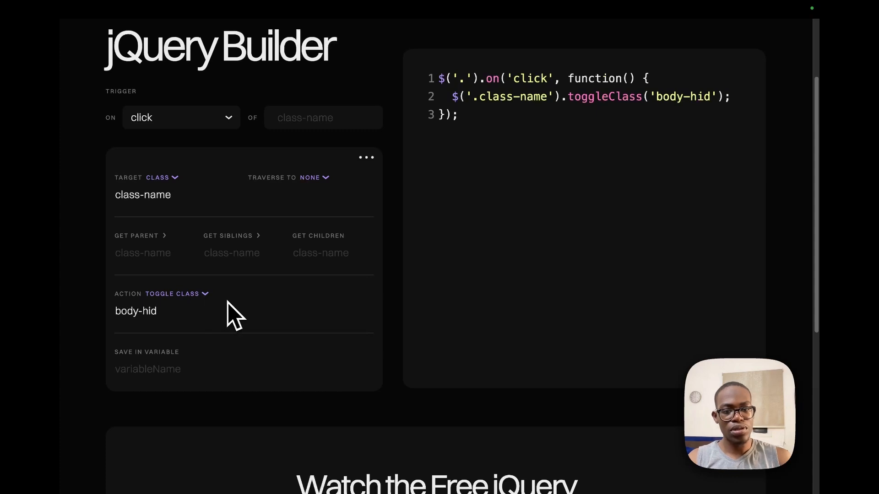
scroll(233, 298, "up", 3)
left_click(316, 220)
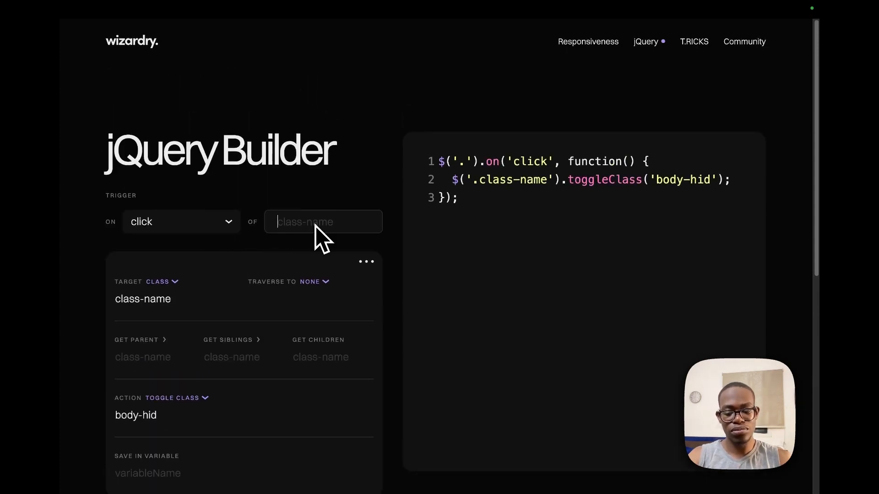
type("body")
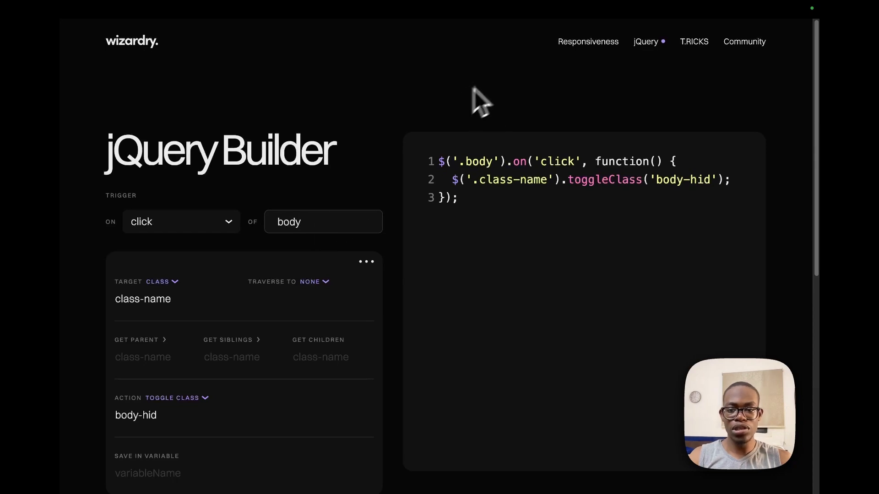
left_click(462, 161)
key("BackSpace")
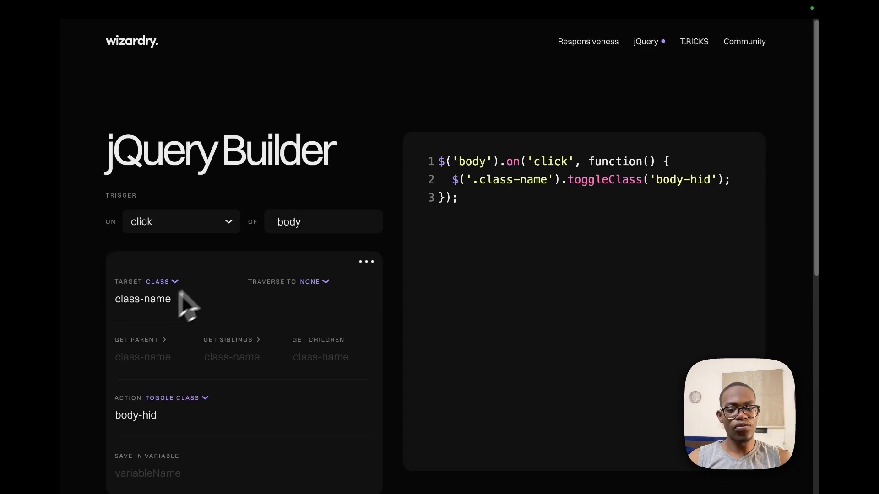
double_click(313, 223)
key("BackSpace")
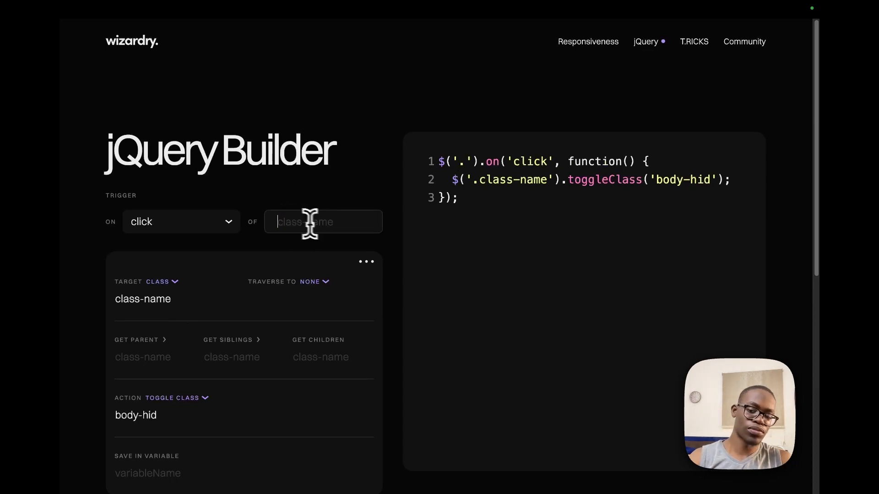
Step: Copy the ham-icon class name from the hamburger element in the Webflow Designer and set it as the jQuery Builder's trigger class
mouse_move(62, 245)
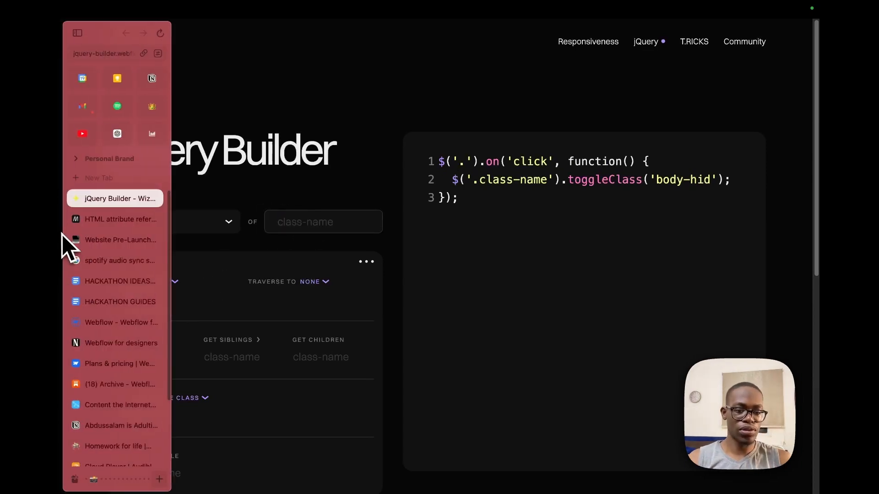
left_click(103, 330)
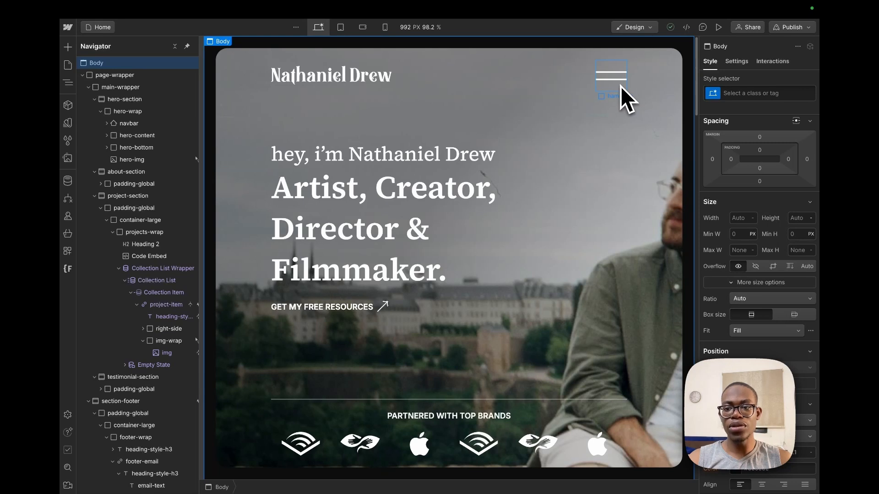
left_click(621, 87)
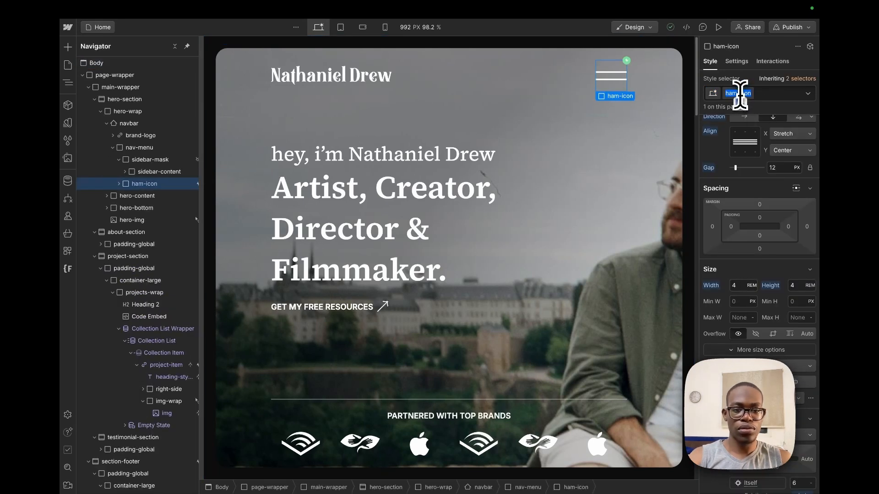
mouse_move(62, 256)
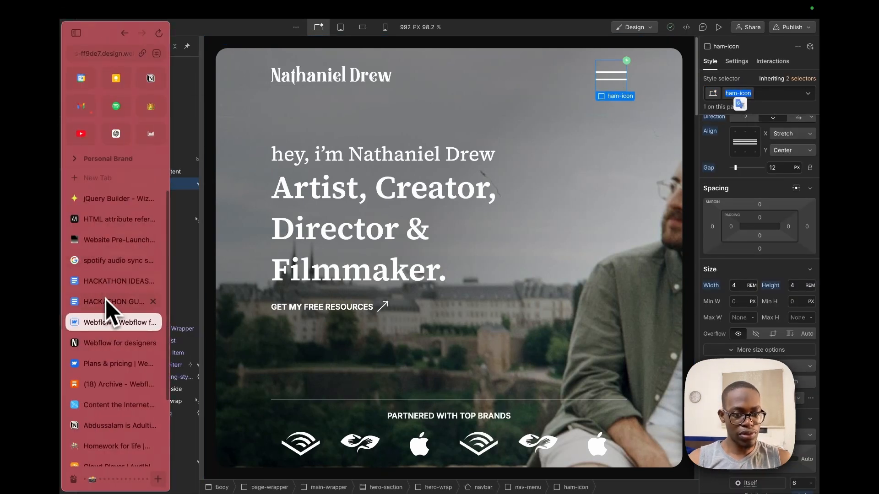
left_click(120, 200)
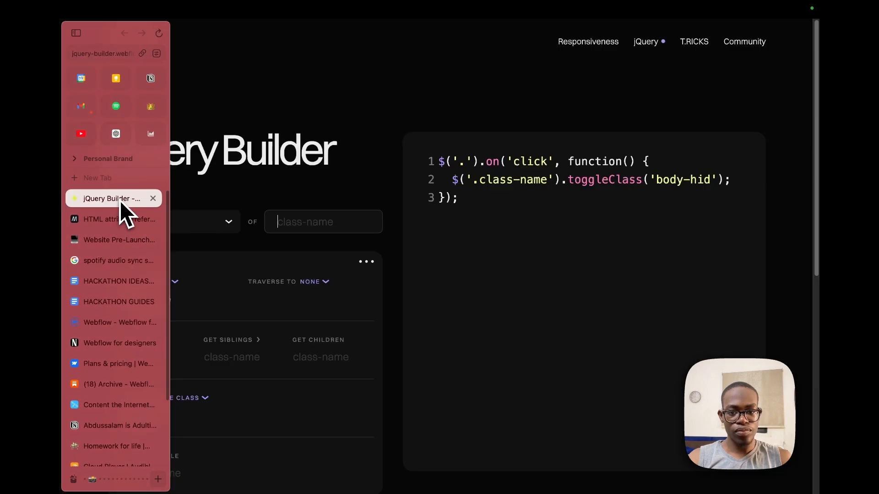
left_click(365, 220)
type("ham-icon")
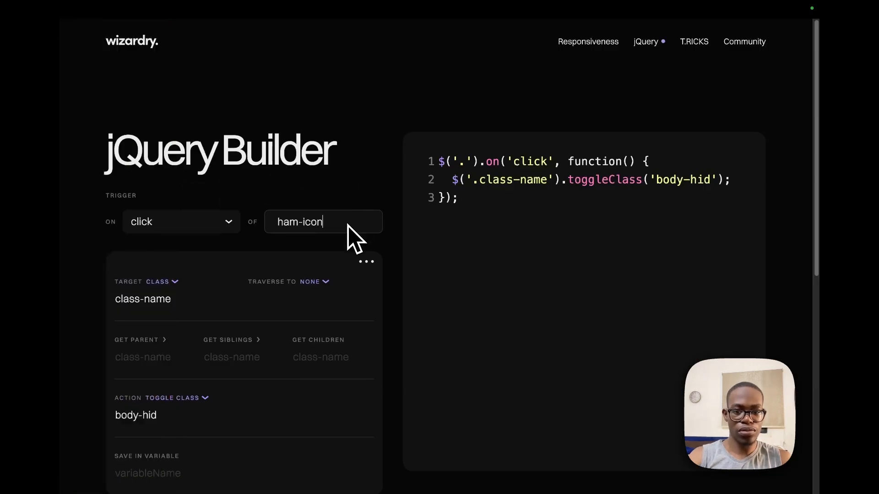
Step: Set the jQuery target class to body and copy the complete generated code
left_click(175, 301)
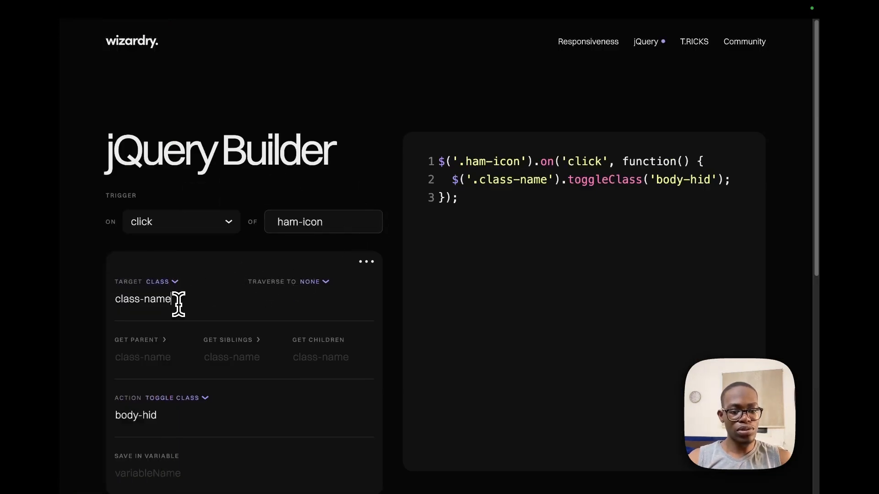
triple_click(161, 303)
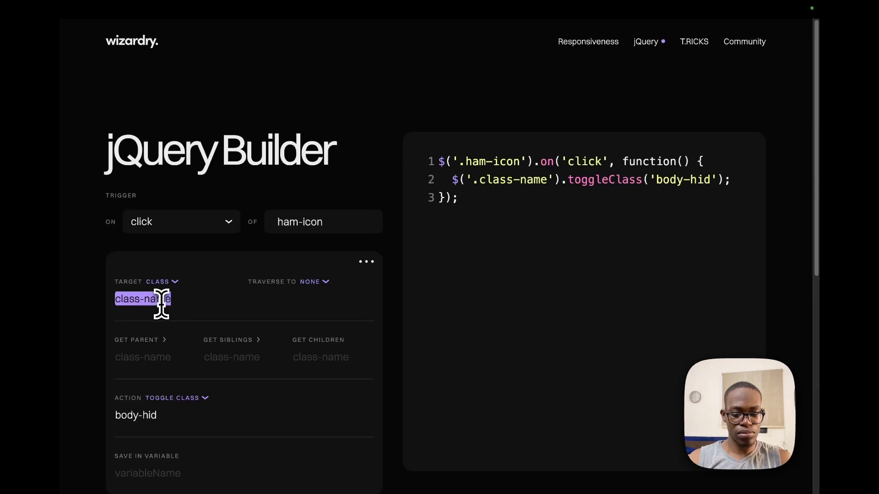
type("body")
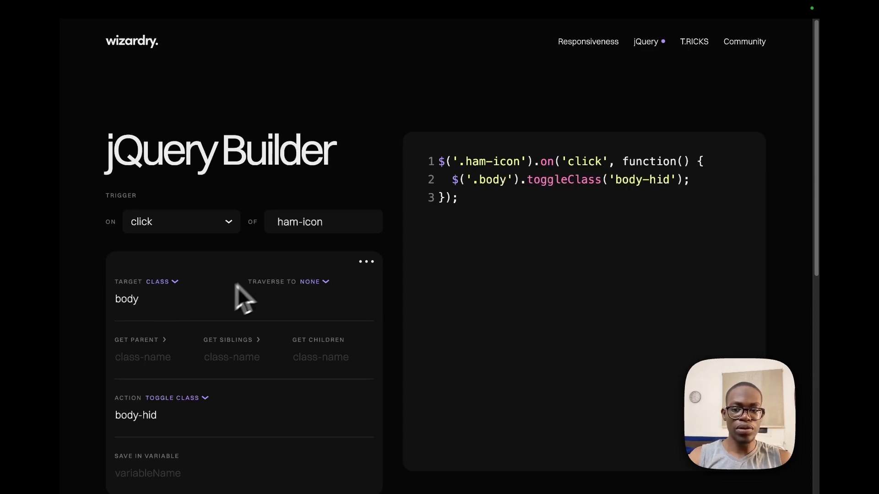
scroll(242, 371, "down", 3)
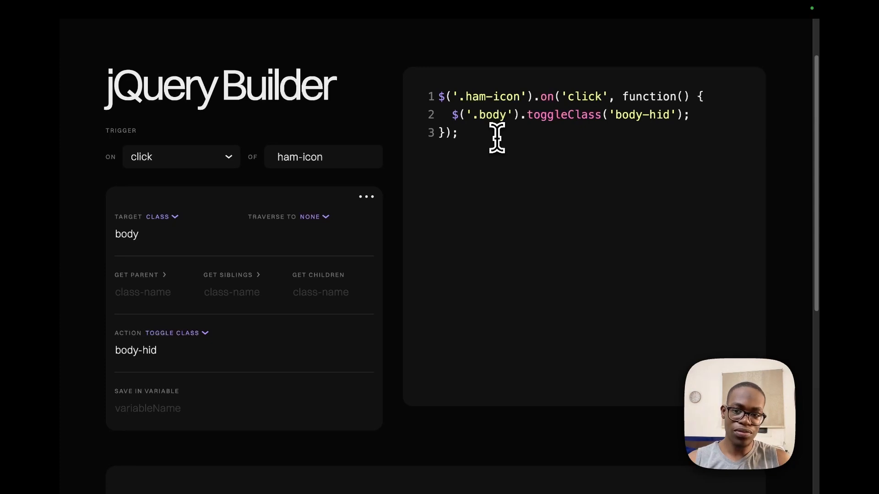
left_click_drag(496, 138, 417, 109)
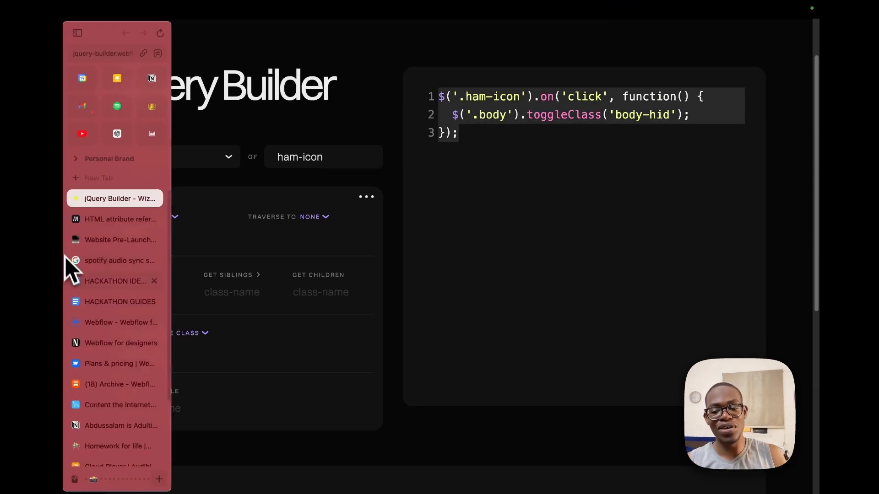
Step: Return to the Webflow Designer, open the Home page settings, and review the custom code before the </body> tag
mouse_move(69, 123)
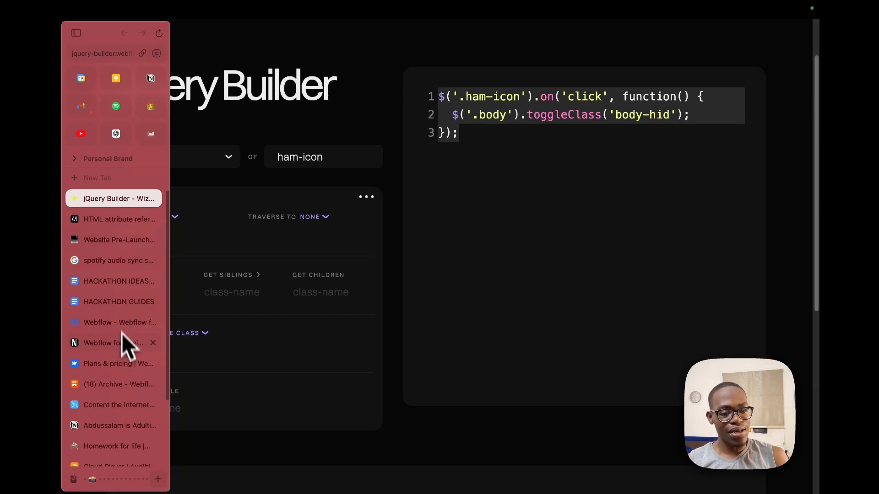
left_click(118, 326)
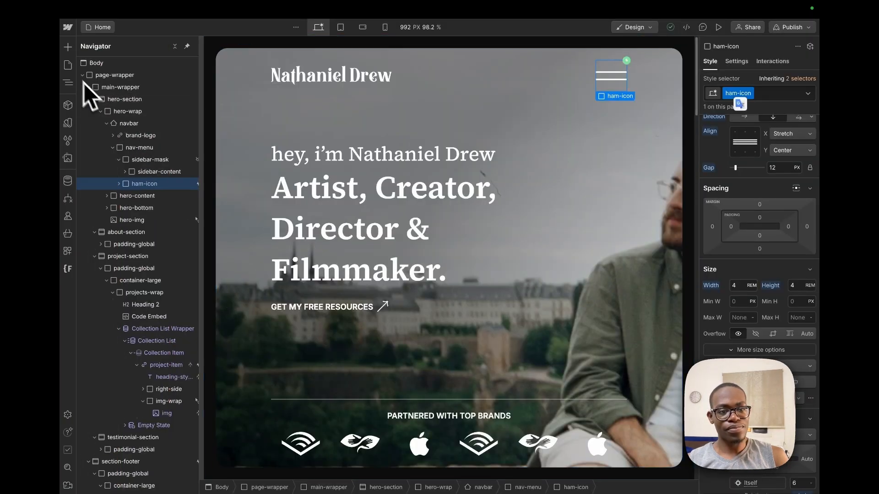
left_click(68, 65)
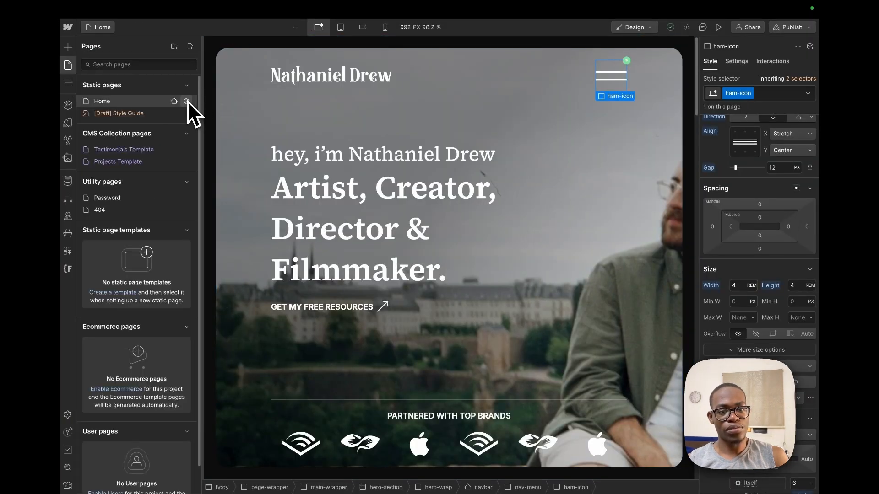
left_click(186, 101)
scroll(304, 285, "down", 10)
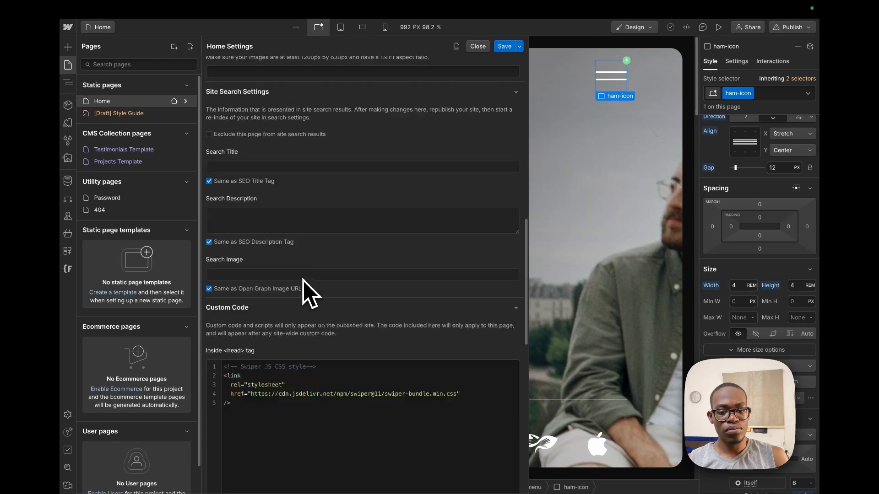
scroll(303, 282, "down", 8)
scroll(303, 281, "up", 4)
scroll(303, 281, "down", 4)
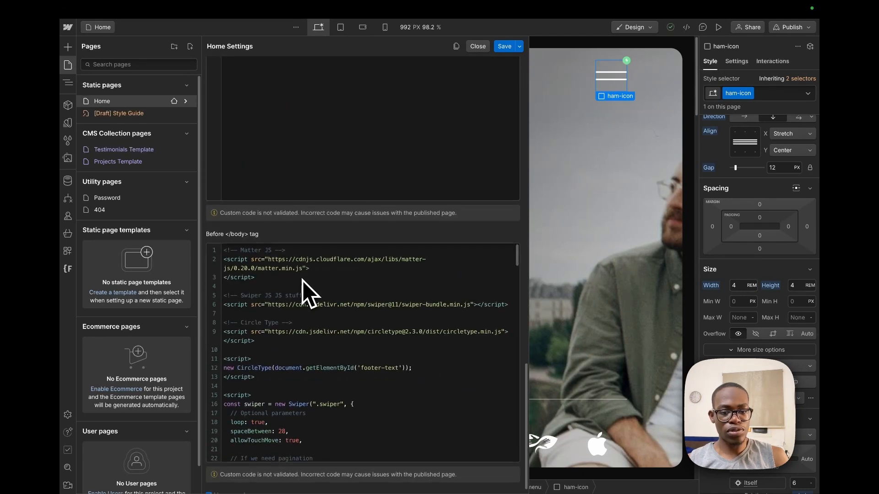
scroll(303, 282, "down", 1)
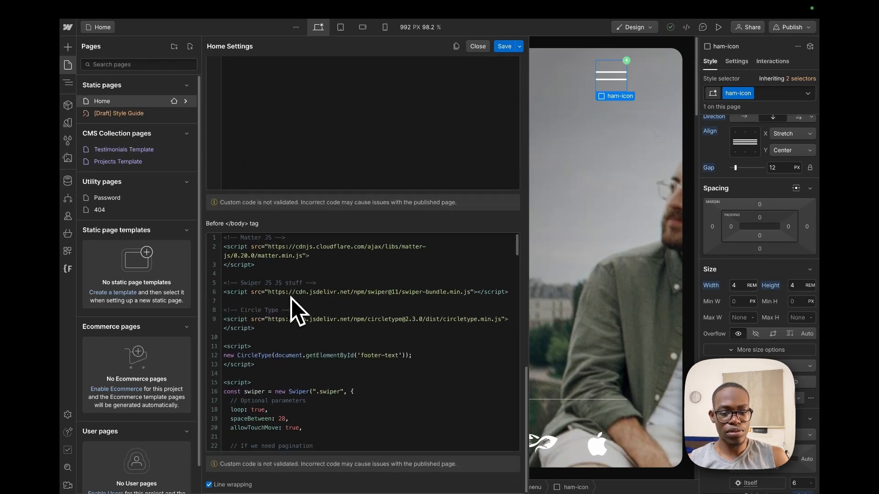
scroll(297, 306, "down", 20)
scroll(321, 327, "down", 10)
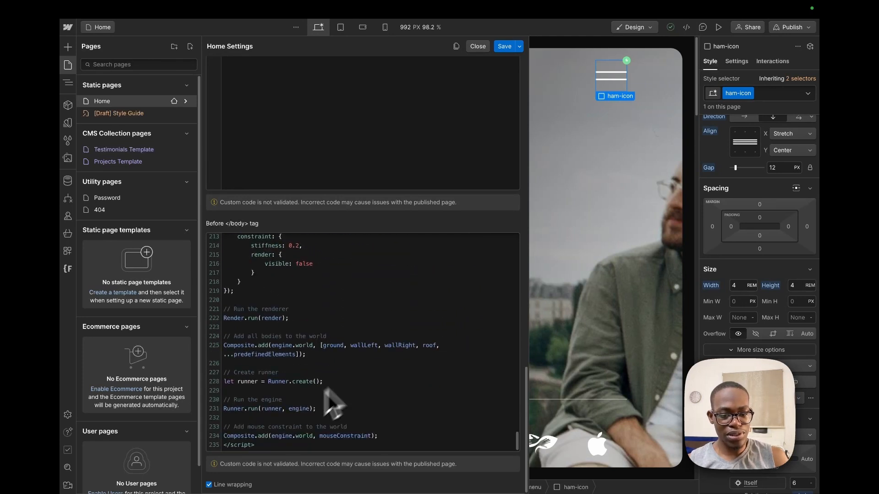
scroll(334, 394, "up", 15)
scroll(348, 350, "up", 20)
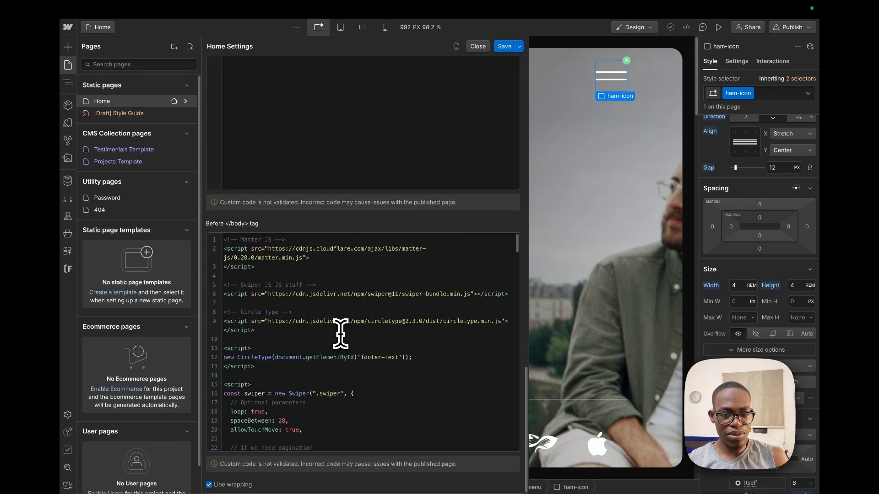
Step: Add the comment <!-- Navbar code --> below the Swiper script line in the custom code before the </body> tag
left_click(311, 304)
key("Return")
key("Return")
key("Return")
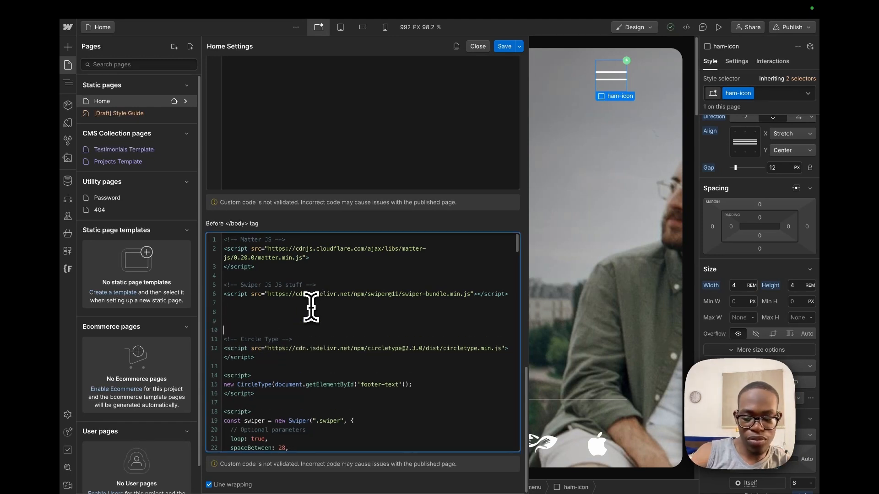
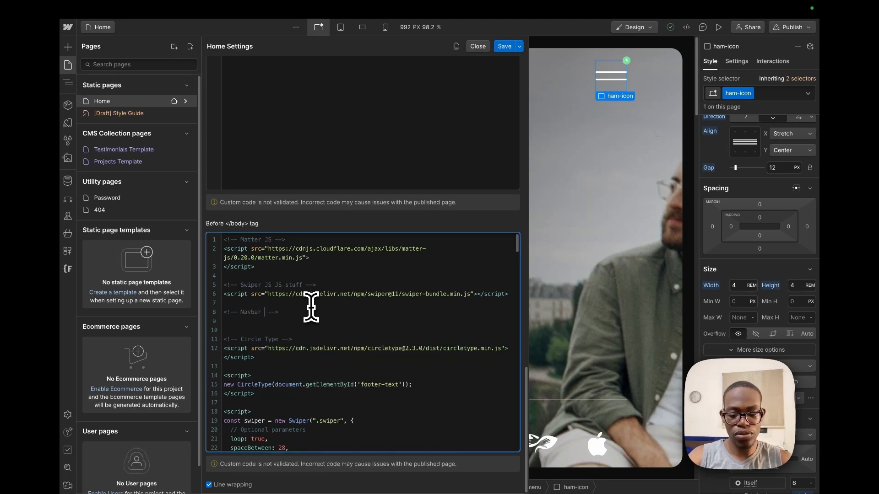
type("e")
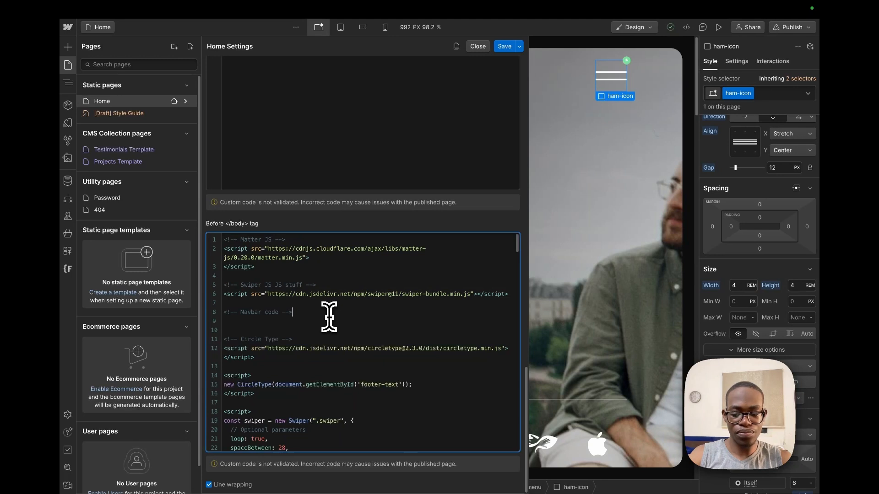
Step: Add a script block under the Navbar code comment containing the ham-icon click function that toggles body-hid on .body
left_click(329, 314)
key("Return")
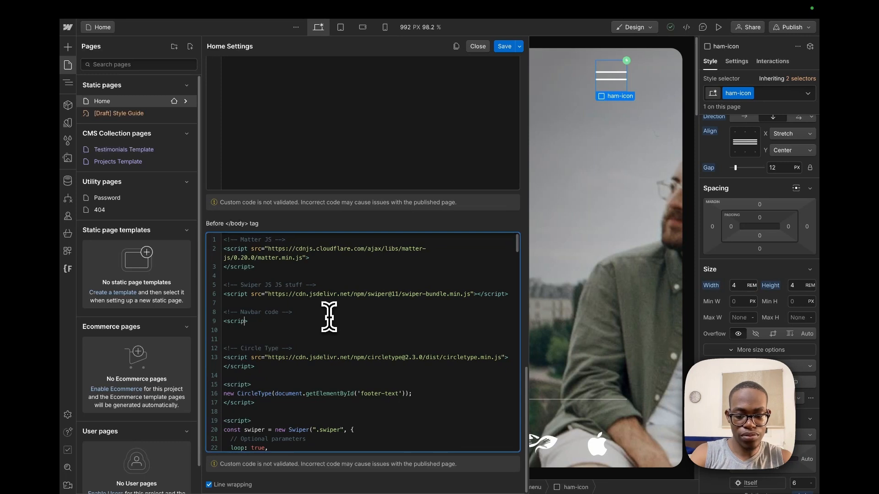
type("<script>")
key("Return")
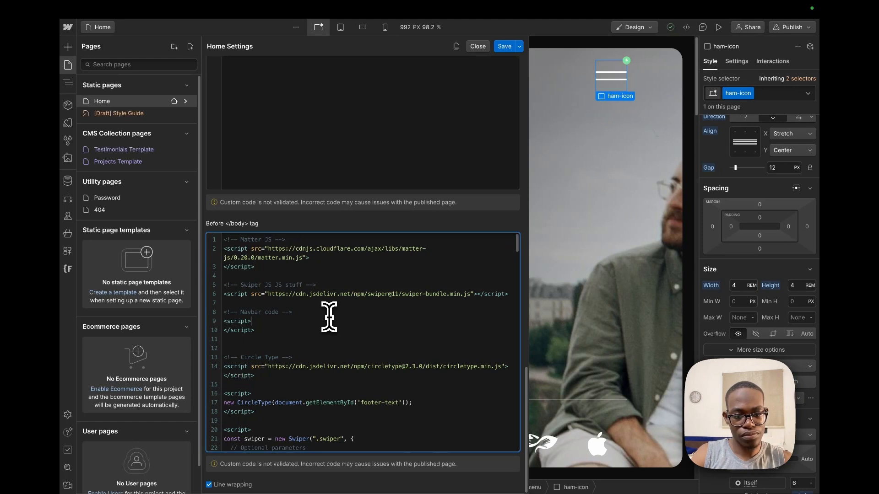
key("BackSpace")
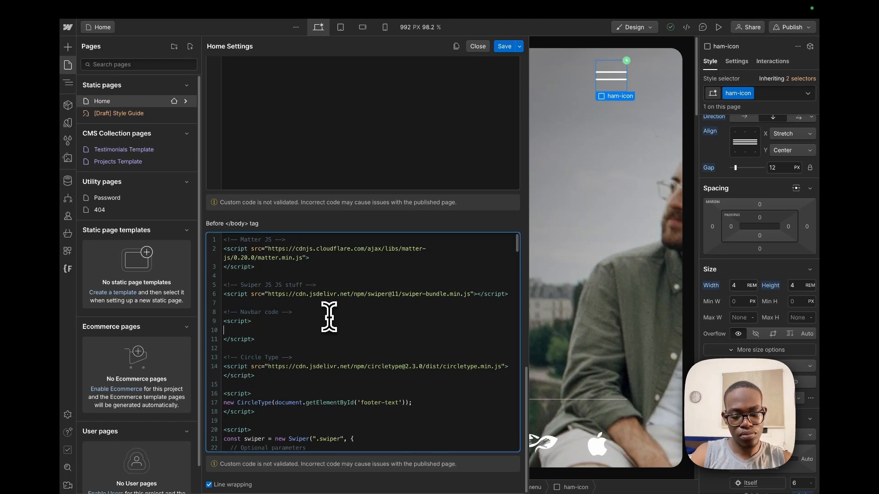
type("$('.ham-icon').on('click', function() {   $('.body').toggleClass('body-hid'); });")
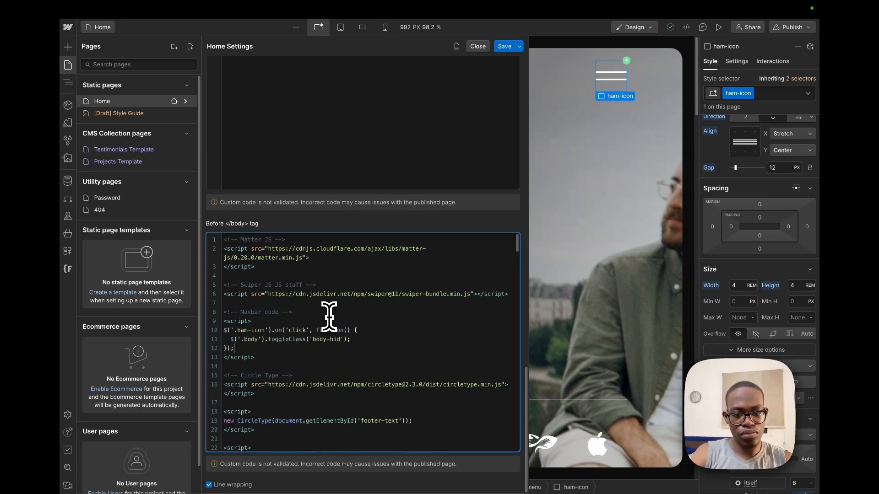
Step: Save the Home page settings and publish the site to the staging domain
left_click(505, 46)
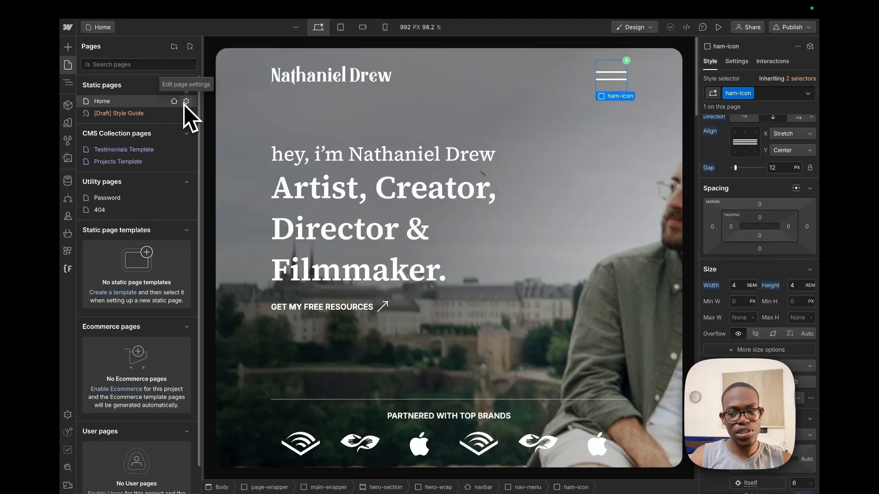
left_click(794, 29)
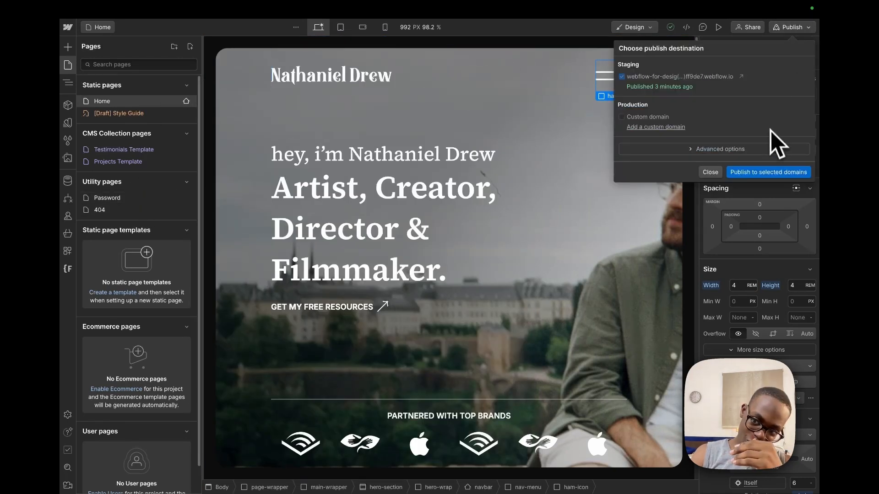
left_click(778, 173)
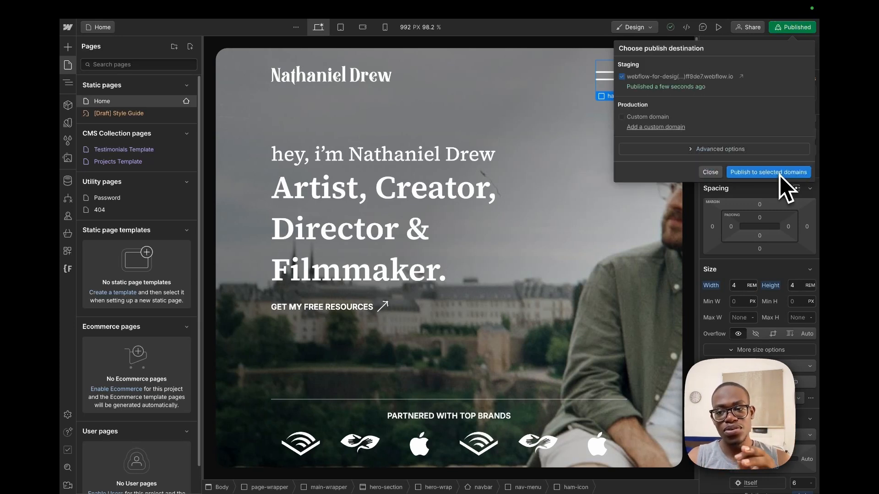
Step: Test page scrolling with the hamburger menu open on the published staging site and return to the Webflow Designer
left_click(741, 77)
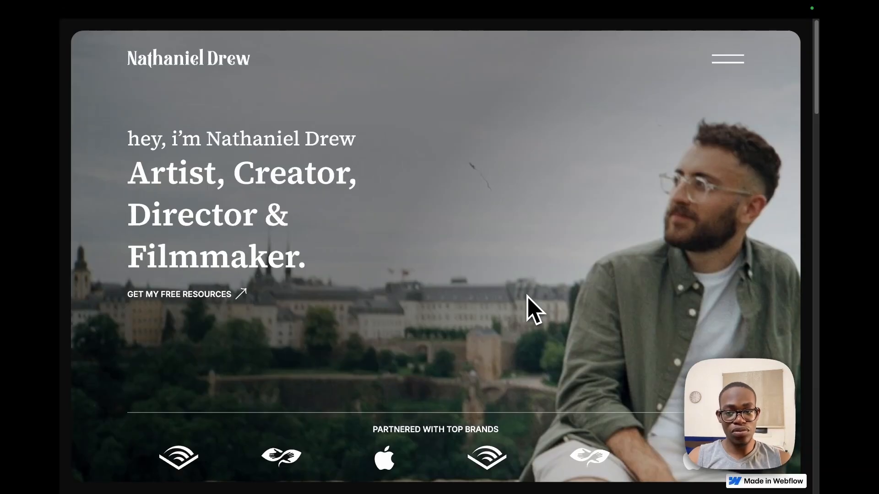
left_click(733, 75)
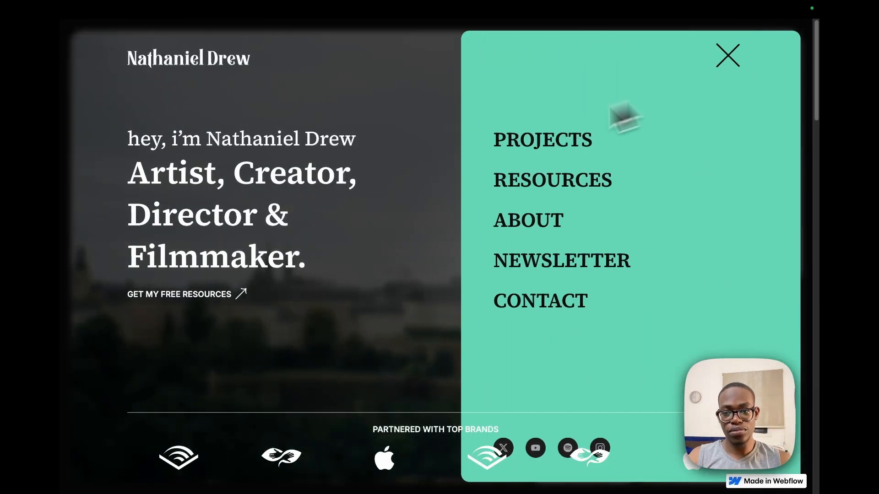
scroll(387, 203, "down", 10)
scroll(384, 188, "up", 10)
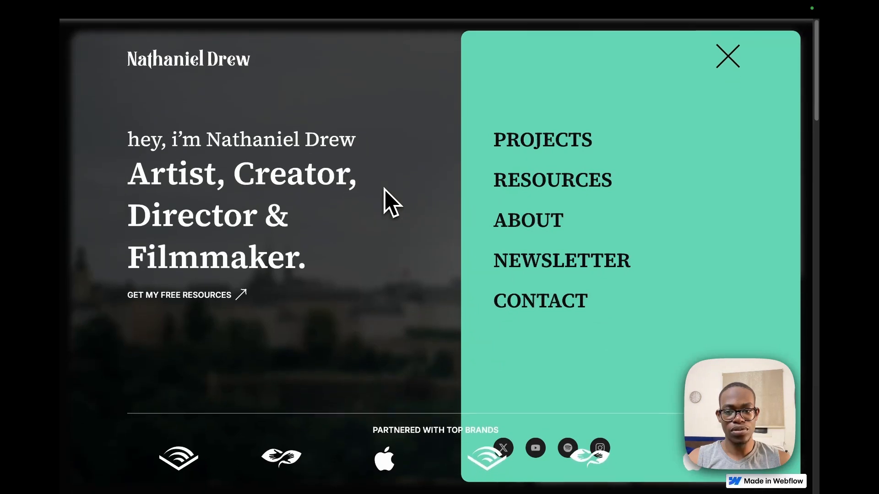
left_click(717, 69)
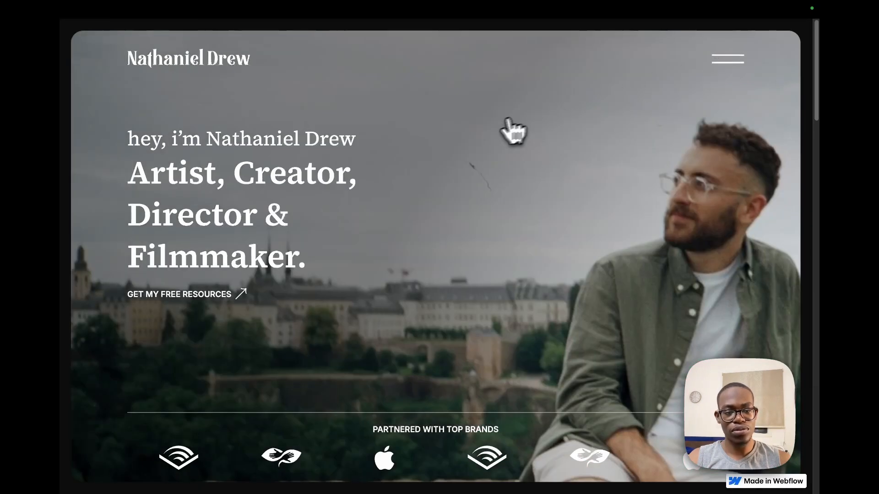
mouse_move(65, 228)
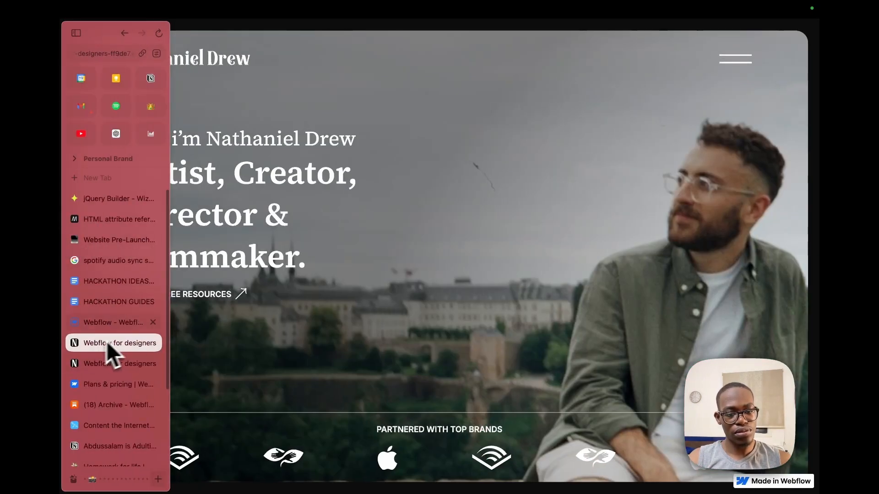
left_click(123, 326)
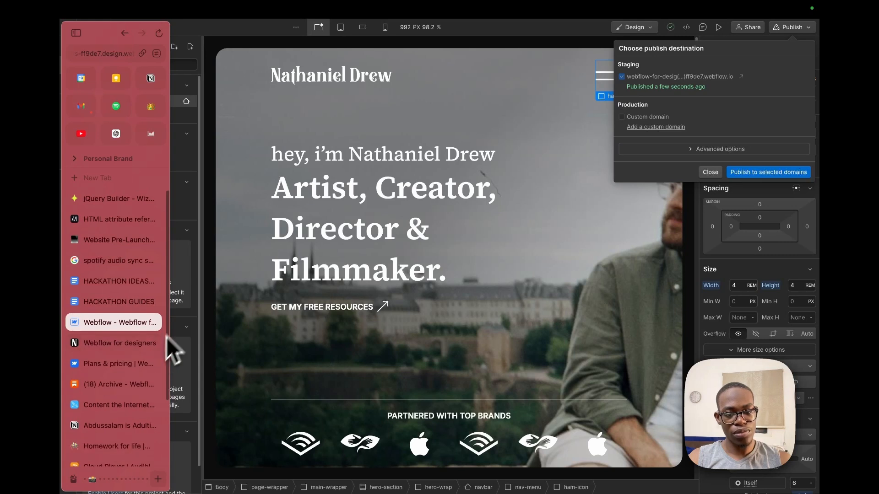
Step: In the Home page's custom code before the </body> tag, change the toggleClass selector from '.body' to 'body'
left_click(188, 103)
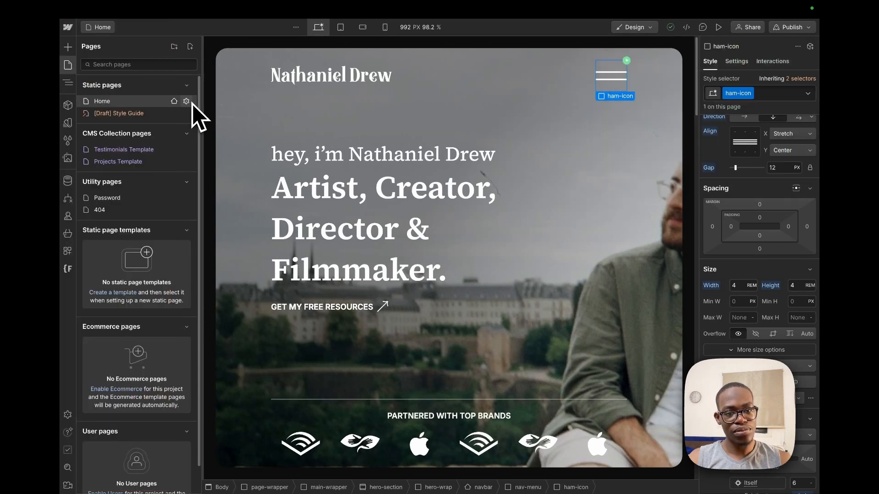
left_click(190, 102)
scroll(263, 275, "down", 3)
scroll(264, 276, "down", 10)
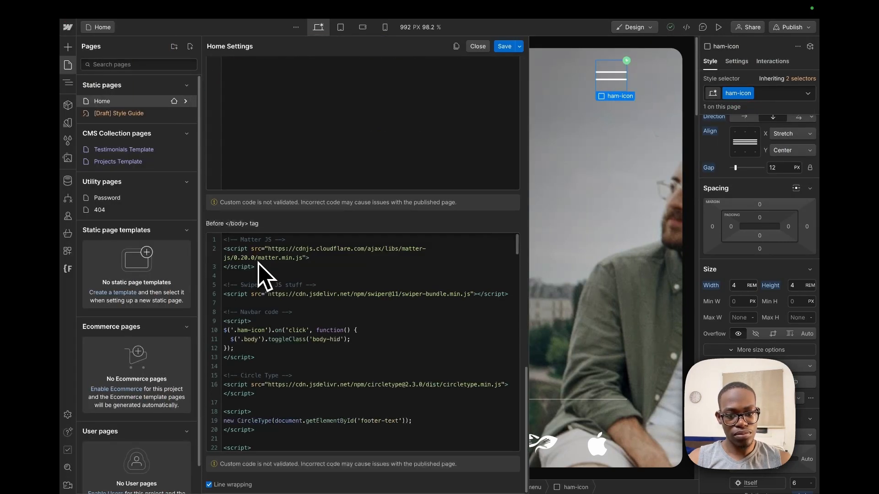
left_click(242, 341)
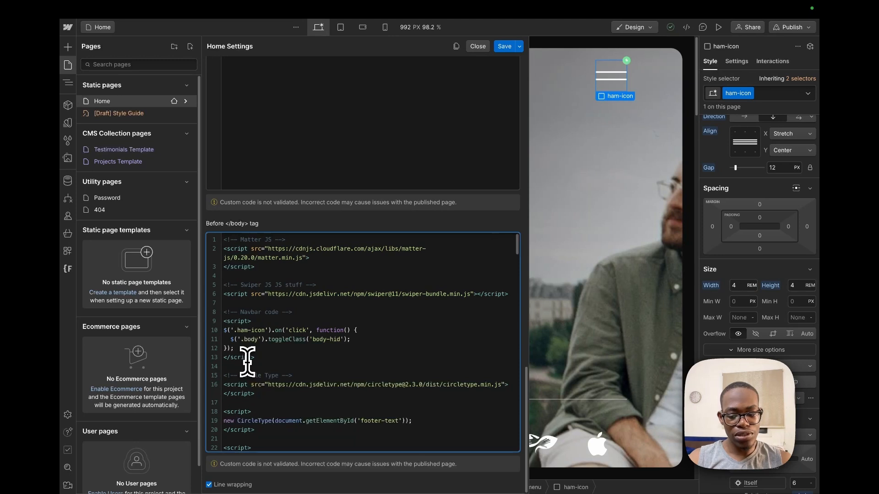
key("Delete")
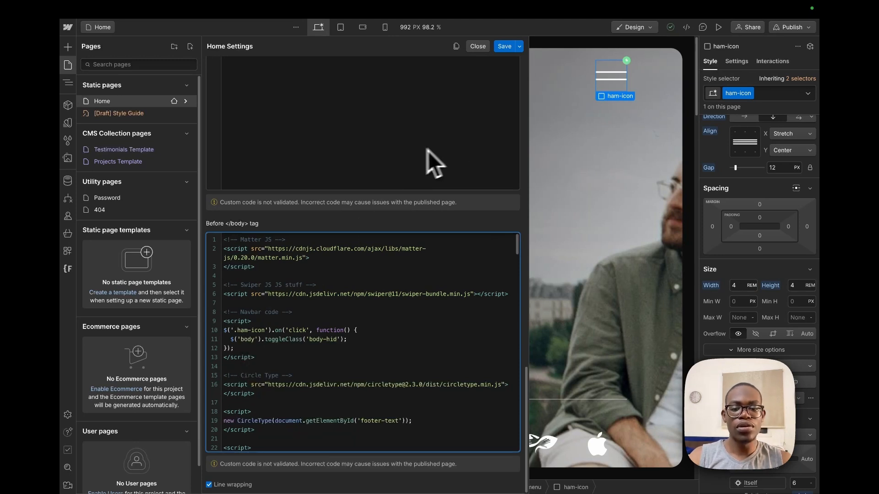
Step: Save the edited Home page settings and republish the site to the staging domain
left_click(508, 48)
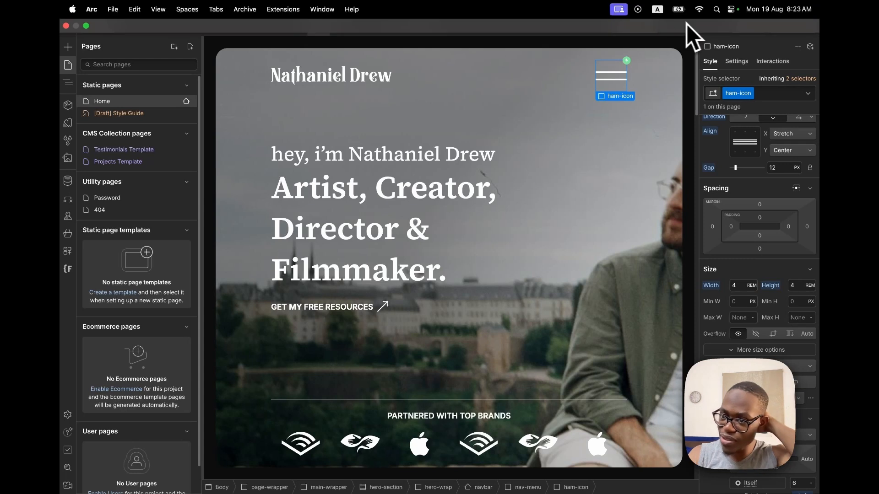
left_click(784, 34)
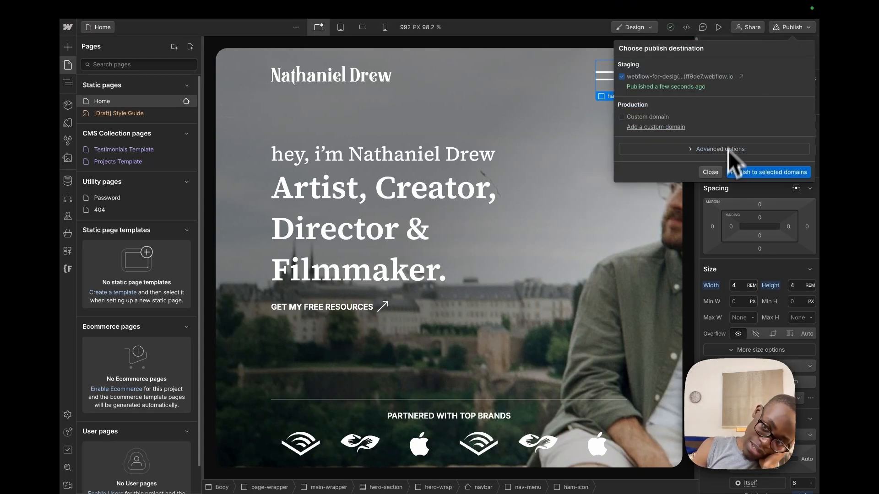
left_click(757, 173)
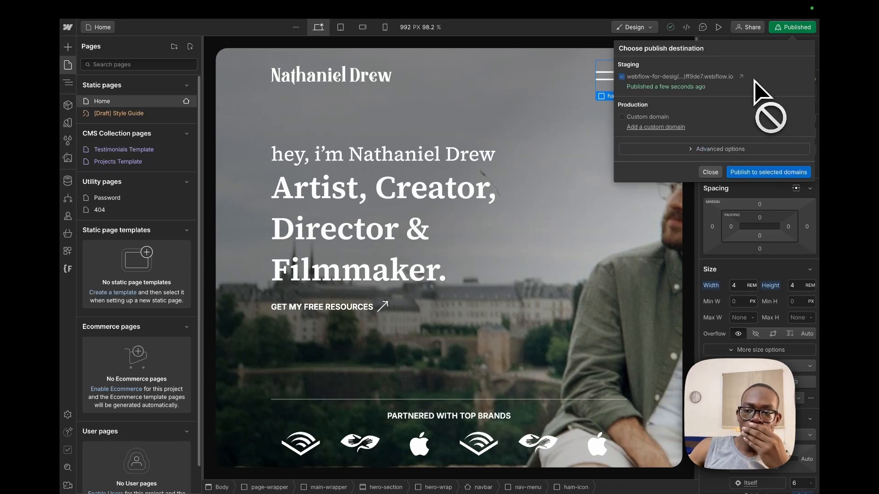
Step: Open the published staging site, test page scrolling with the hamburger menu open and closed, and return to the Webflow Designer
left_click(742, 77)
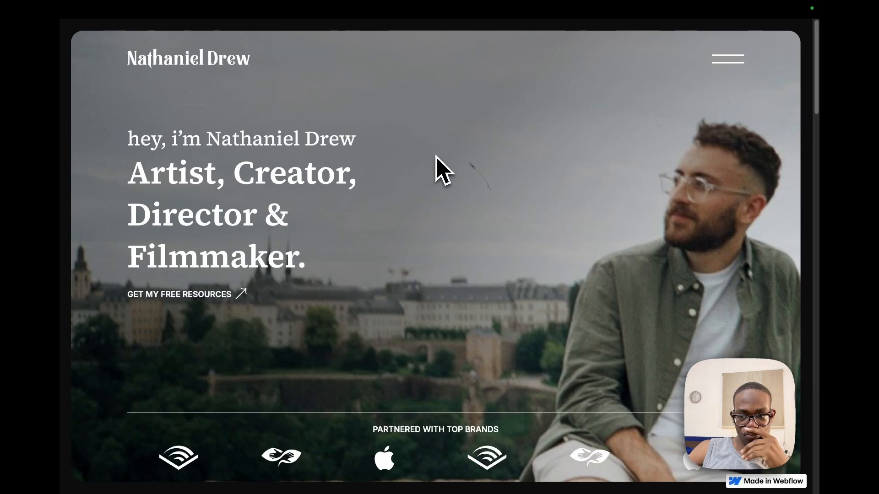
left_click(737, 64)
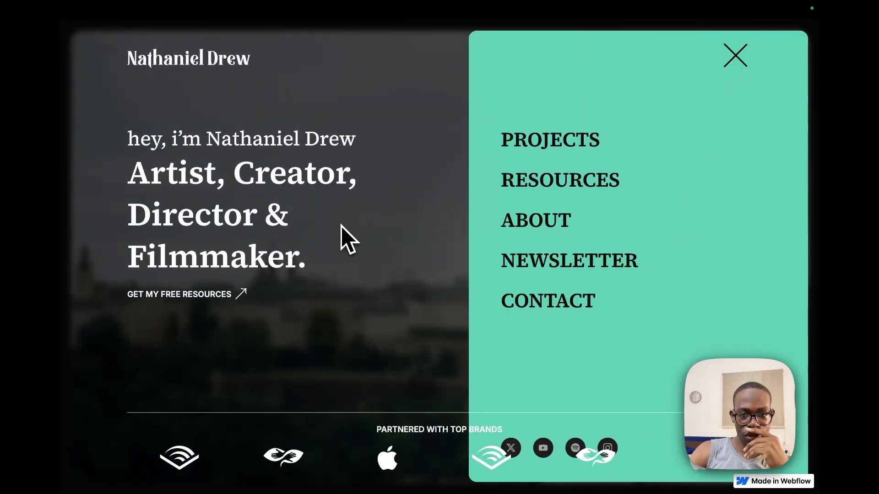
left_click(733, 61)
scroll(416, 249, "down", 10)
scroll(416, 249, "up", 10)
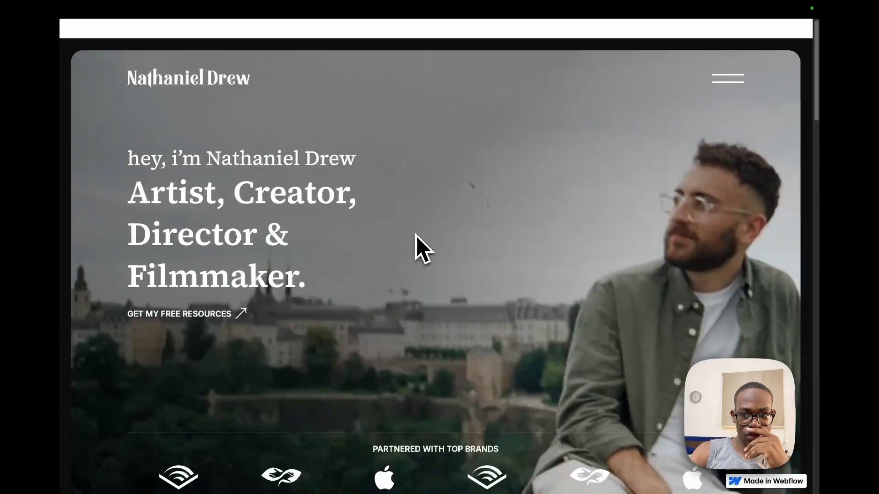
left_click(732, 61)
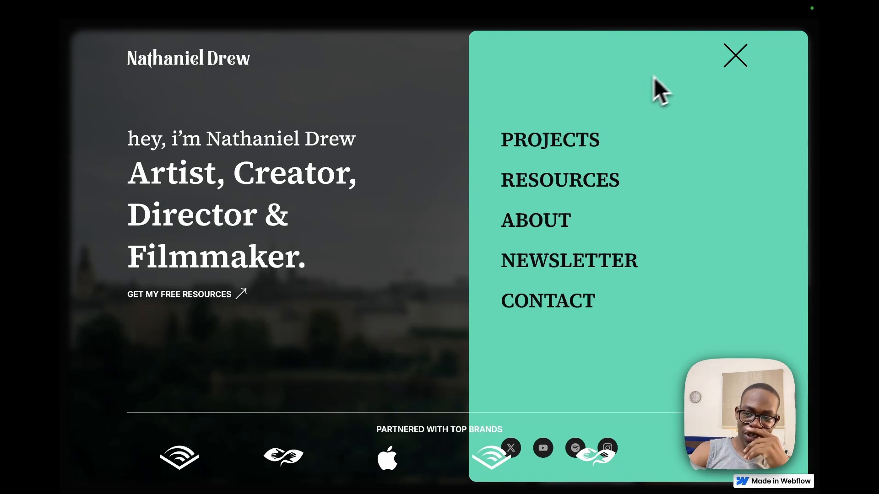
left_click(736, 59)
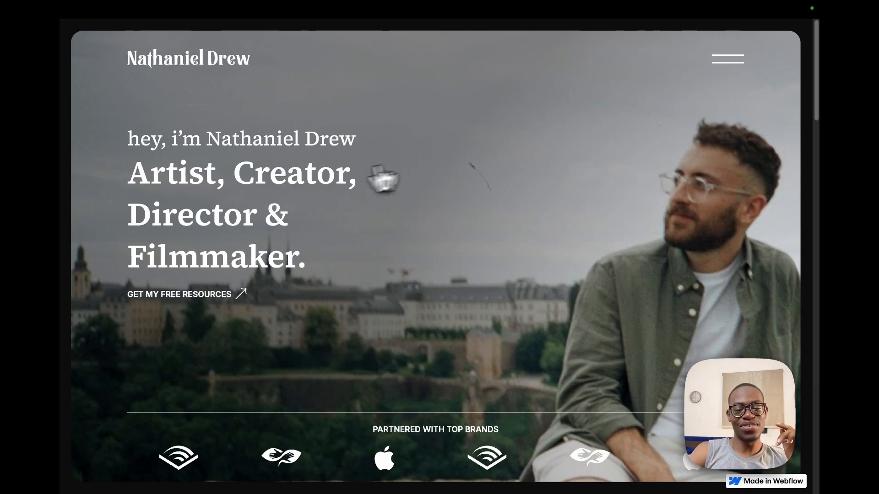
mouse_move(75, 252)
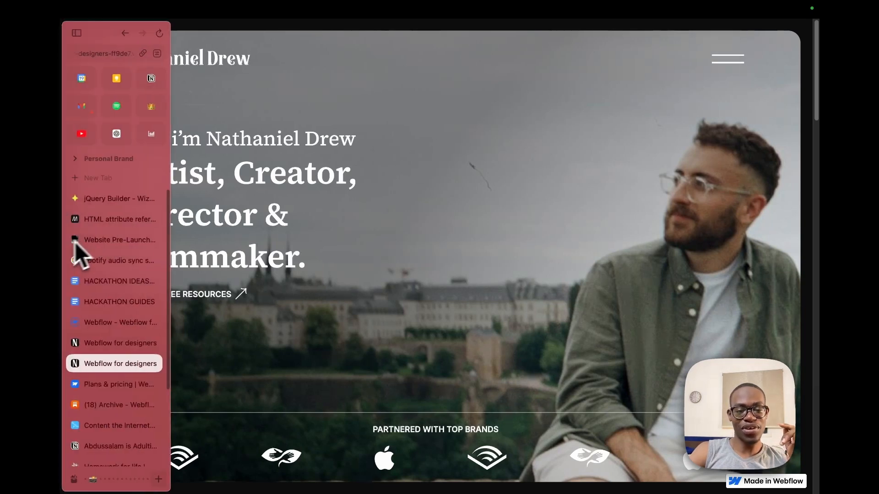
left_click(115, 327)
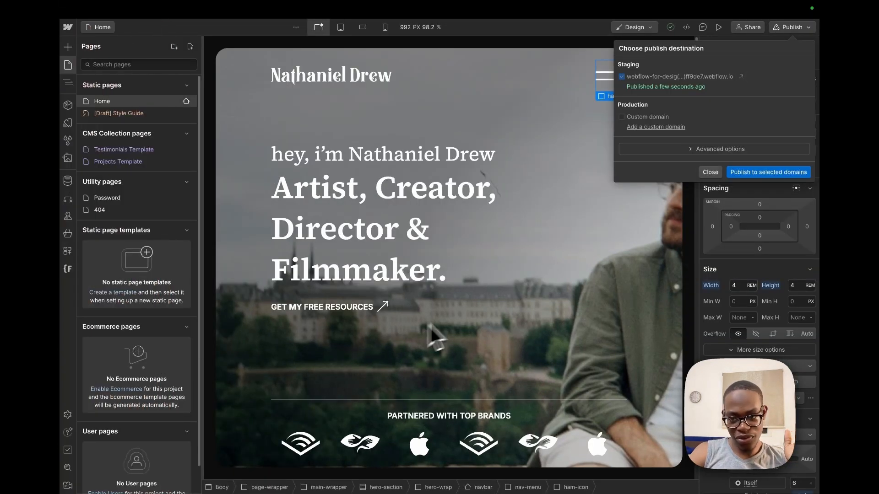
left_click(476, 306)
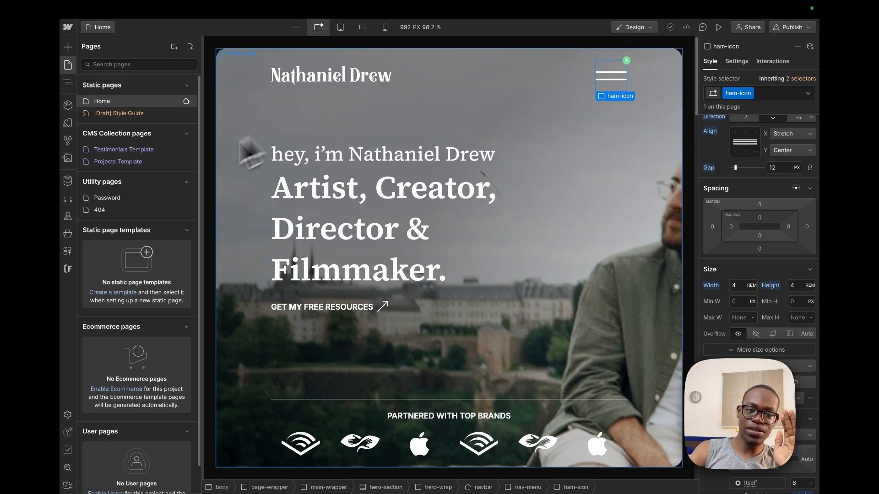
Step: Test page scrolling with the hamburger menu open in the older browser tab of the published site for comparison
mouse_move(62, 277)
left_click(107, 340)
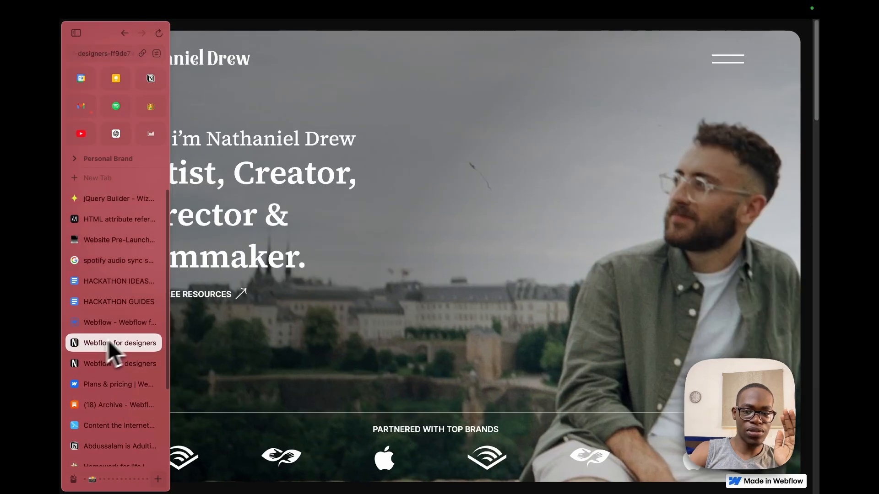
left_click(725, 64)
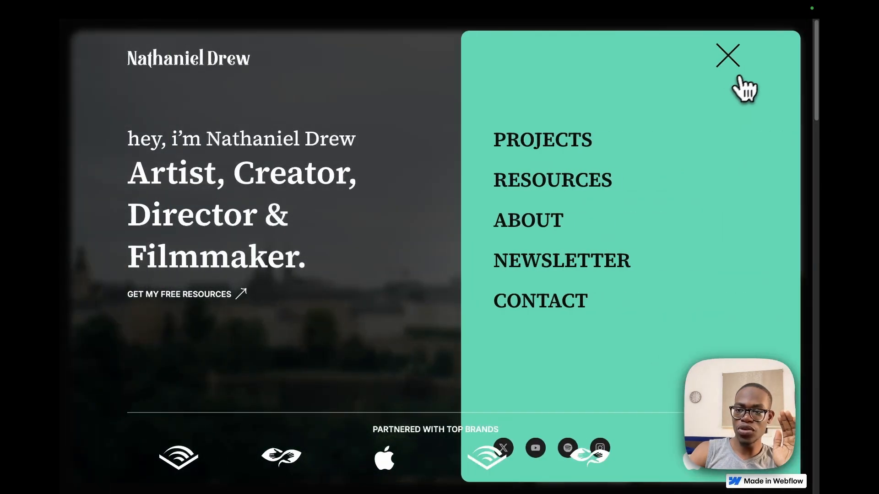
scroll(232, 344, "down", 1)
scroll(231, 342, "down", 8)
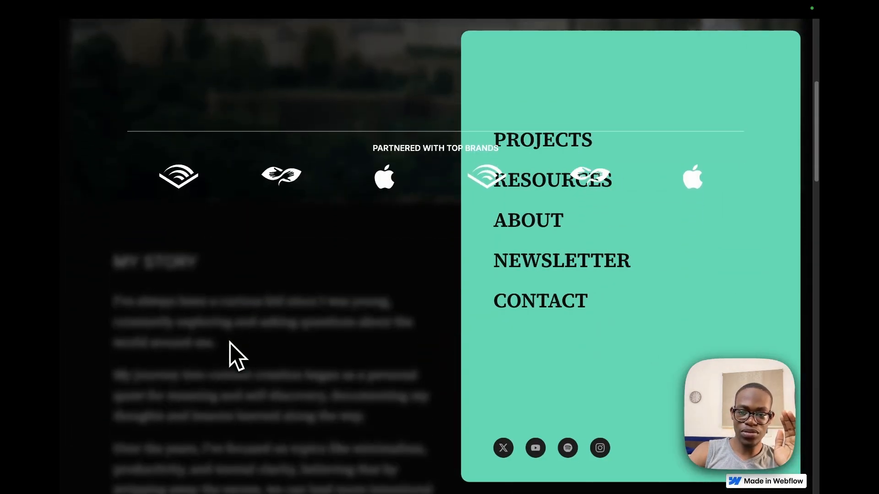
scroll(229, 342, "up", 7)
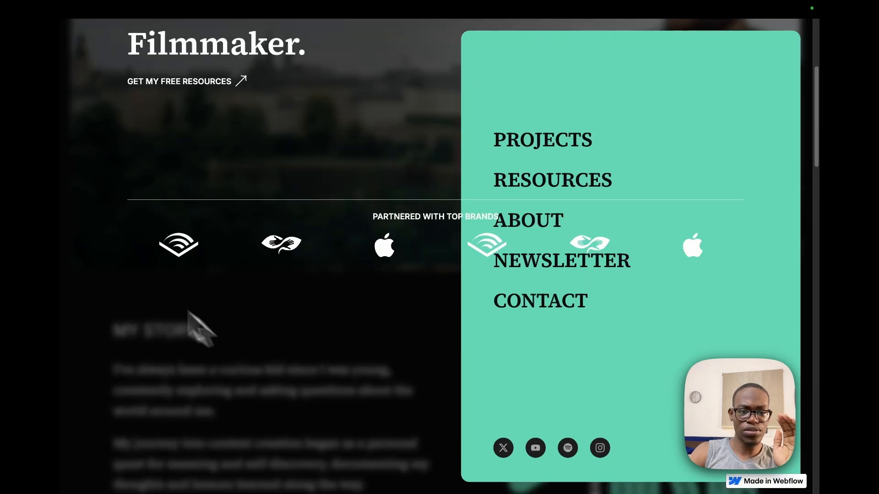
Step: Close the older site tab, inspect the open hamburger menu on the newly published page, and return to the Webflow Designer
mouse_move(62, 229)
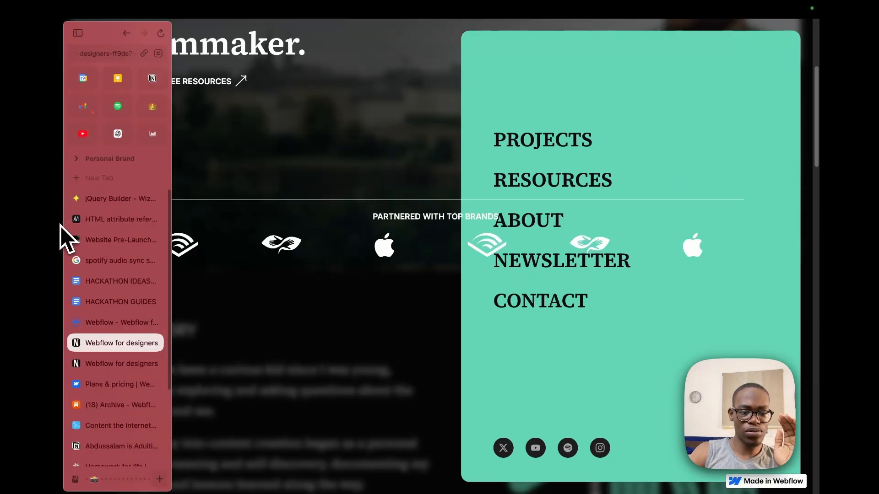
left_click(154, 346)
left_click(129, 344)
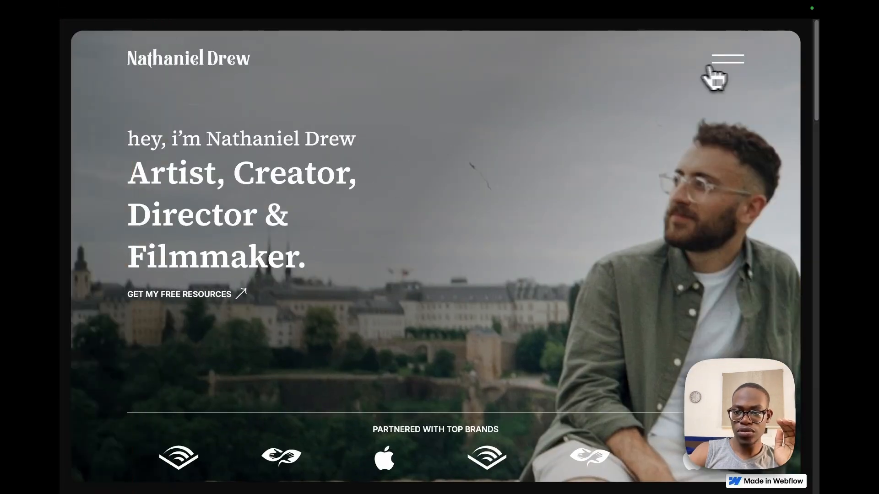
left_click(731, 61)
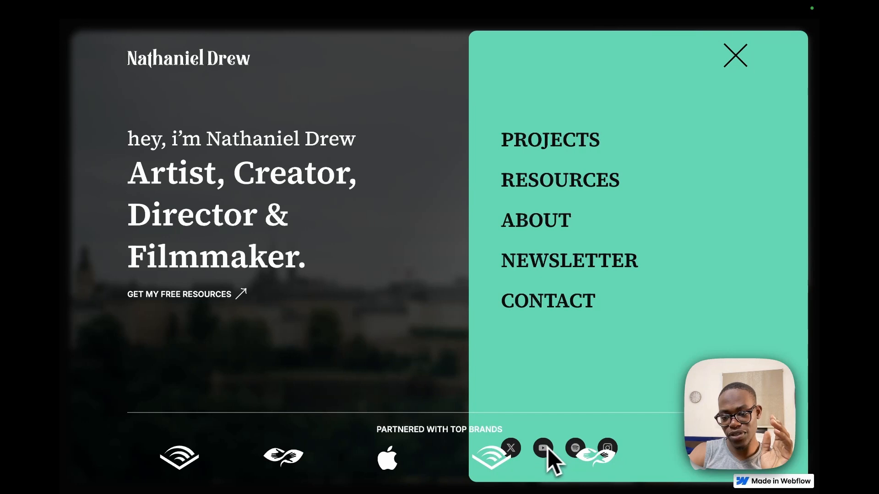
mouse_move(69, 303)
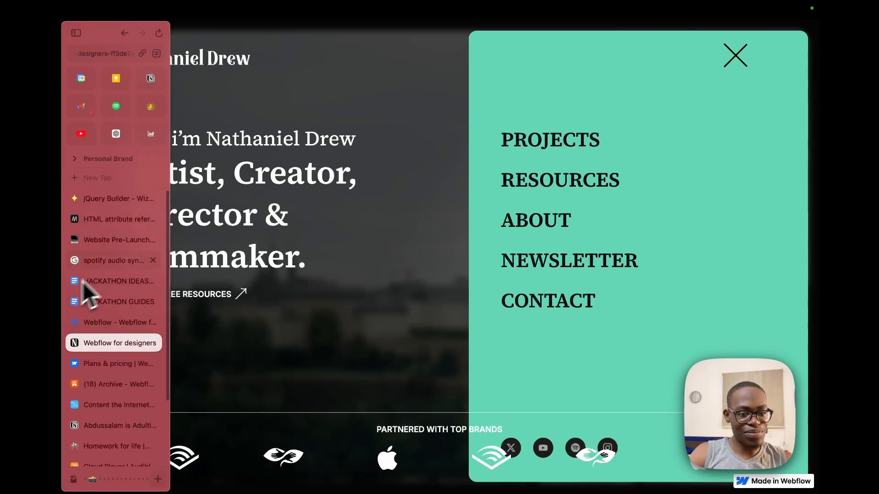
left_click(111, 325)
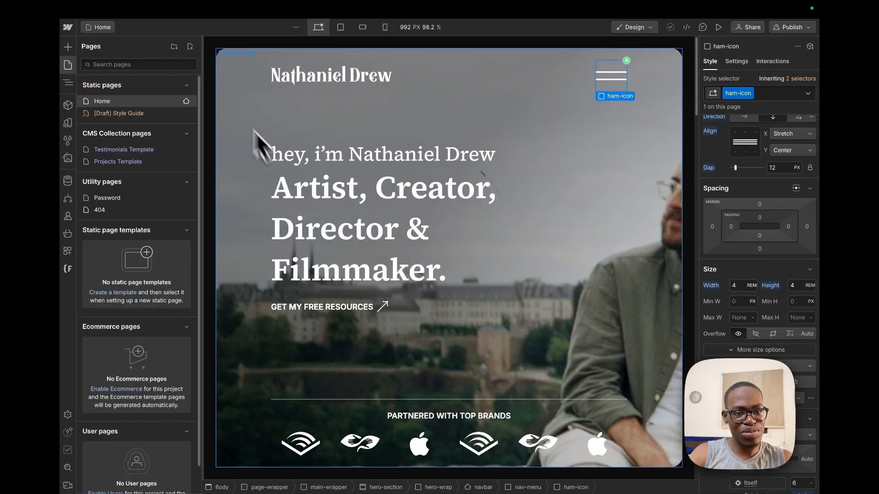
Step: Select the hero-bottom element in the Navigator and re-enter its z-index as 1
left_click(68, 84)
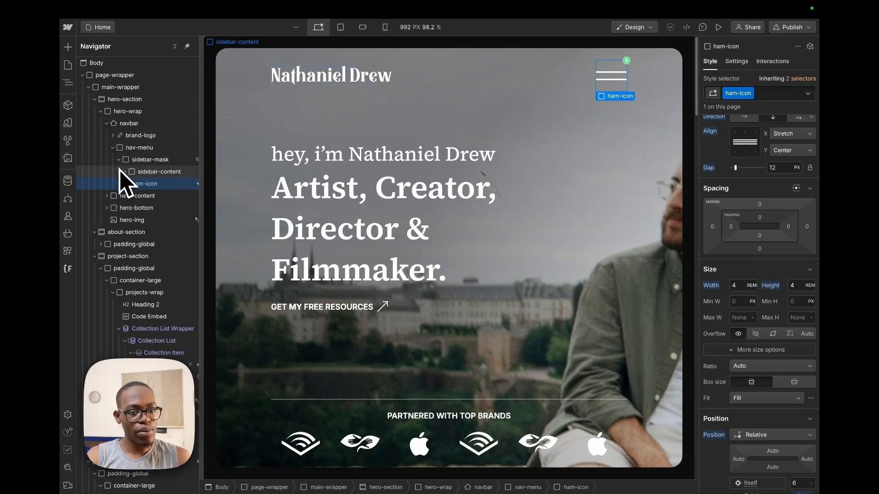
left_click(124, 208)
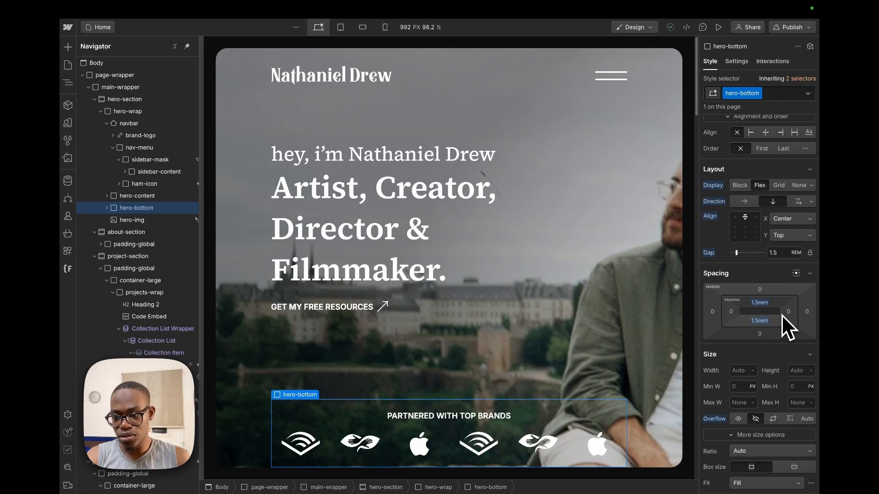
scroll(773, 380, "down", 5)
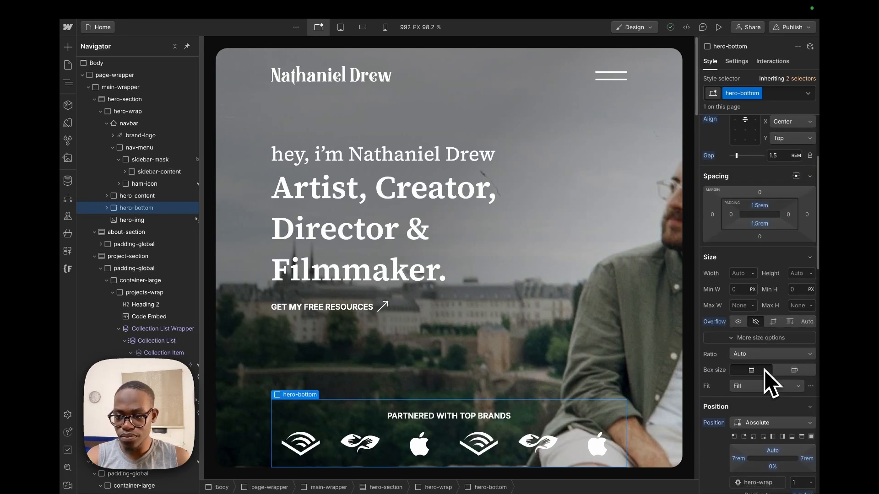
key("BackSpace")
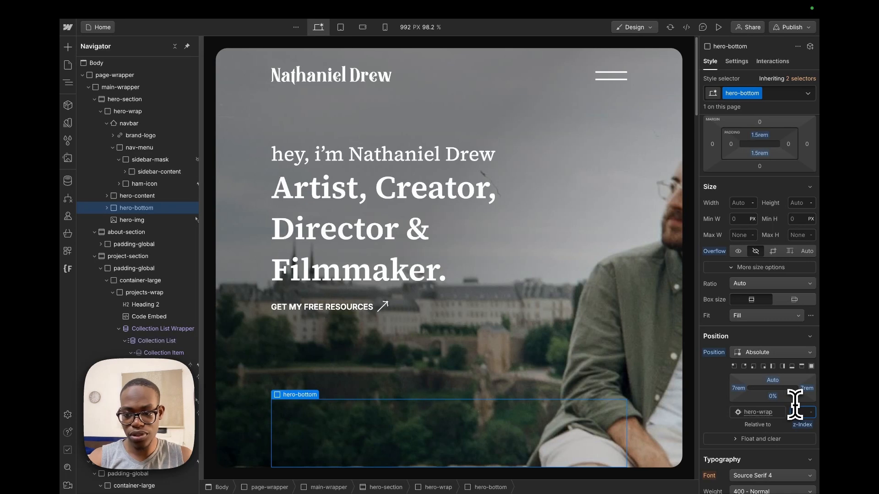
type("1")
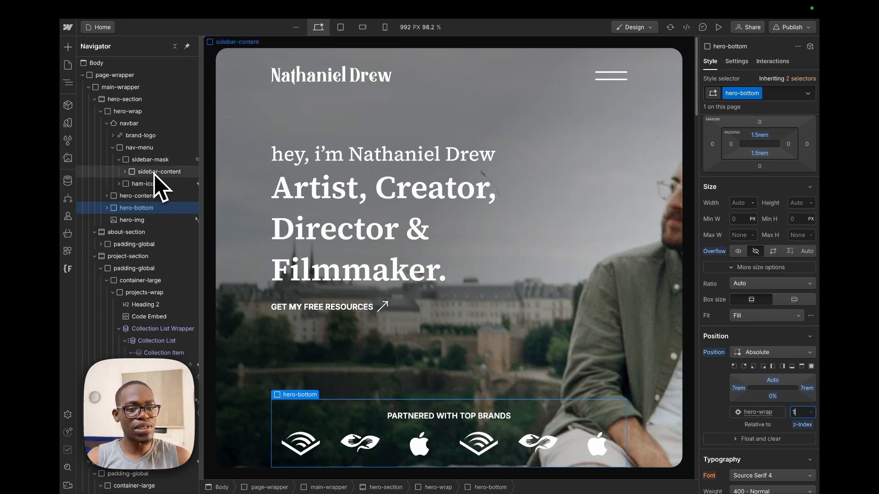
Step: Set the sidebar-mask element's display to Flex and re-enter its z-index as 4
left_click(159, 160)
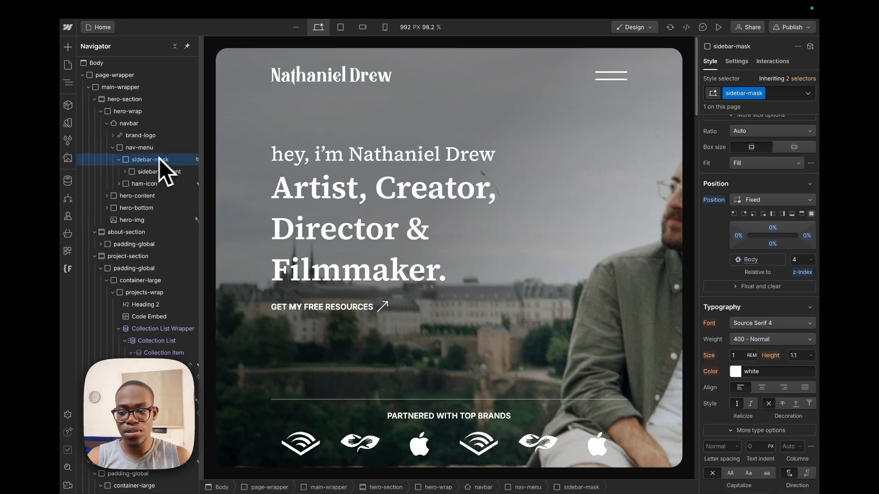
left_click(801, 259)
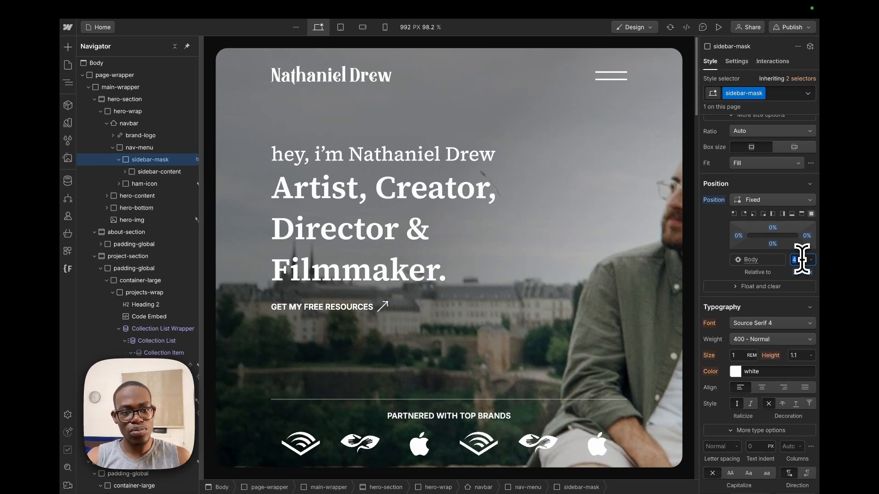
left_click(760, 141)
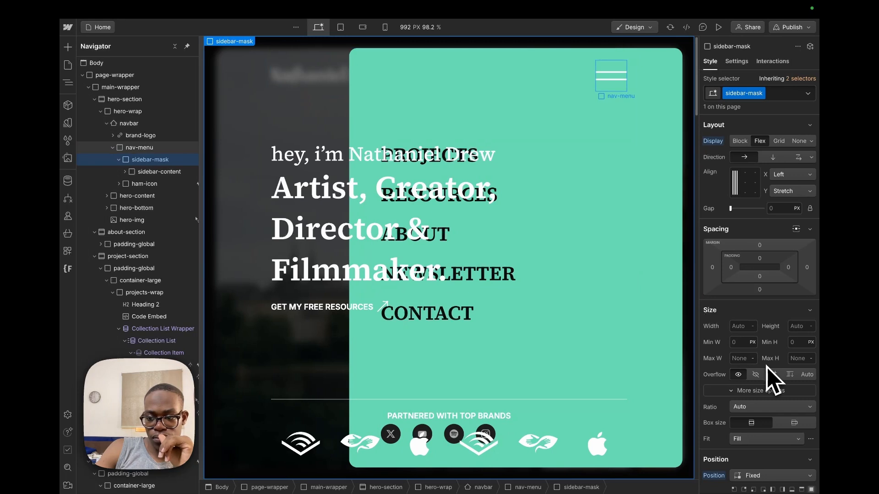
scroll(762, 362, "down", 4)
scroll(753, 303, "down", 3)
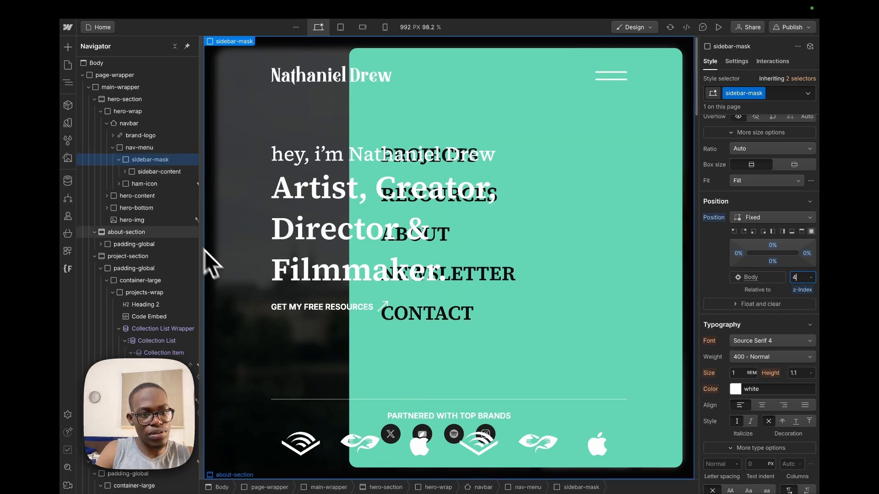
Step: Try z-index values of 1 and 0 on the nav-menu element and open the reset option for its z-index
left_click(155, 152)
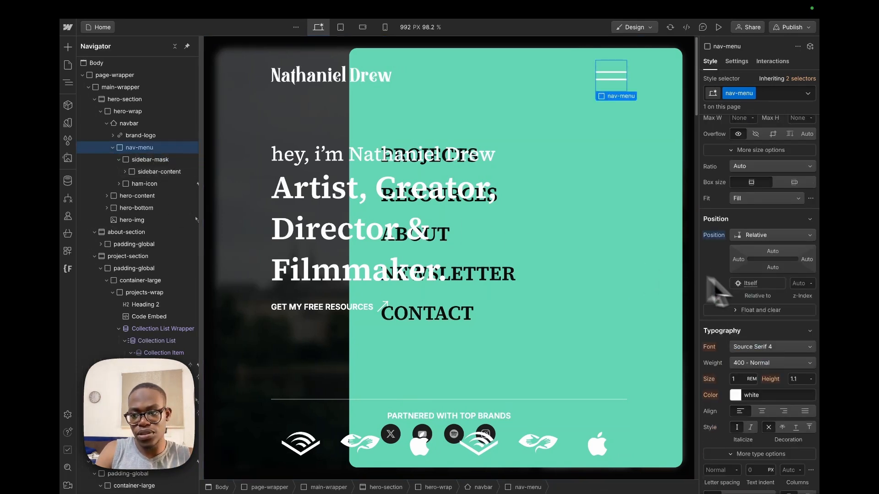
left_click(801, 283)
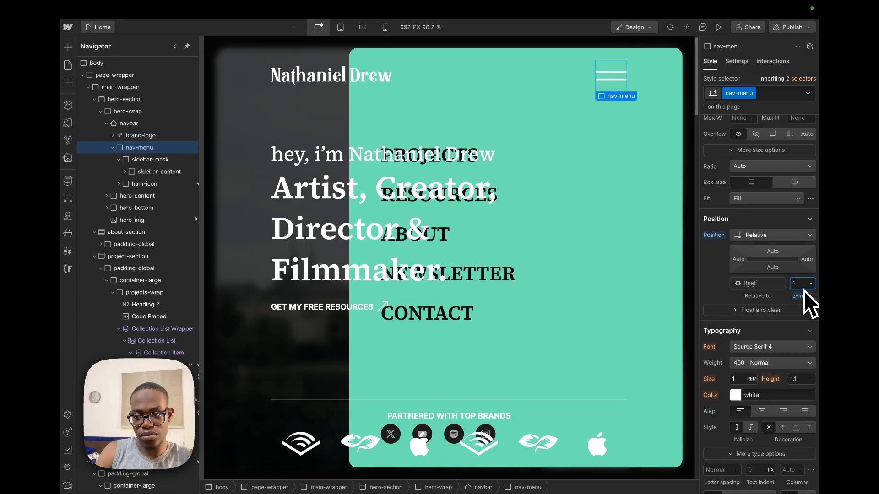
left_click(807, 297)
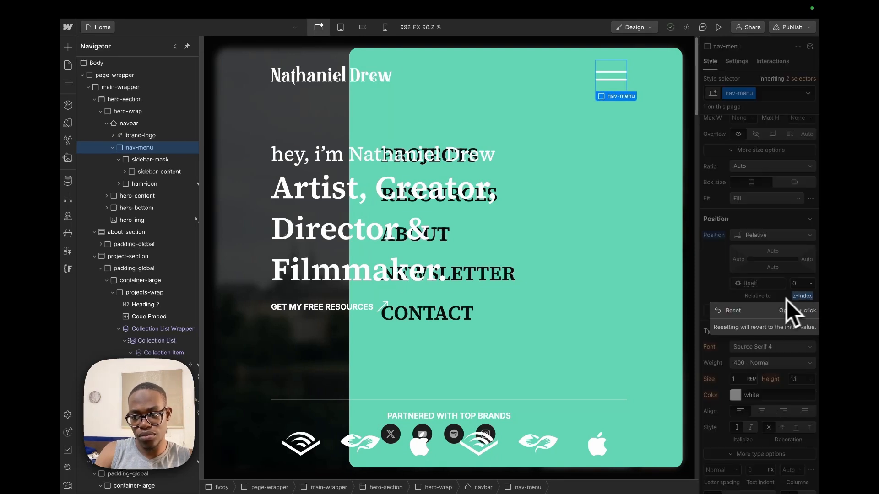
Step: Reset the z-index of the nav-menu and of the navbar to their initial values
left_click(791, 310)
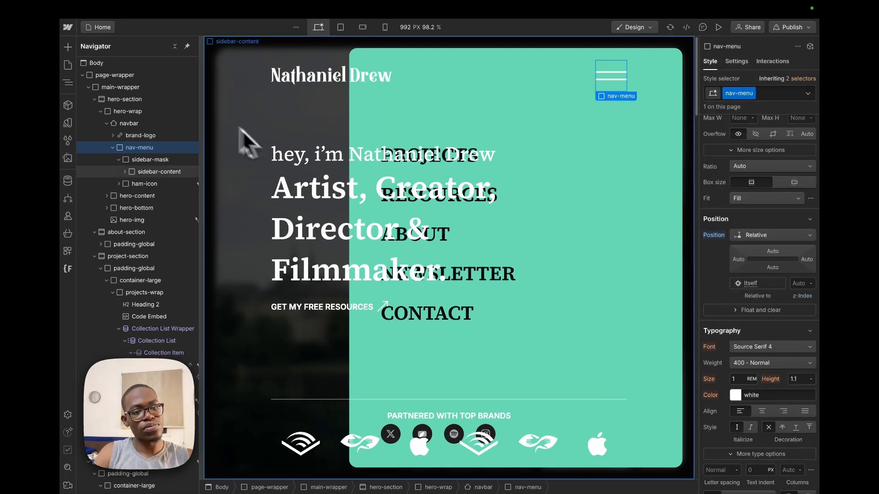
left_click(152, 125)
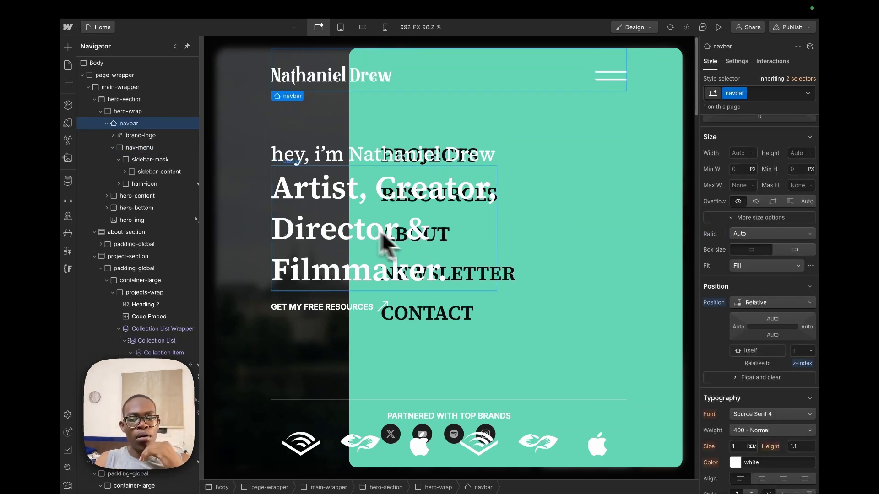
left_click(803, 364)
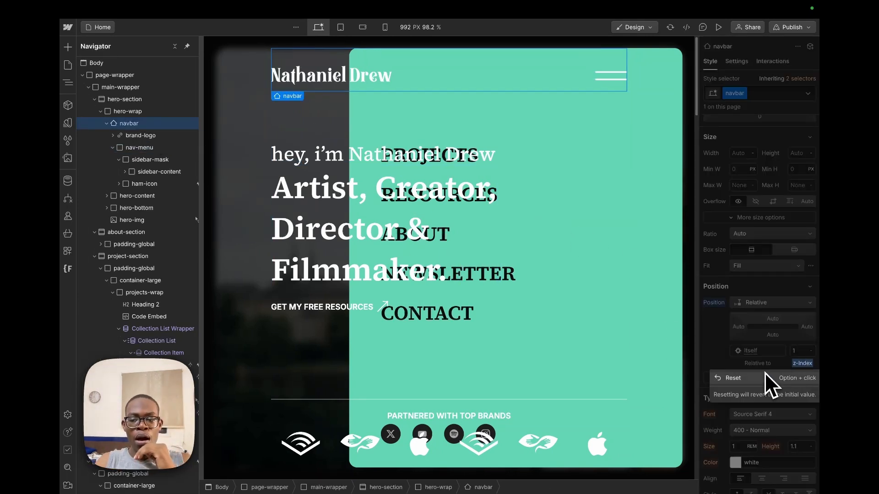
left_click(735, 379)
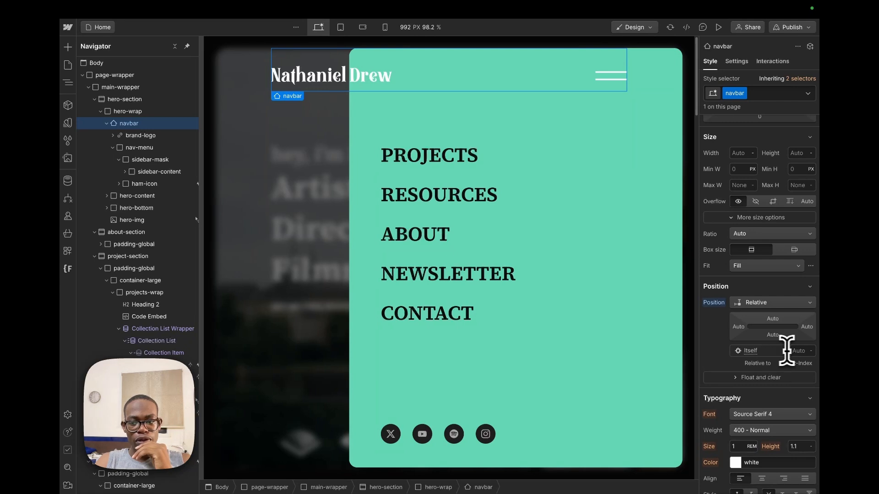
Step: Try z-index values 0, 1 and 2 on the navbar and reset it to Auto
type("1")
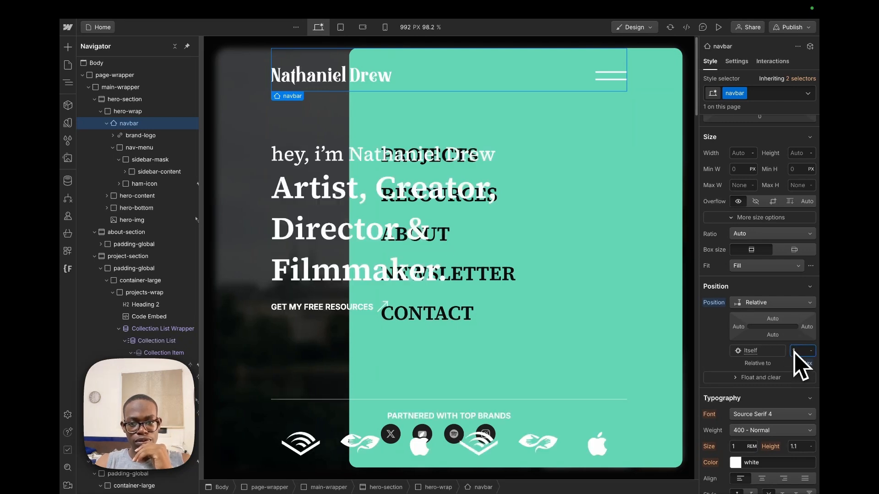
key("Up")
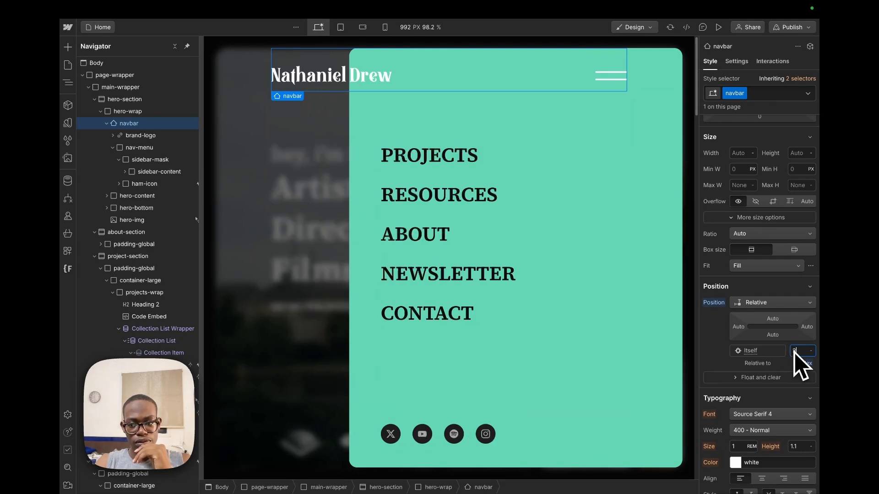
key("Down")
key("Down")
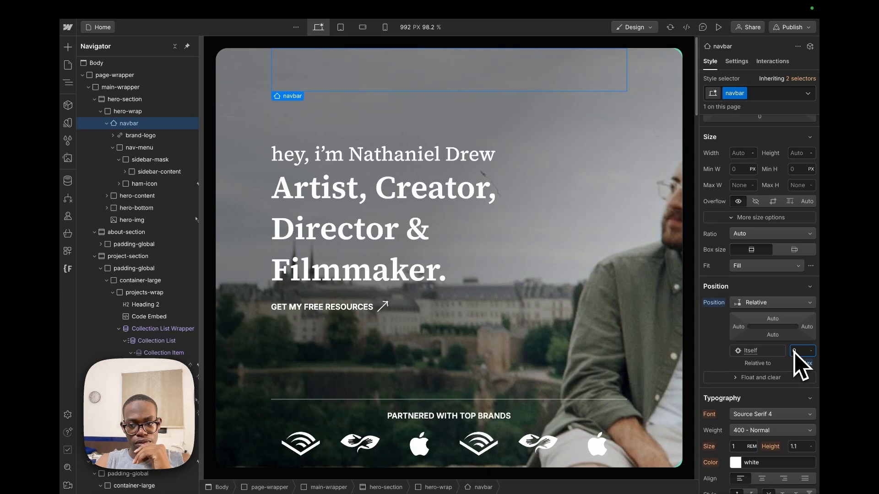
key("Up")
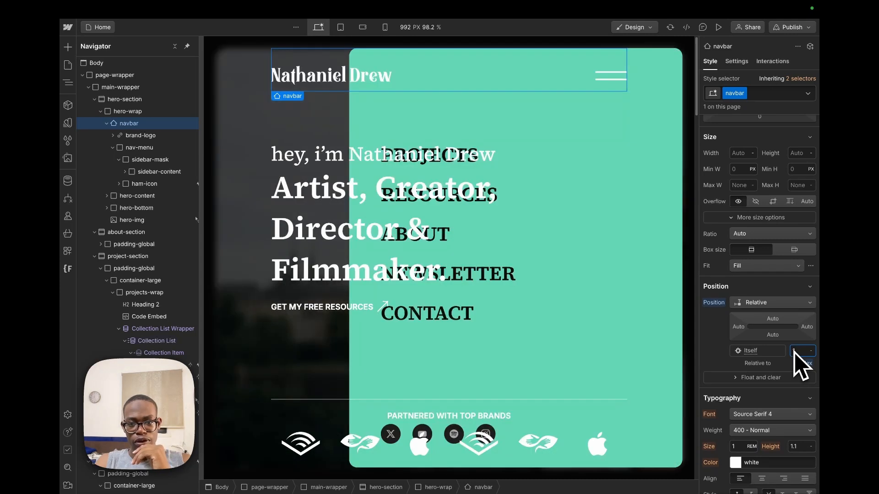
key("Up")
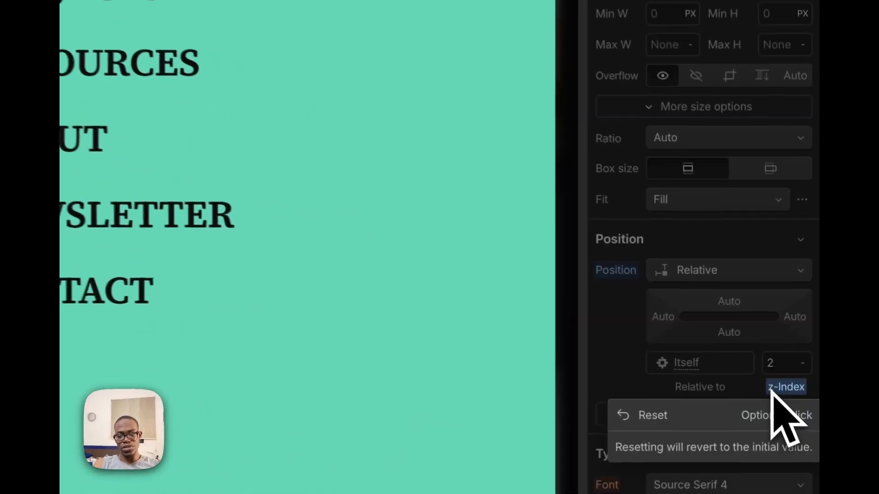
left_click(802, 363, "alt")
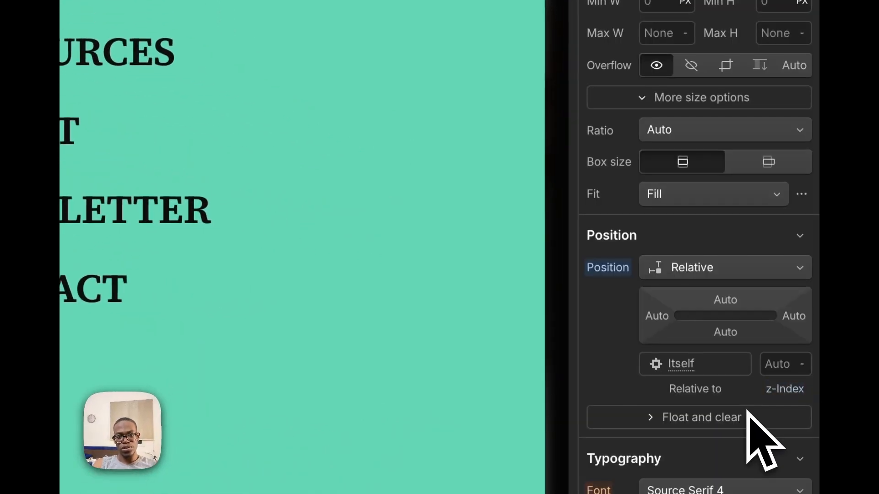
left_click(789, 364)
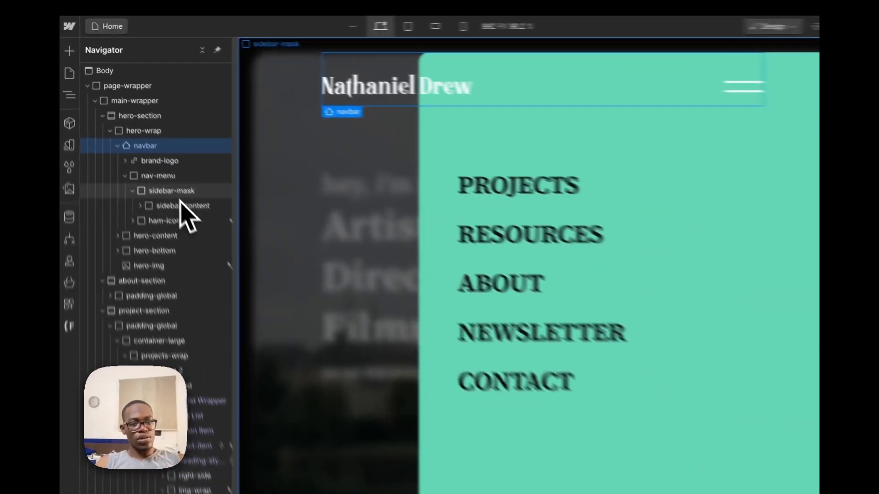
Step: Hide the sidebar-mask element by setting its display to None
left_click(198, 296)
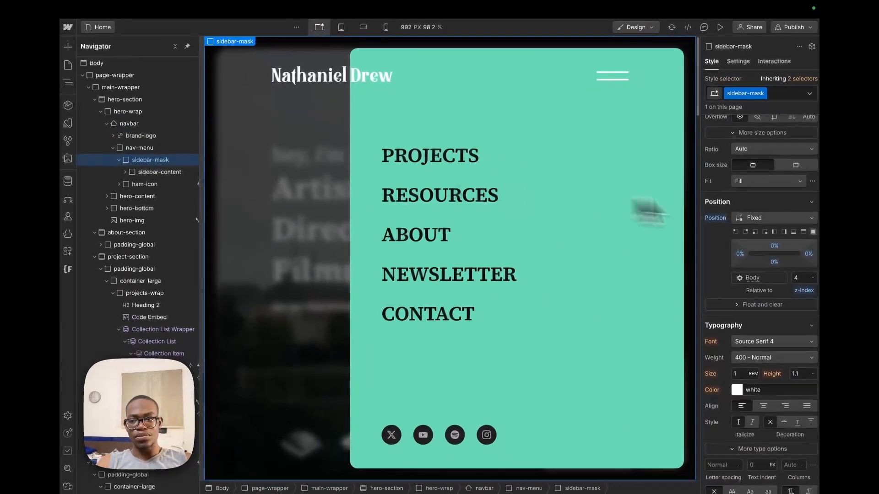
scroll(801, 244, "up", 5)
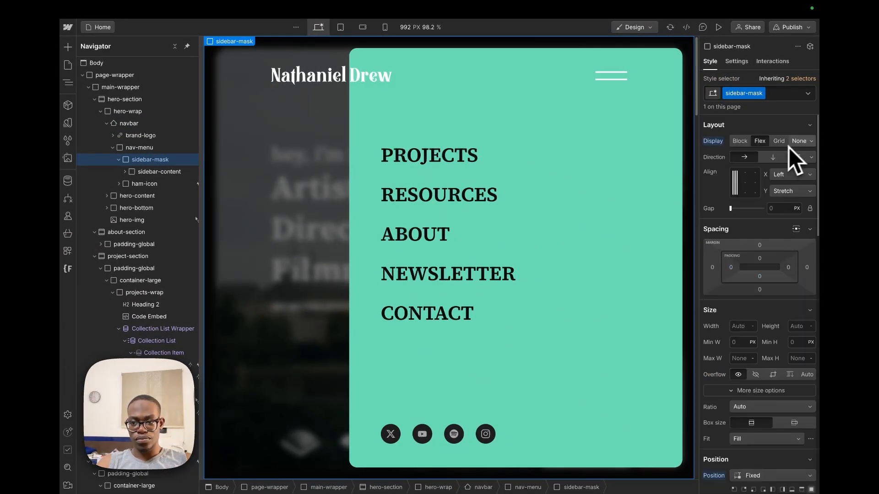
left_click(798, 142)
Step: Preview the page and check that the hamburger icon opens and closes the sidebar menu
left_click(719, 27)
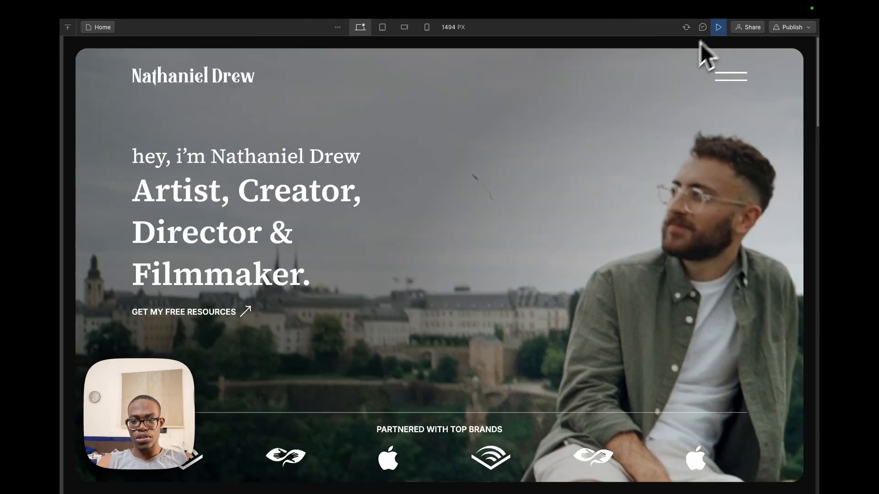
left_click(747, 79)
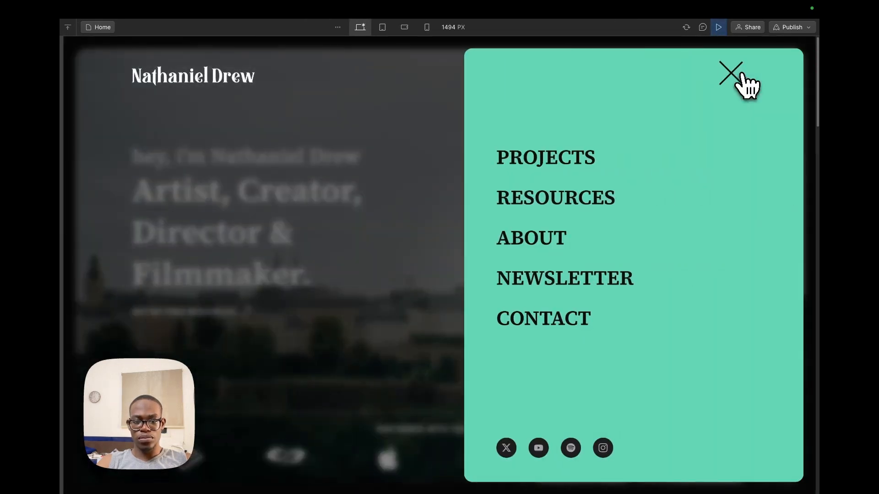
left_click(746, 82)
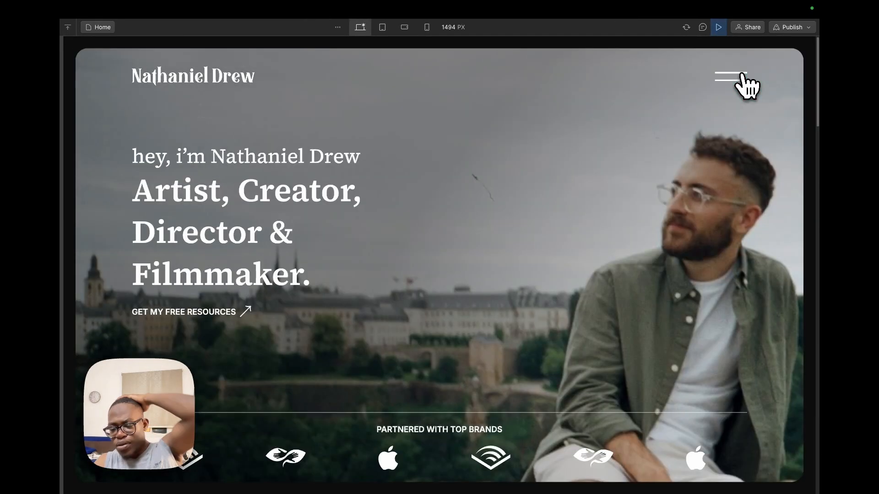
Step: Publish the site to the staging domain and test opening and closing the sidebar menu on the live page
left_click(797, 28)
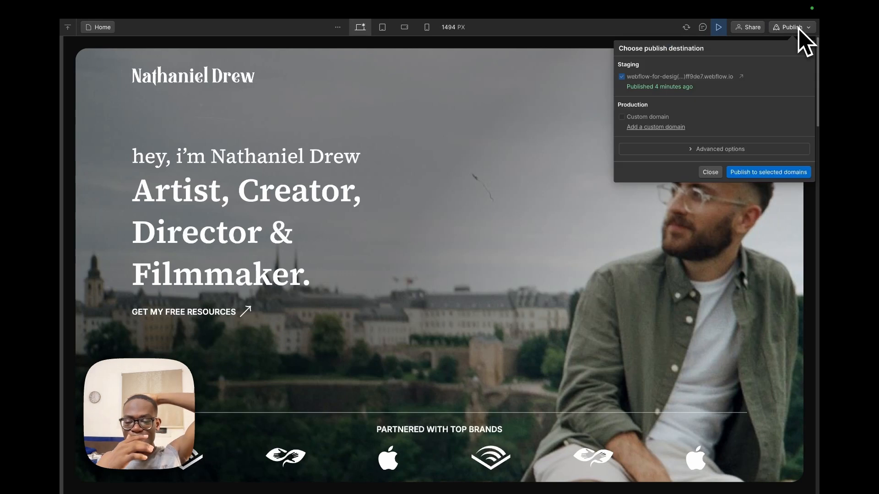
left_click(735, 172)
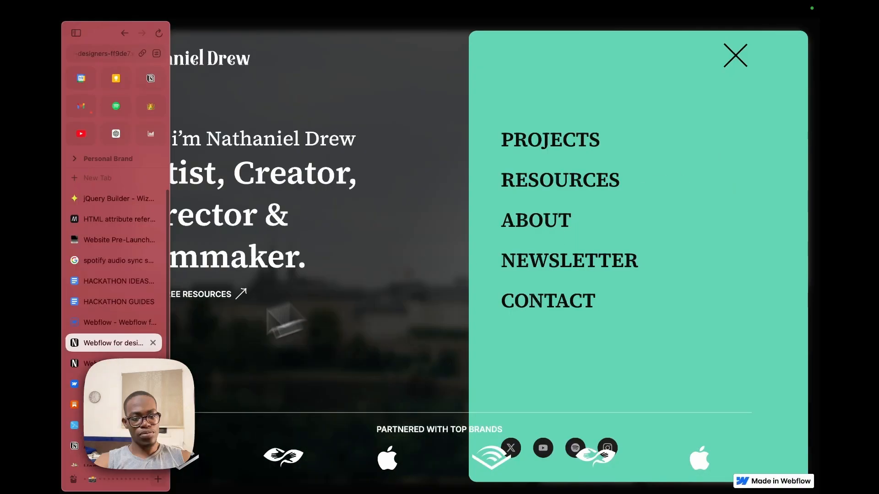
left_click(144, 356)
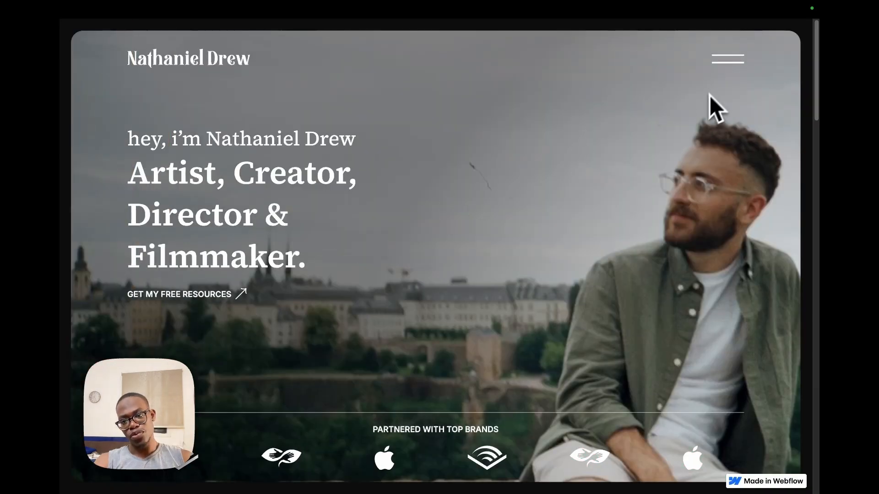
left_click(726, 60)
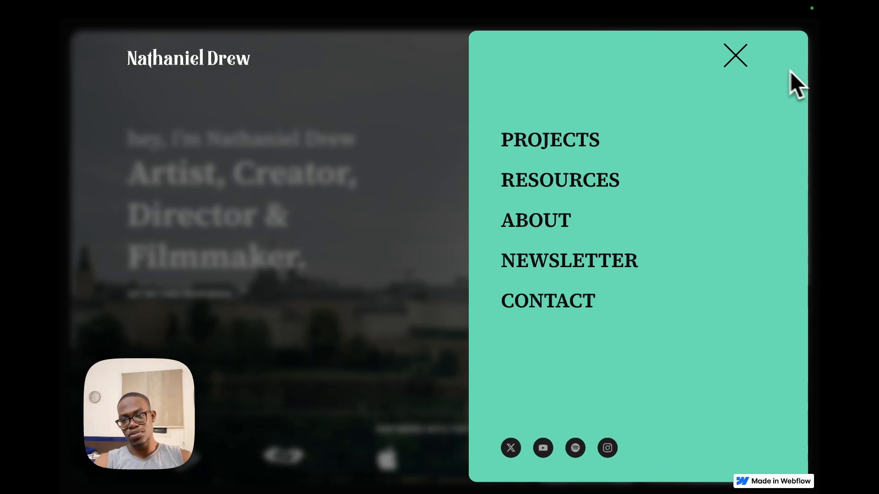
left_click(740, 57)
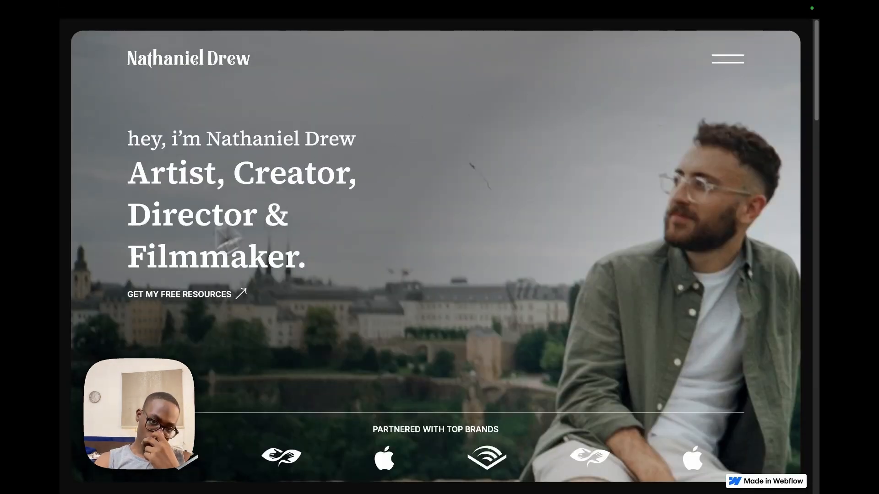
Step: Return to the Webflow Designer, leave the preview and set the sidebar-mask display to Flex
mouse_move(62, 293)
left_click(109, 333)
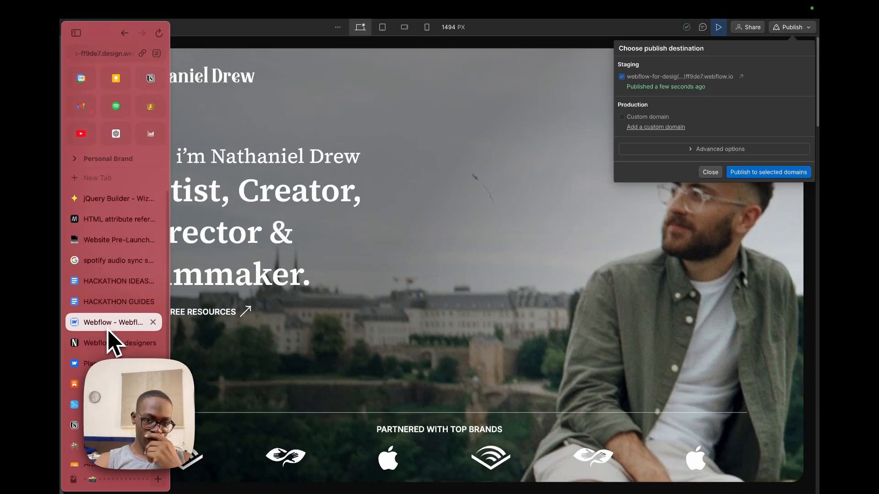
left_click(719, 29)
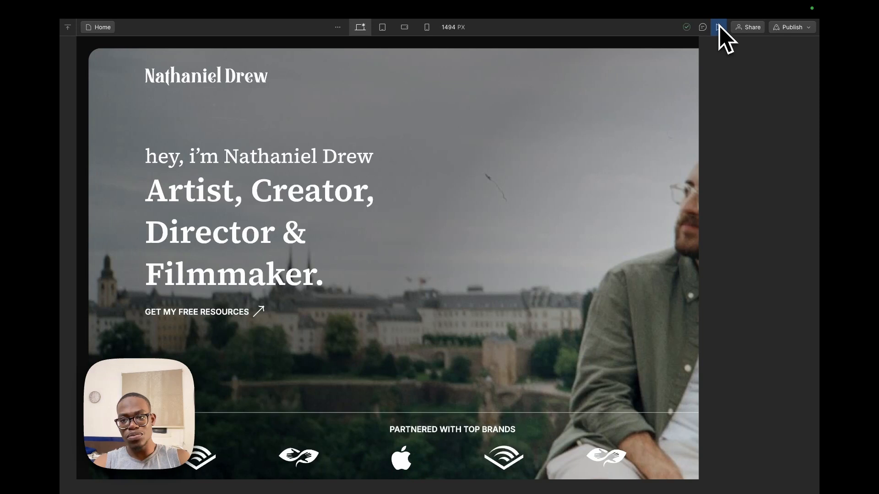
left_click(719, 29)
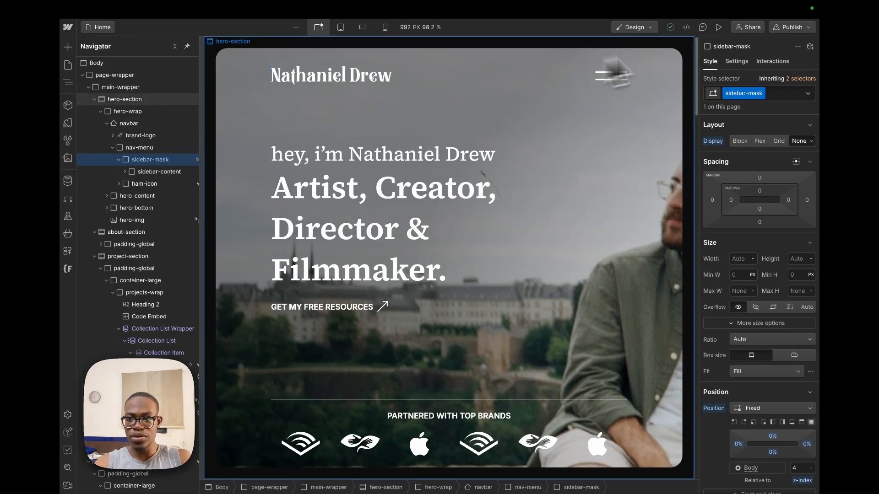
left_click(759, 141)
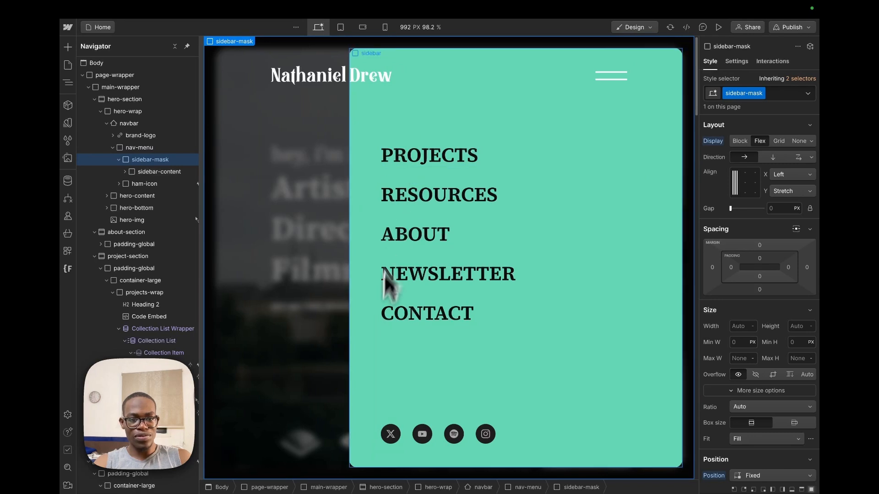
Step: Copy the sidebar-mask class name from that element's style selector
left_click(366, 303)
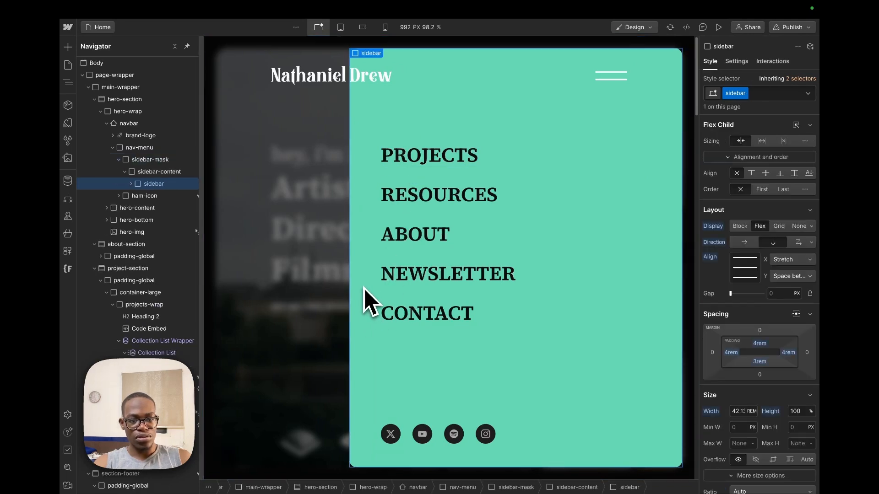
left_click(167, 160)
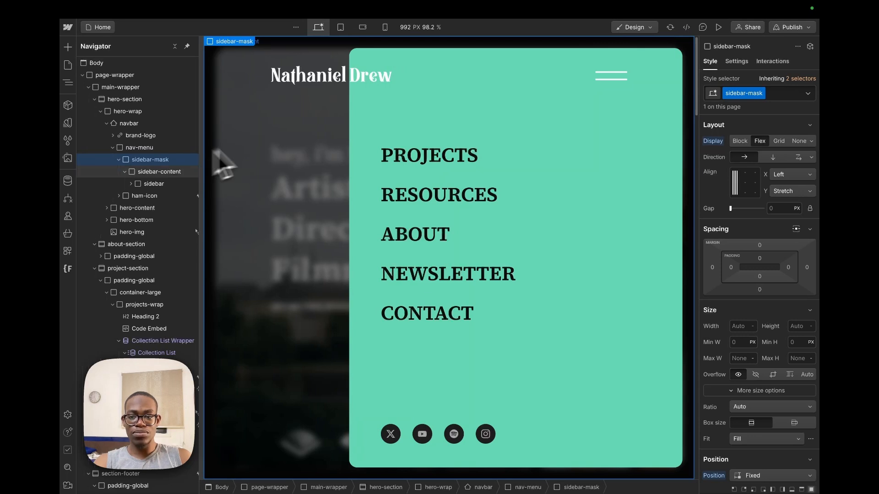
double_click(747, 93)
key("ctrl+c")
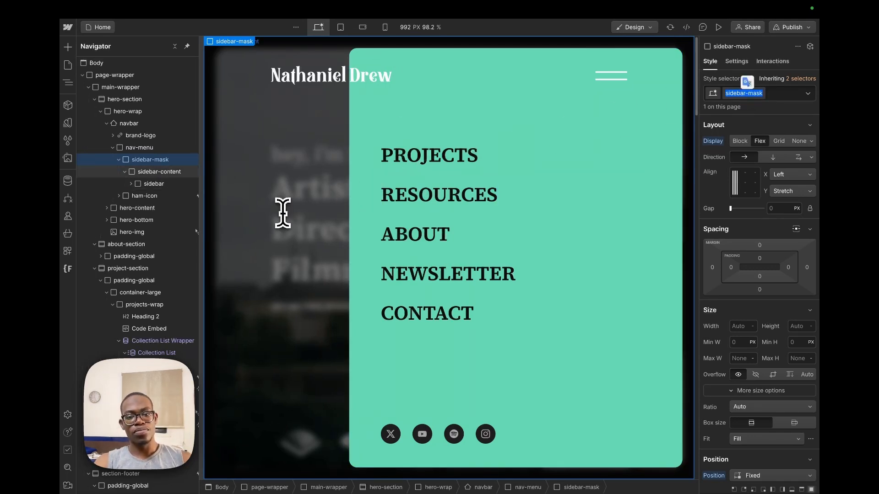
Step: Switch to jQuery Builder and set the click trigger's class to the copied sidebar-mask
mouse_move(61, 269)
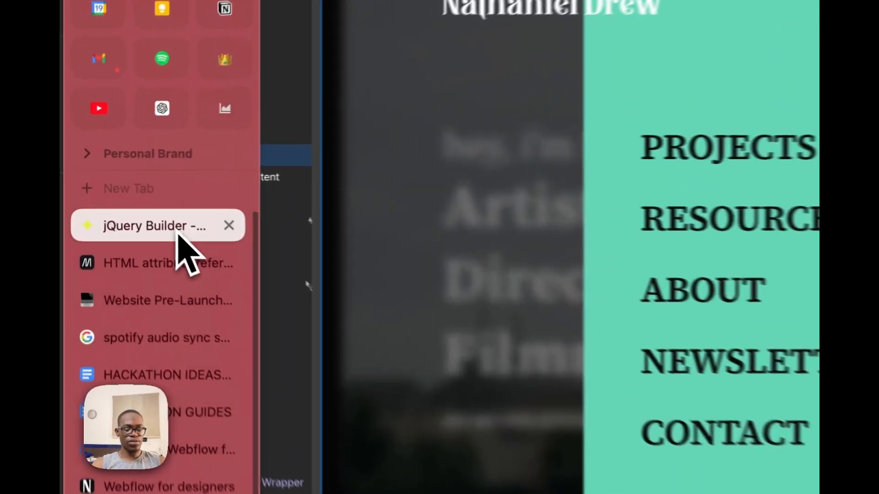
left_click(116, 199)
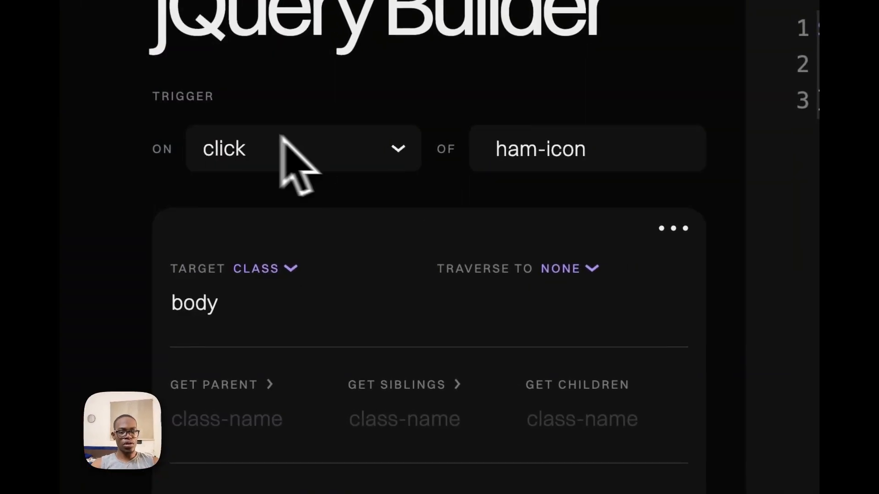
triple_click(563, 153)
key("ctrl+v")
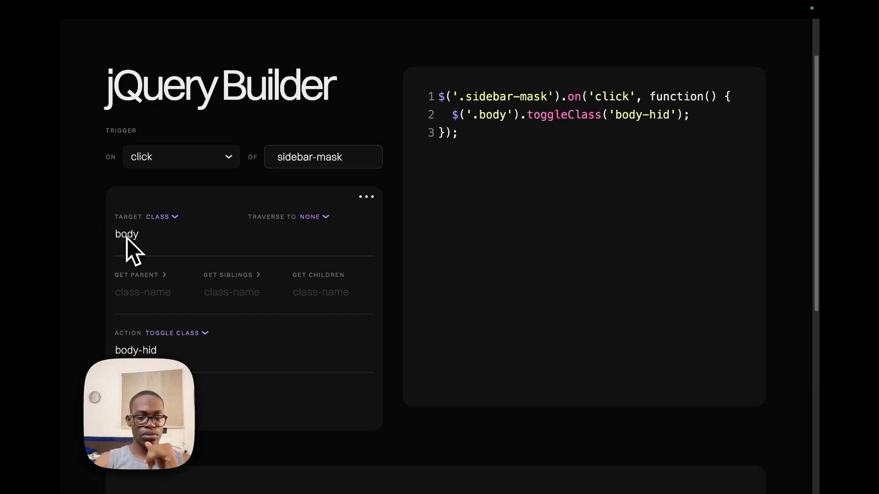
Step: Change the jQuery action to remove class and leave its class name field empty
left_click(185, 338)
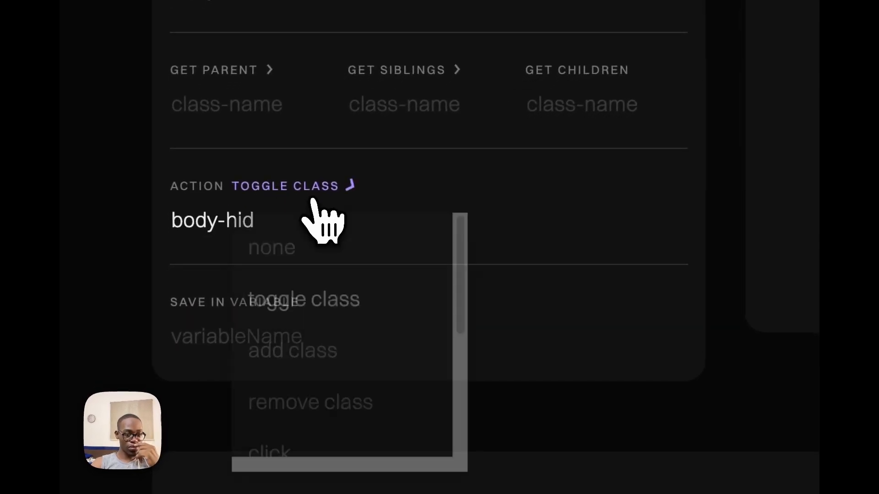
scroll(321, 322, "down", 1)
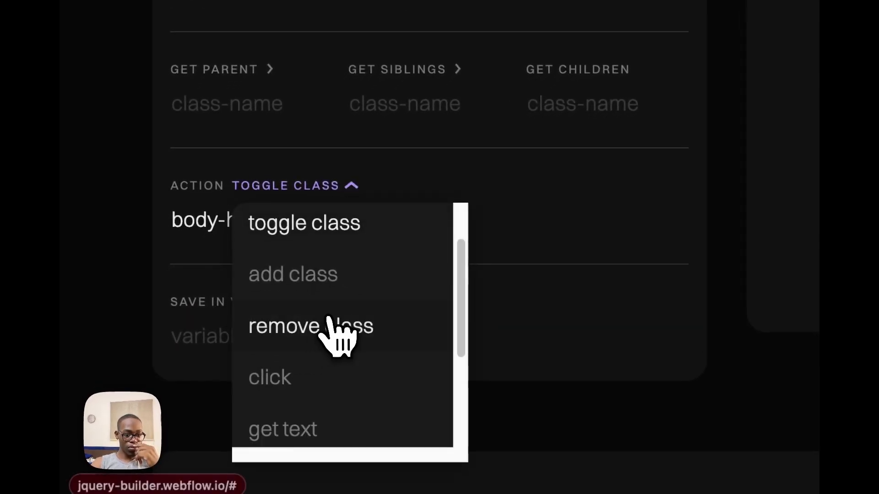
left_click(326, 322)
left_click(316, 234)
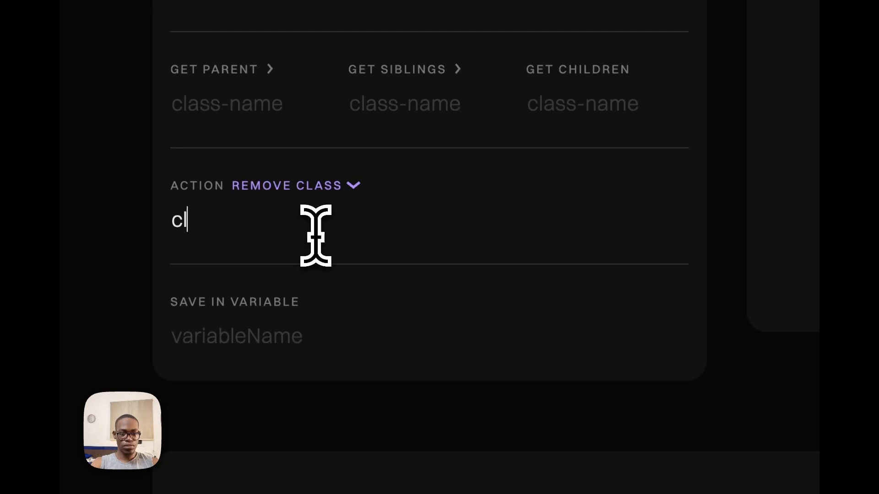
type("cl")
key("BackSpace")
key("BackSpace")
Step: Switch to the Webflow Designer and apply the existing body-hid class to the Body element
mouse_move(64, 321)
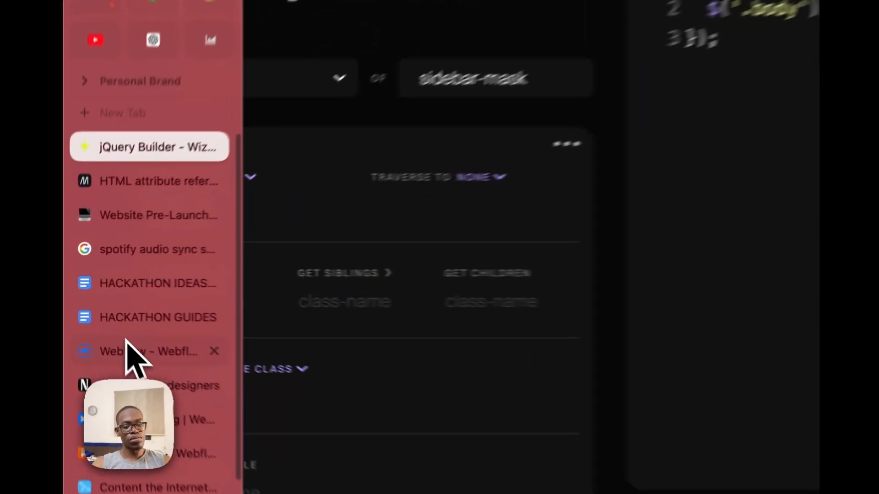
left_click(99, 322)
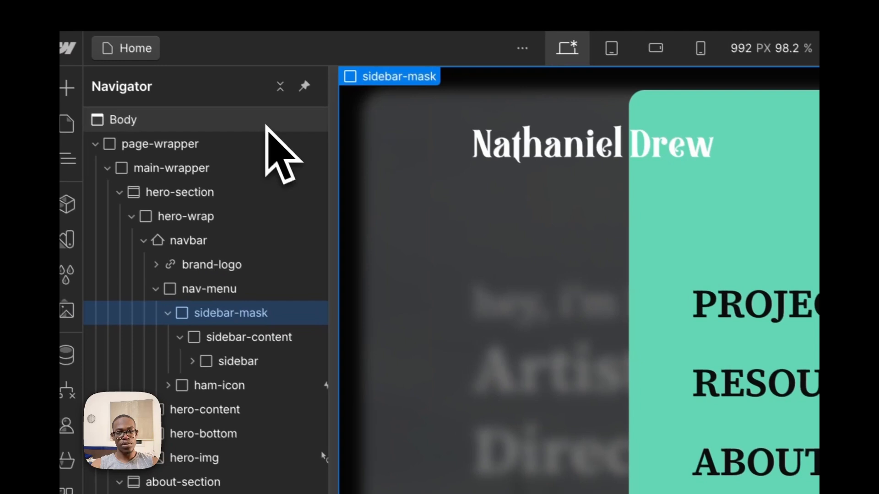
left_click(195, 74)
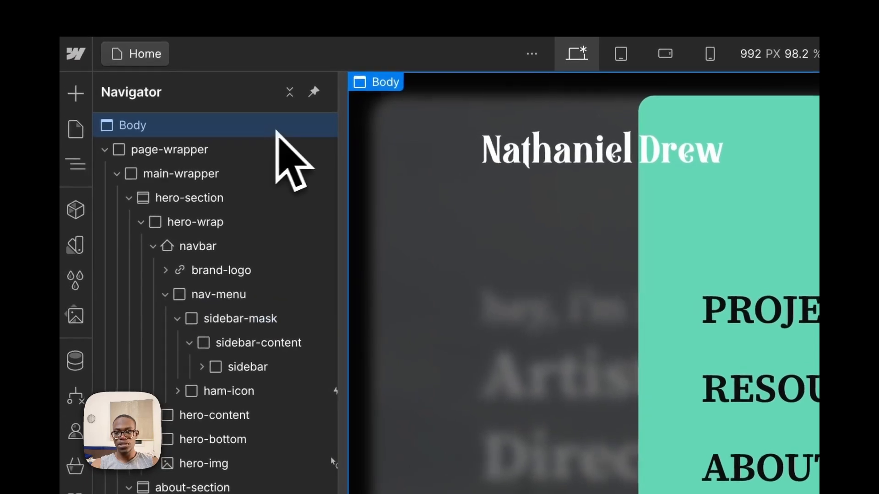
left_click(741, 187)
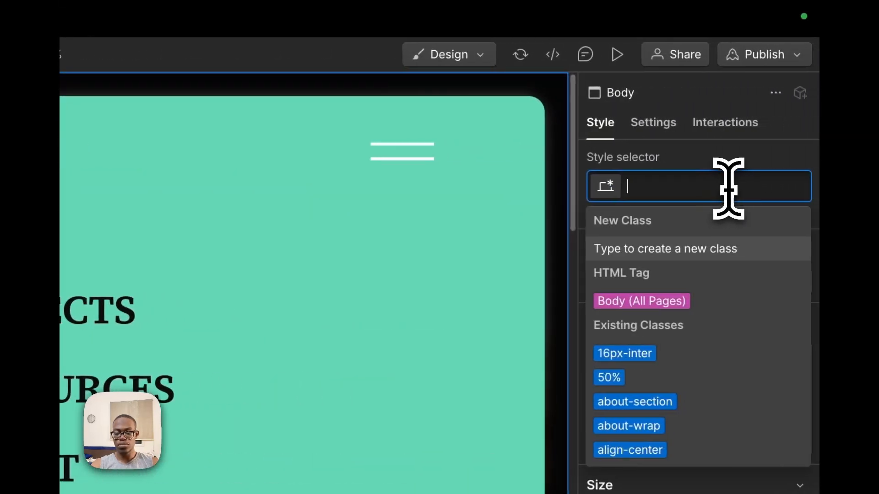
type("bod")
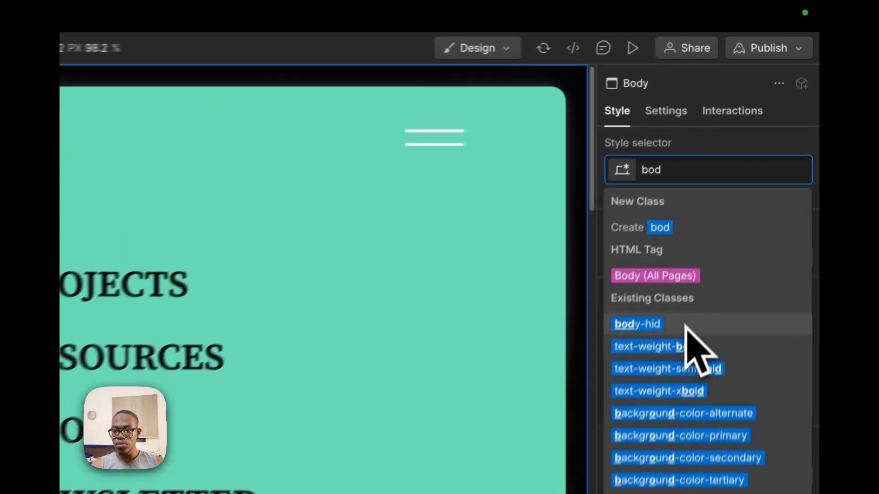
left_click(745, 177)
Step: Copy the body-hid class name from the style selector and remove that class from the Body
double_click(732, 91)
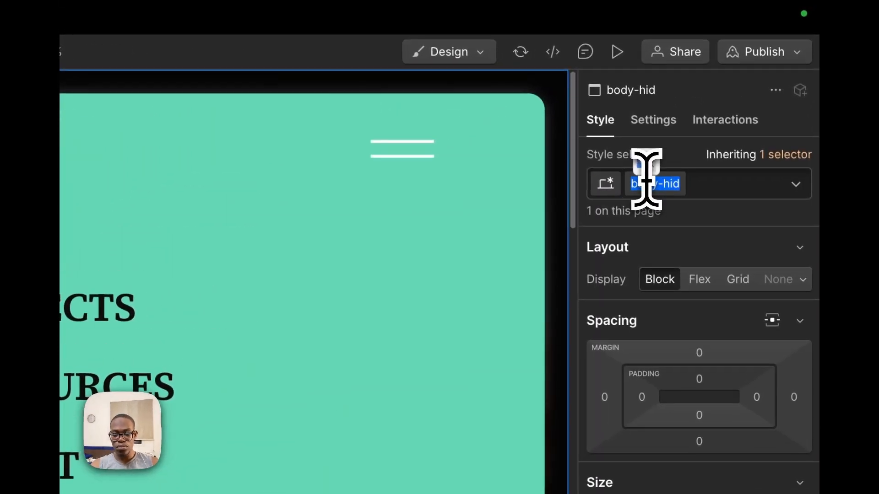
left_click(718, 183)
key("BackSpace")
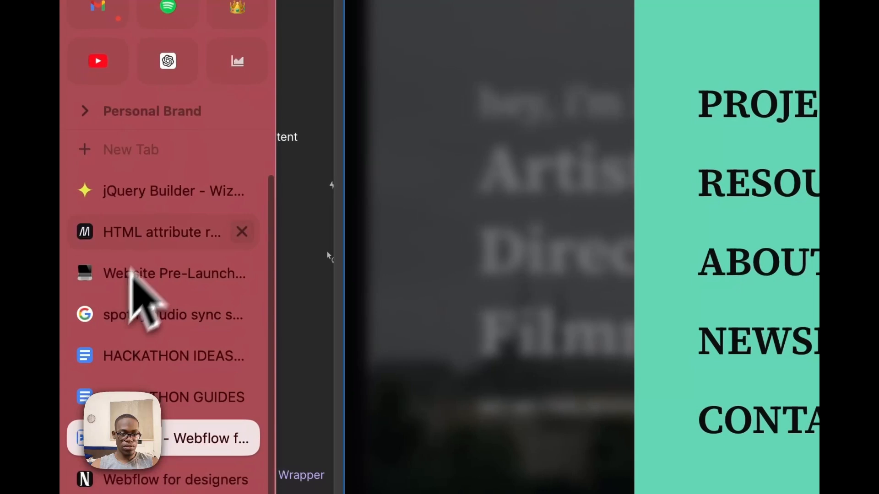
Step: Switch to jQuery Builder, set the class to remove to body-hid and copy all of the generated code
left_click(179, 188)
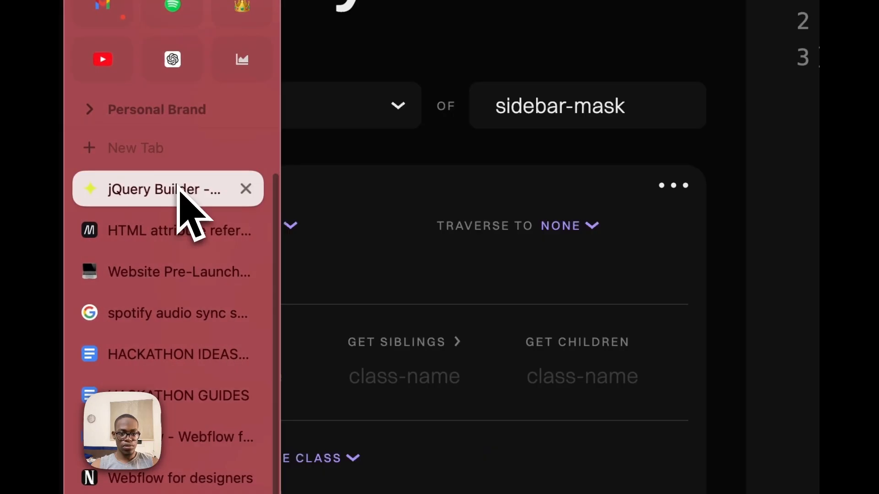
left_click(264, 434)
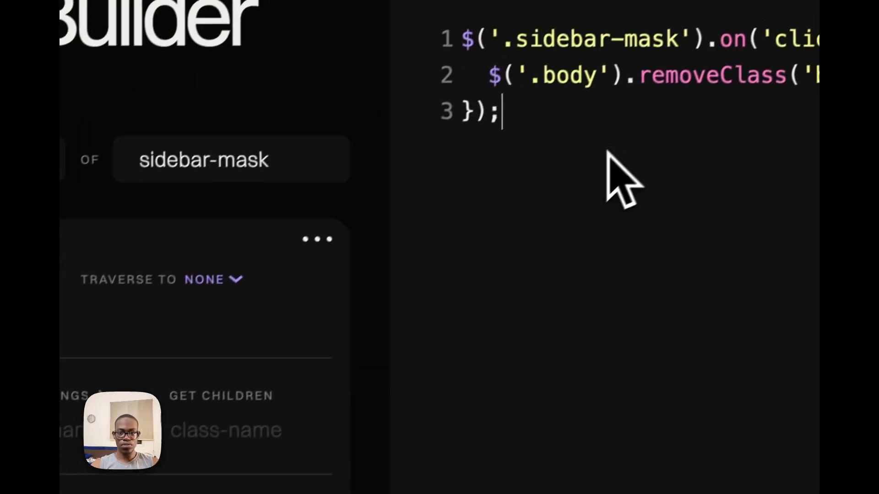
left_click_drag(608, 173, 446, 48)
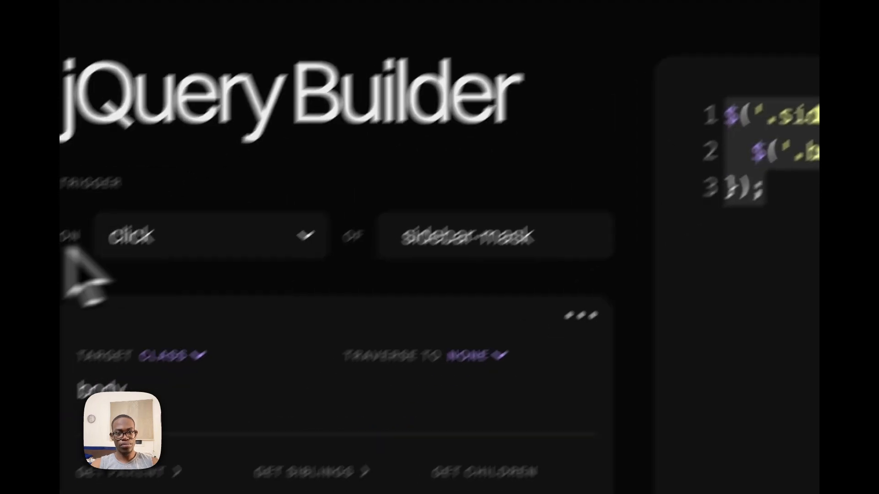
Step: Return to the Webflow Designer and open the Home page settings at the Navbar code before the closing body tag
mouse_move(60, 229)
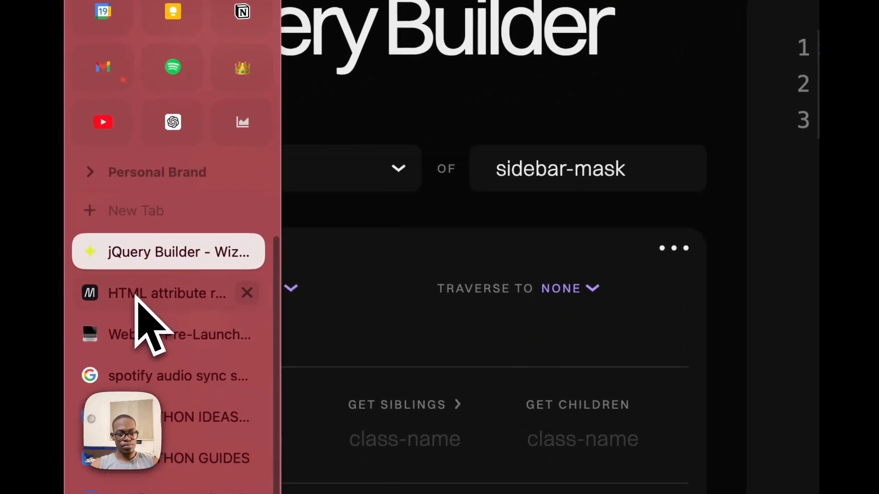
left_click(163, 447)
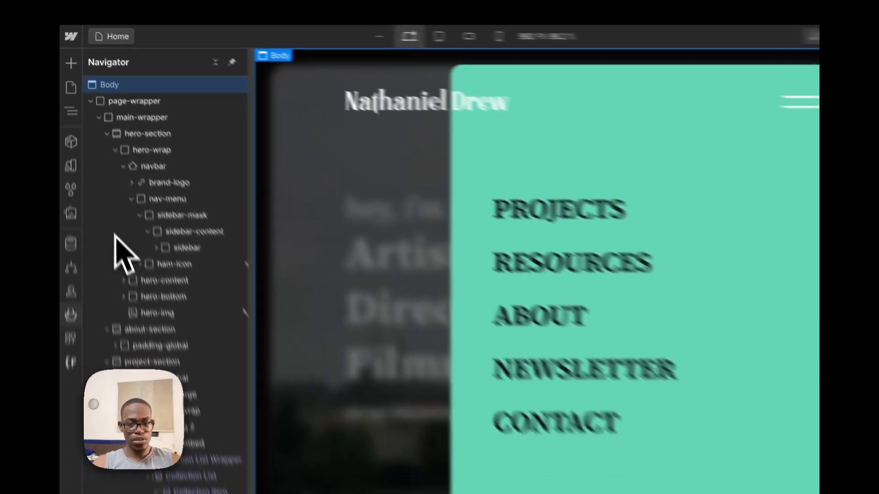
mouse_move(61, 243)
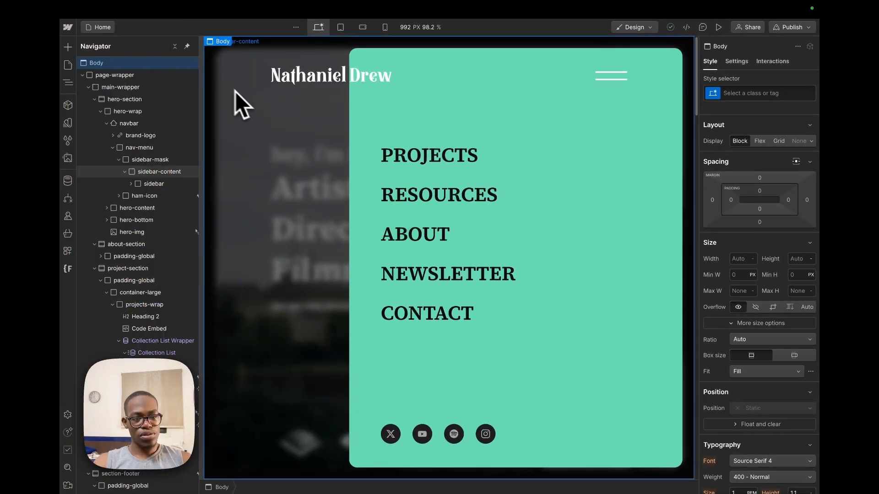
left_click(73, 65)
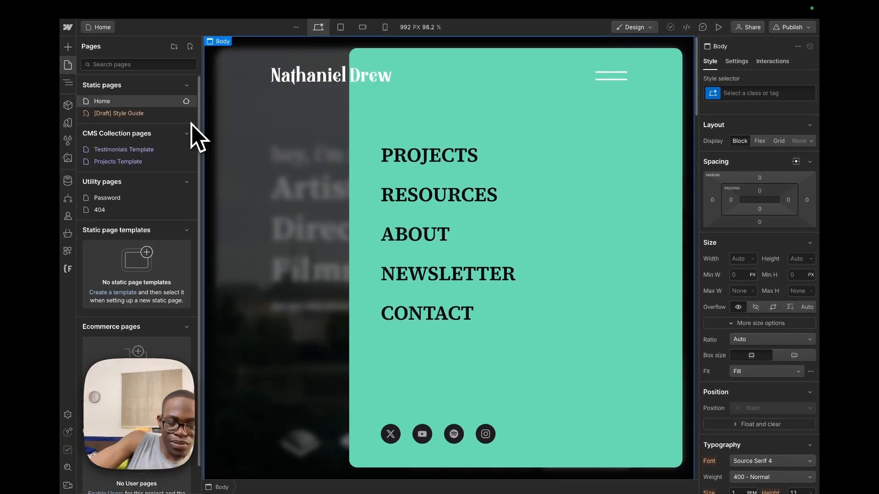
left_click(186, 101)
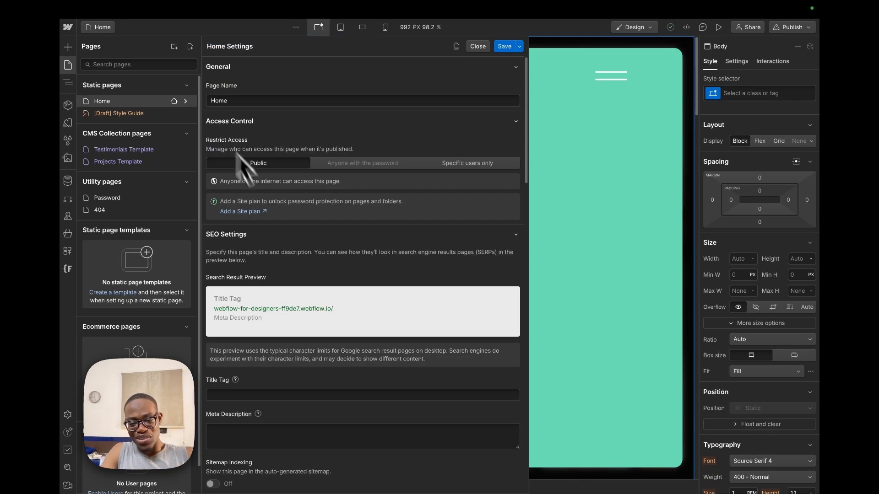
scroll(293, 297, "down", 20)
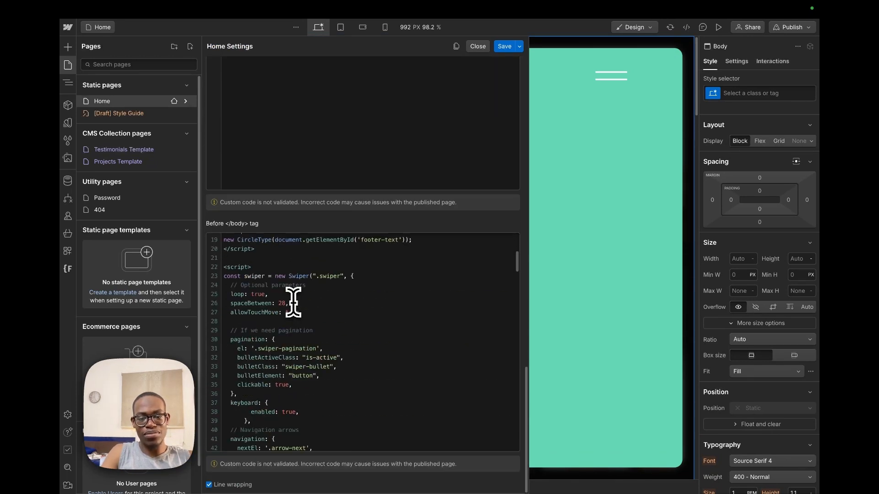
scroll(293, 302, "up", 15)
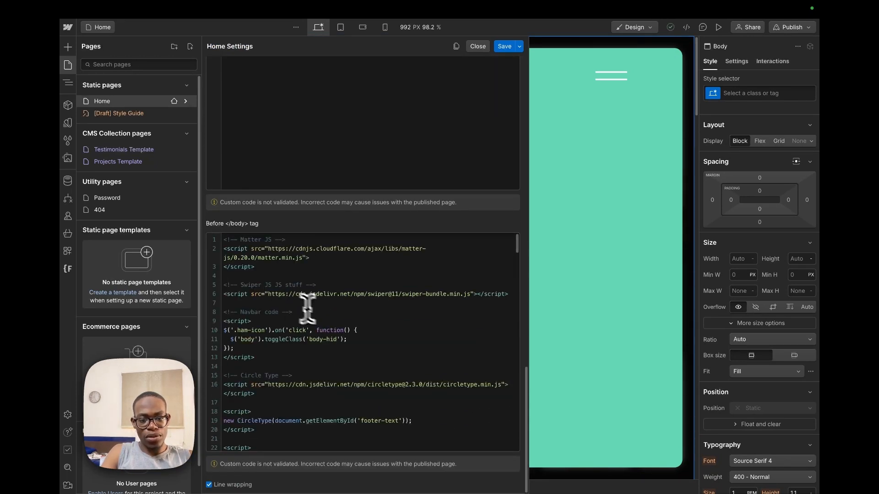
Step: Paste the sidebar-mask click handler below the ham-icon handler in the Navbar script, save it and publish the site to staging
left_click(319, 351)
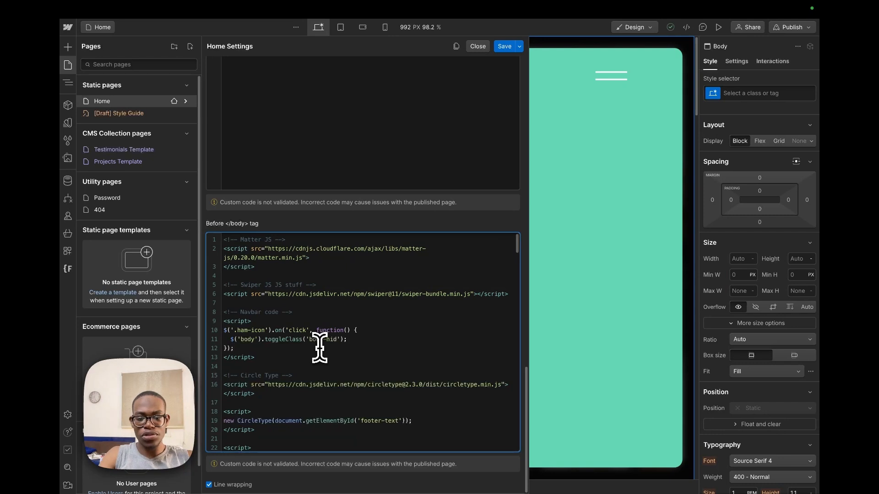
type("$('.sidebar-mask').on('click', function() {   $('.body').removeClass('body-hid'); });")
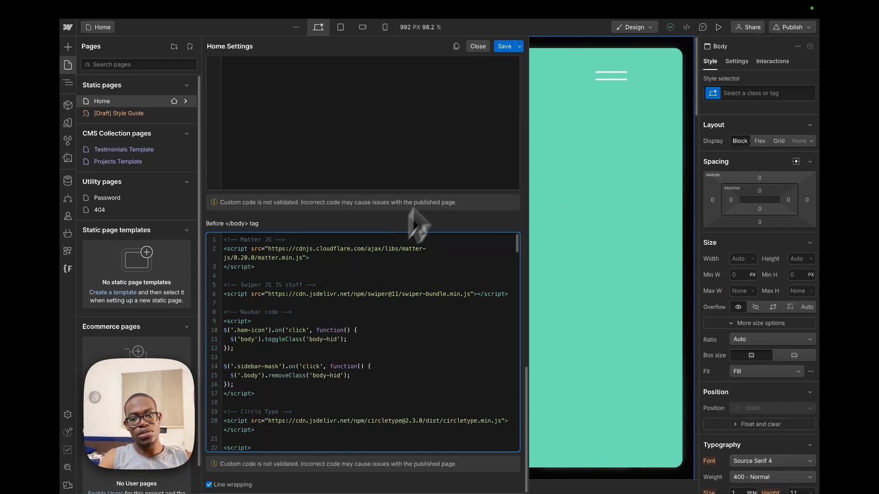
left_click(509, 49)
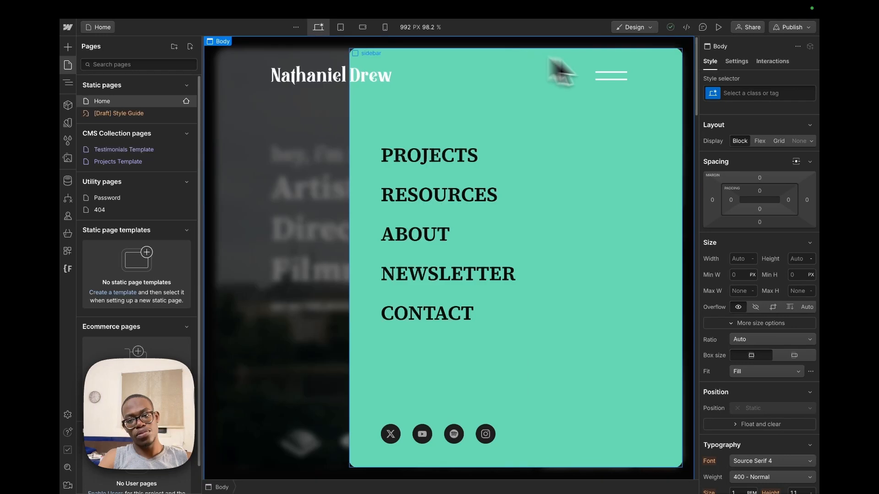
left_click(808, 29)
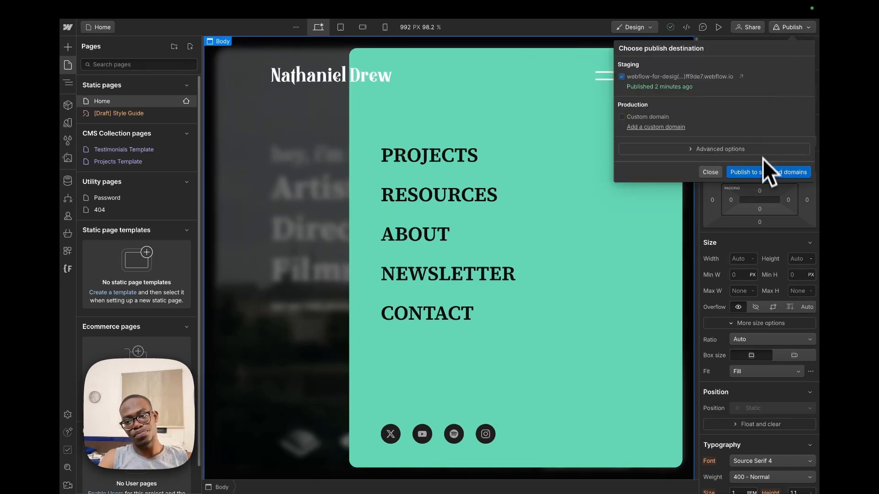
left_click(761, 173)
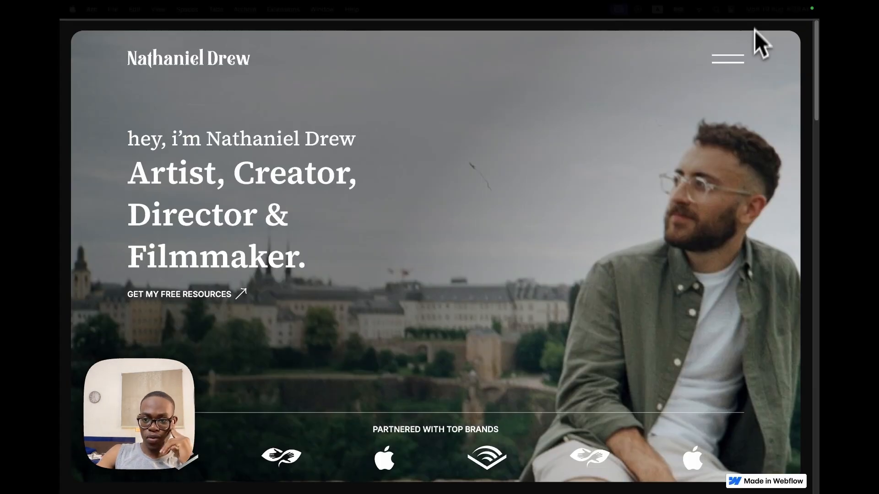
Step: On the published site, open the sidebar menu, follow the Projects link and close the menu through the blurred mask
left_click(730, 61)
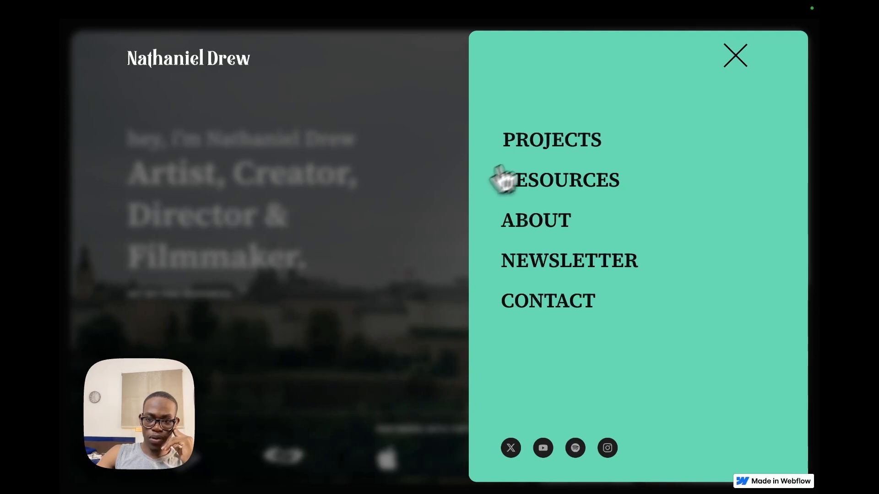
left_click(547, 146)
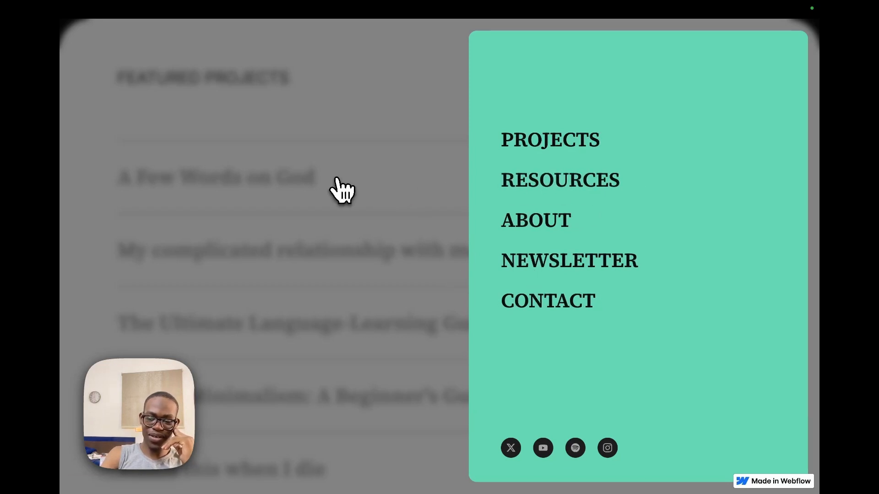
left_click(309, 226)
Step: Switch to jQuery Builder and set the action's target class to ham-icon
mouse_move(64, 210)
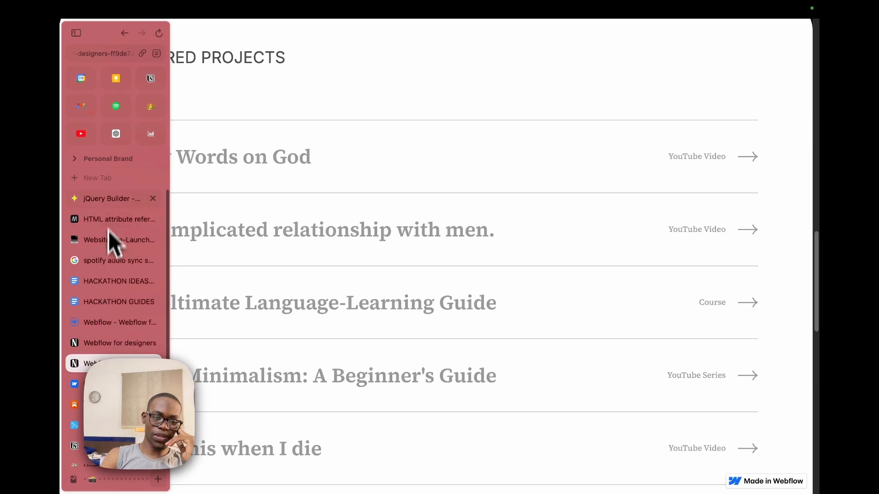
left_click(109, 201)
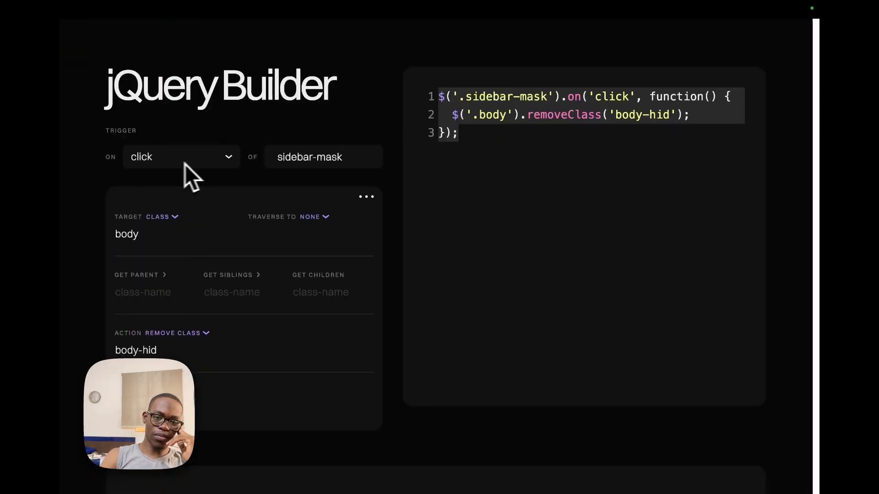
left_click(165, 241)
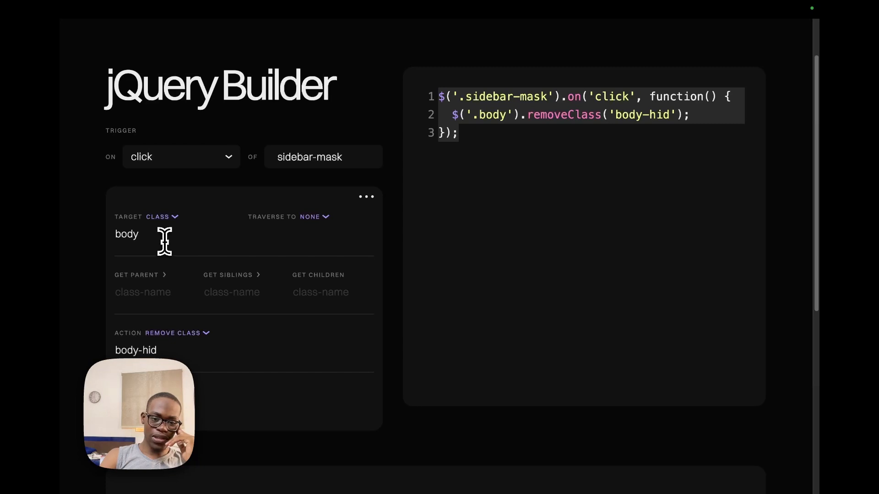
left_click_drag(164, 241, 108, 235)
type("ha")
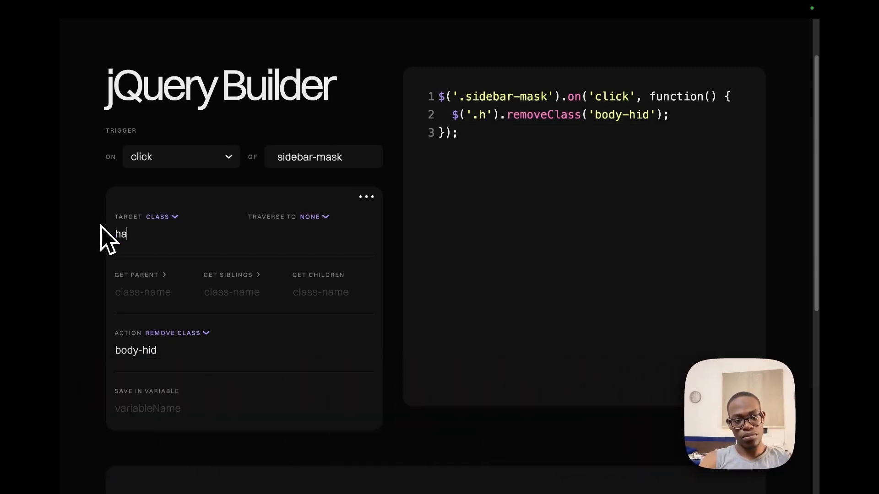
type("m")
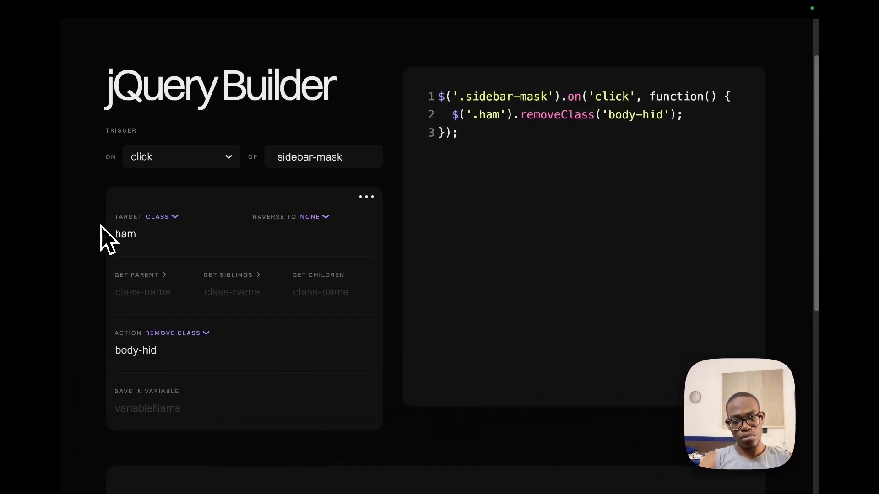
type("-icon")
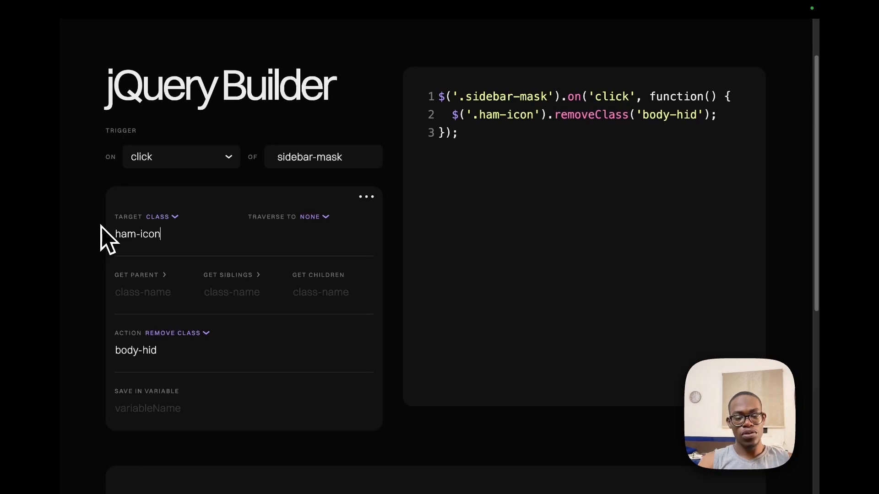
Step: Return to the Webflow Designer, close the publish options and set the sidebar-mask display to None
mouse_move(61, 259)
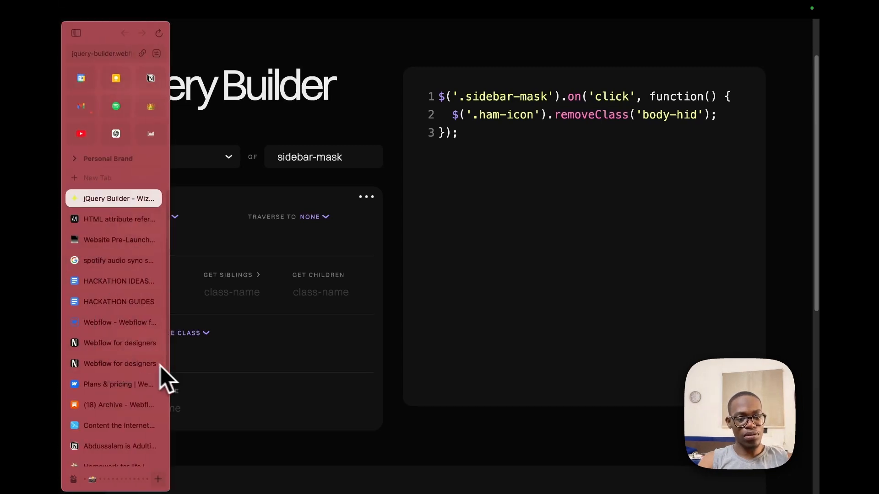
left_click(155, 364)
left_click(155, 344)
left_click(125, 325)
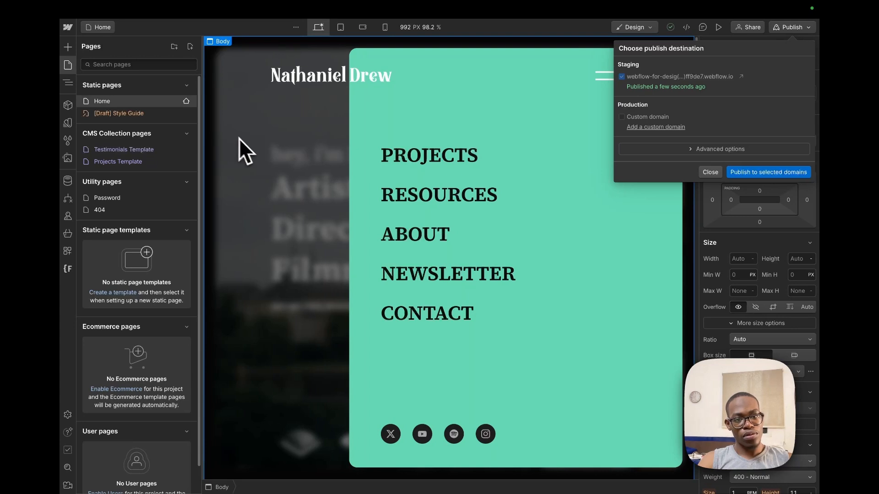
left_click(239, 138)
left_click(229, 134)
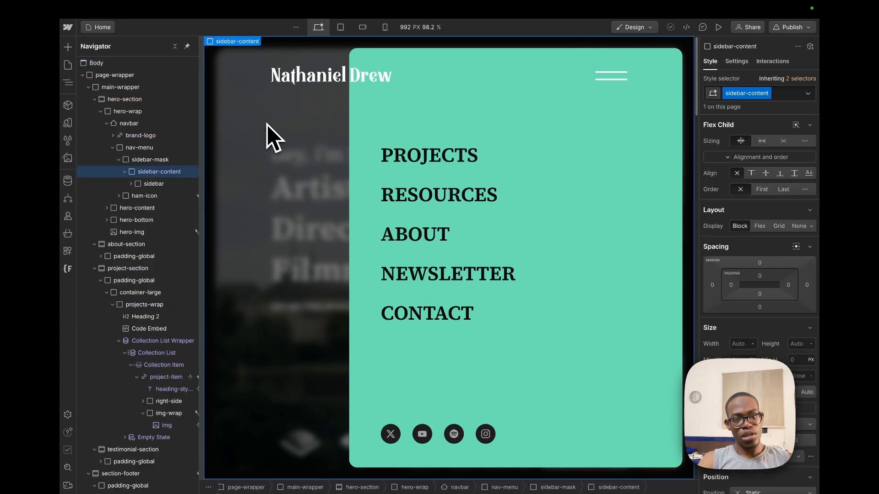
left_click(166, 161)
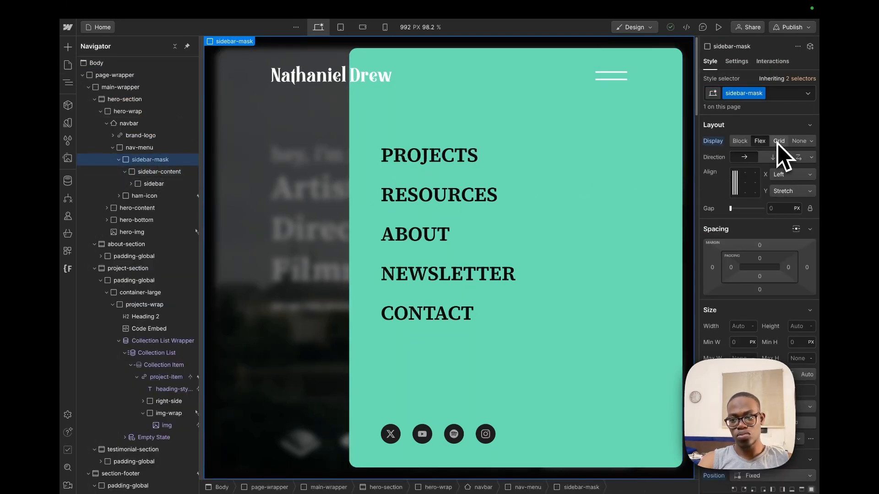
left_click(799, 141)
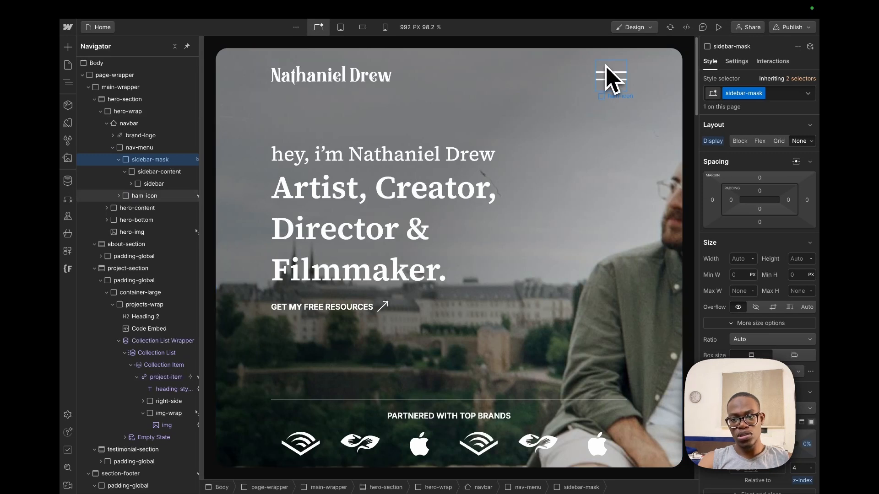
Step: Select the hamburger icon in the page's navbar and highlight its class name in the style selector
left_click(612, 89)
left_click(614, 90)
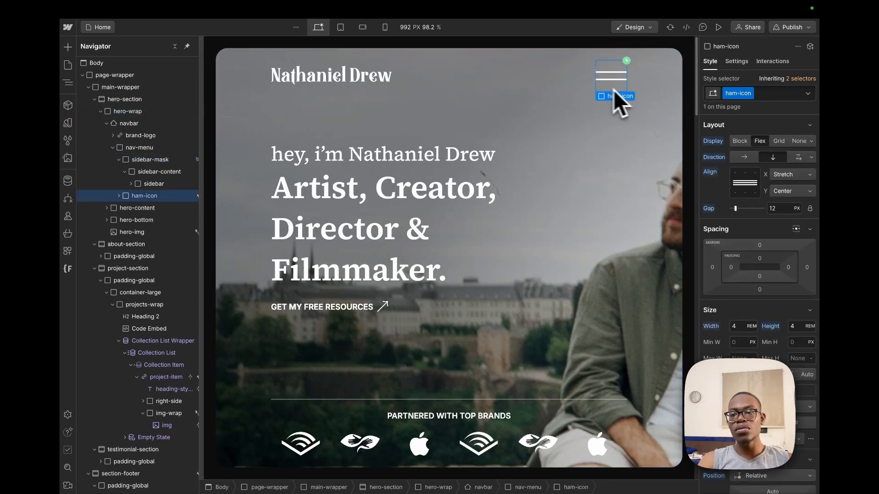
double_click(742, 93)
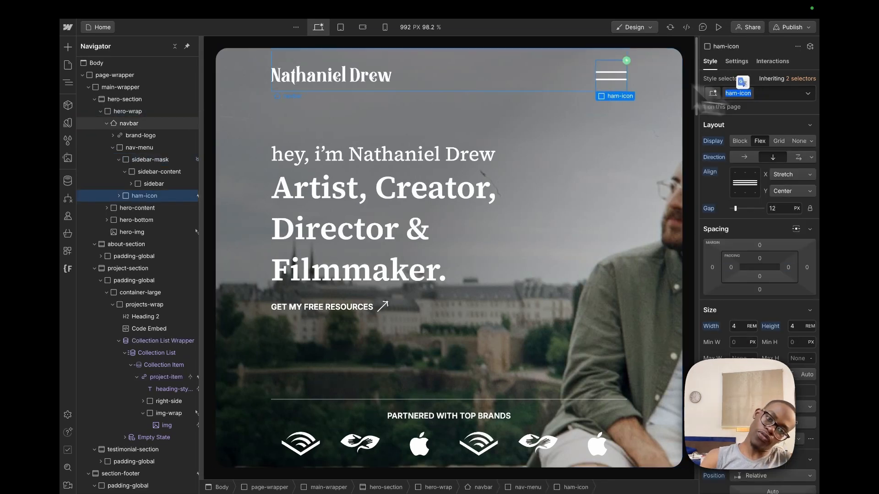
Step: Switch to jQuery Builder, set the ham-icon action to click and copy the generated sidebar-mask handler
mouse_move(64, 117)
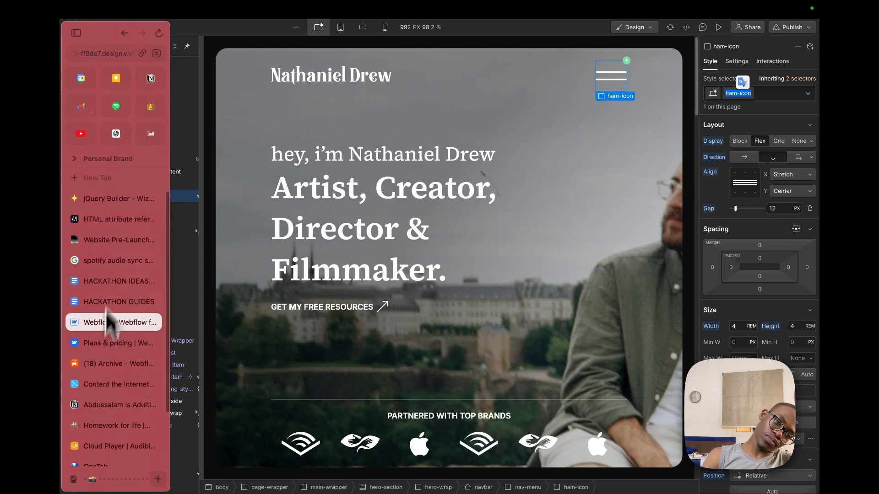
left_click(110, 198)
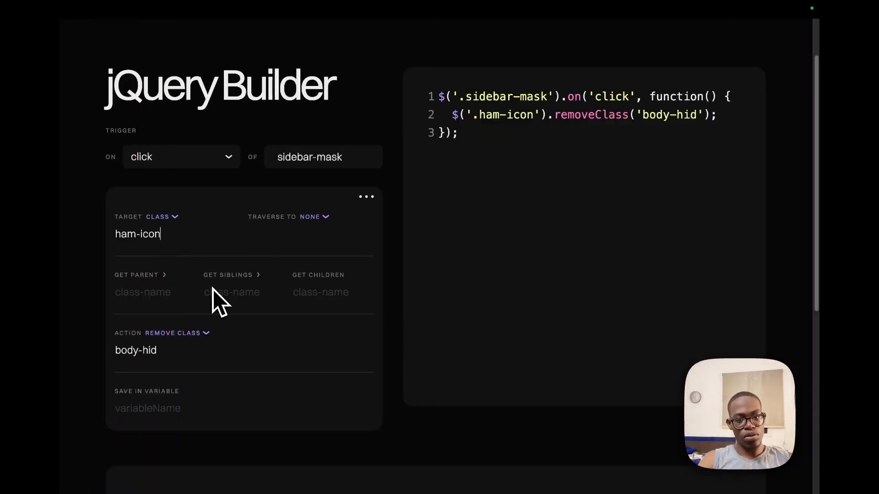
left_click(204, 333)
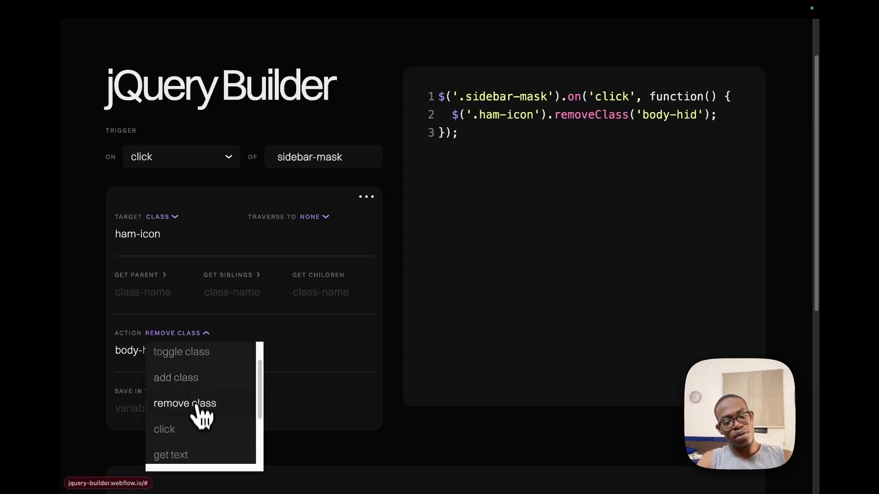
left_click(194, 432)
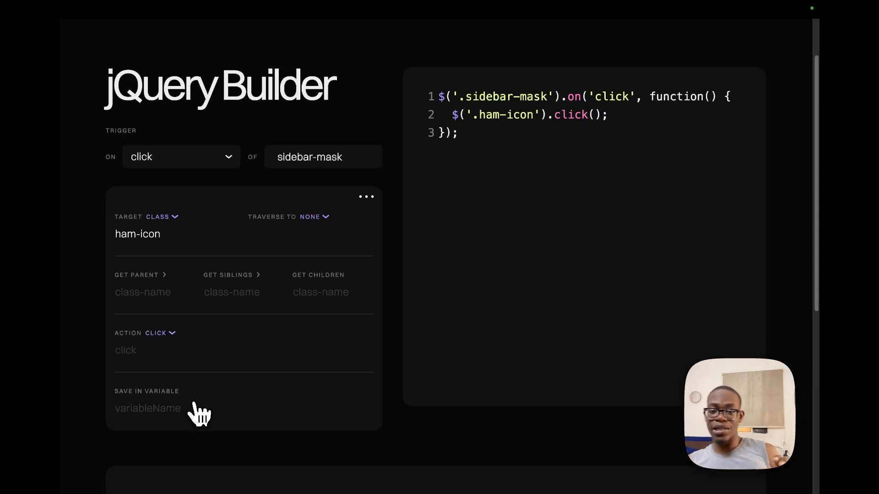
left_click(502, 159)
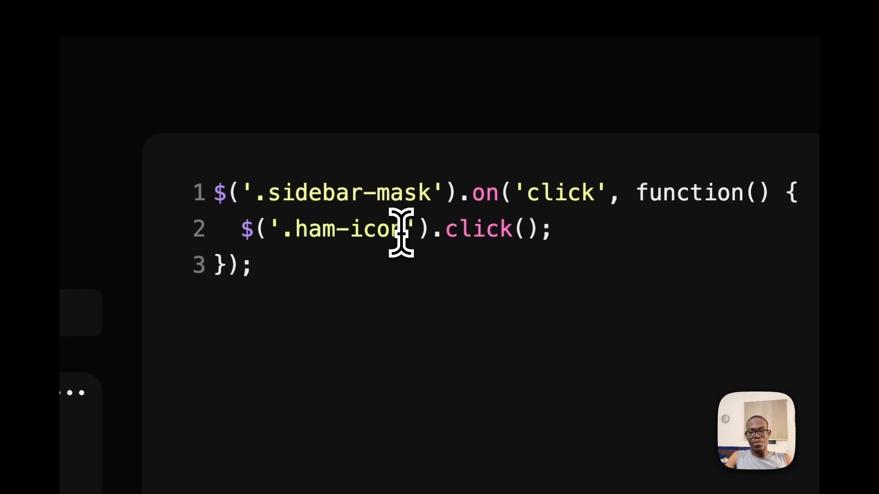
left_click_drag(559, 288, 210, 193)
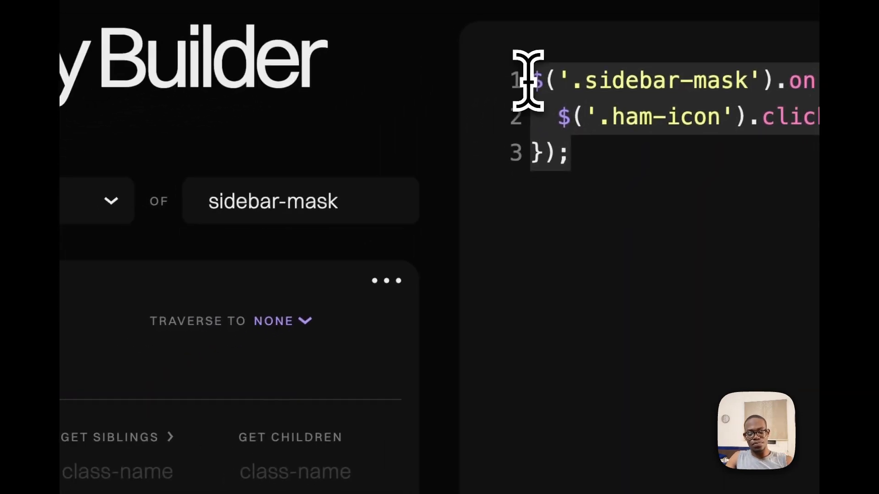
Step: Back in the Webflow Designer, replace the sidebar-mask handler in the Home page's Navbar script with the copied code that clicks ham-icon
mouse_move(61, 171)
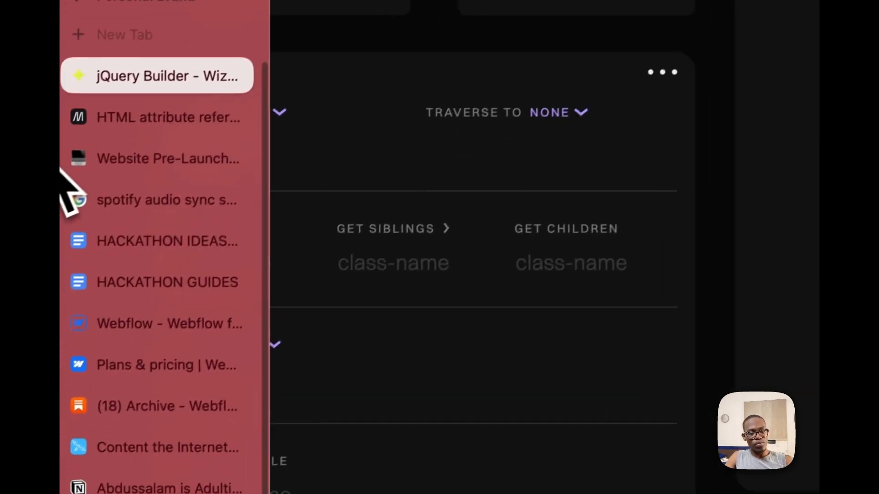
left_click(175, 322)
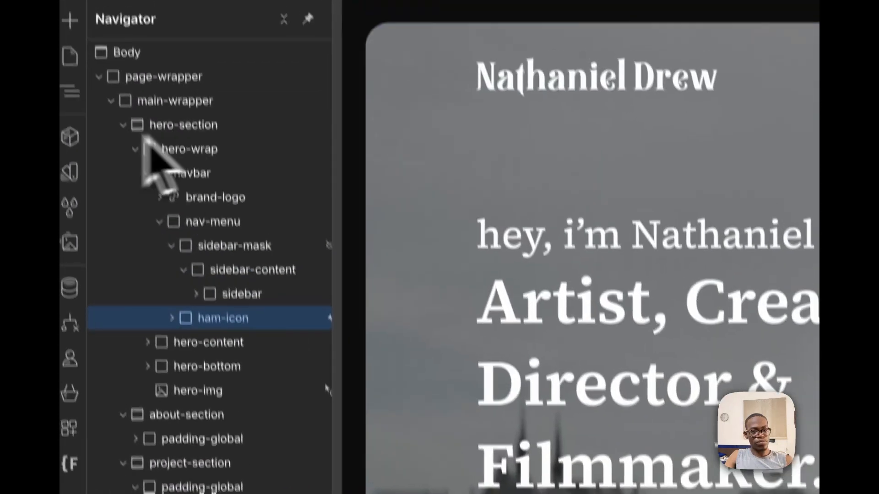
left_click(72, 60)
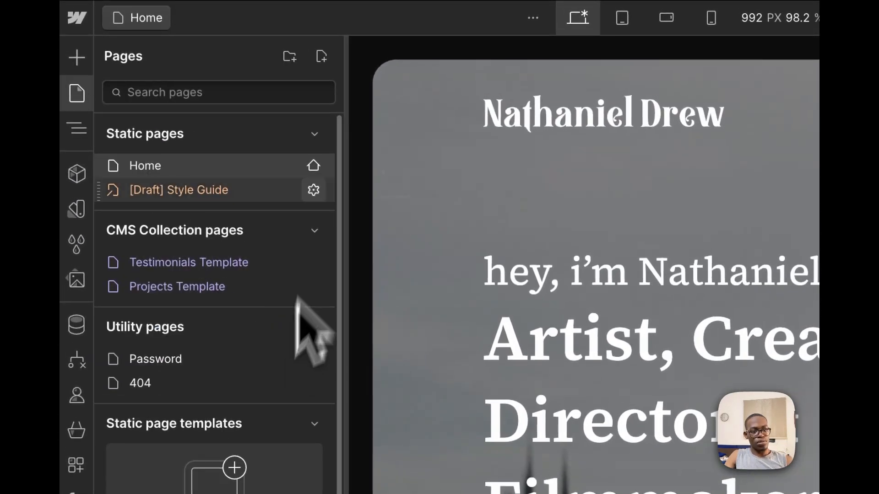
left_click(313, 166)
scroll(586, 412, "down", 15)
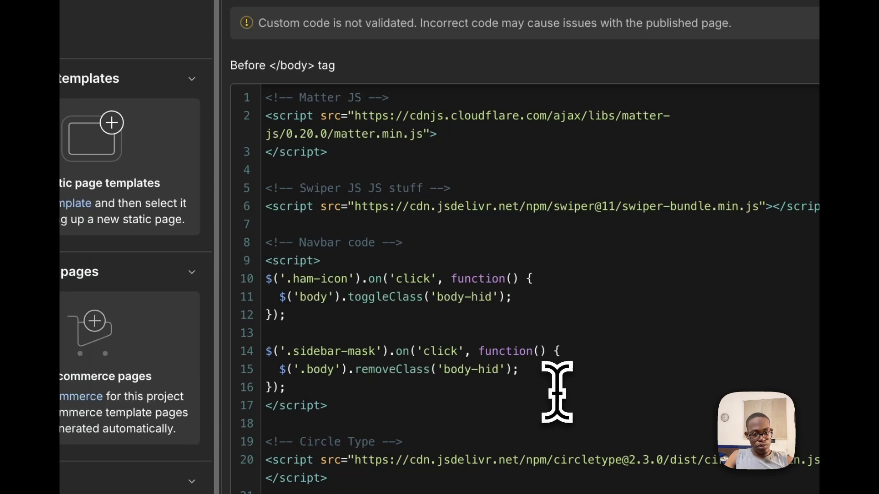
left_click_drag(363, 392, 261, 343)
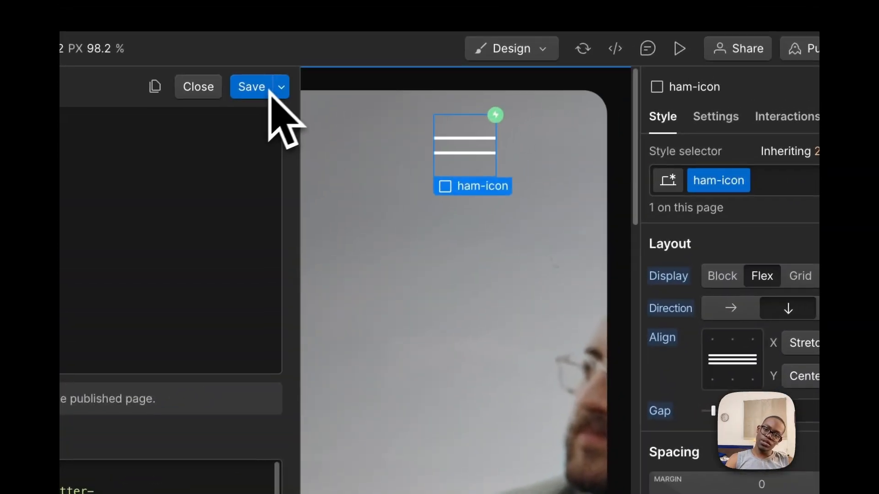
Step: Save the Home page settings and publish the site to the staging domain
left_click(269, 90)
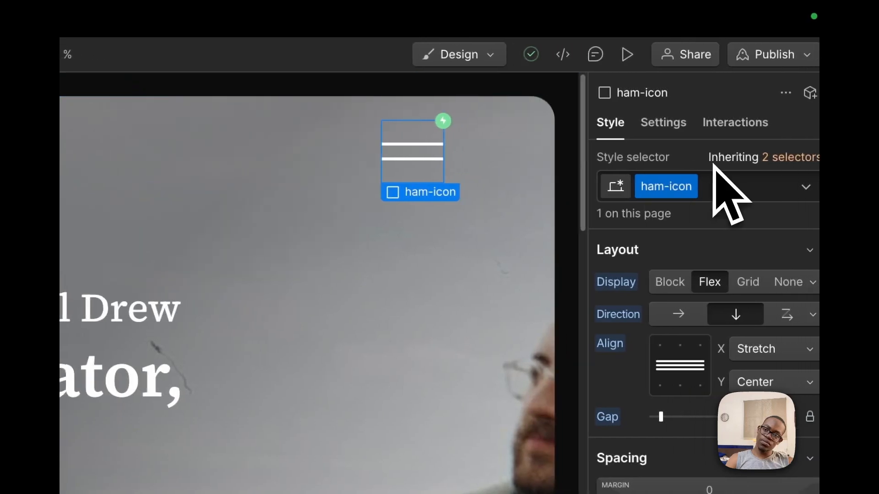
left_click(772, 55)
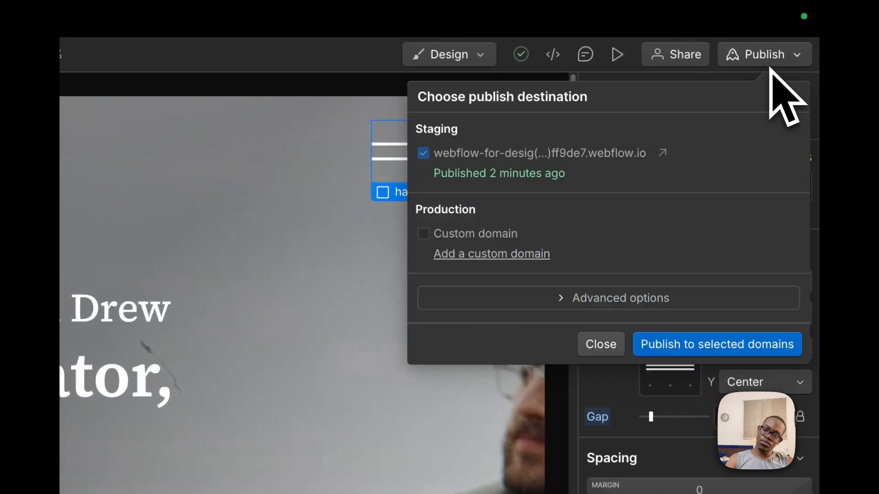
left_click(710, 347)
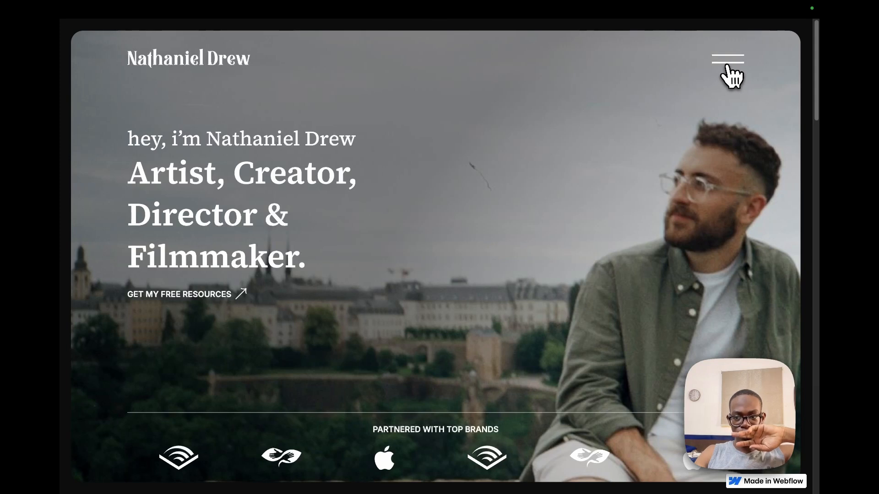
Step: On the published site, open the sidebar menu and close it through the blurred mask twice, checking page scrolling in between
left_click(728, 69)
left_click(261, 216)
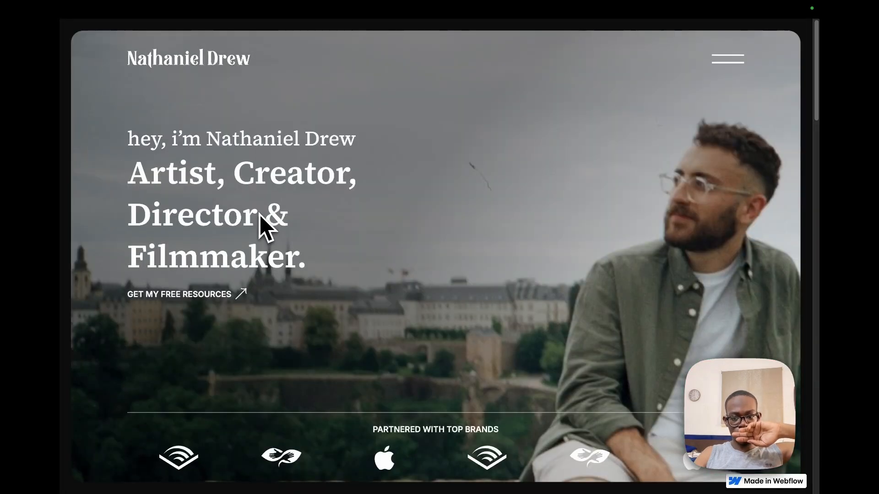
scroll(502, 252, "down", 10)
scroll(504, 249, "up", 10)
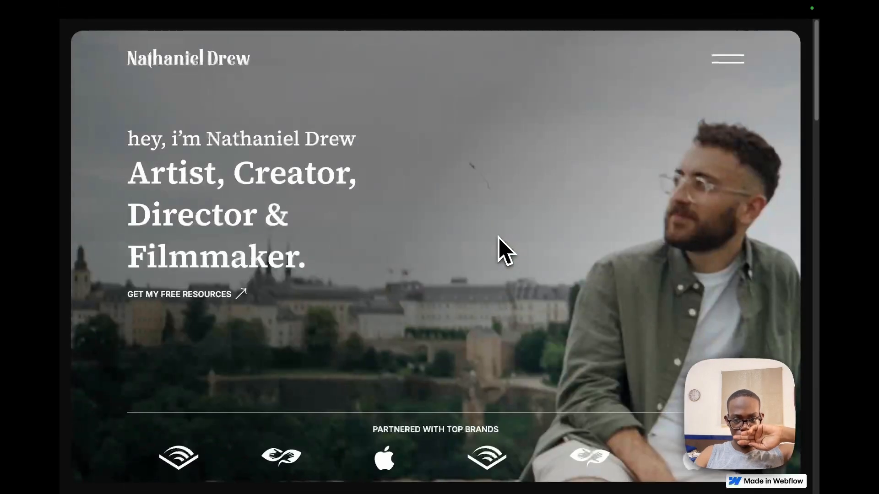
left_click(721, 64)
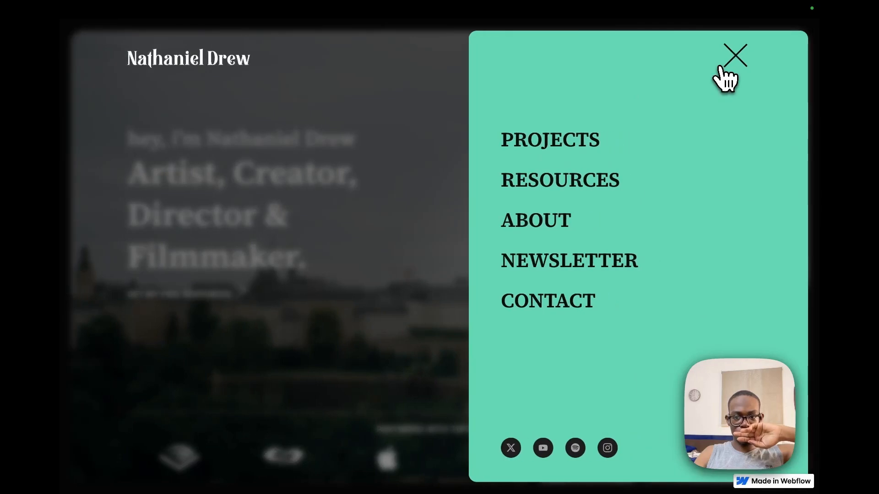
left_click(314, 220)
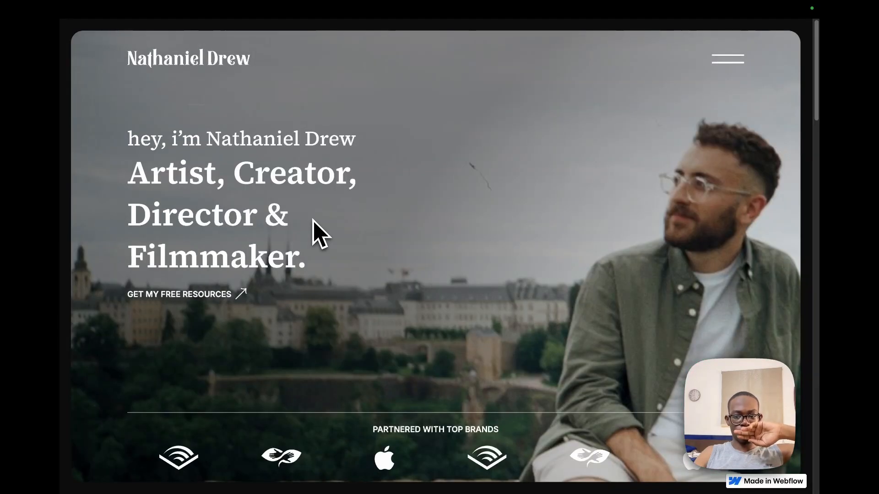
Step: Open the sidebar menu, follow the Projects link and return to the top of the page
left_click(735, 60)
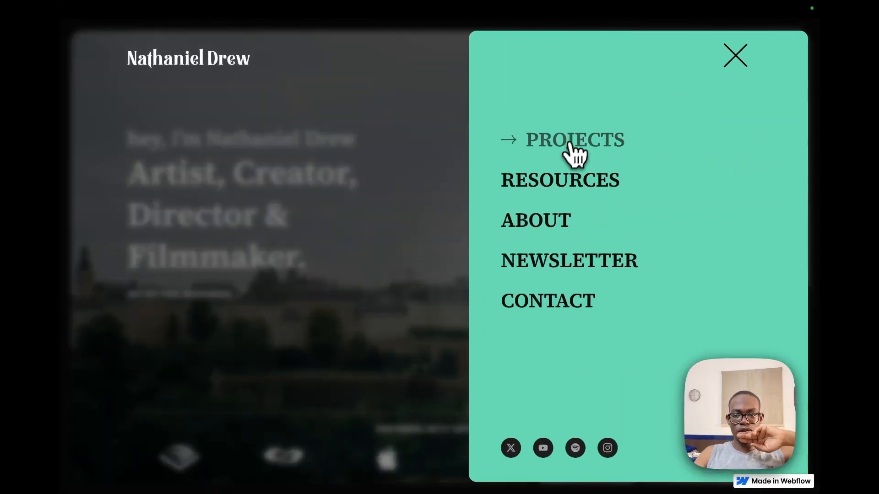
left_click(570, 143)
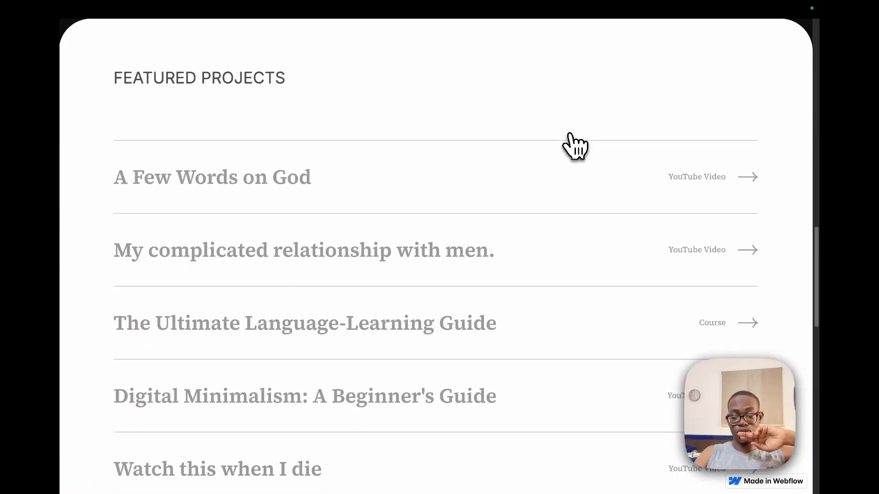
scroll(572, 142, "up", 20)
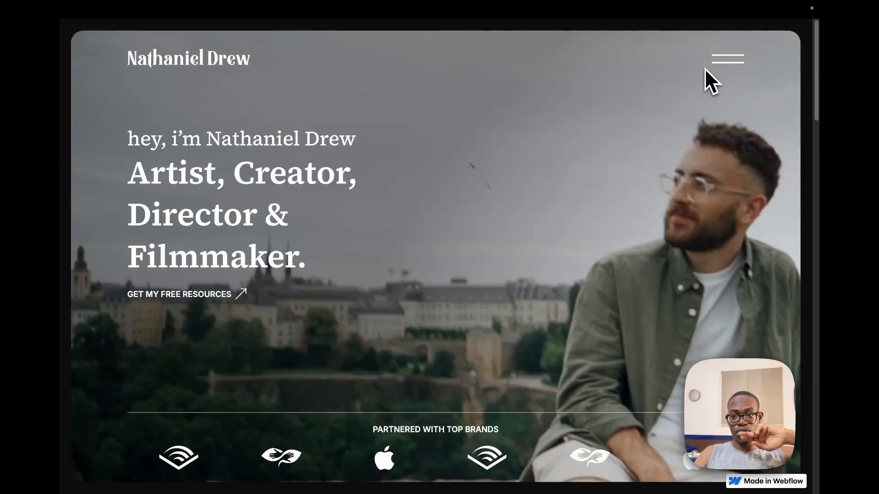
Step: Open the sidebar menu and try the Contact link twice
left_click(724, 64)
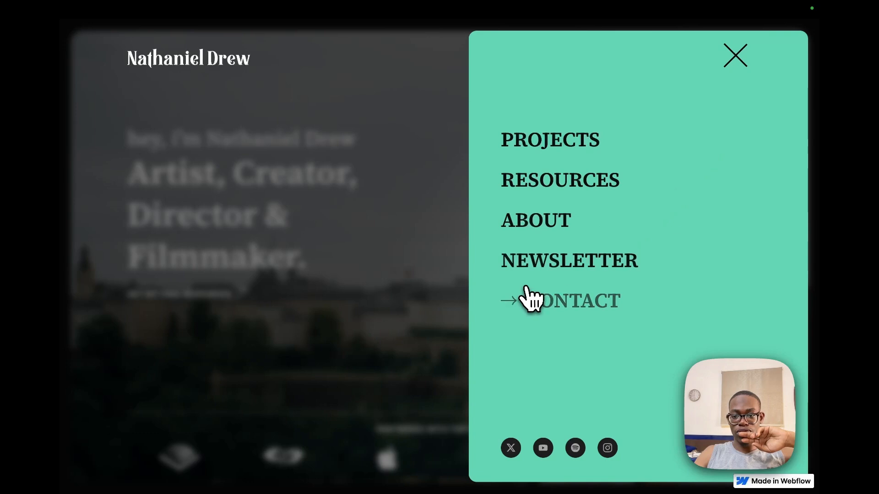
left_click(533, 291)
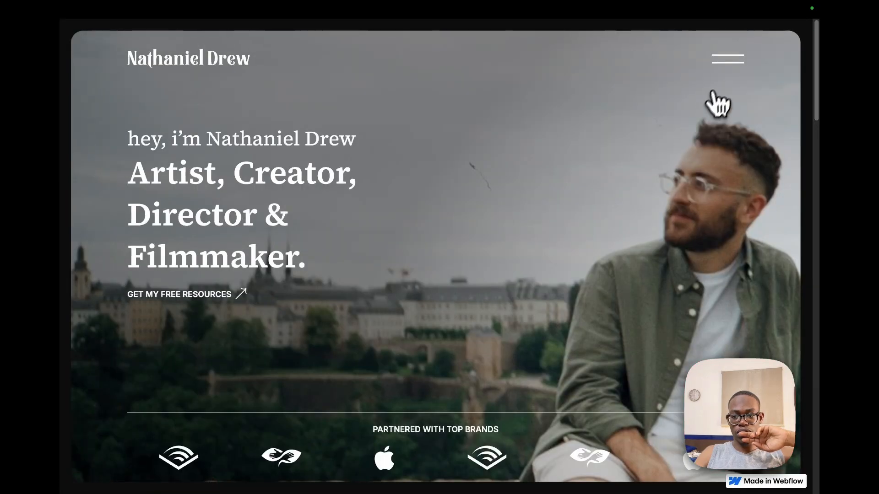
left_click(724, 62)
left_click(559, 304)
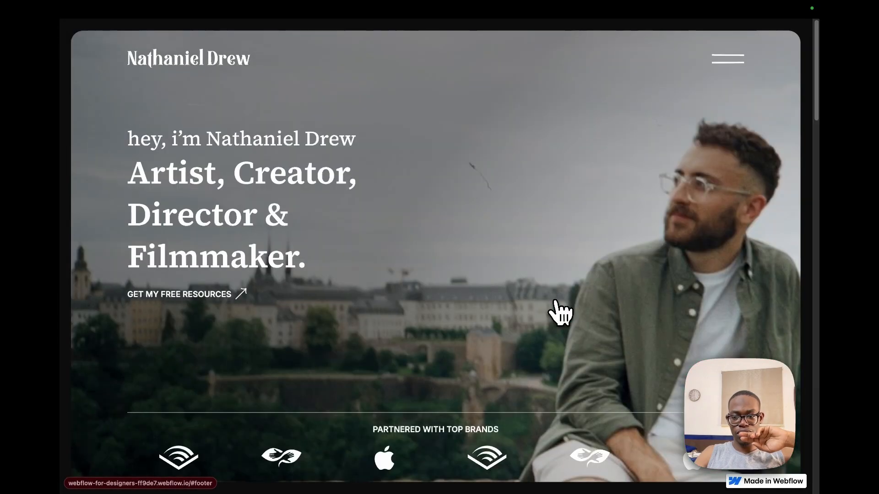
Step: Test the Resources and About links from the sidebar menu, and return to the top of the page
left_click(727, 61)
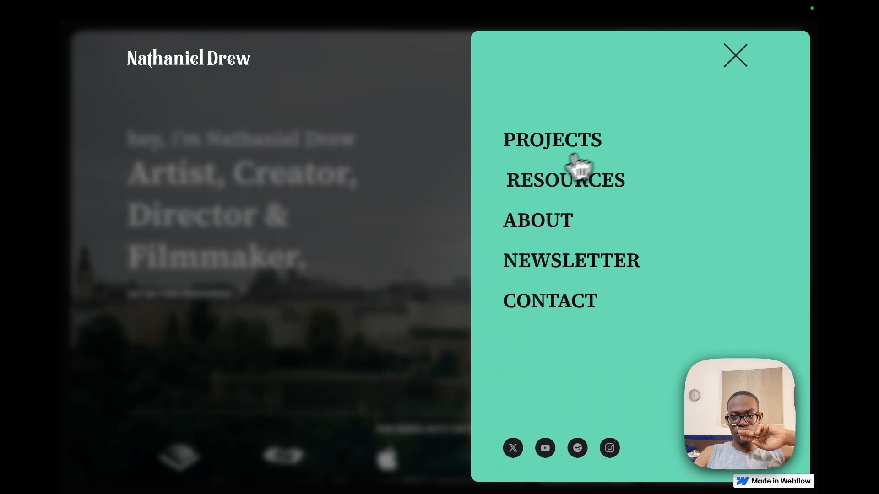
left_click(555, 184)
left_click(717, 68)
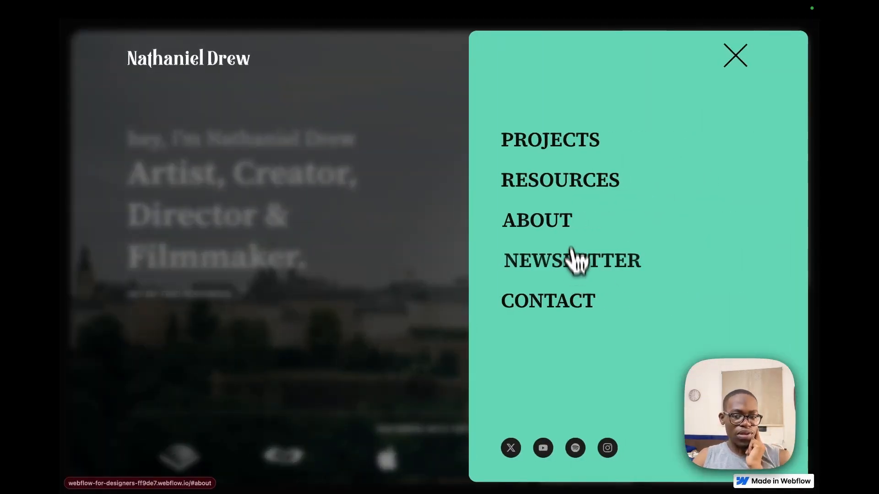
left_click(572, 228)
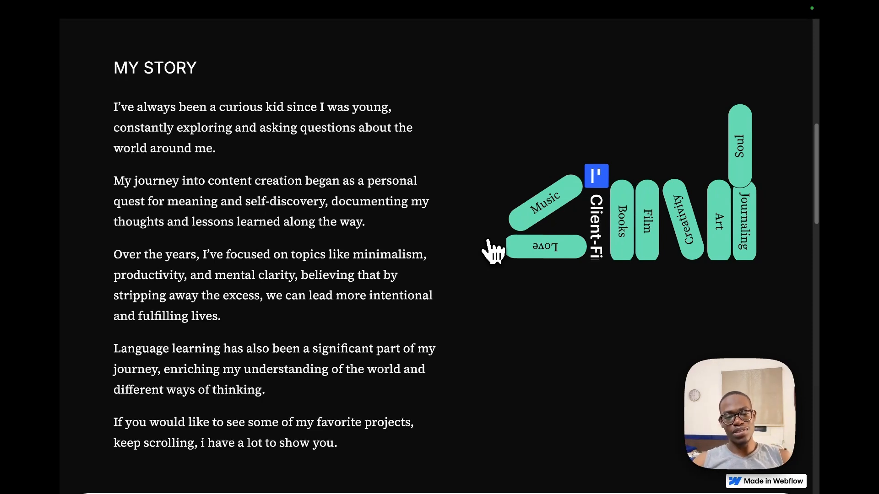
scroll(488, 243, "up", 10)
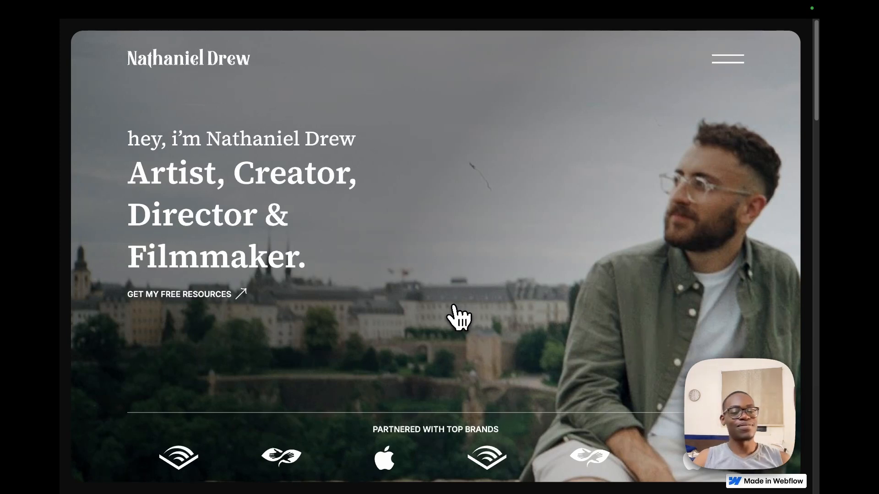
Step: Review the published page from the hero down to the testimonials and advance the testimonial slider to its third quote
scroll(465, 308, "down", 3)
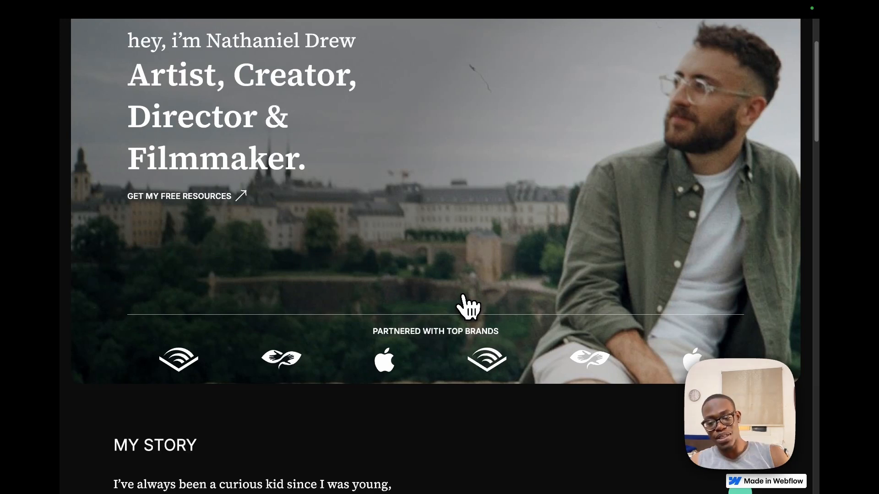
scroll(446, 320, "down", 2)
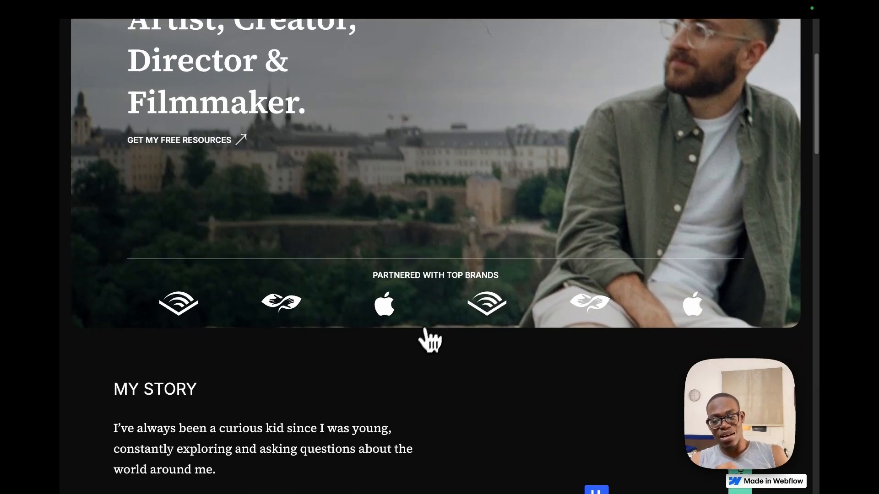
scroll(426, 348, "down", 5)
scroll(421, 353, "down", 15)
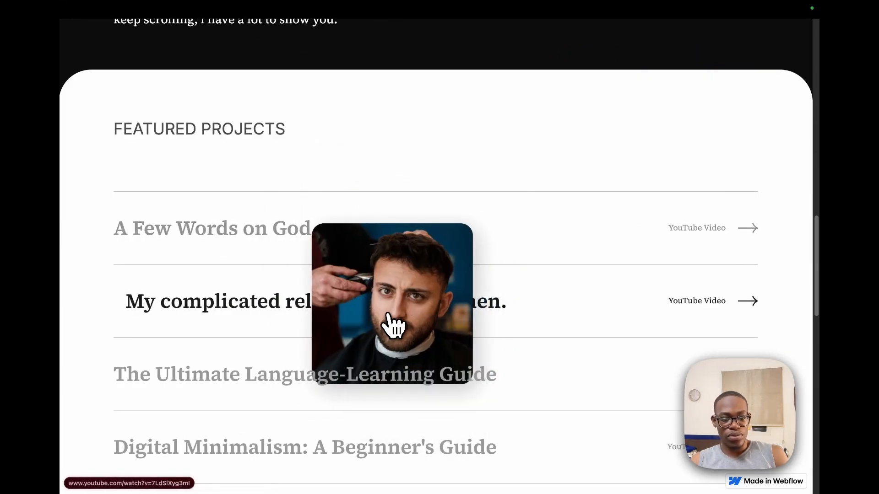
scroll(366, 348, "down", 9)
scroll(467, 338, "down", 3)
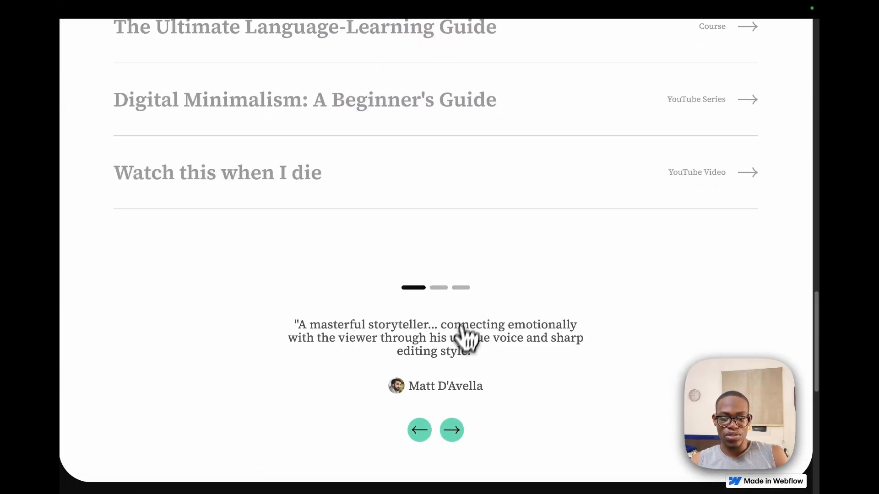
left_click(452, 350)
left_click(452, 351)
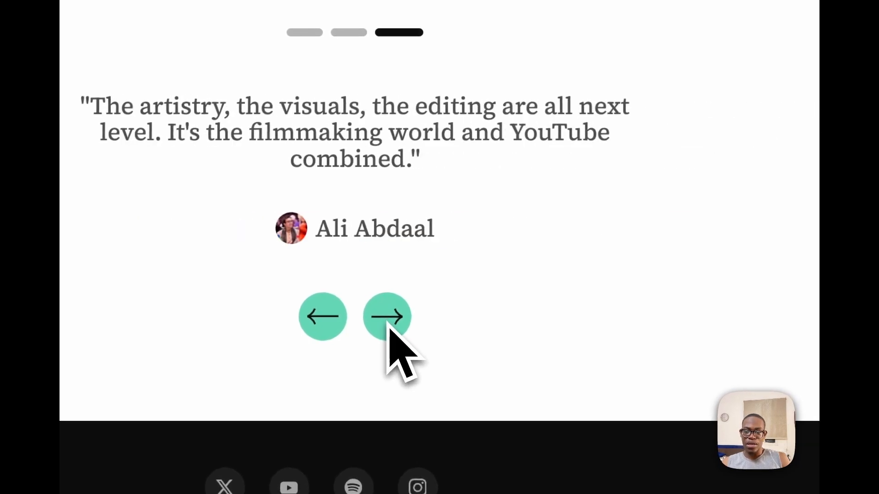
Step: Test the footer's email address link and circular Email Me badge, cancelling each request to open Mail, and return up the page
scroll(439, 357, "down", 5)
left_click(393, 175)
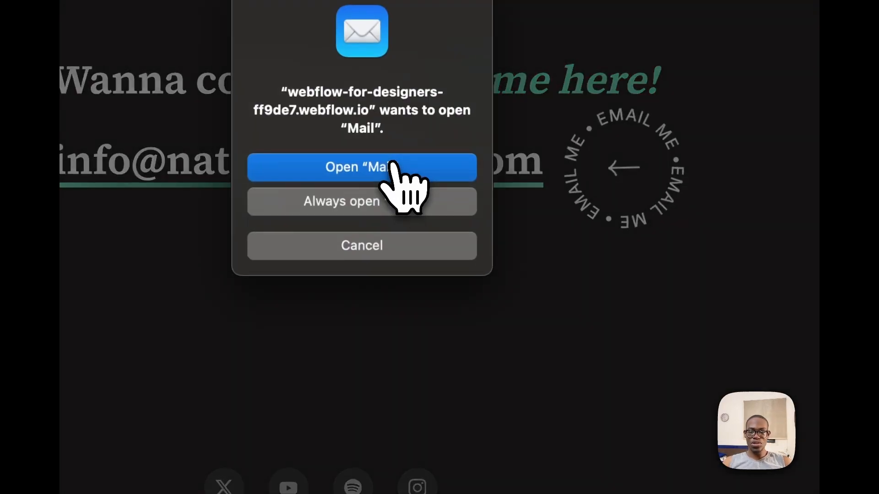
left_click(418, 249)
left_click(606, 199)
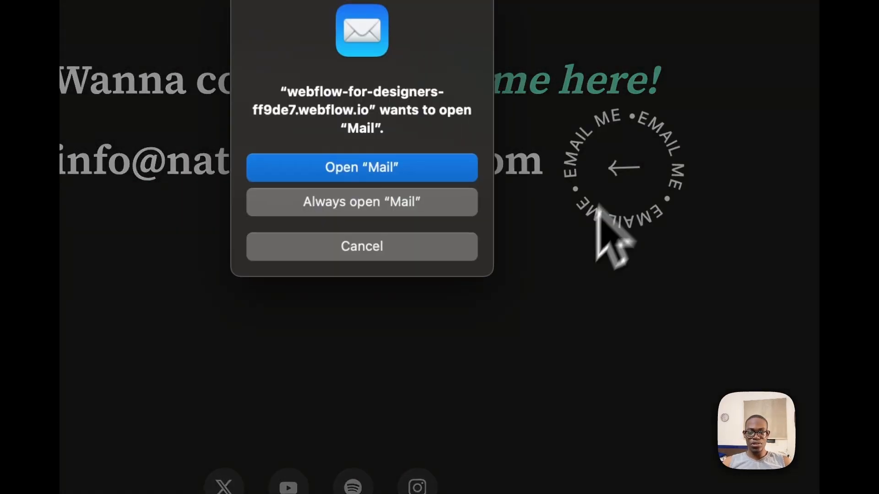
left_click(430, 254)
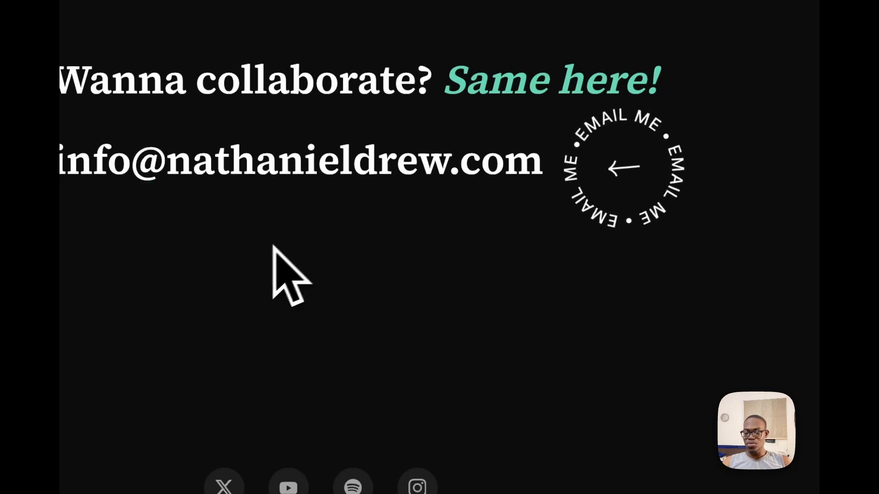
scroll(283, 261, "up", 5)
scroll(279, 249, "up", 15)
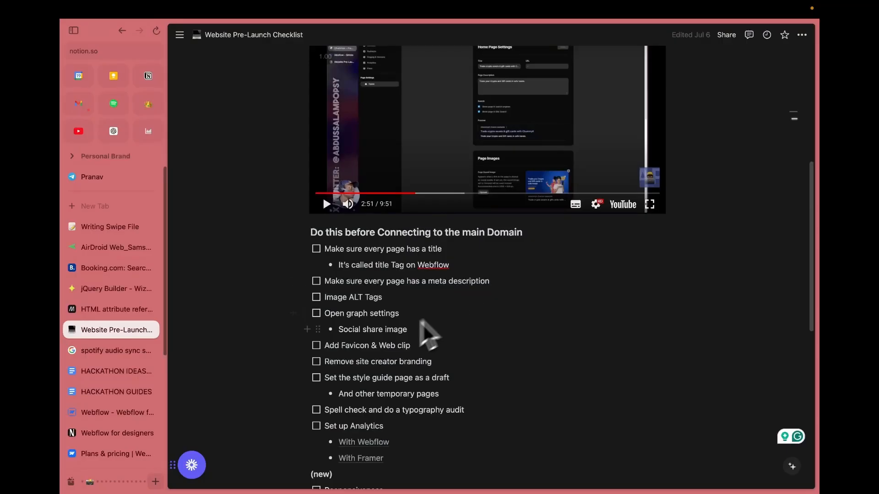
Step: Review the Website Pre-Launch Checklist in Notion, from its title and video down to the items in the (new) section
scroll(423, 337, "down", 5)
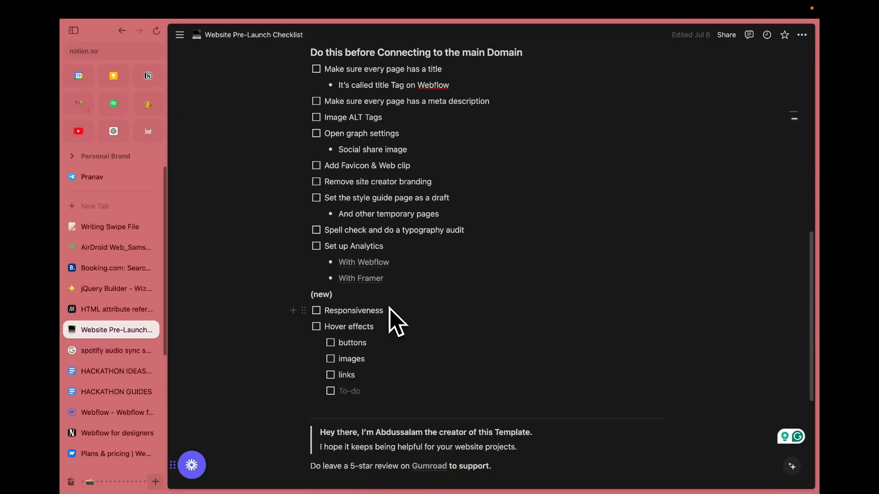
scroll(390, 305, "up", 3)
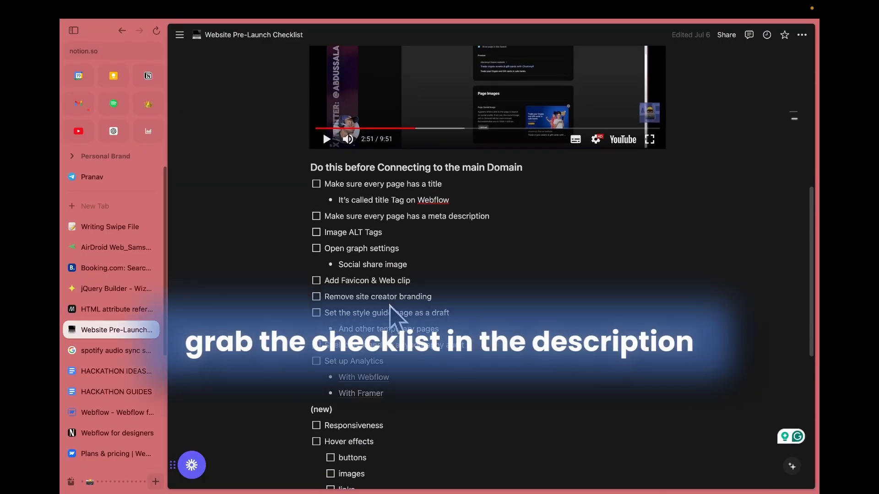
scroll(390, 306, "up", 8)
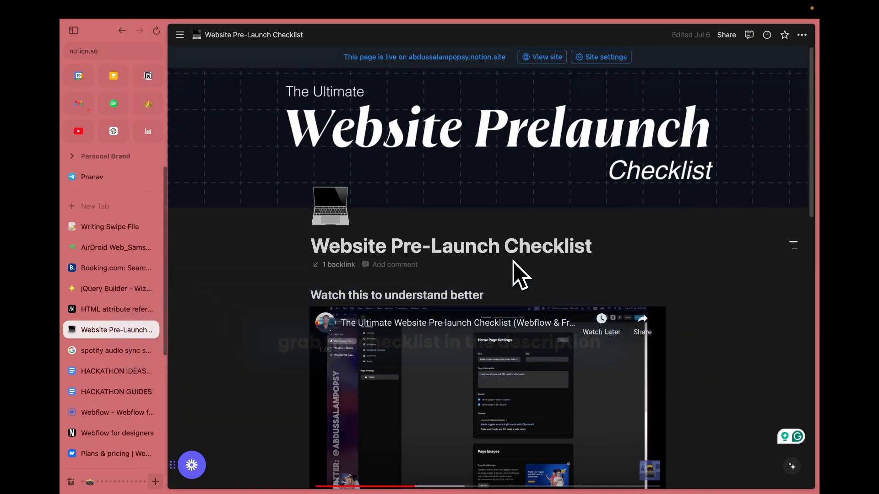
scroll(389, 299, "down", 1)
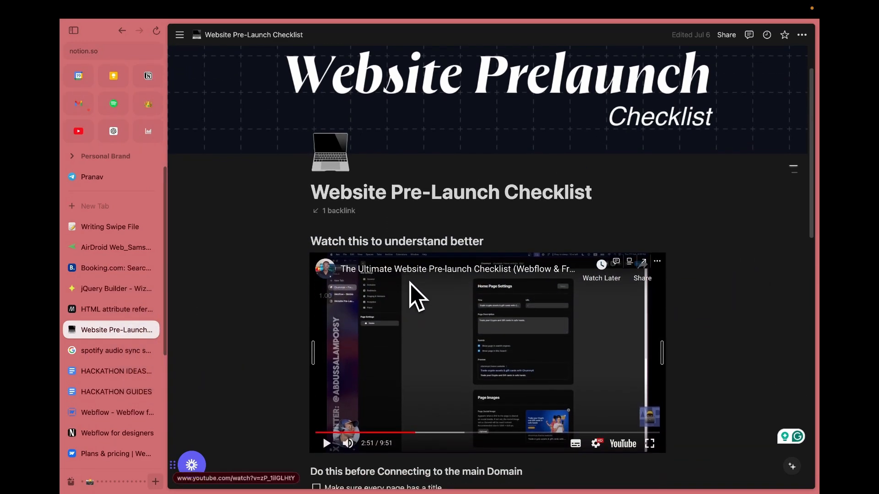
scroll(413, 298, "down", 4)
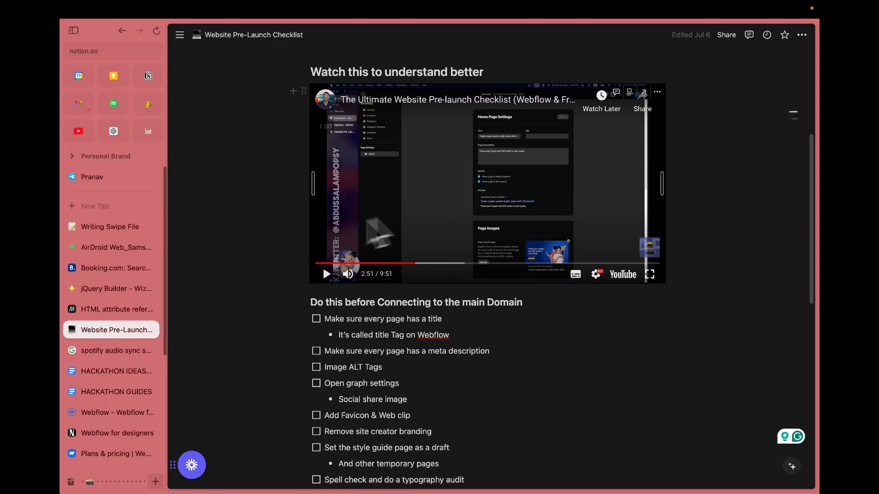
scroll(472, 275, "down", 9)
scroll(408, 312, "up", 3)
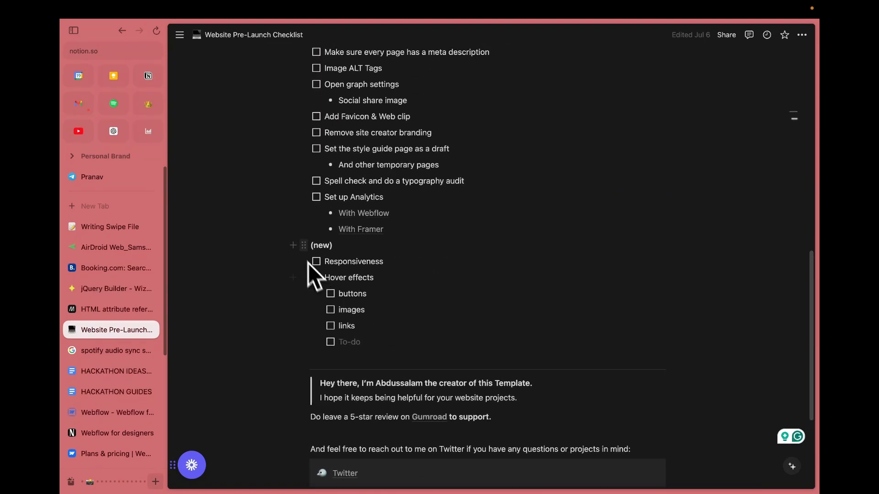
Step: Mark Responsiveness, Hover effects, buttons and images as done in the checklist's (new) section, leaving links unticked
left_click(316, 261)
left_click(316, 277)
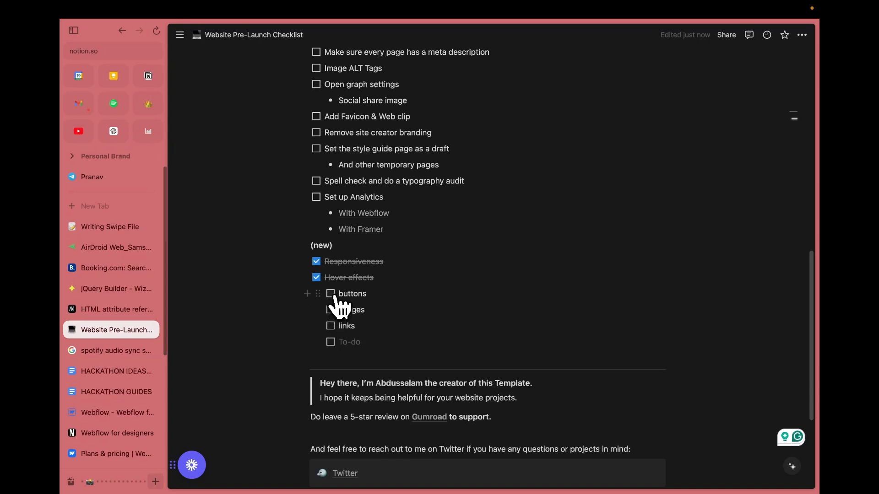
left_click(330, 293)
left_click(331, 310)
left_click(331, 325)
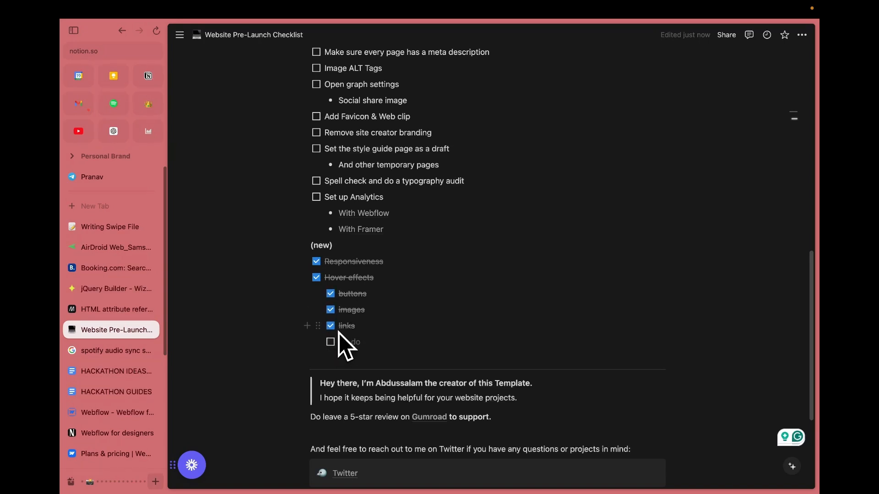
left_click(331, 327)
Step: Mark "Set the style guide page as a draft" as done, and tick and untick "Remove site creator branding"
scroll(392, 328, "up", 3)
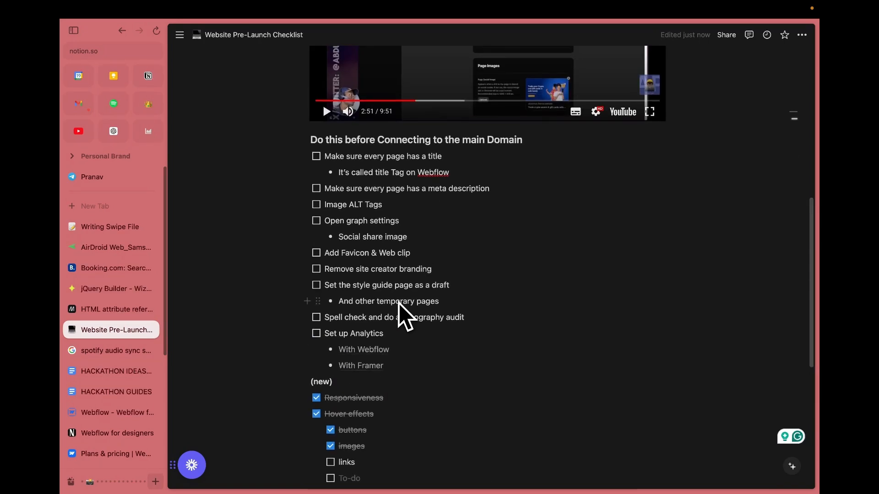
mouse_move(374, 358)
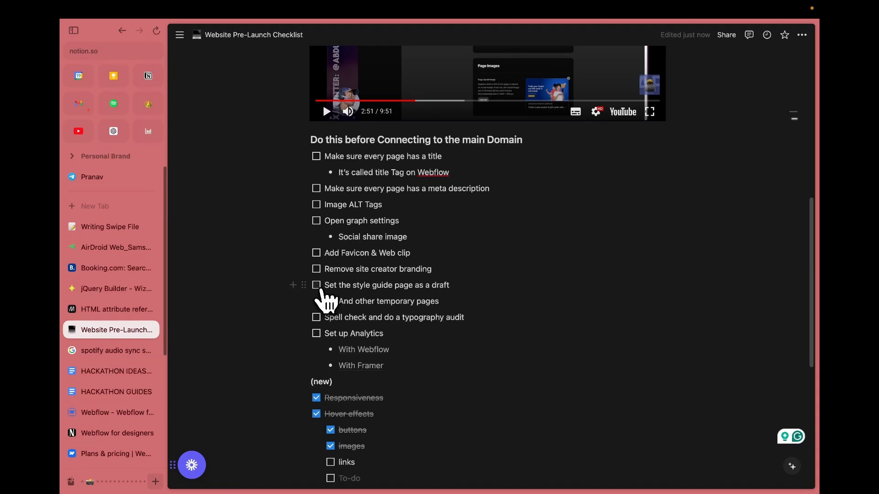
left_click(320, 289)
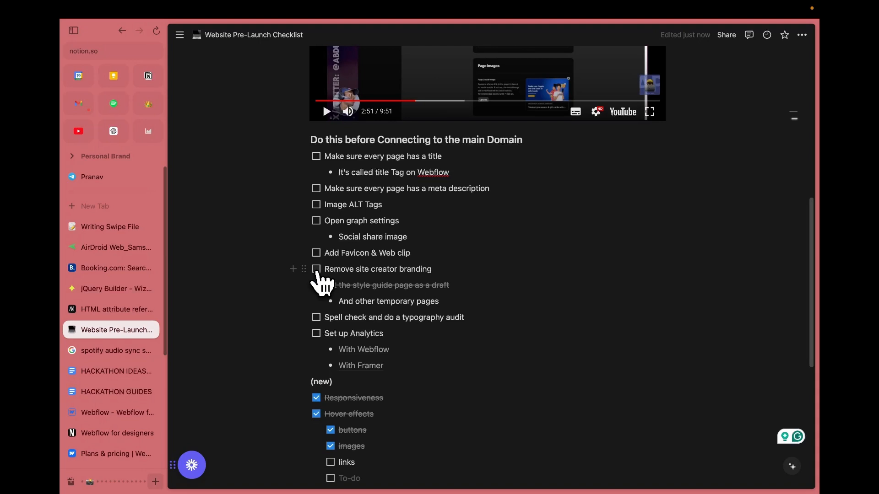
left_click(317, 273)
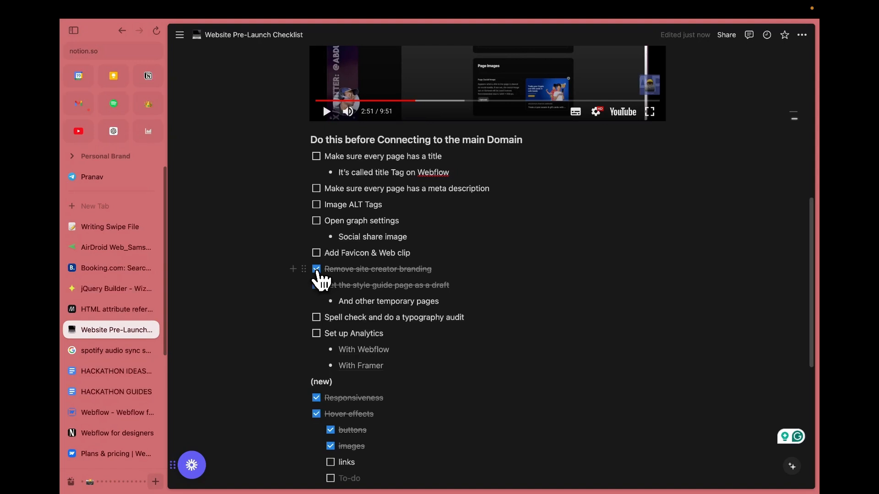
left_click(317, 270)
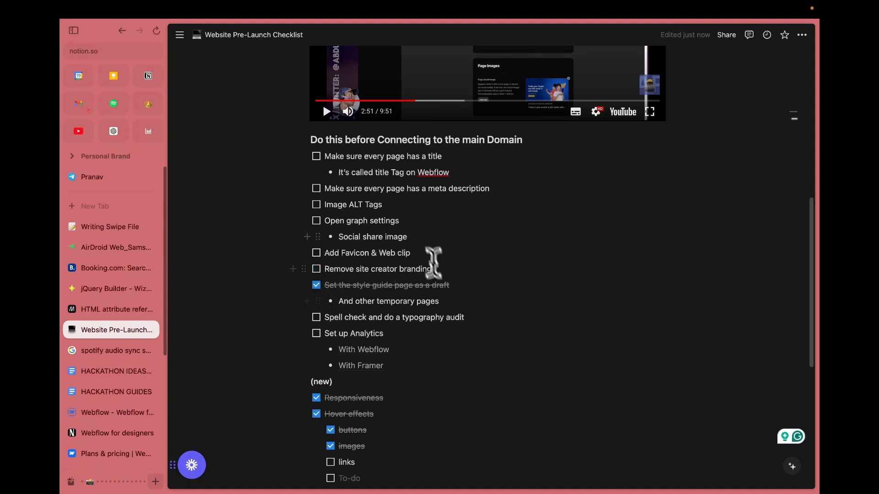
Step: Bold the text of the "Remove site creator branding" item and mark Image ALT Tags as done
left_click_drag(334, 270, 456, 265)
left_click(483, 252)
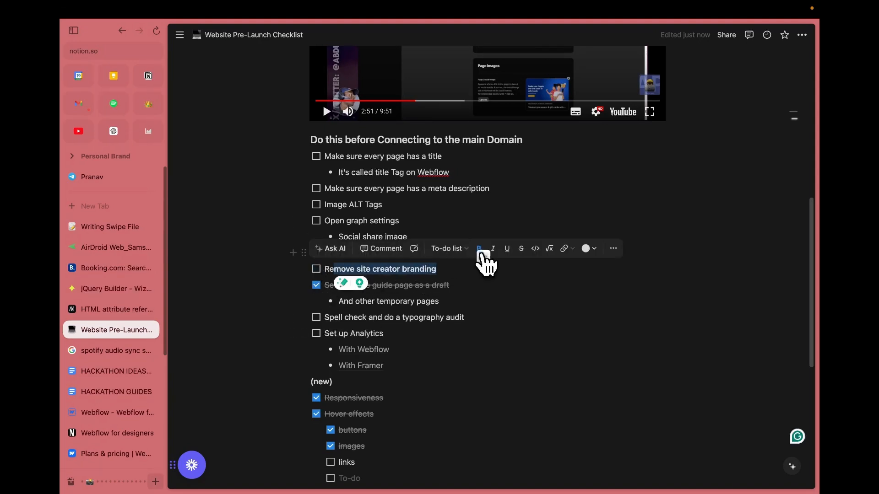
left_click(498, 295)
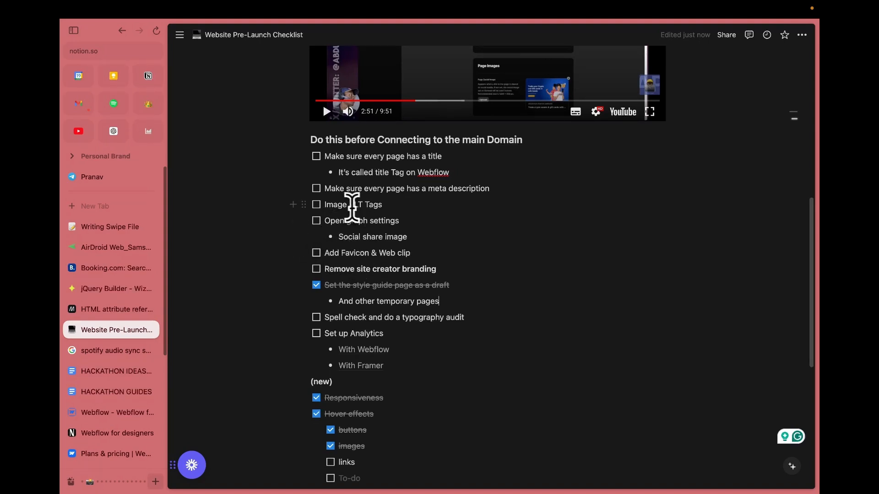
left_click(322, 209)
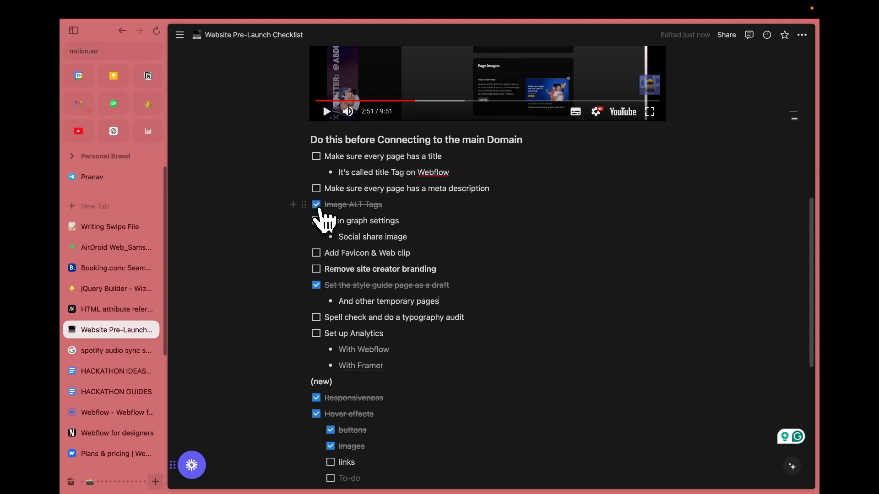
scroll(321, 197, "up", 1)
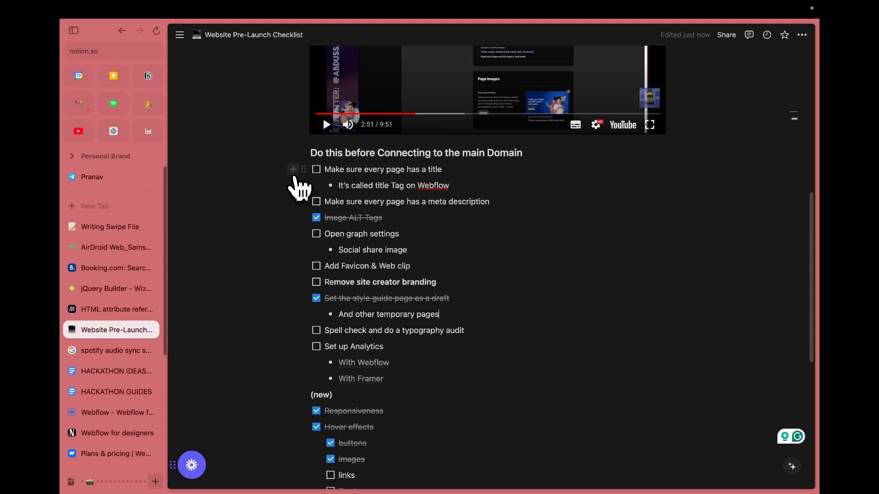
Step: Switch to the Webflow Designer, open the Home page's settings and set its title tag to "Nathaniel Drew Portfolio"
left_click(118, 413)
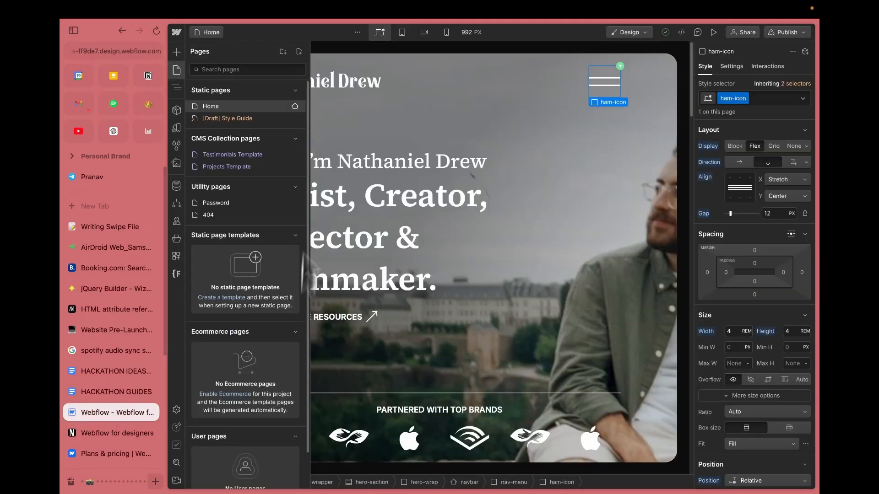
left_click(75, 31)
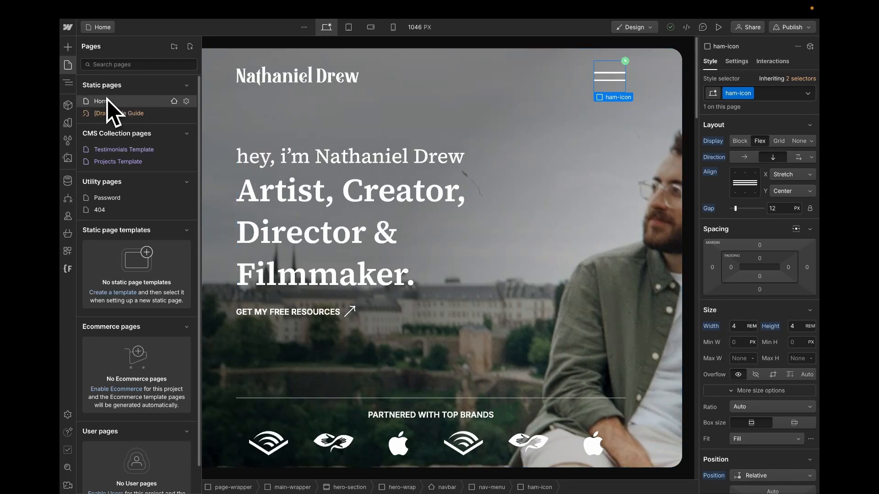
left_click(185, 101)
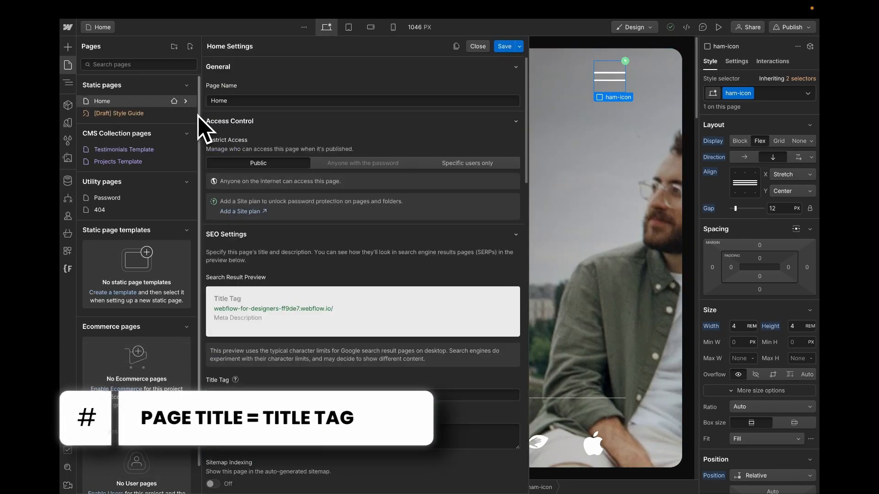
scroll(309, 202, "down", 2)
left_click(281, 314)
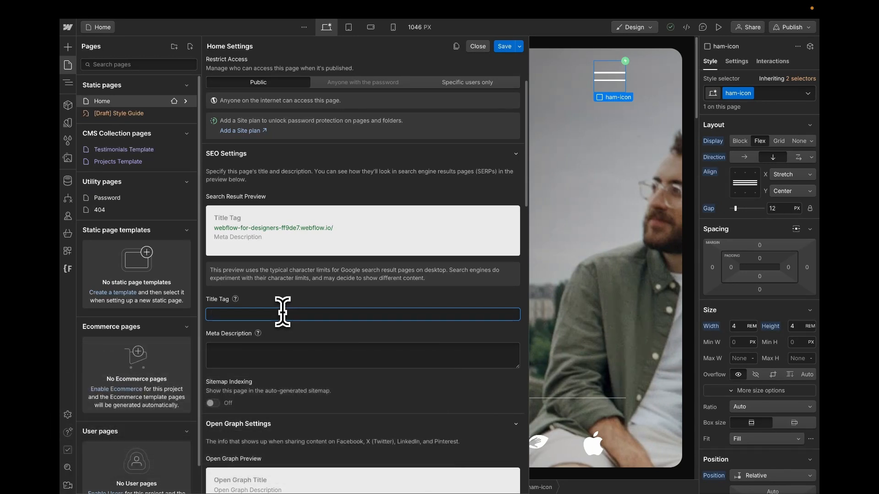
type("Nathaniel Drew Portfolio")
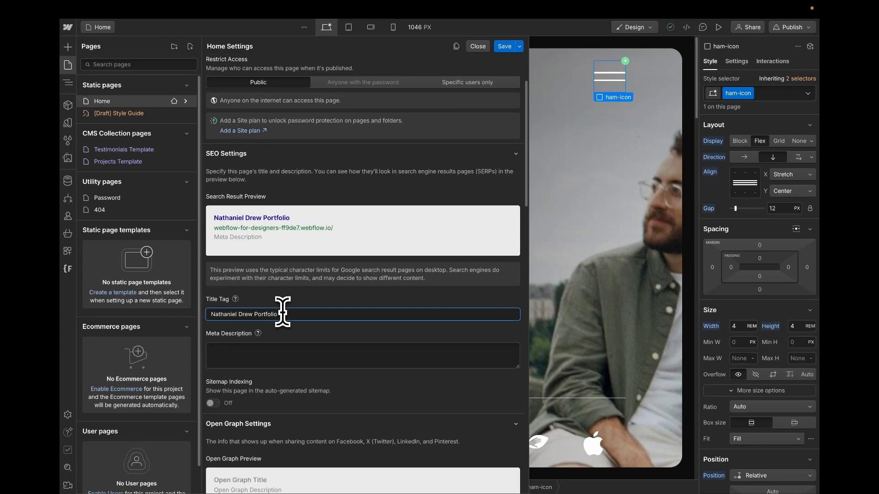
Step: Set the Home page's meta description to "Nathaniel Drew is a filmmaker, creative director and content creator based in Paris."
left_click(287, 354)
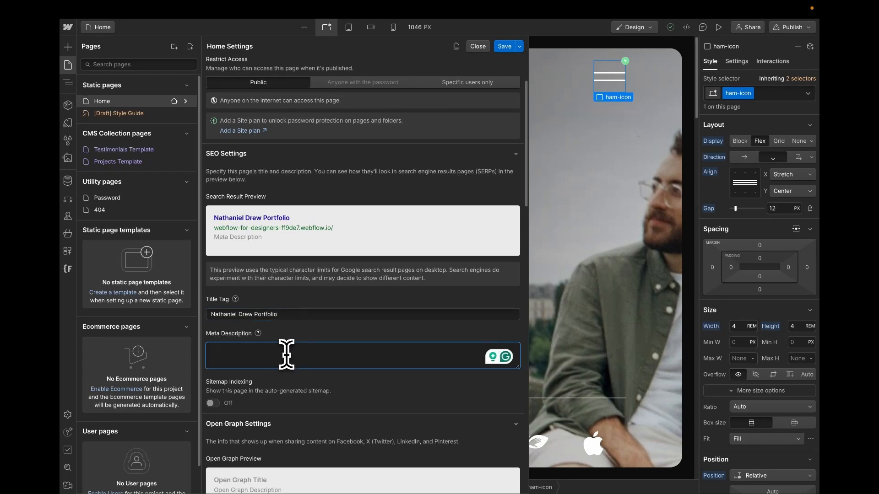
type("Nathan")
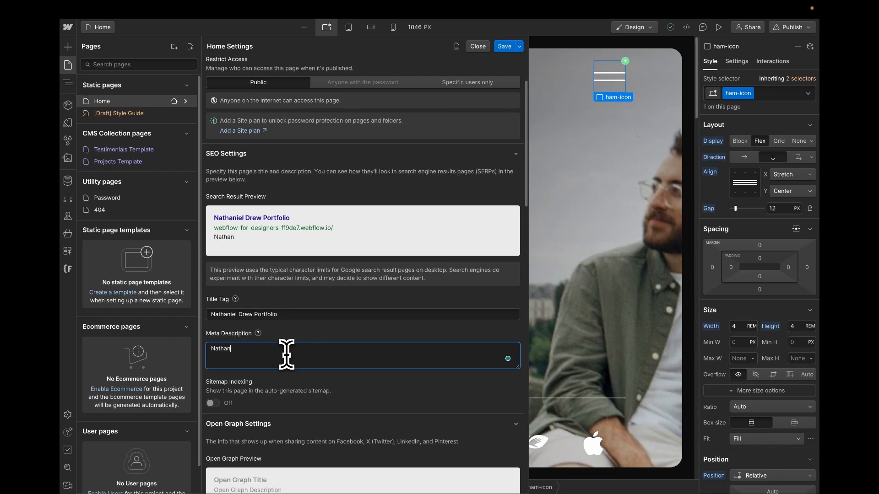
type("iel Drew is a filmammaker,")
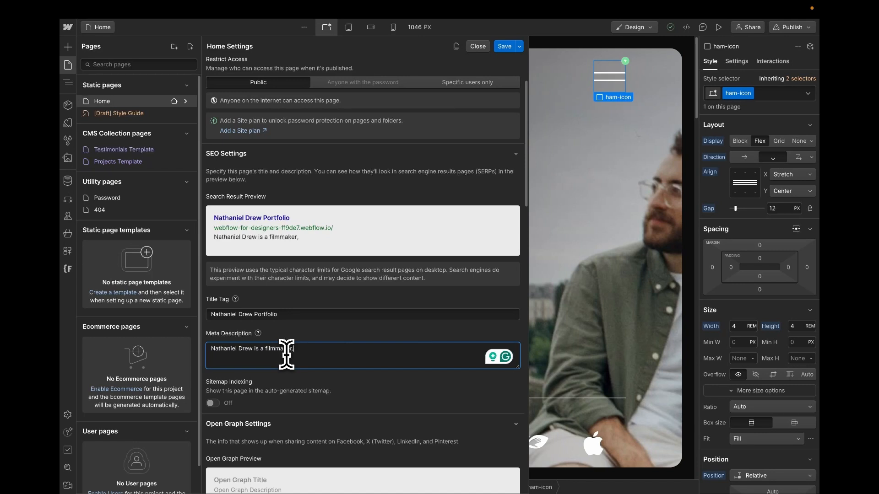
type("creative directy")
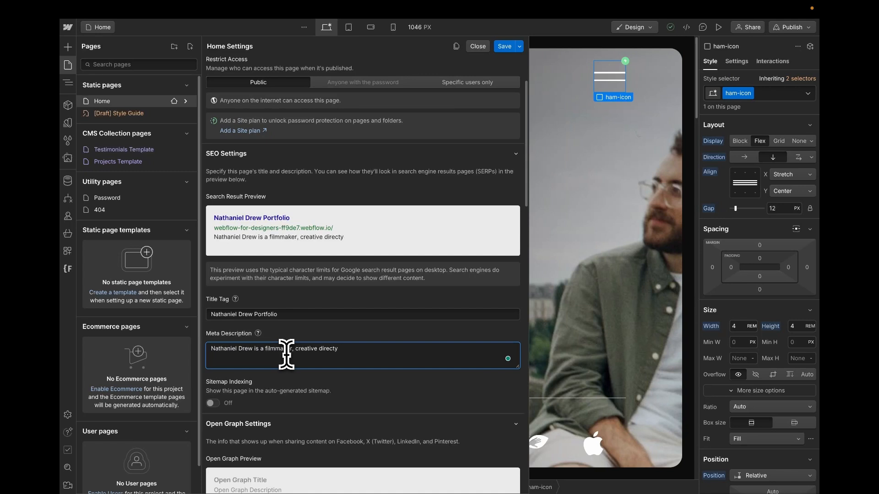
type("oror and")
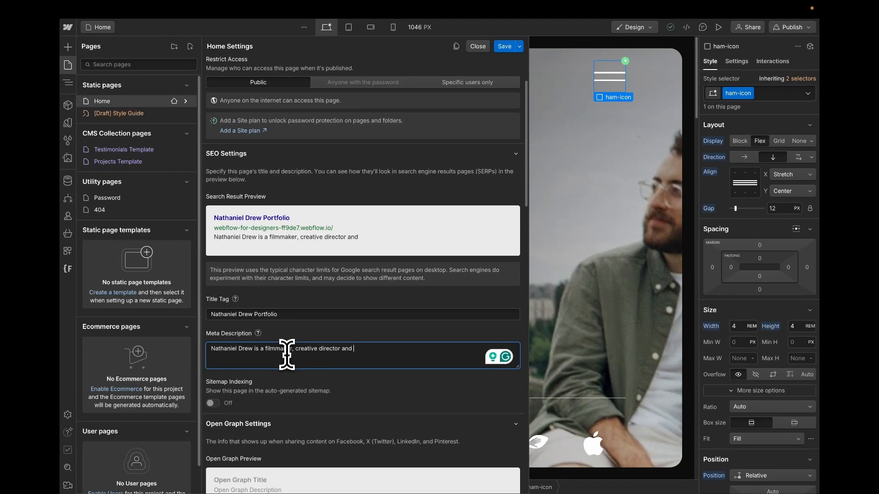
type("conten")
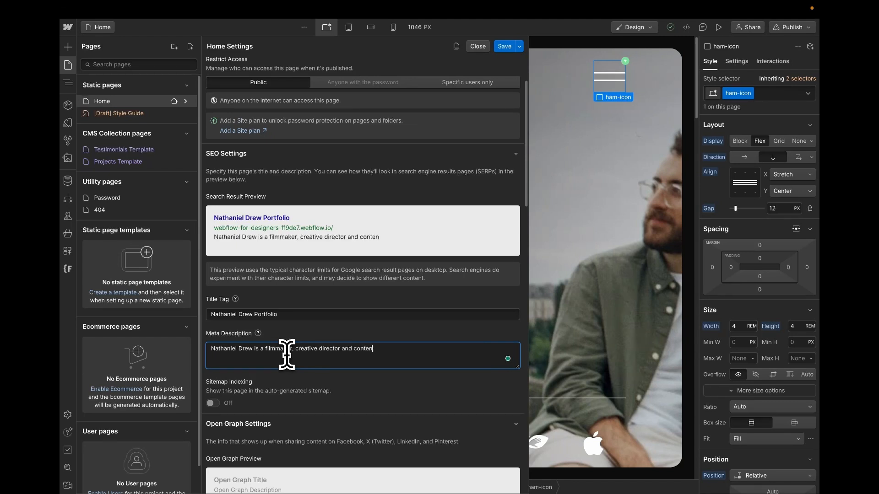
type("t creator based in Pa")
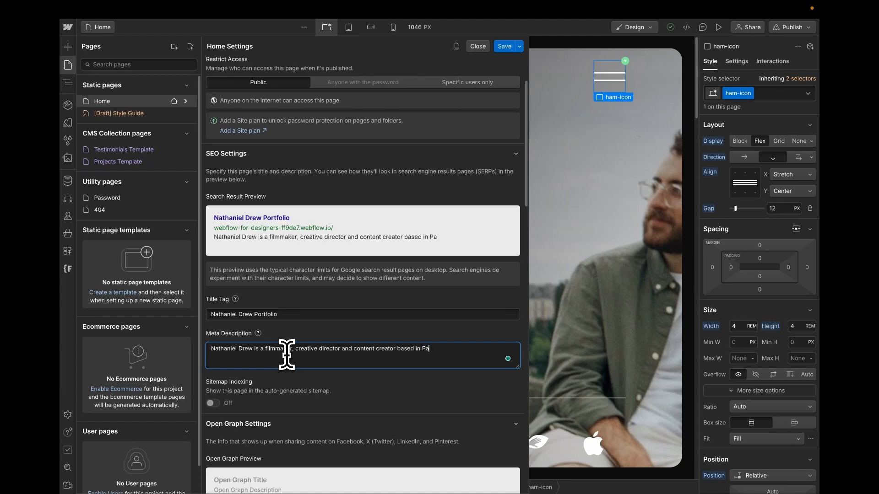
type("ris.")
Step: Reuse the SEO title tag and meta description for the Open Graph title and description, and activate the Open Graph image URL for entry
scroll(292, 350, "down", 5)
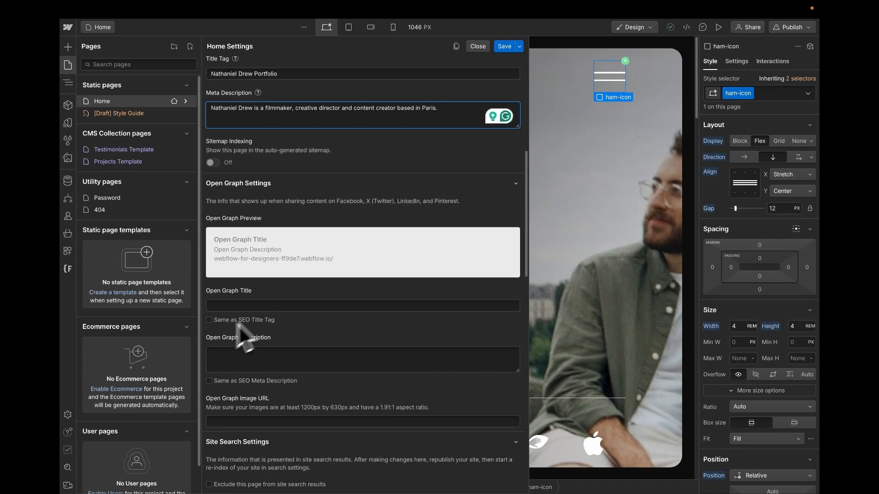
left_click(209, 320)
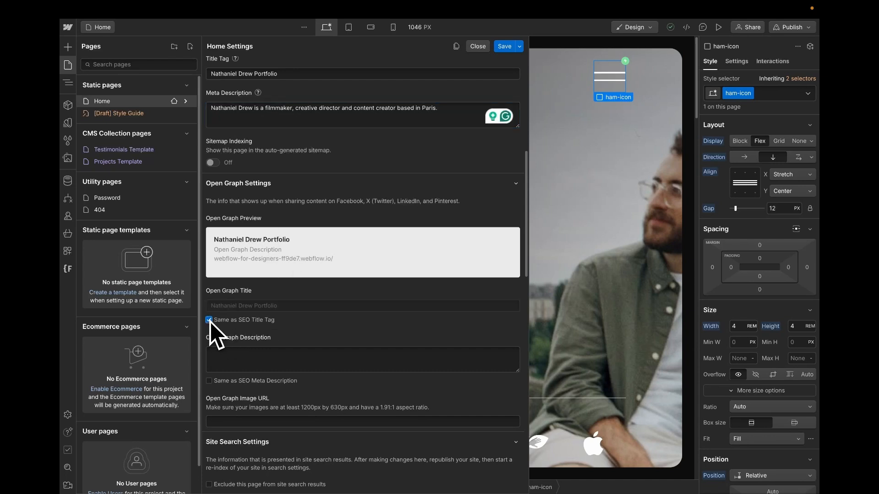
scroll(243, 293, "up", 2)
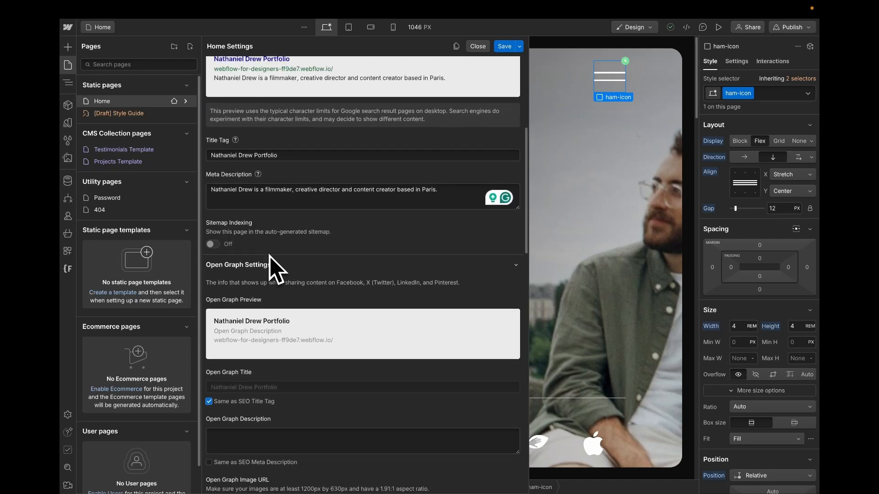
scroll(243, 321, "down", 3)
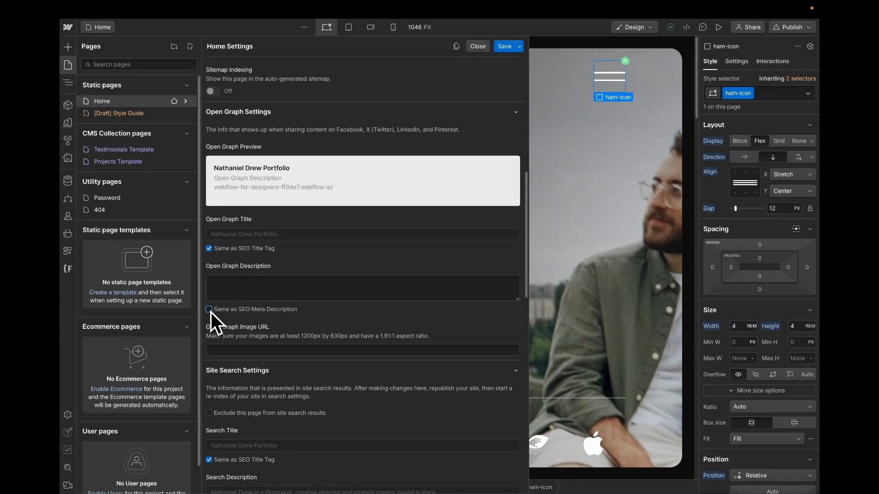
left_click(209, 309)
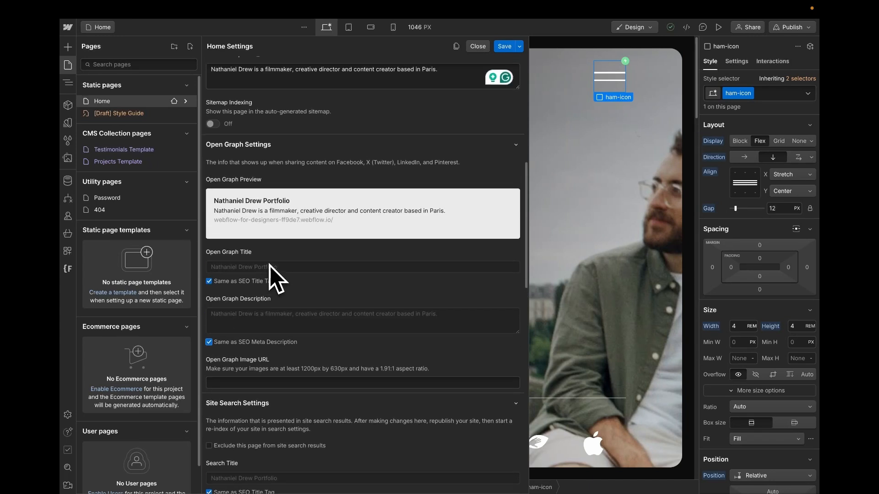
scroll(270, 266, "down", 1)
left_click(269, 320)
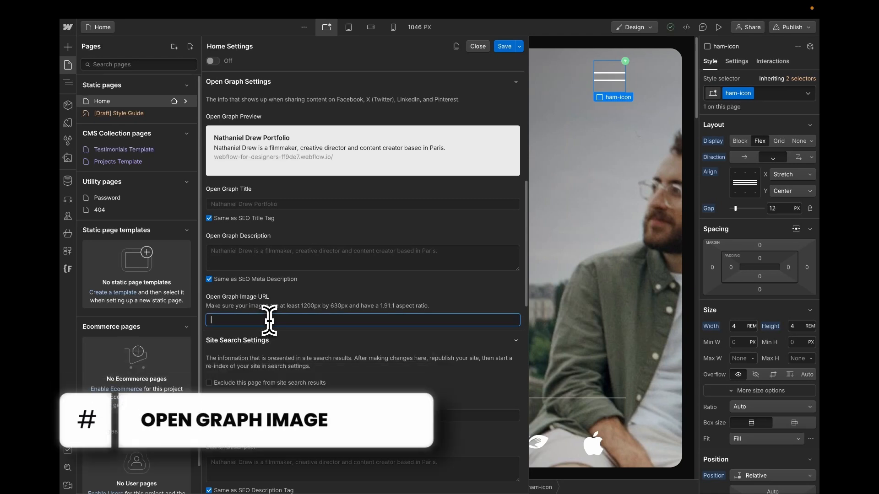
Step: Switch to the Webflow For Designers file in Figma, find the website designs on the canvas and hide the layout grids
key("ctrl+Right")
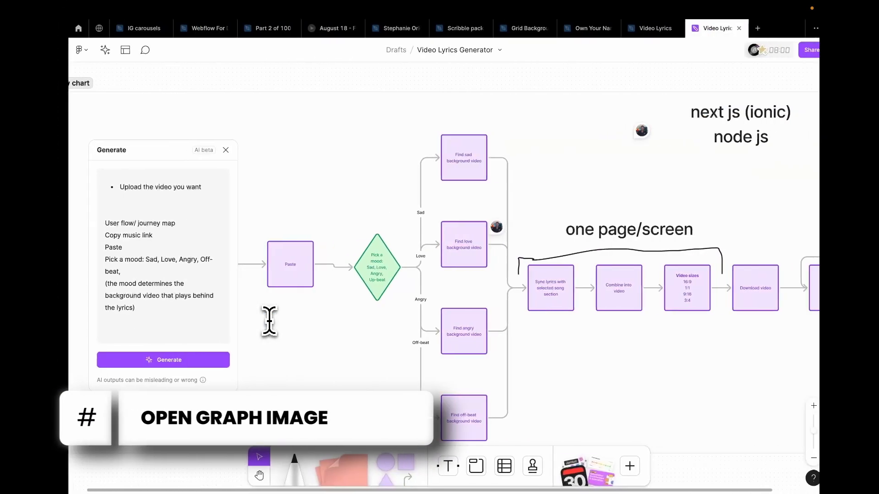
left_click(195, 36)
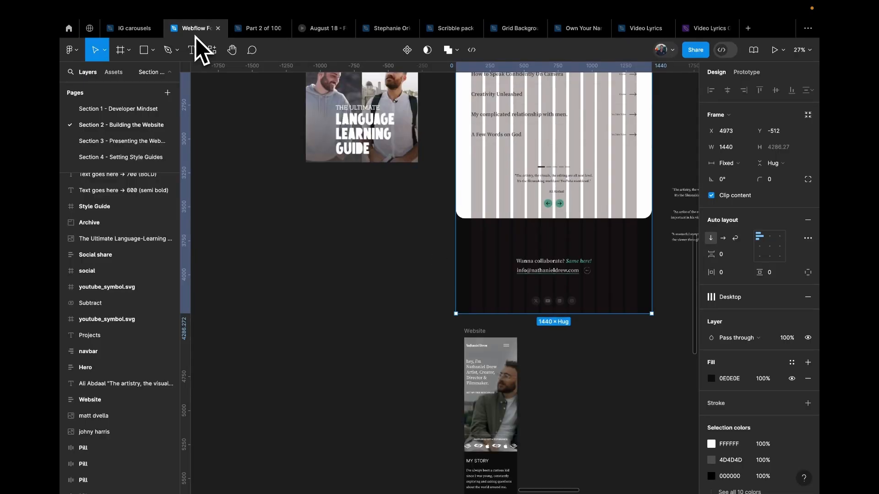
scroll(344, 249, "down", 5)
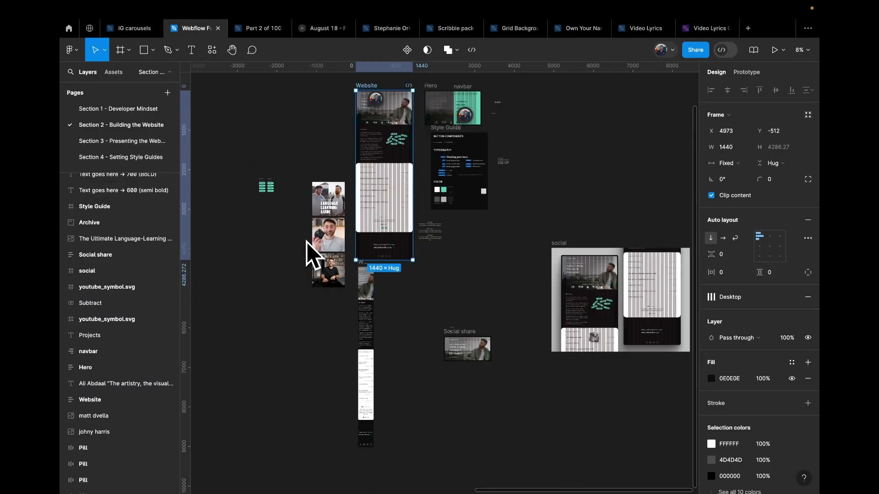
scroll(347, 238, "up", 3)
scroll(339, 222, "down", 3)
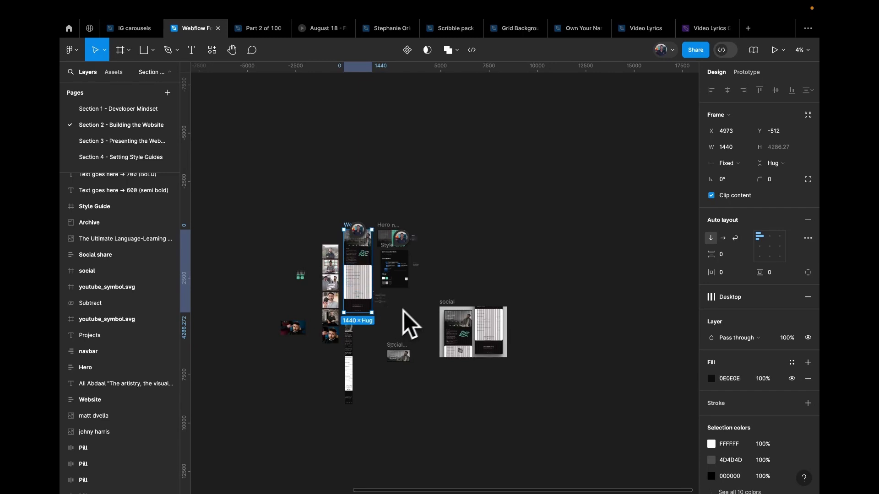
scroll(403, 307, "up", 3)
scroll(446, 238, "up", 3)
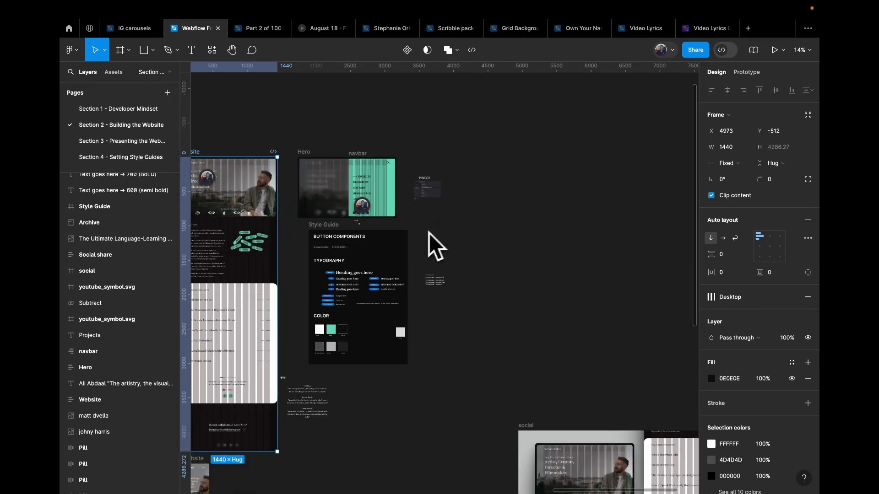
scroll(464, 218, "down", 5)
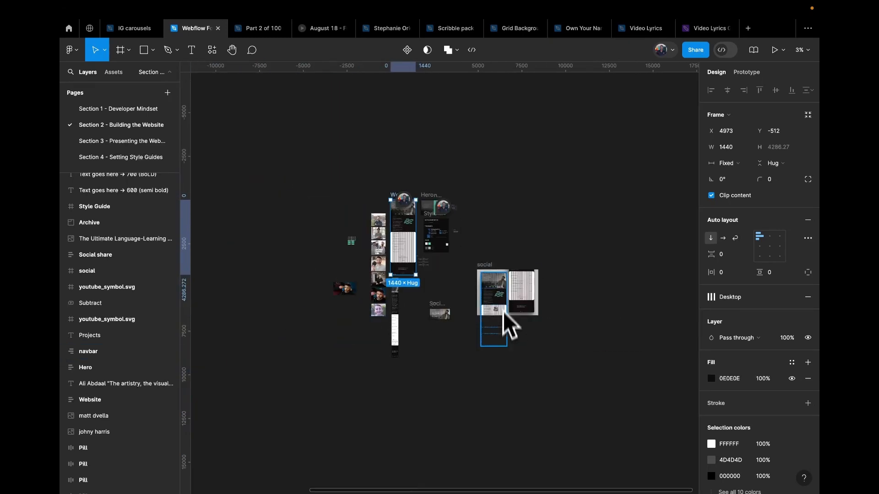
scroll(503, 311, "up", 3)
key("shift+g")
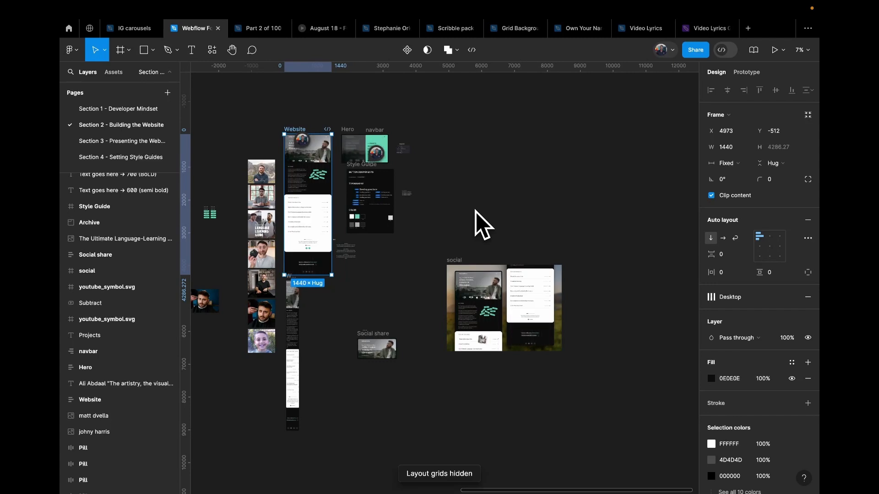
Step: Duplicate the hero section out of the desktop Website design onto the empty canvas beside the navbar frame
scroll(329, 157, "up", 5)
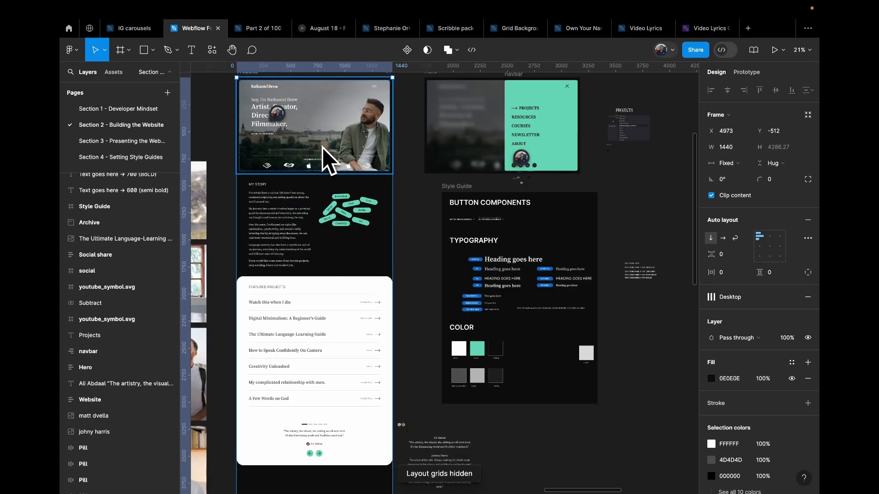
left_click(323, 142)
left_click_drag(414, 141, 700, 141)
scroll(429, 253, "down", 5)
scroll(403, 234, "up", 10)
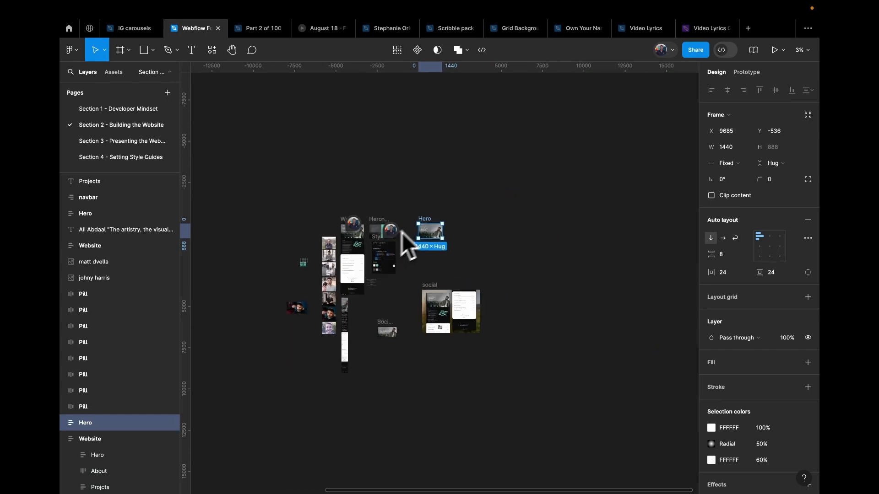
Step: Delete the brand partners strip and the free resources link from the hero copy, and move its heading down to X 112, Y 260
left_click(438, 336)
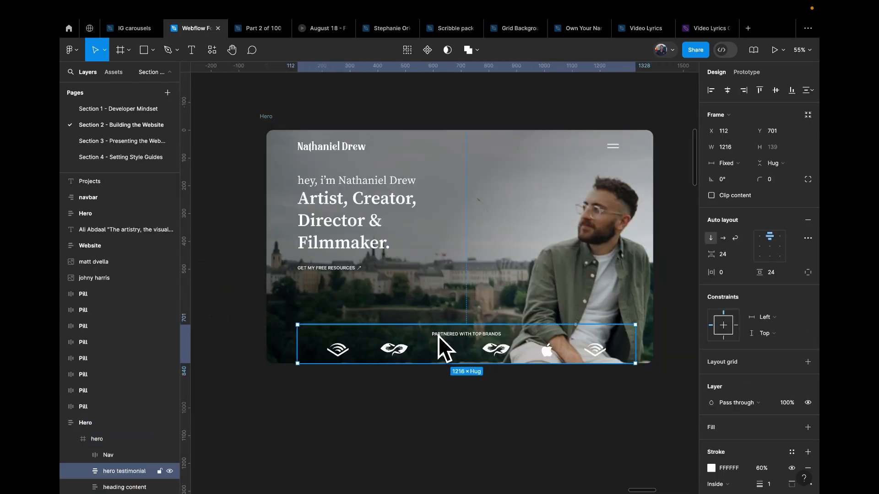
key("Delete")
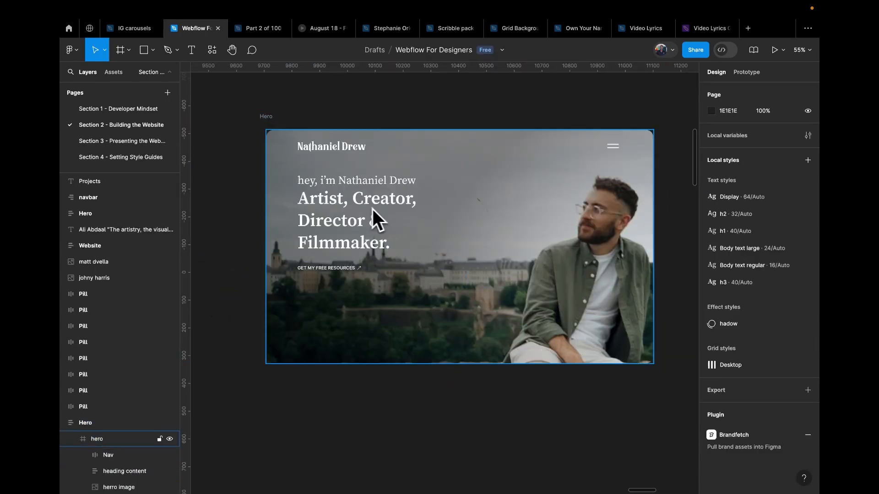
left_click_drag(372, 209, 359, 245)
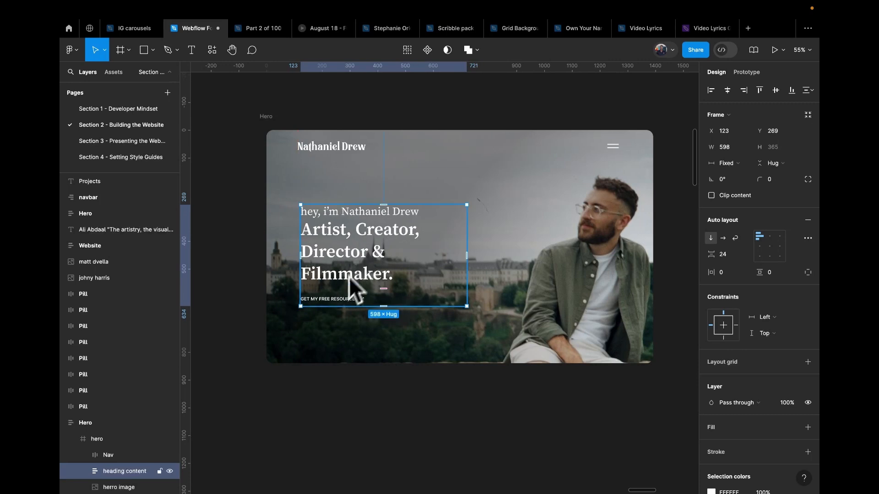
left_click(339, 299)
key("Delete")
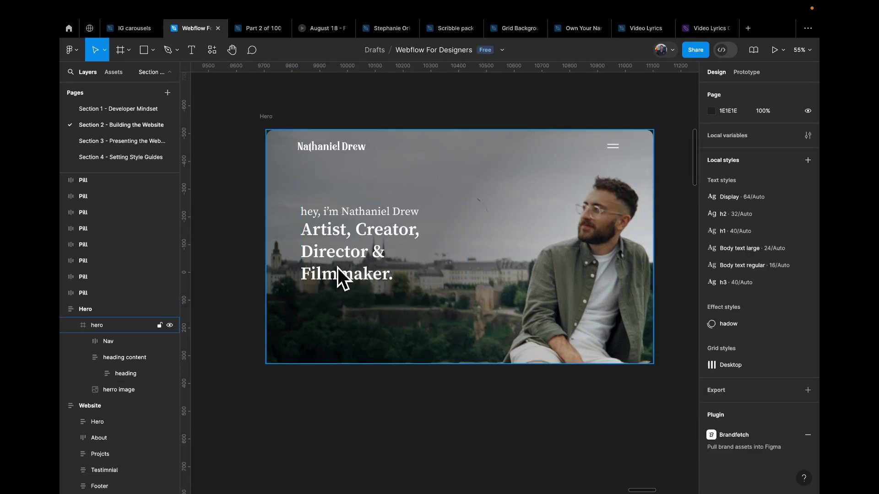
left_click(340, 277)
left_click_drag(371, 270, 368, 267)
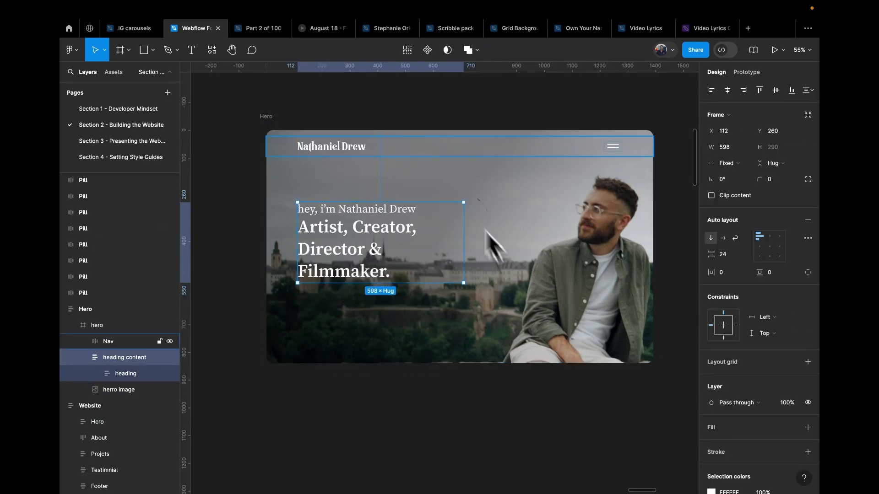
Step: Give the copied Hero frame a black fill behind the image
left_click(273, 120)
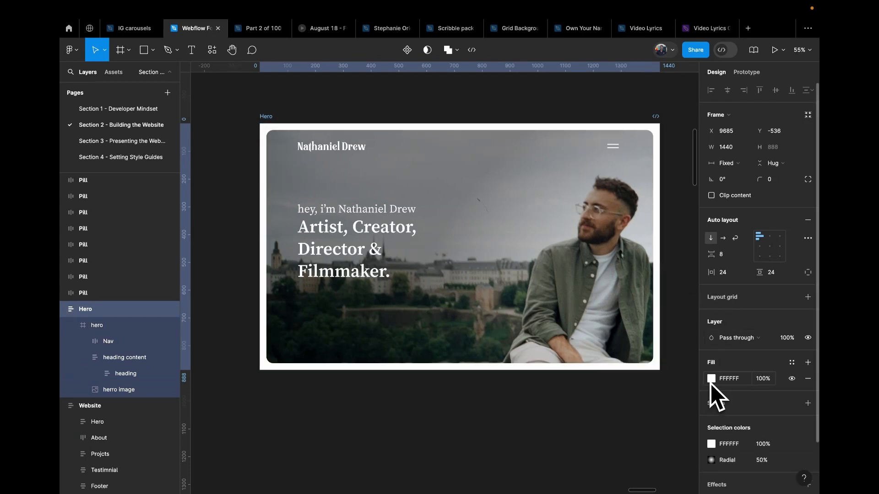
left_click(712, 380)
left_click_drag(657, 344, 457, 402)
left_click(490, 396)
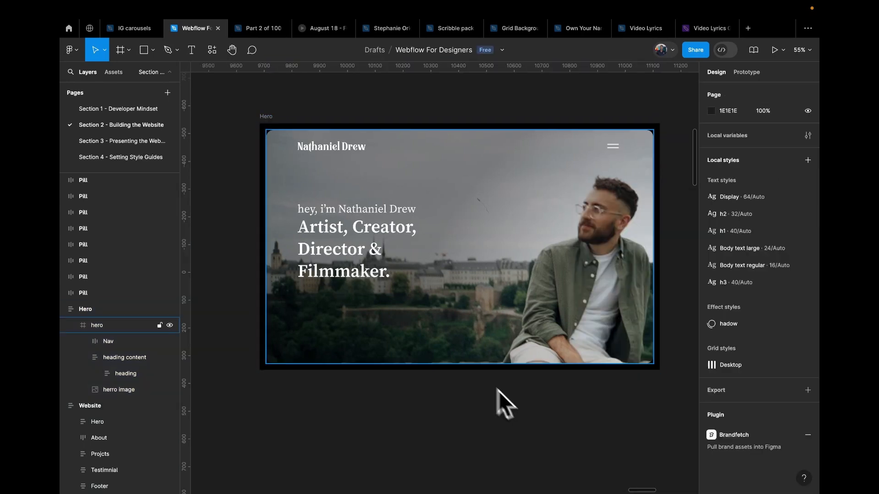
Step: Scale the hero copy's heading content up to about 741 px wide and place it at X 112, Y 187
left_click(374, 251)
key("k")
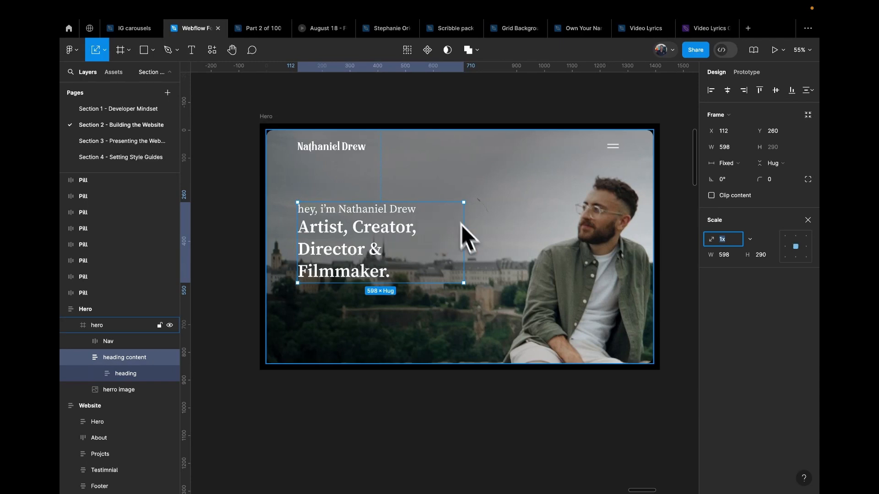
left_click_drag(466, 241, 567, 237)
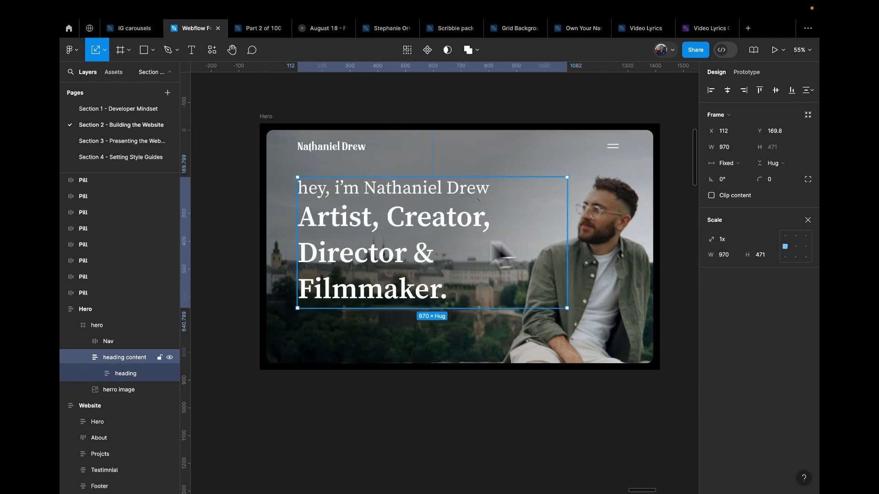
left_click_drag(416, 260, 398, 255)
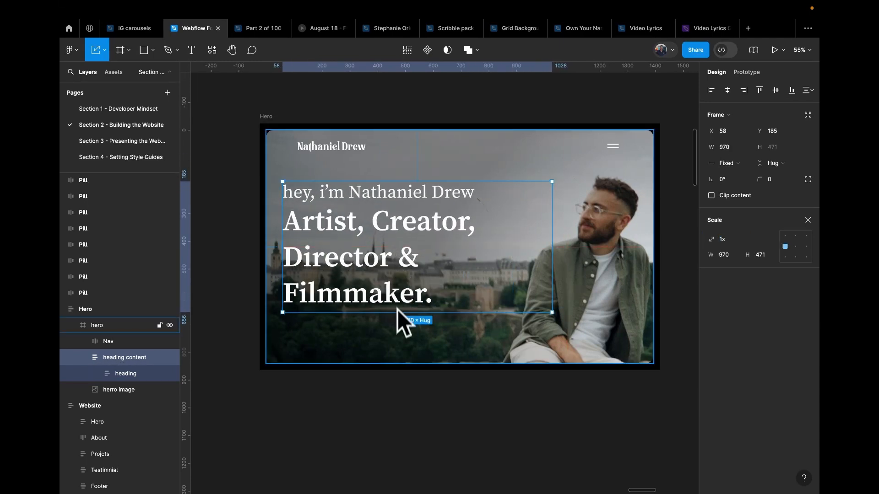
left_click_drag(402, 320, 408, 283)
left_click_drag(405, 245, 389, 241)
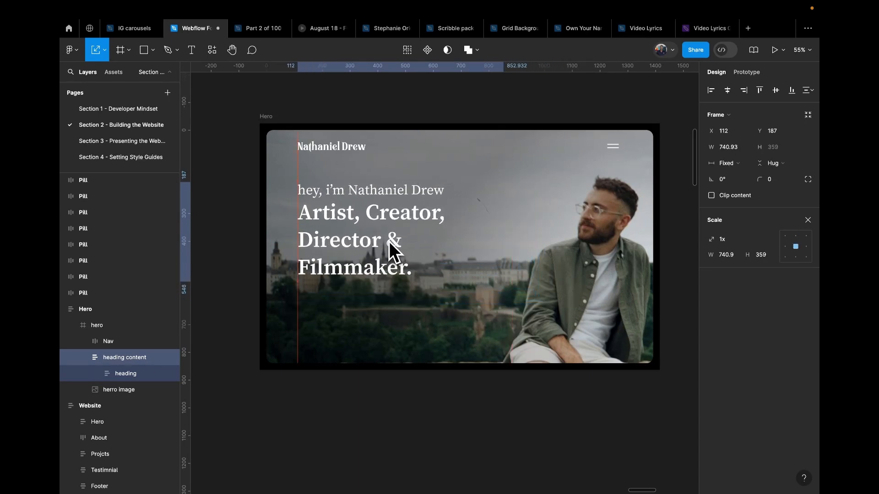
Step: Delete the Nav bar with the logo and menu icon from the hero copy
left_click(367, 141)
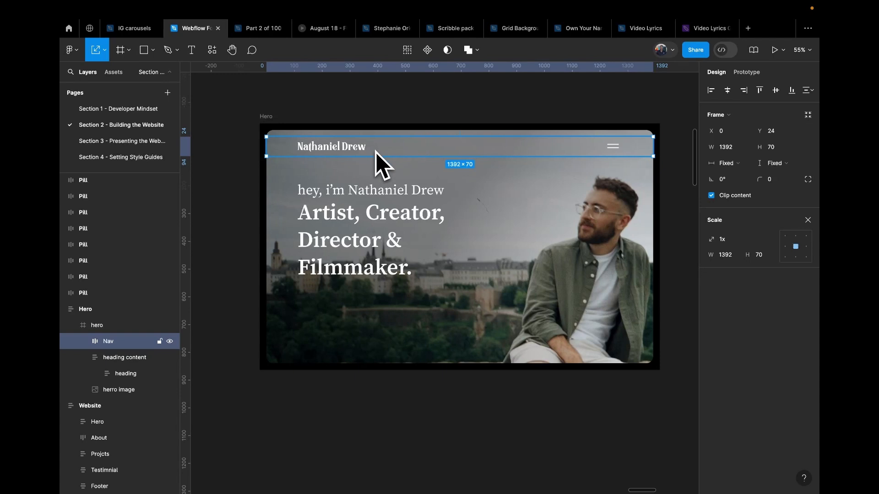
key("Escape")
left_click(376, 228)
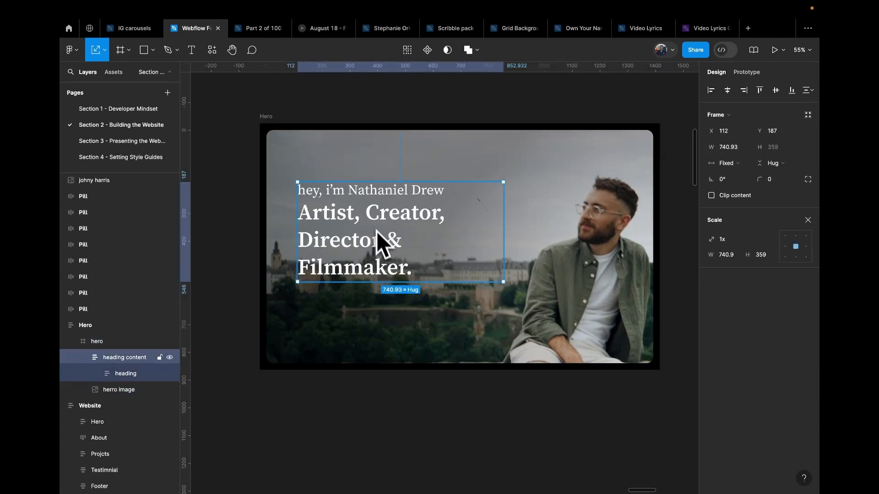
Step: Resize the copied Hero frame to 1200 by 600 and turn on Clip content
left_click(270, 118)
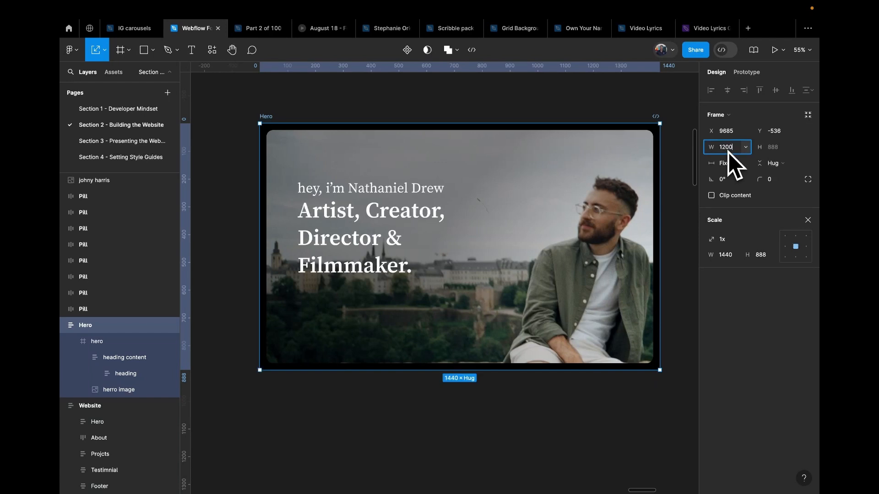
key("Return")
left_click(786, 144)
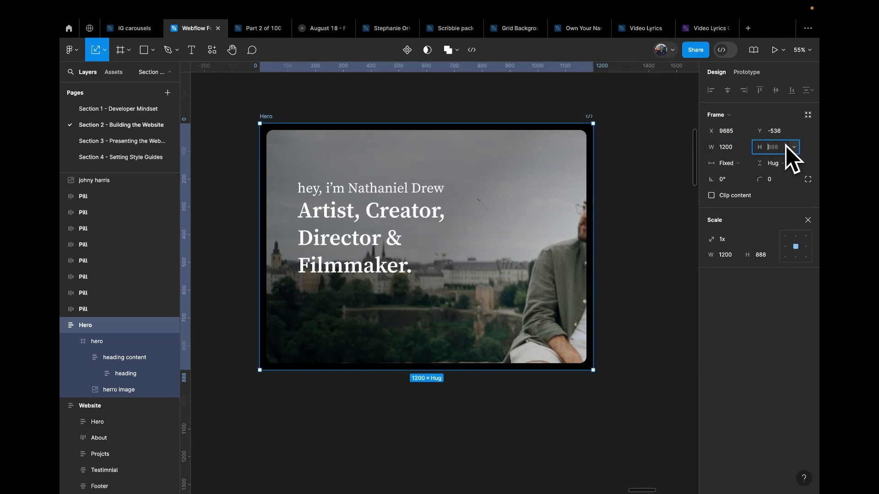
type("5")
key("Return")
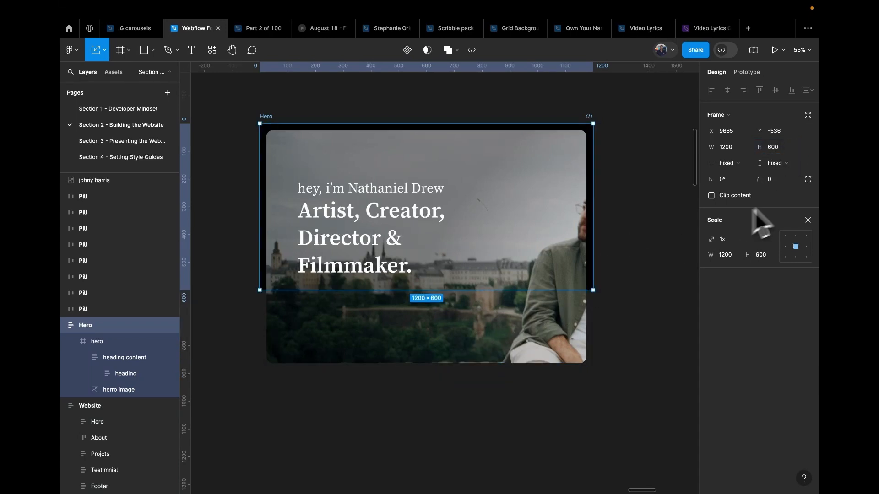
left_click(711, 196)
Step: Set the inner hero image frame's vertical resizing to Fill inside the copied Hero frame
left_click(481, 210)
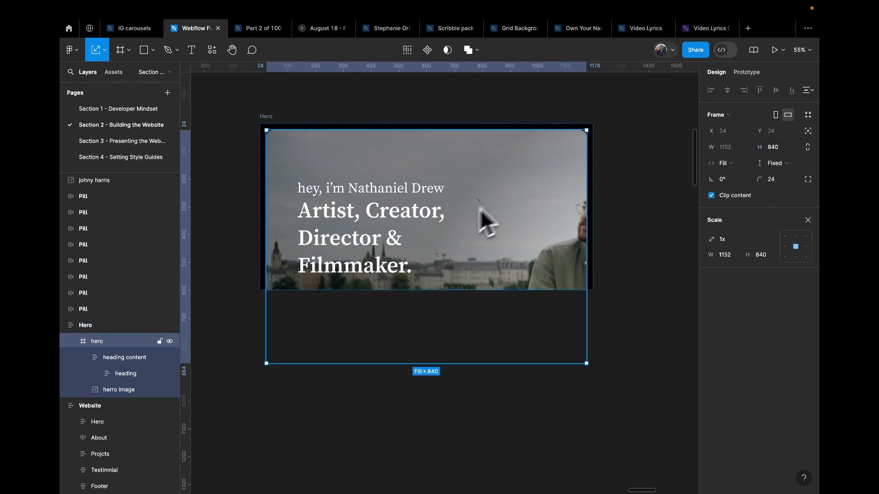
left_click(774, 163)
left_click(778, 181)
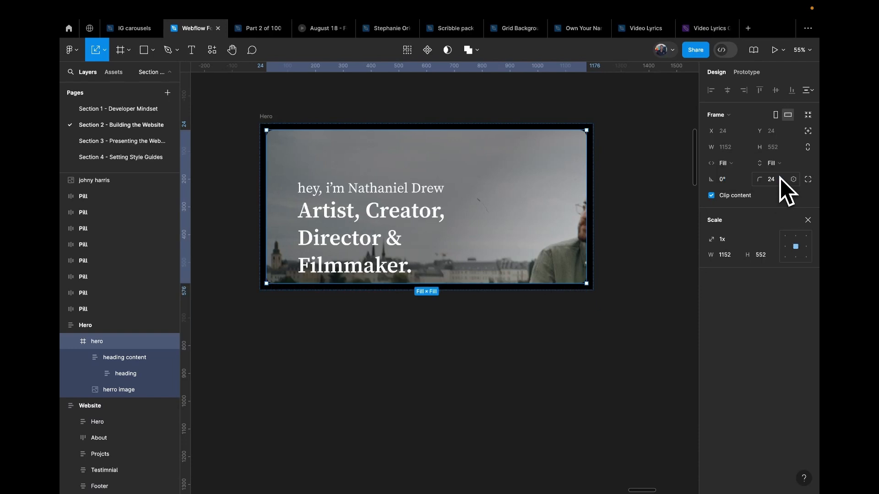
Step: Move the heading content up within the resized Hero frame to X 62, Y 79
double_click(379, 235)
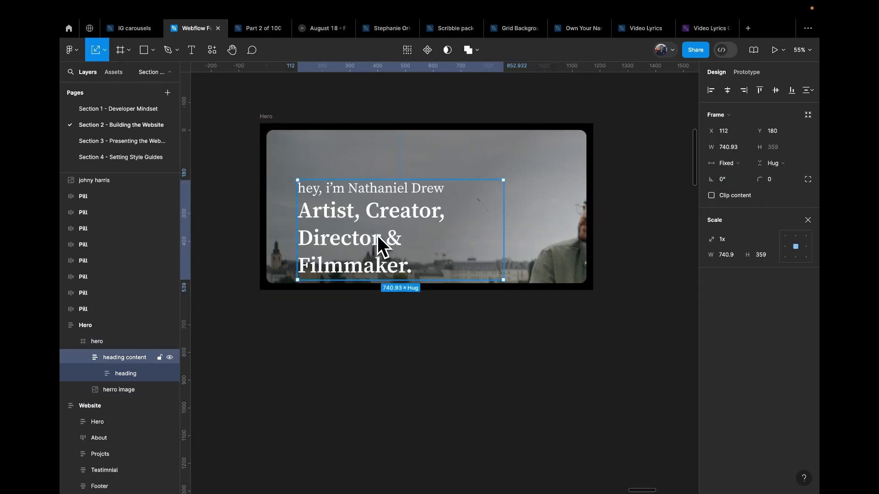
double_click(373, 221)
left_click_drag(456, 200, 441, 172)
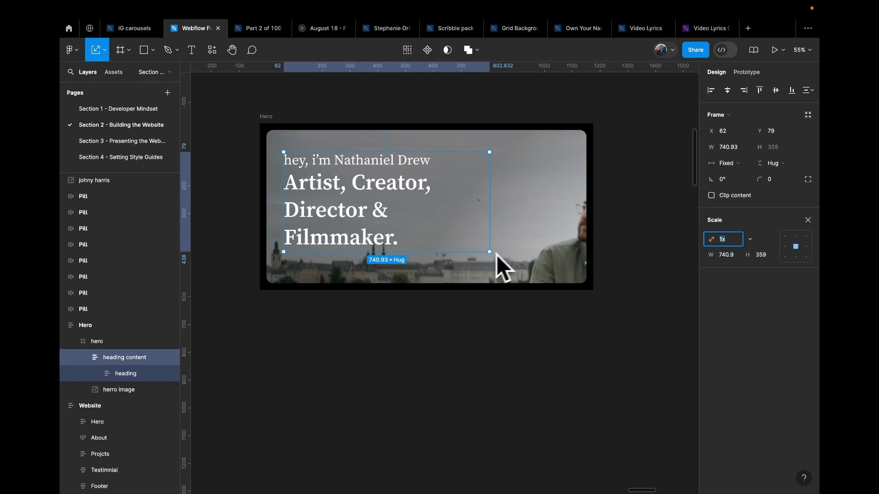
Step: Scale the heading content to about 524 wide and the hero image to about 1288 by 865, positioning the image at X -29, Y -40
left_click_drag(488, 255, 377, 192)
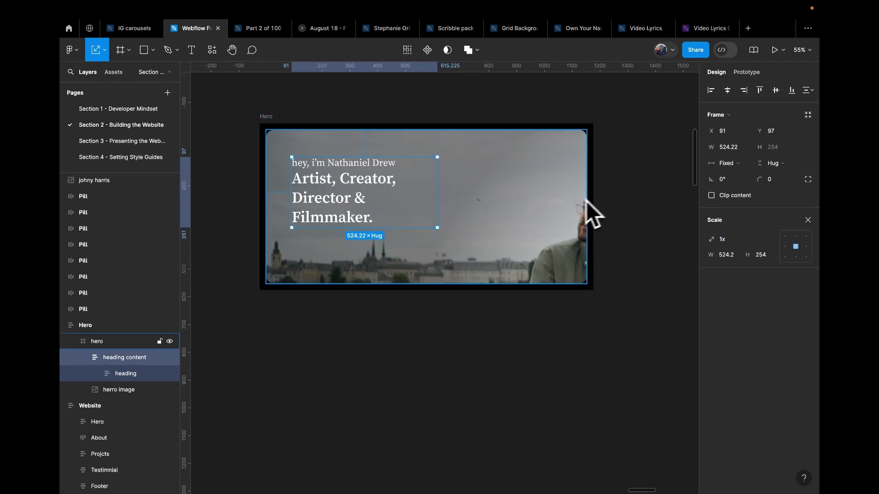
left_click(562, 205)
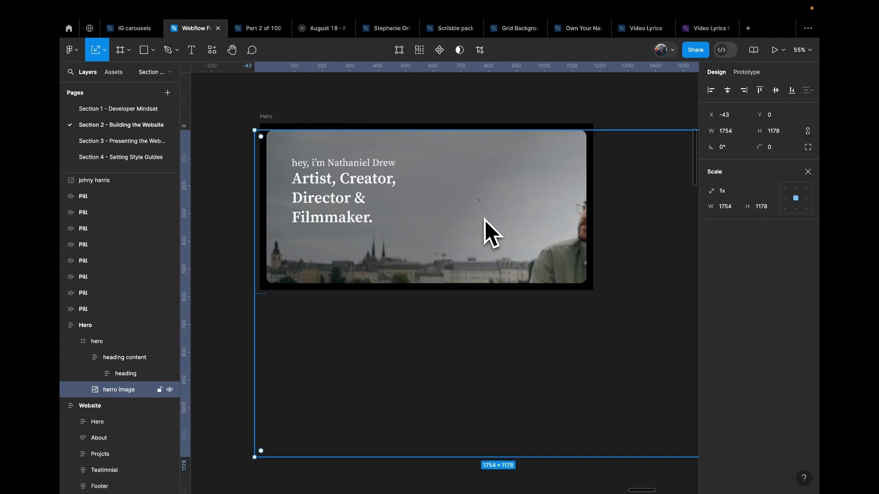
scroll(486, 228, "down", 5)
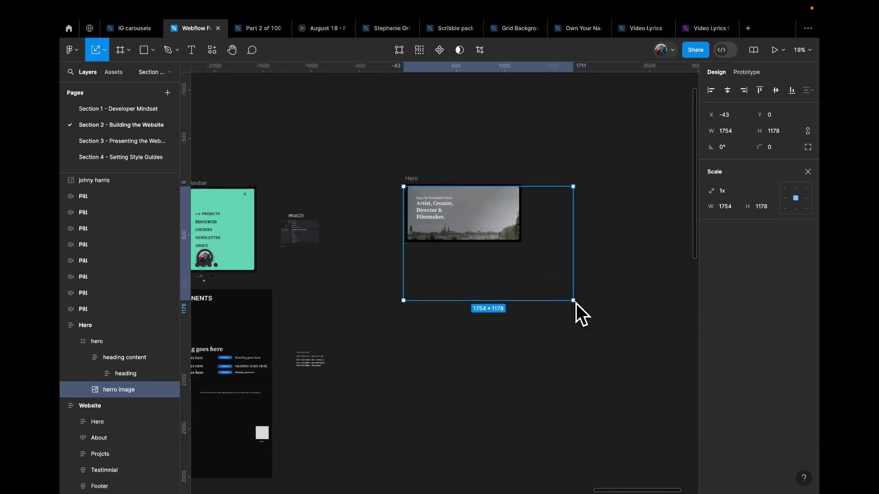
left_click_drag(574, 301, 527, 240)
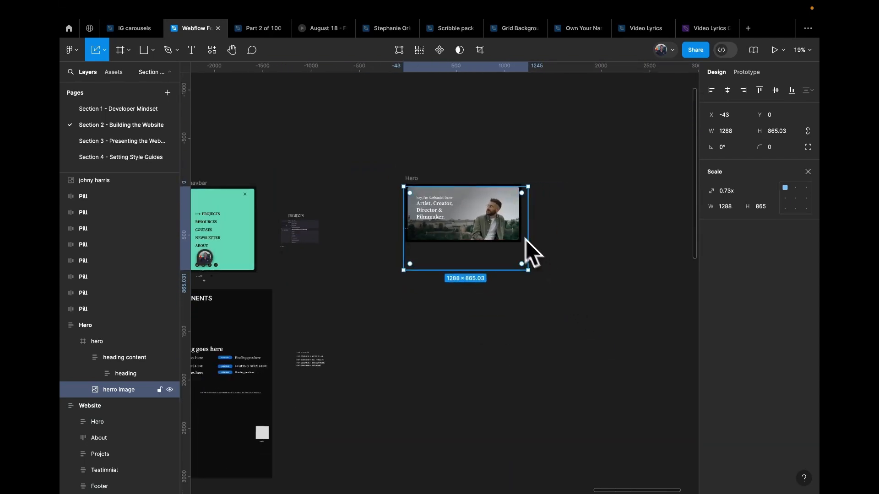
scroll(526, 240, "up", 5)
left_click_drag(491, 205, 494, 191)
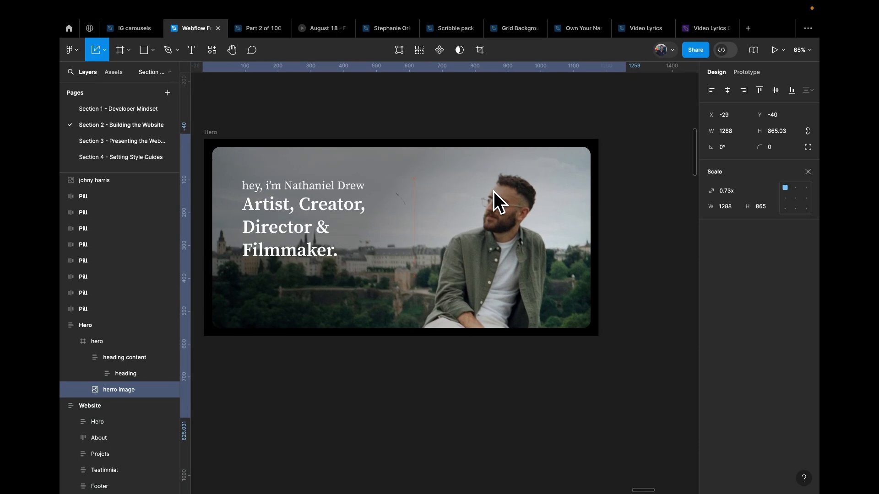
scroll(493, 191, "left", 2)
scroll(493, 192, "up", 1)
Step: Move the heading content slightly down within the hero image frame to X 99, Y 114
left_click(353, 232)
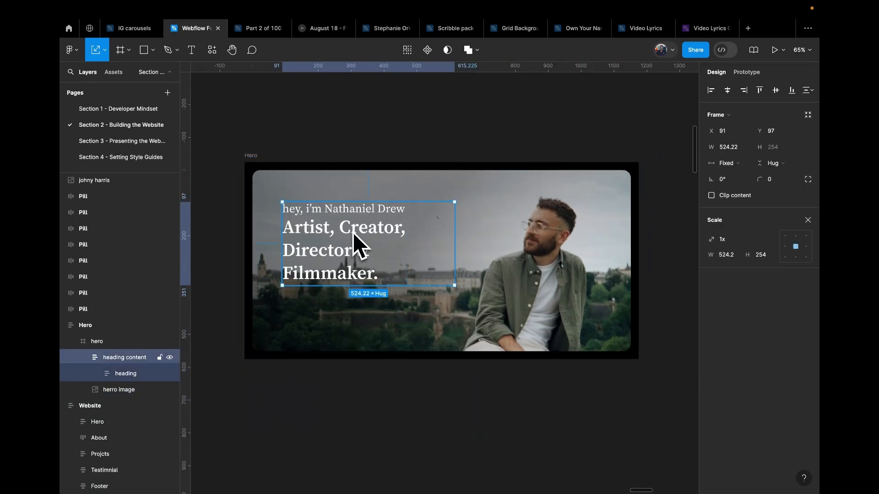
left_click_drag(352, 233, 354, 238)
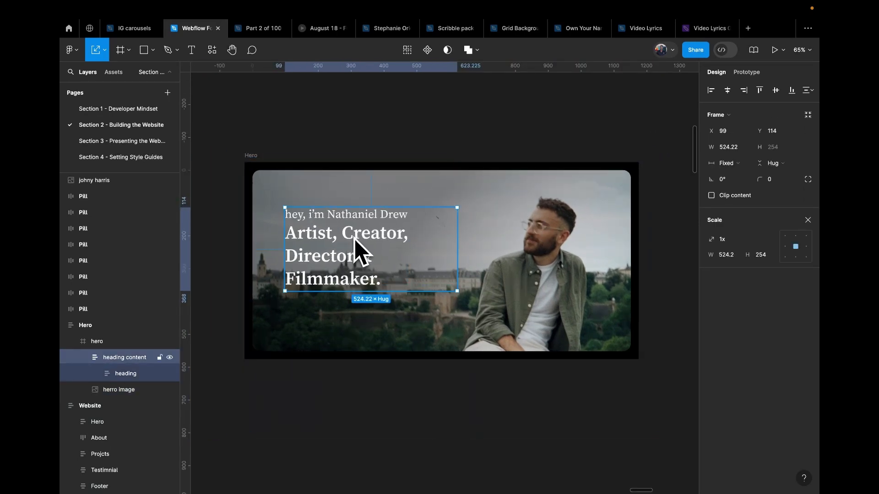
left_click(353, 147)
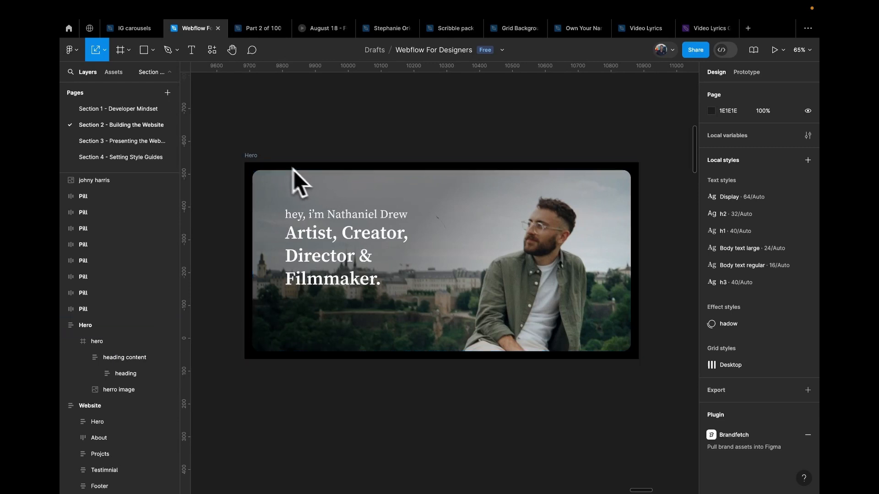
Step: Set the auto layout padding of the 1200 by 600 Hero frame to 16 on all sides
left_click(254, 163)
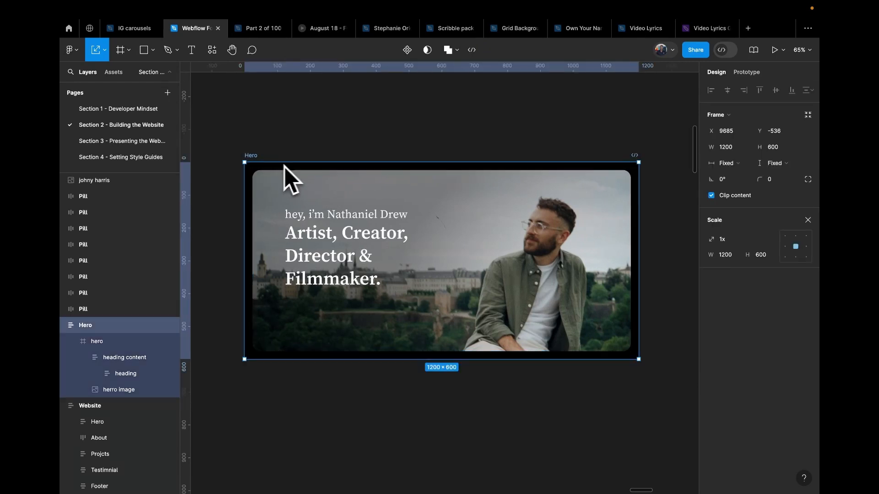
key("v")
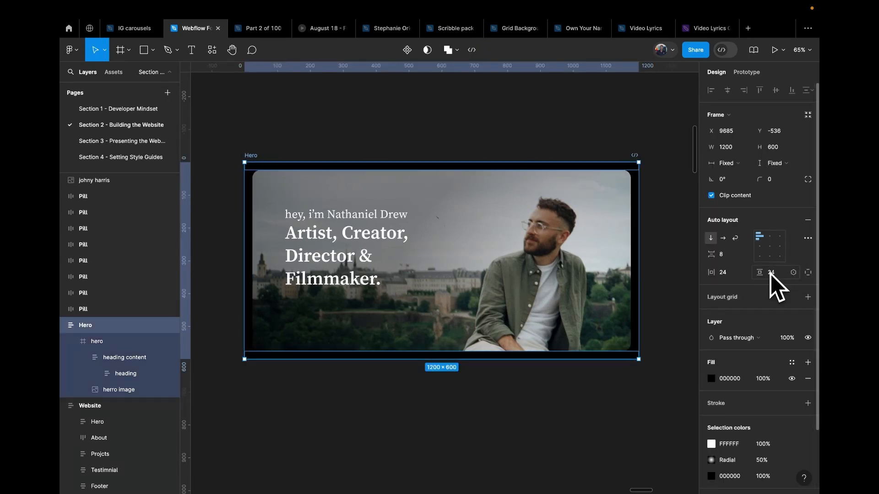
key("Return")
type("8")
key("Return")
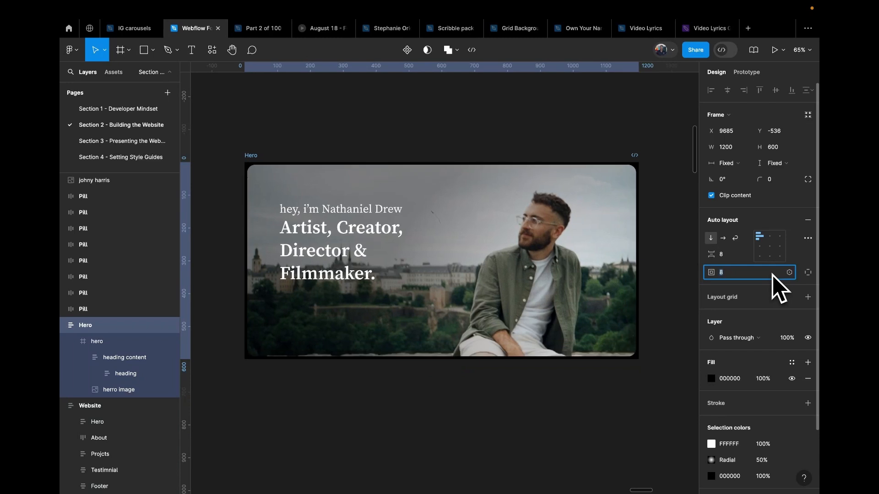
type("16")
key("Return")
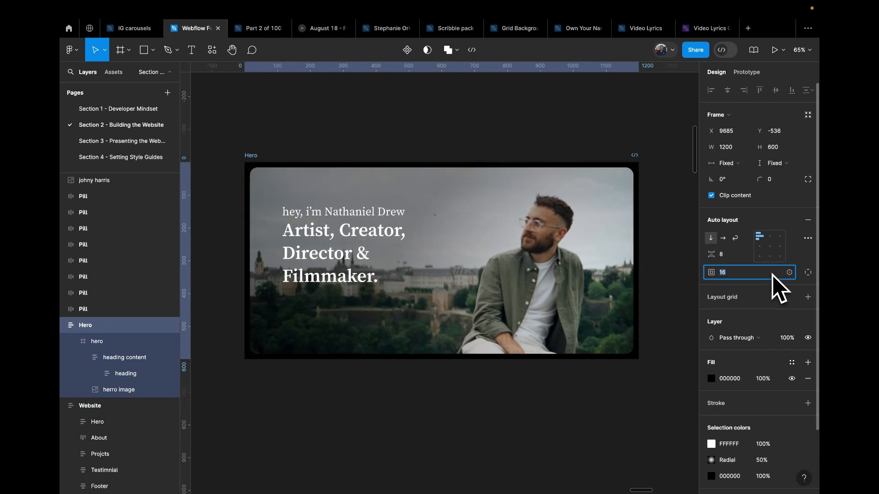
left_click(591, 126)
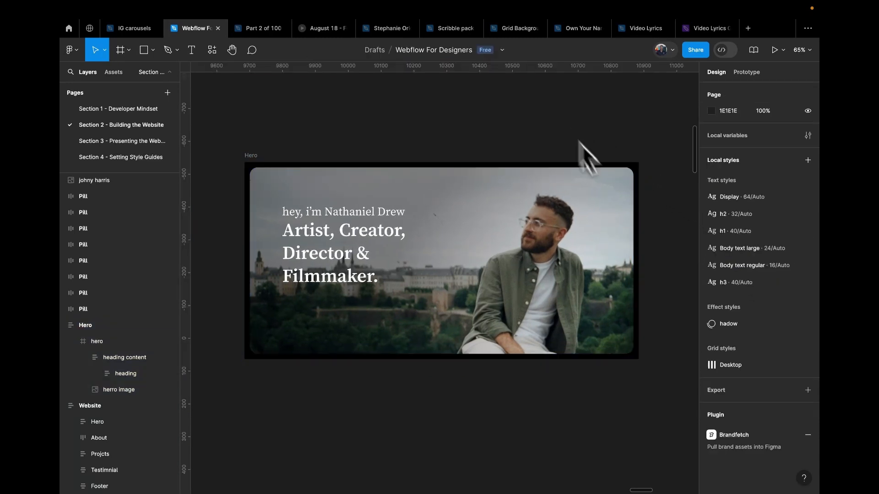
Step: Rename the 1200 by 600 Hero frame as "open graph"
left_click(264, 158)
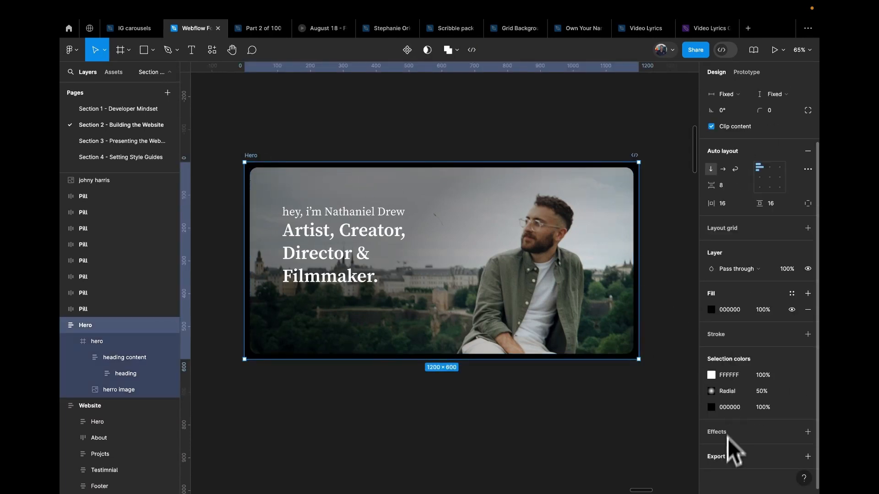
key("super+r")
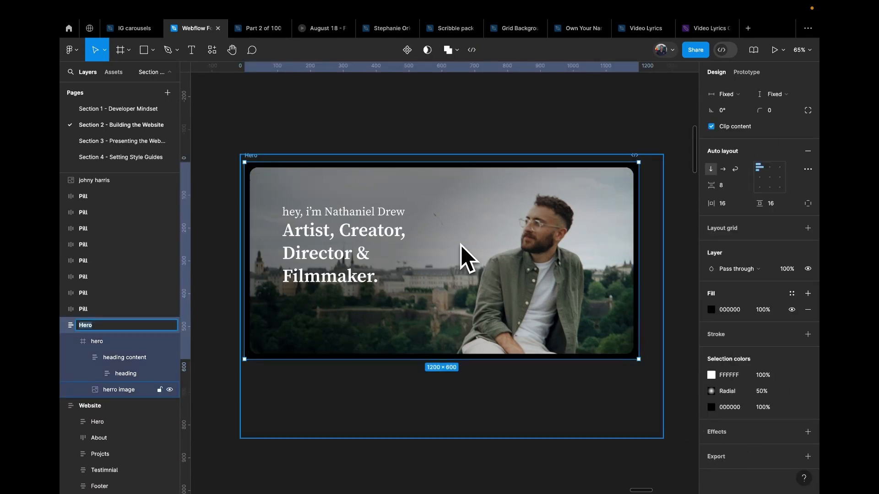
type("open graph")
key("Return")
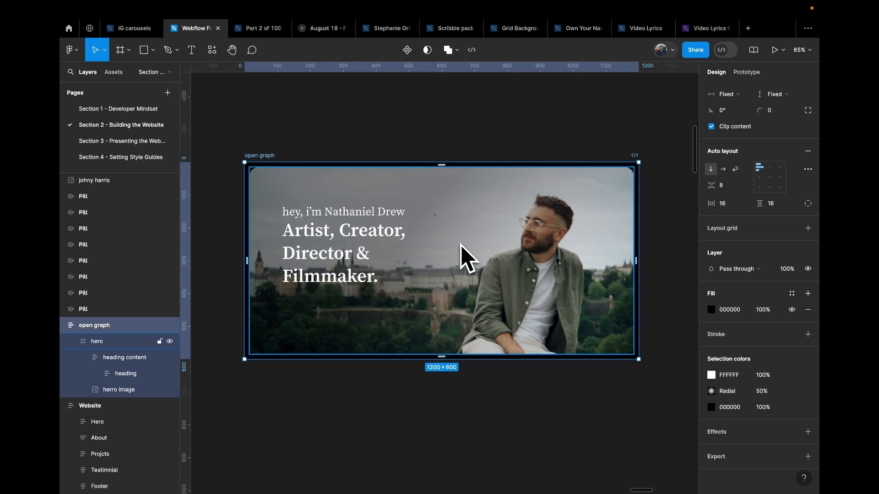
Step: Add an export setting to the open graph frame and export it as a 1x PNG
left_click(735, 454)
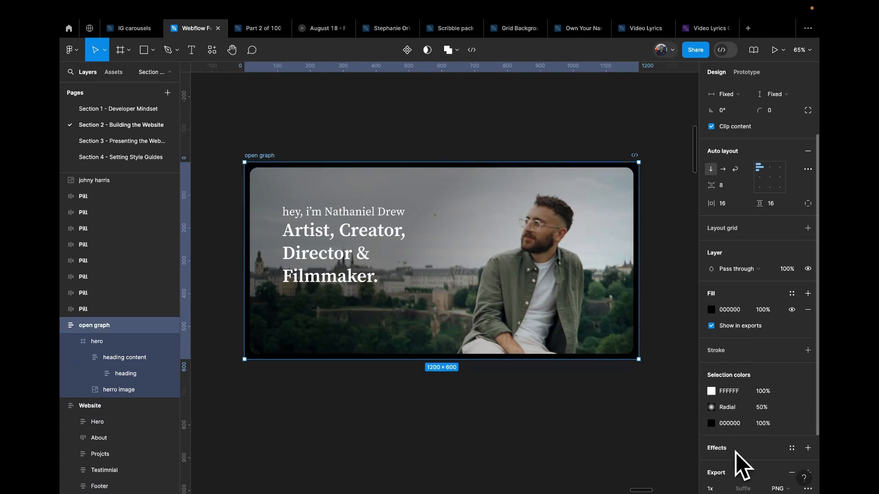
scroll(746, 431, "down", 2)
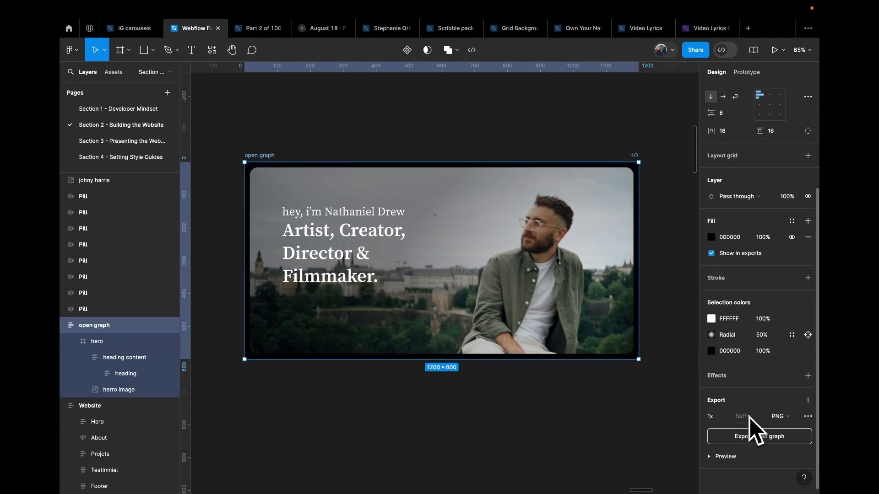
left_click(747, 443)
key("Return")
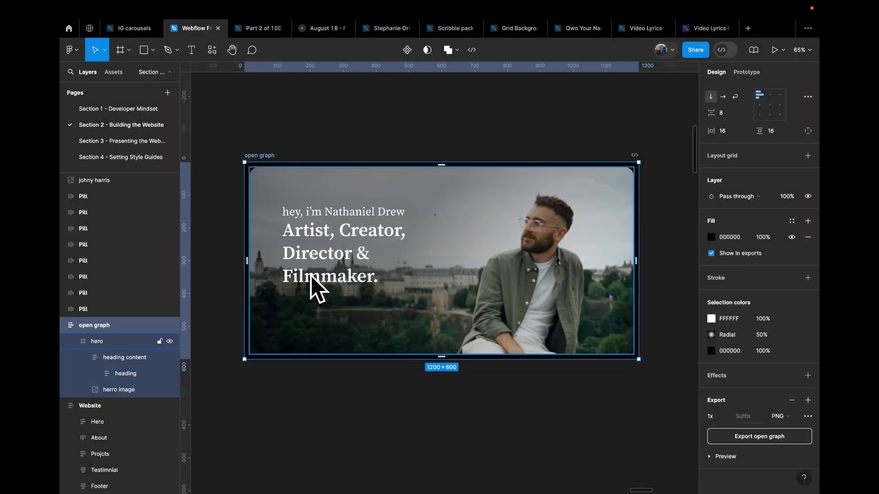
Step: Switch to Webflow and upload the exported open graph.png image to the site's assets
key("ctrl+Left")
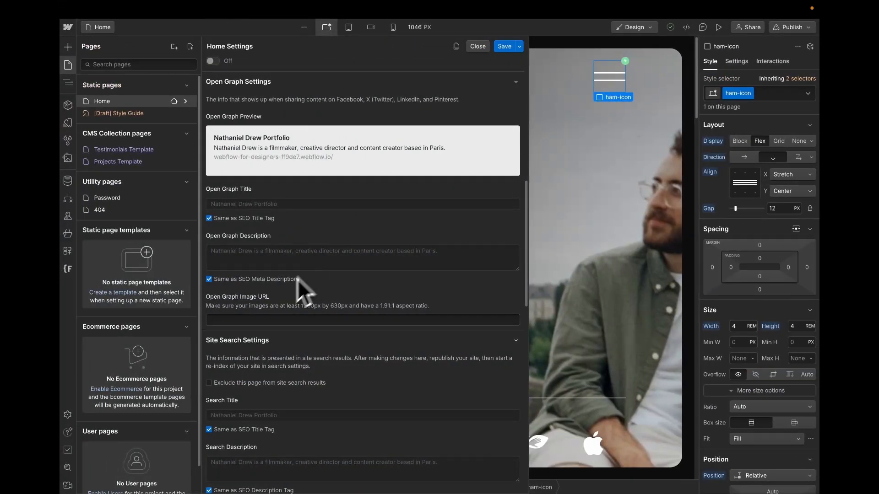
mouse_move(62, 166)
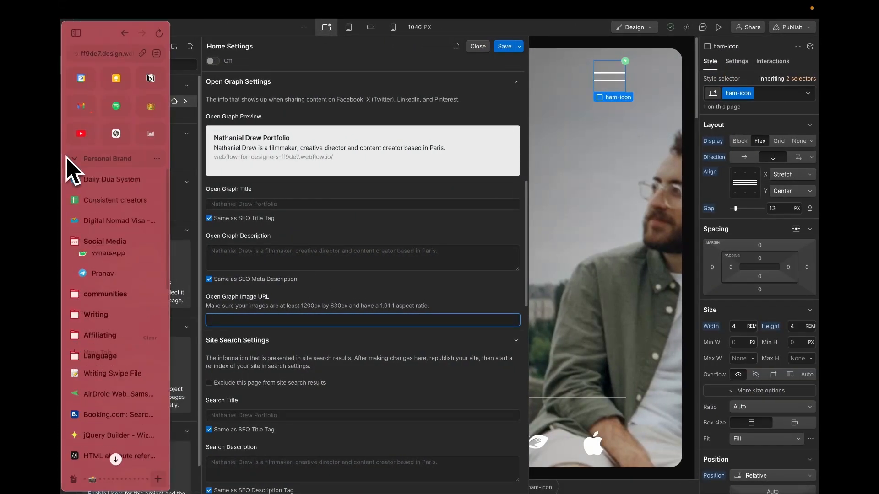
left_click(68, 180)
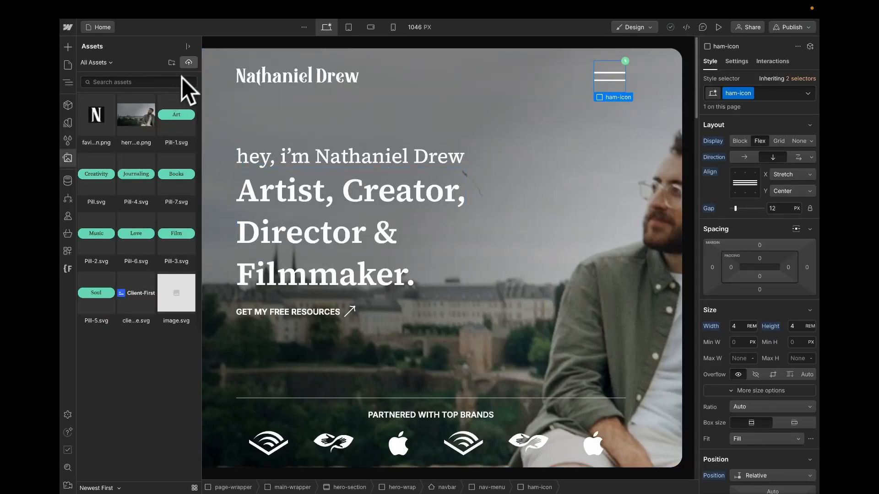
left_click(188, 64)
left_click(611, 353)
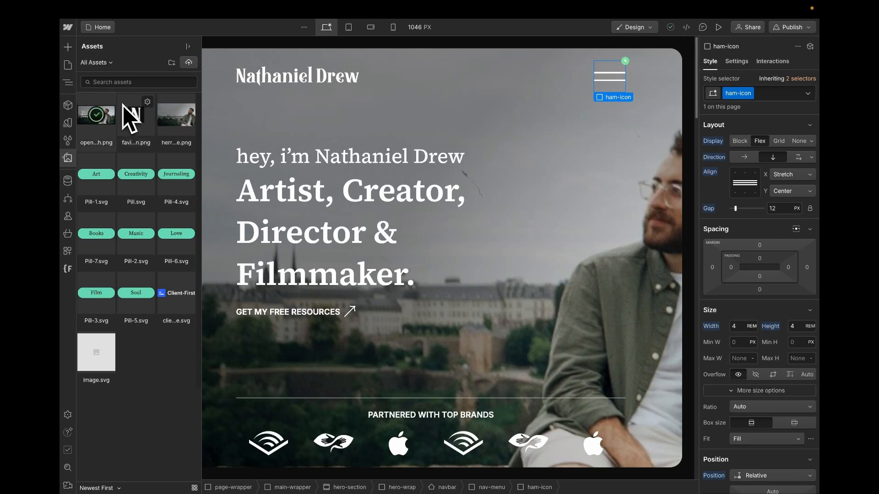
Step: Copy the link of the open graph.png asset from its asset details
left_click(110, 106)
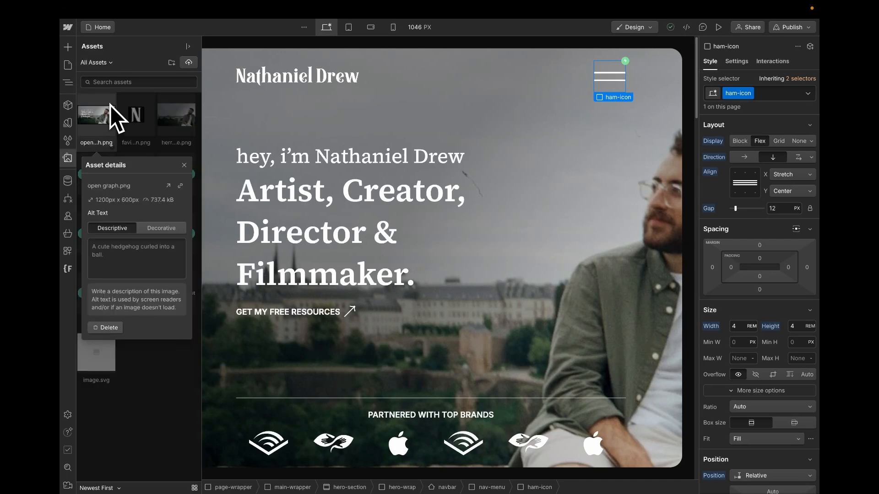
left_click(180, 190)
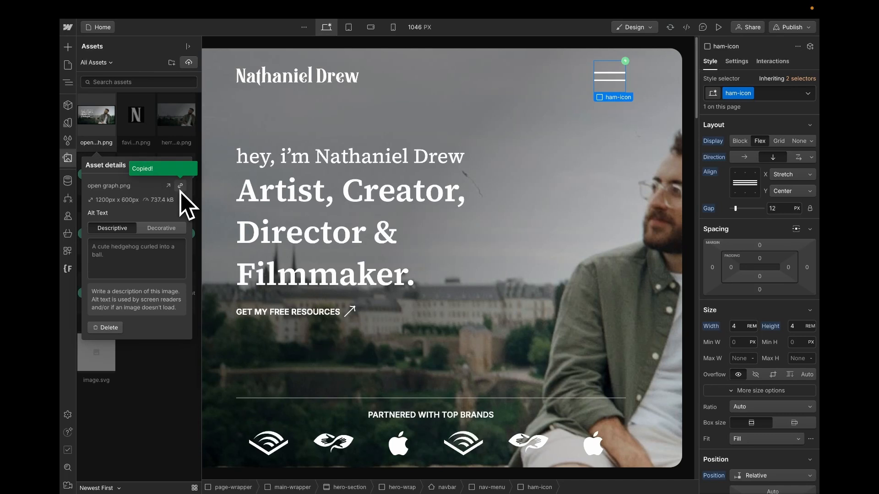
left_click(257, 111)
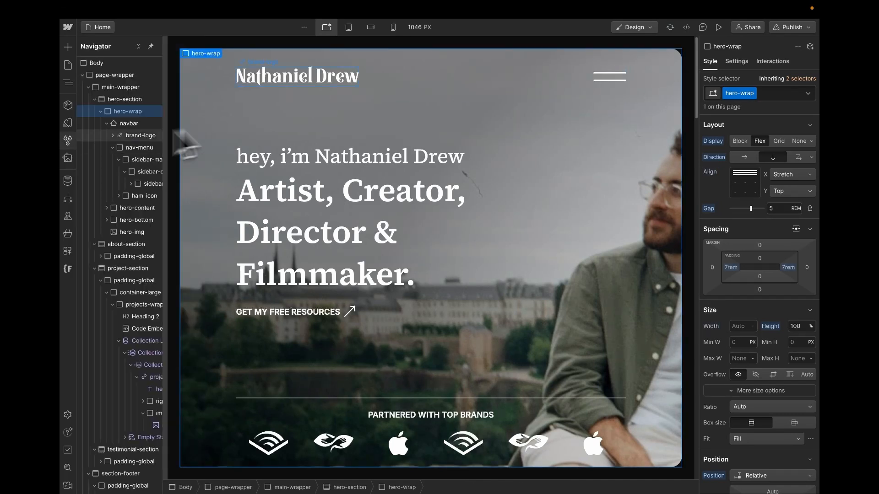
Step: Paste the copied open graph.png link as the Home page's Open Graph Image URL and review the Open Graph preview
left_click(66, 64)
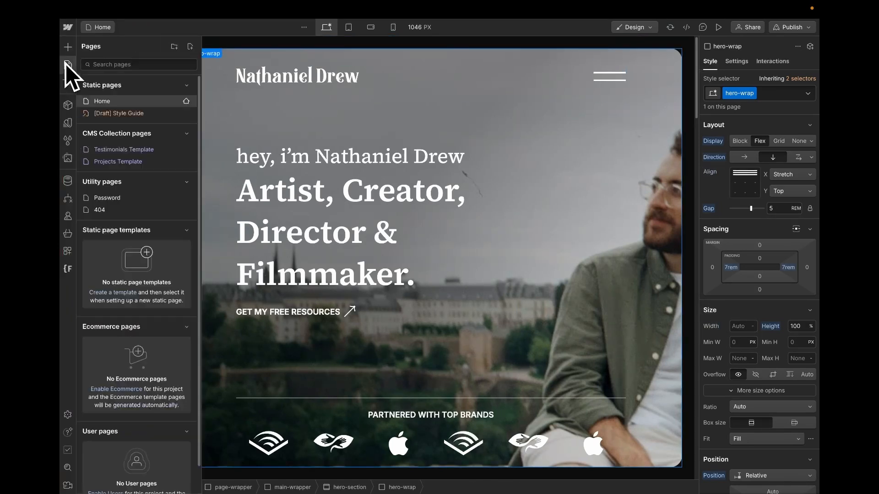
left_click(186, 102)
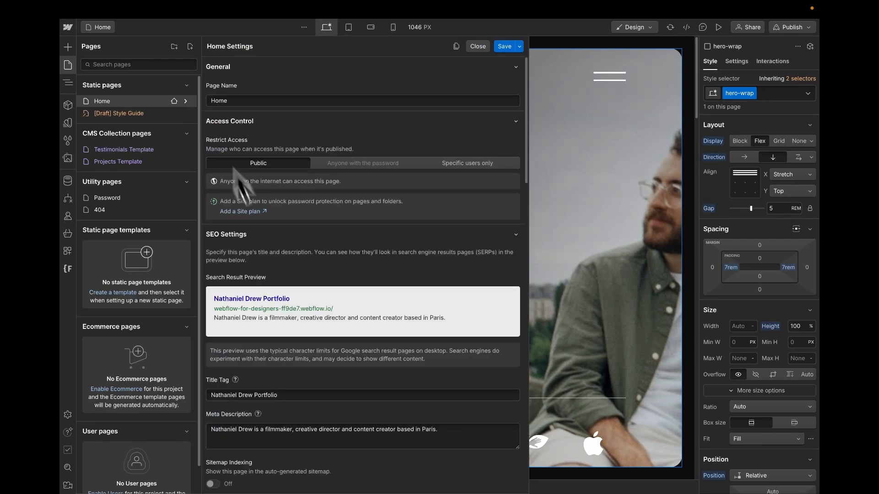
scroll(280, 288, "down", 8)
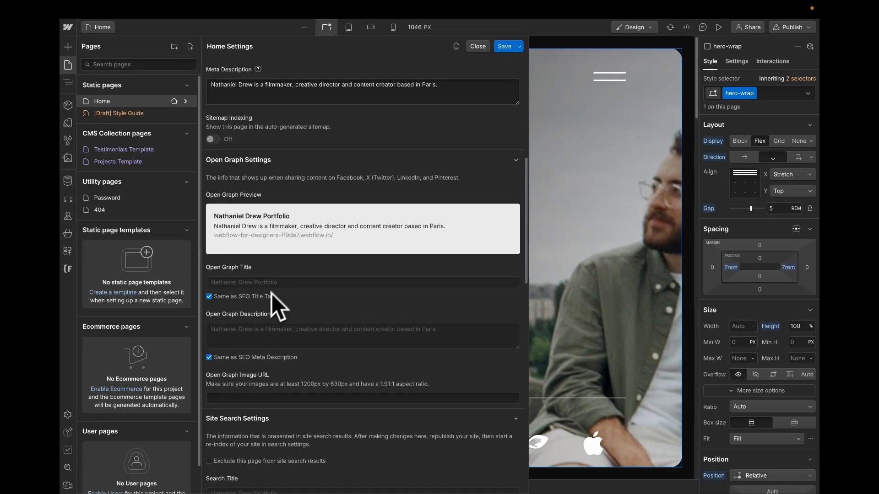
scroll(263, 320, "down", 2)
left_click(224, 330)
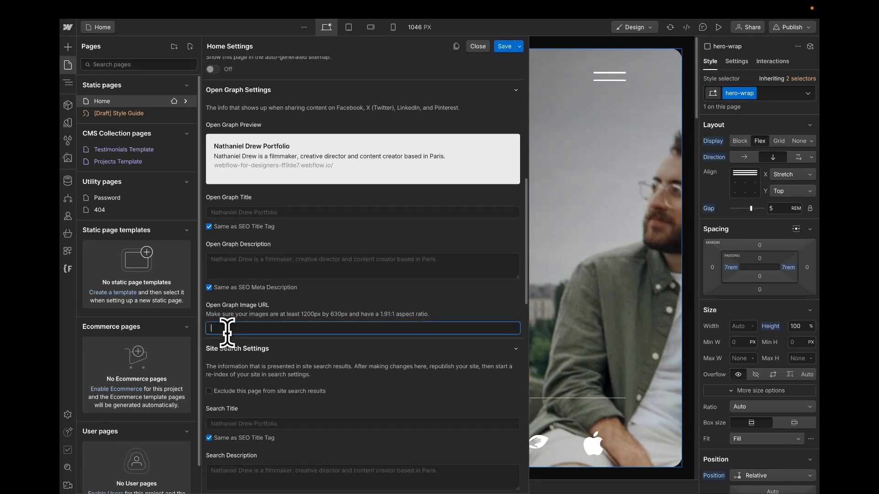
key("super+v")
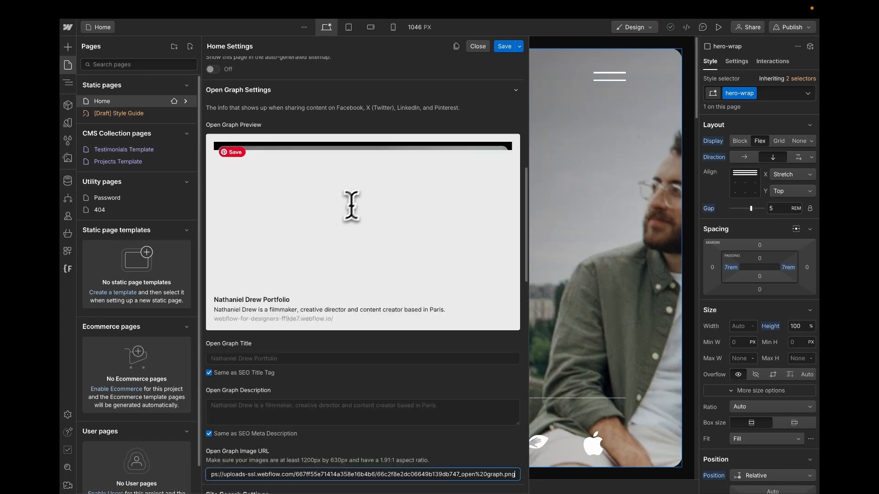
scroll(353, 206, "up", 1)
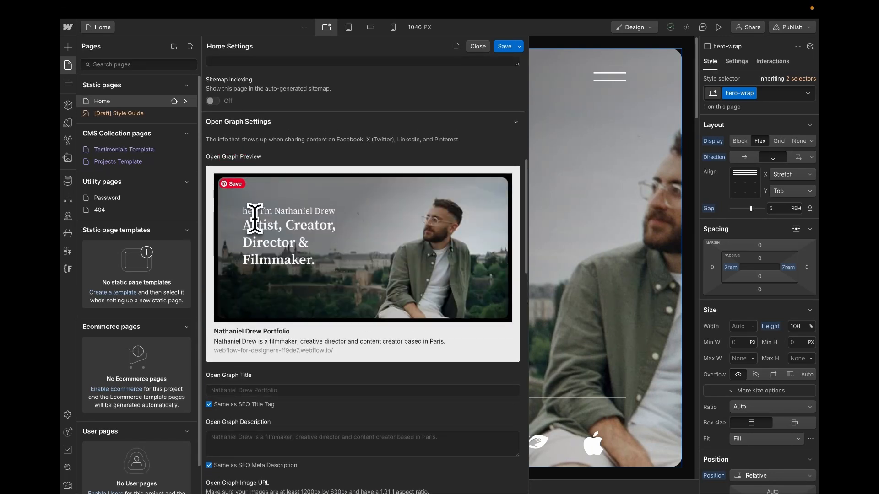
scroll(255, 219, "down", 1)
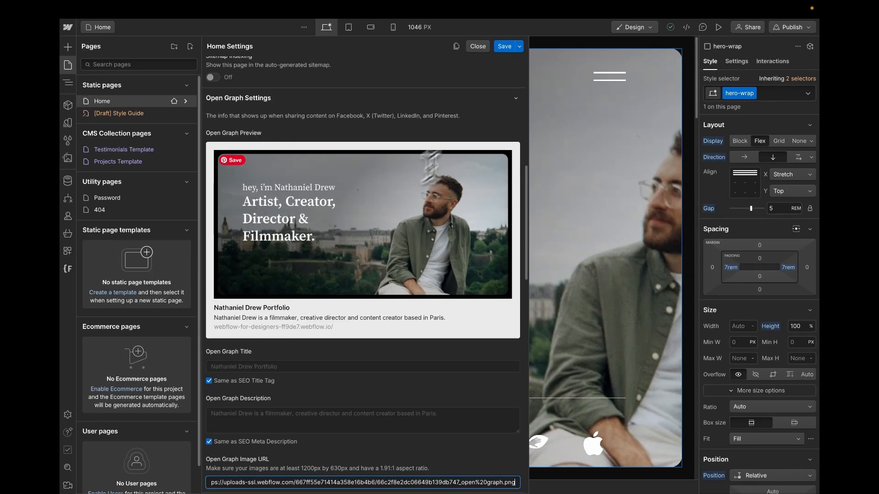
scroll(359, 314, "down", 5)
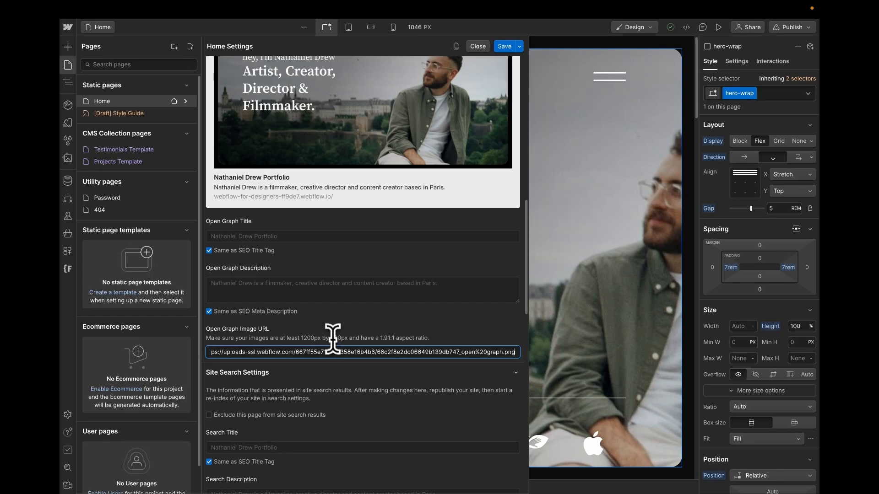
scroll(320, 338, "down", 2)
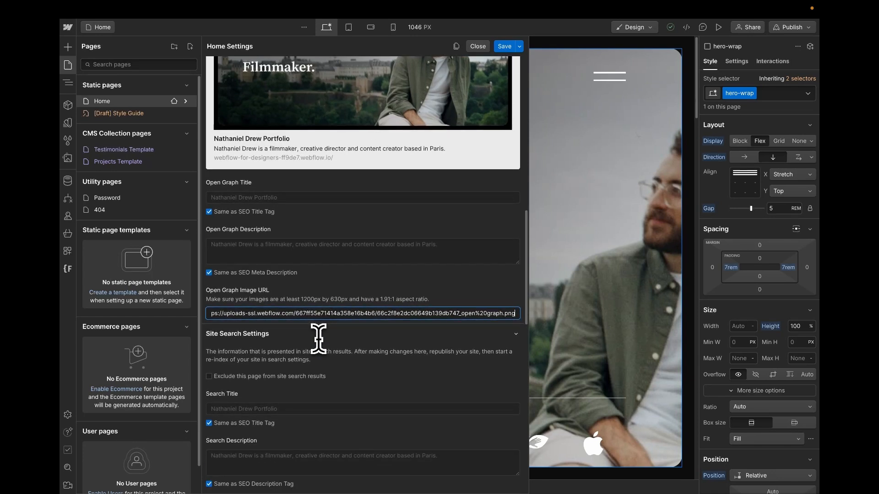
Step: Save the Home page settings and publish the site to the selected webflow.io staging domain
scroll(259, 406, "down", 8)
scroll(259, 411, "up", 20)
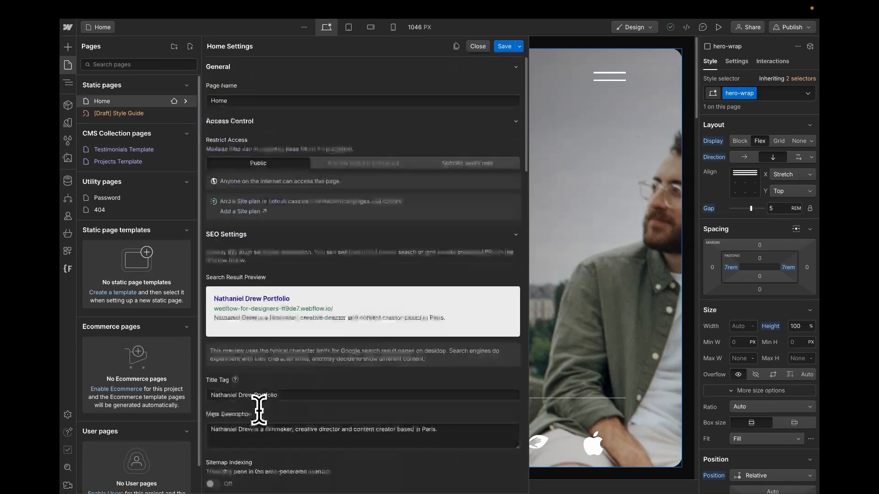
left_click(504, 47)
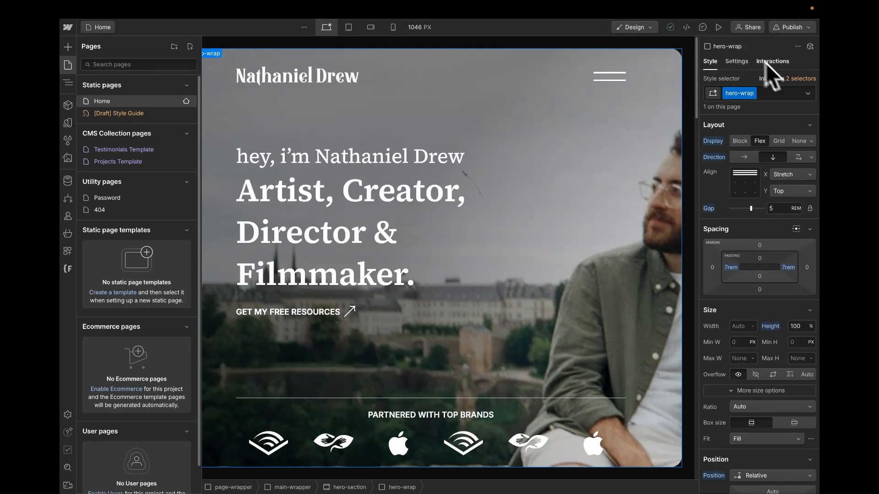
left_click(797, 31)
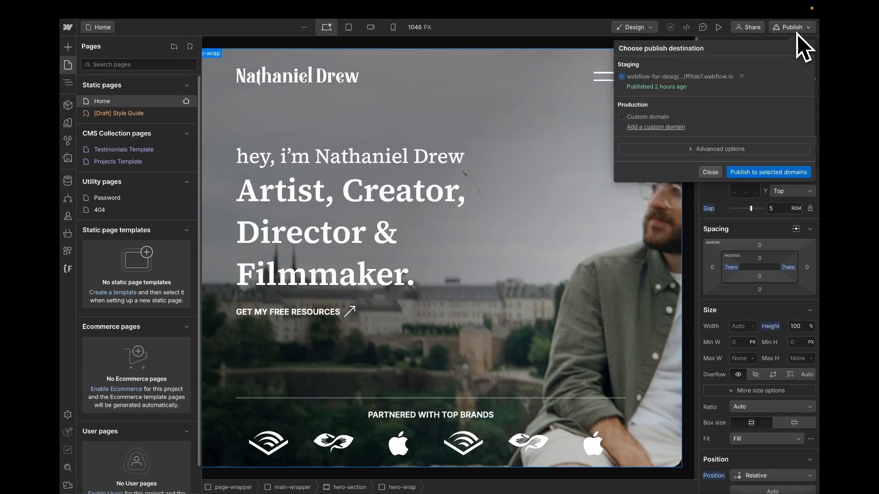
left_click(756, 172)
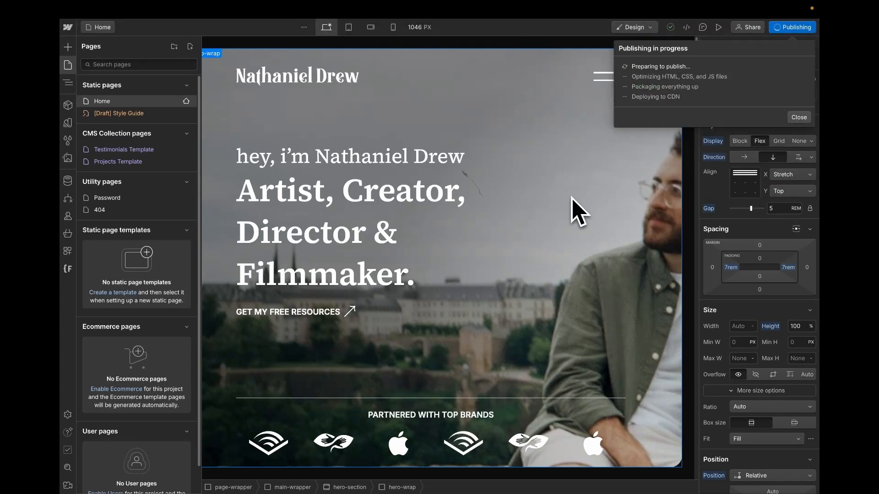
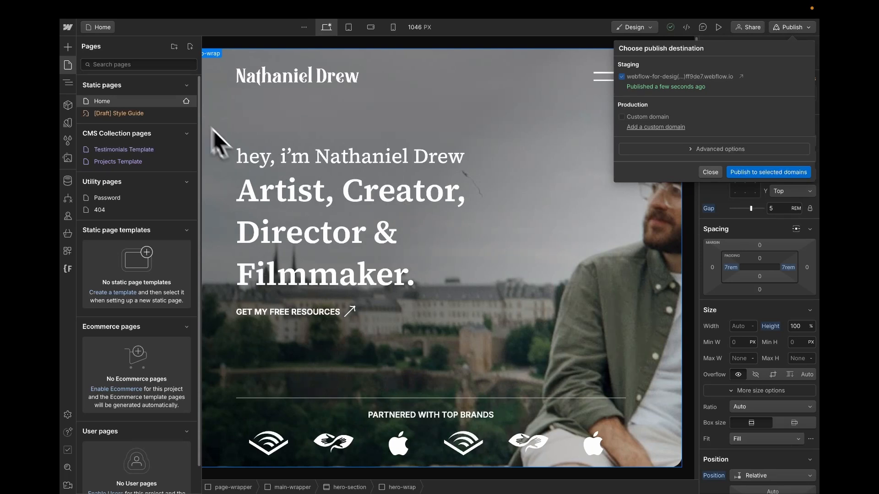
Step: Open the Style Guide page's settings, check its save options and save the page as a draft
left_click(162, 116)
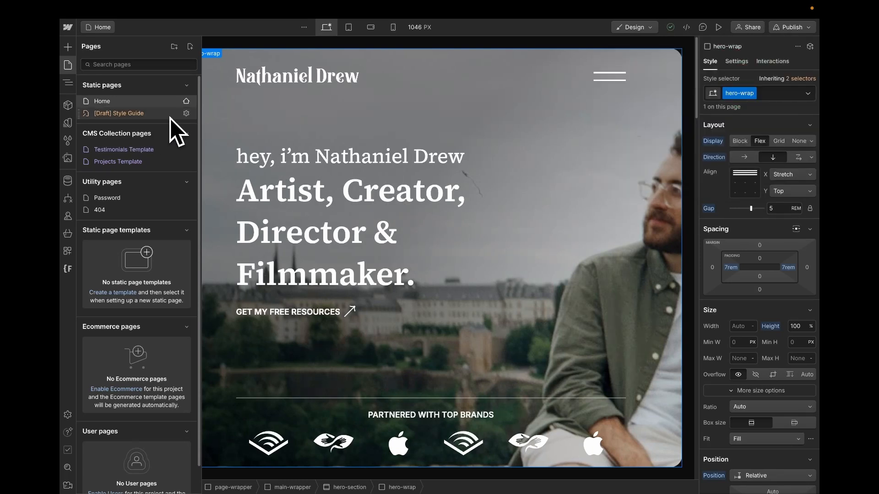
left_click(186, 114)
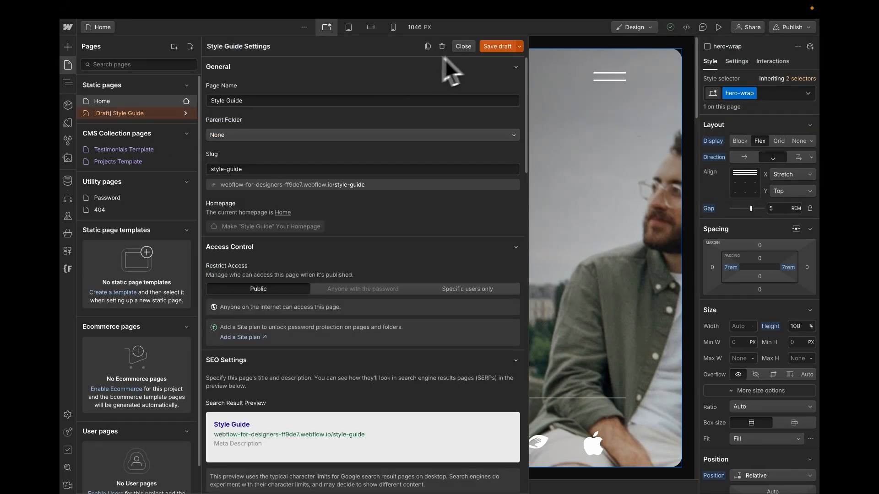
left_click(519, 47)
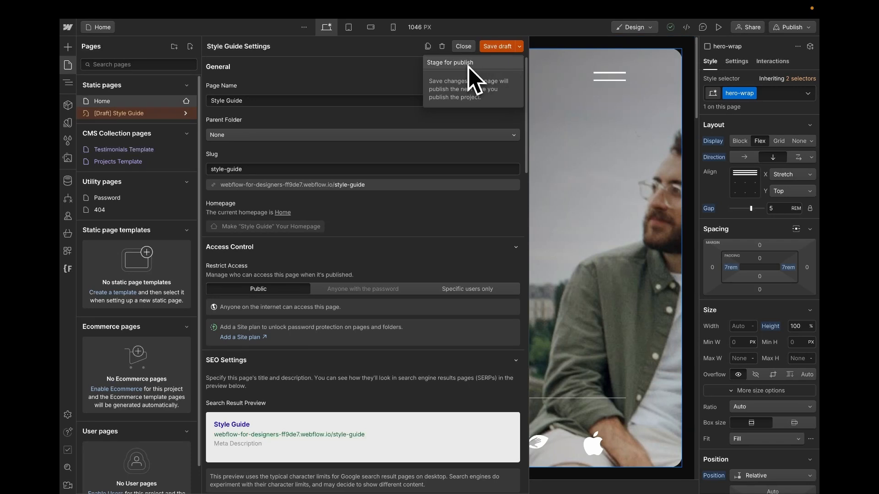
left_click(495, 47)
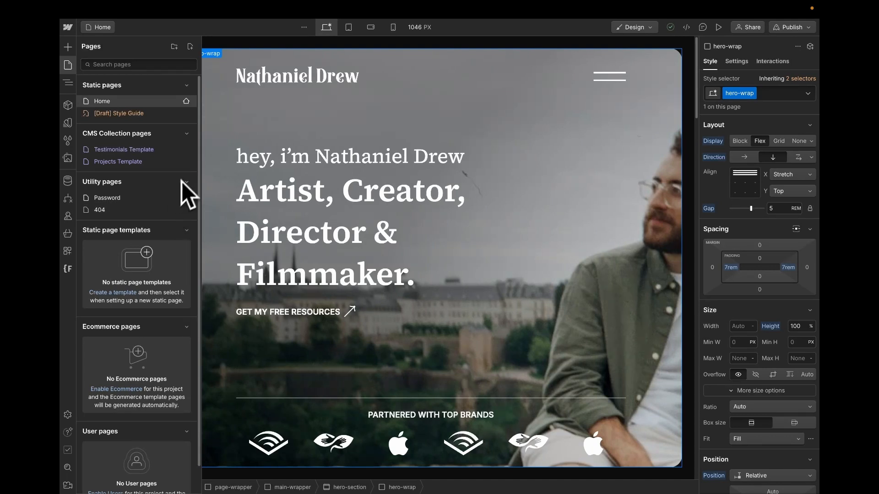
Step: Open the Testimonials Template page and examine its publish, SEO, Open Graph and site search settings, then close them
left_click(164, 151)
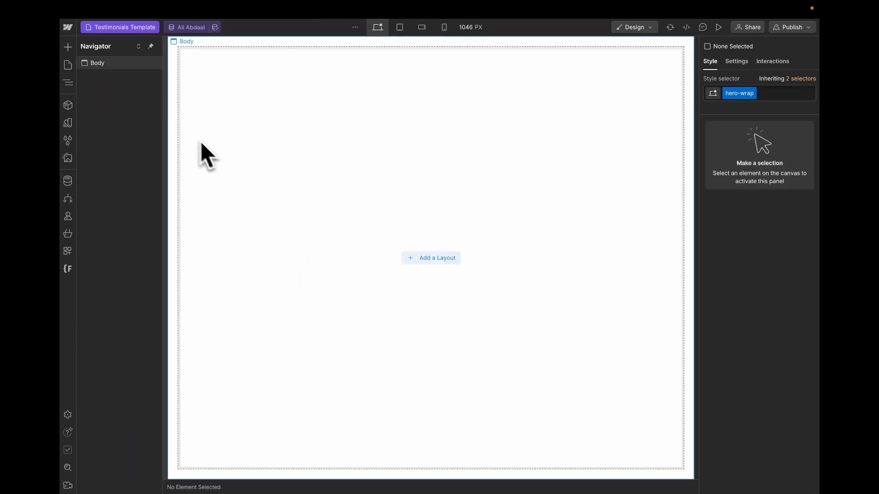
left_click(70, 70)
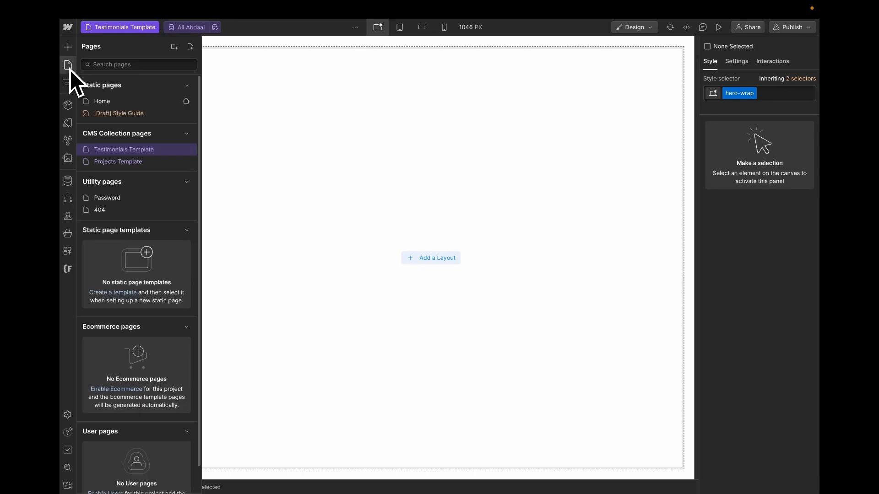
left_click(185, 150)
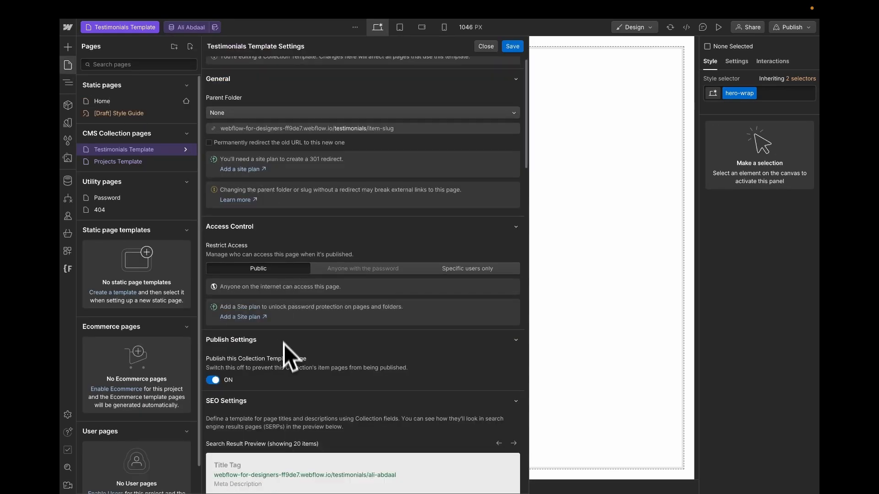
scroll(284, 346, "down", 5)
scroll(293, 352, "up", 5)
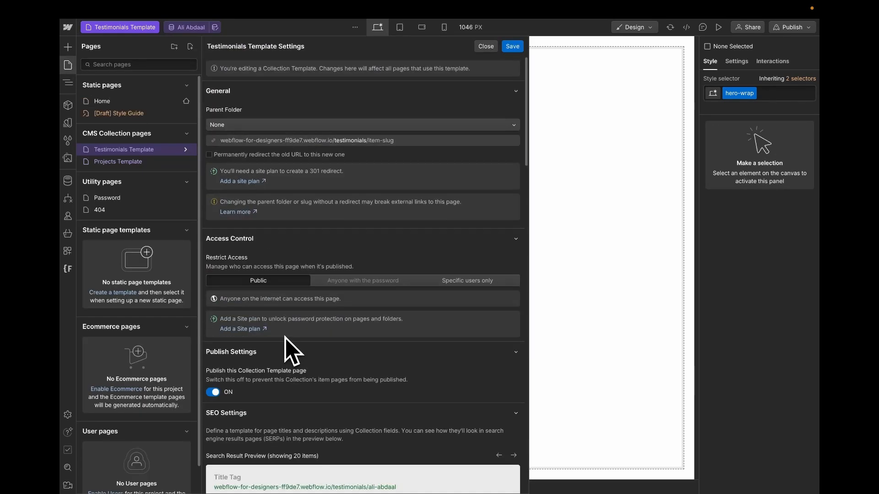
scroll(293, 352, "down", 12)
scroll(293, 352, "up", 12)
scroll(287, 351, "down", 12)
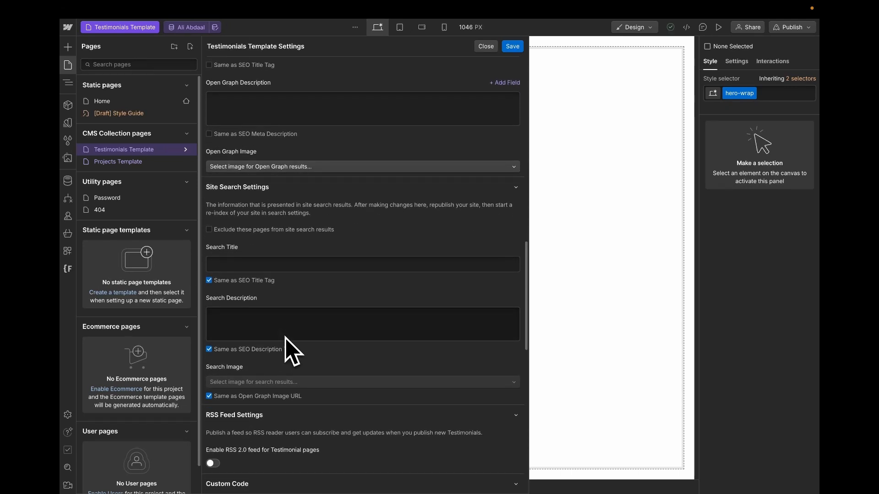
scroll(286, 341, "up", 15)
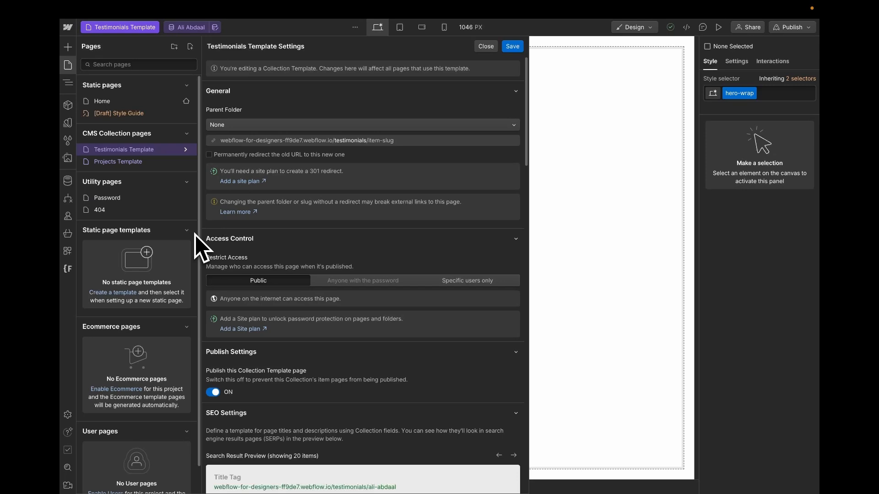
scroll(337, 380, "down", 10)
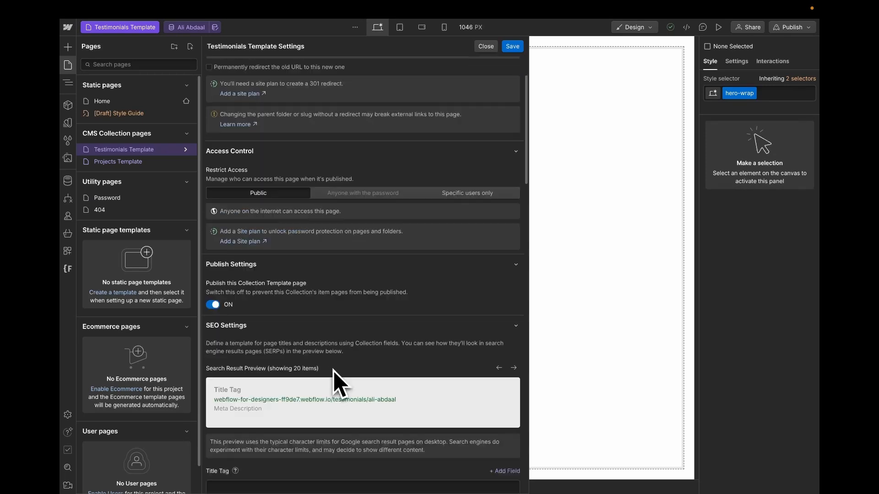
scroll(333, 369, "up", 10)
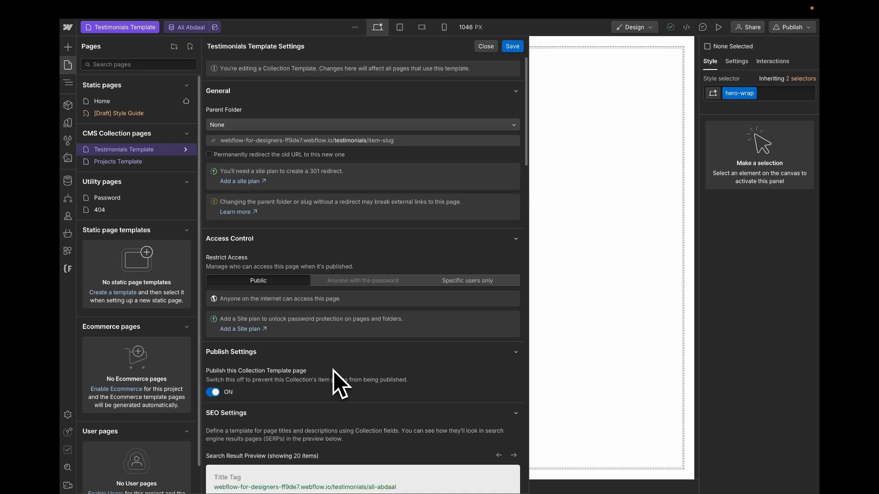
left_click(488, 47)
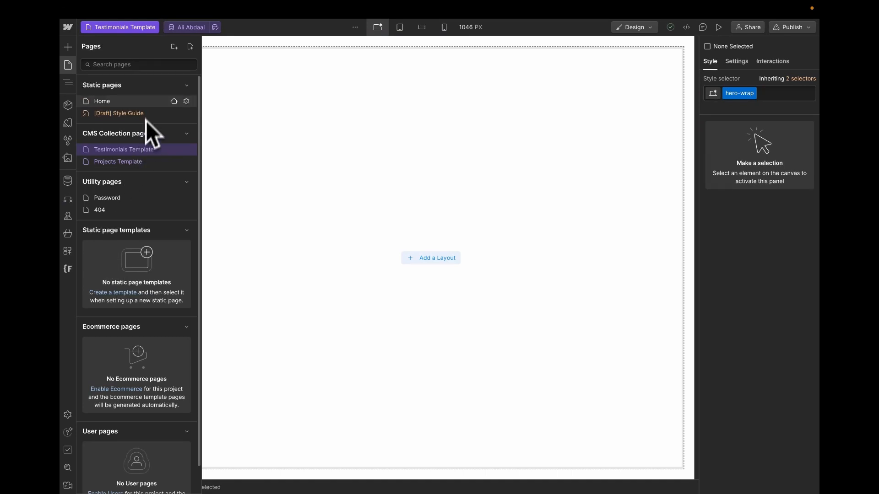
Step: Return to the Home page, switch to the Website Pre-Launch Checklist in Notion, and check off page titles, meta descriptions and Open graph settings
left_click(147, 104)
mouse_move(61, 188)
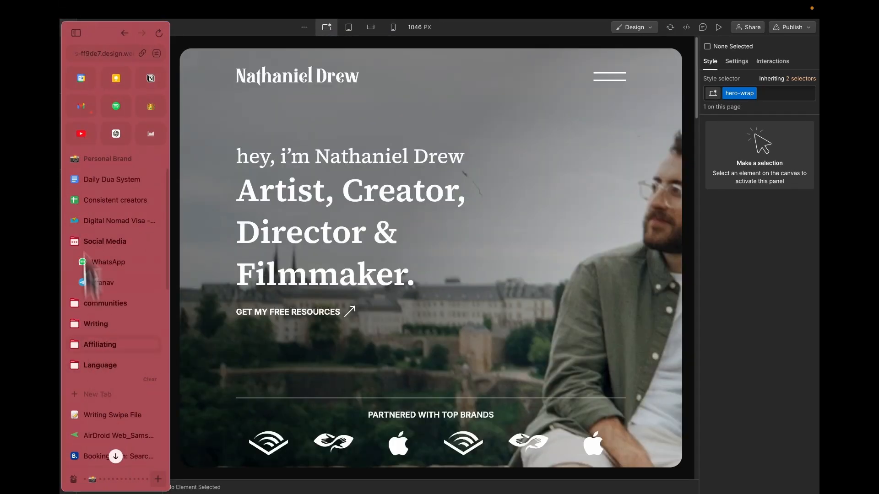
left_click(75, 159)
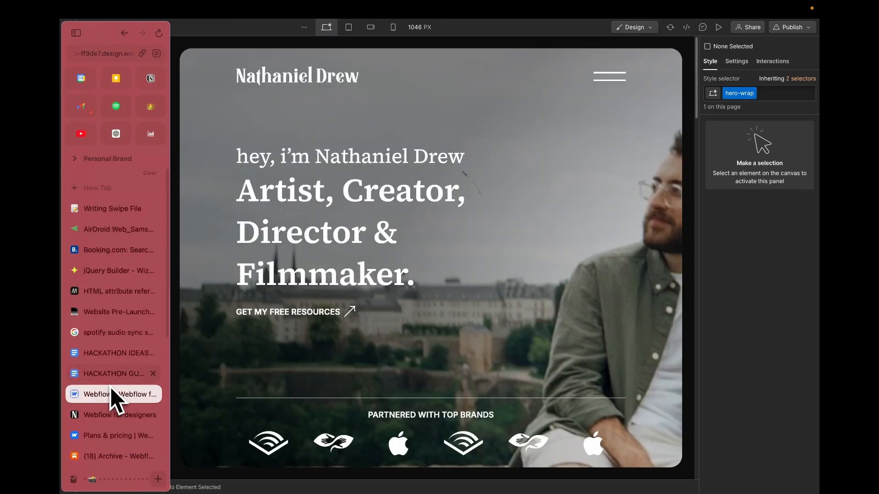
scroll(99, 348, "down", 3)
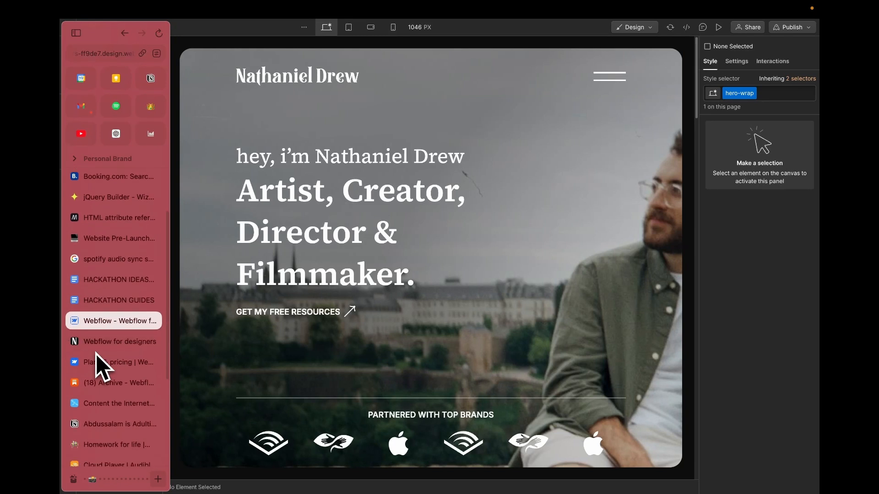
left_click(120, 224)
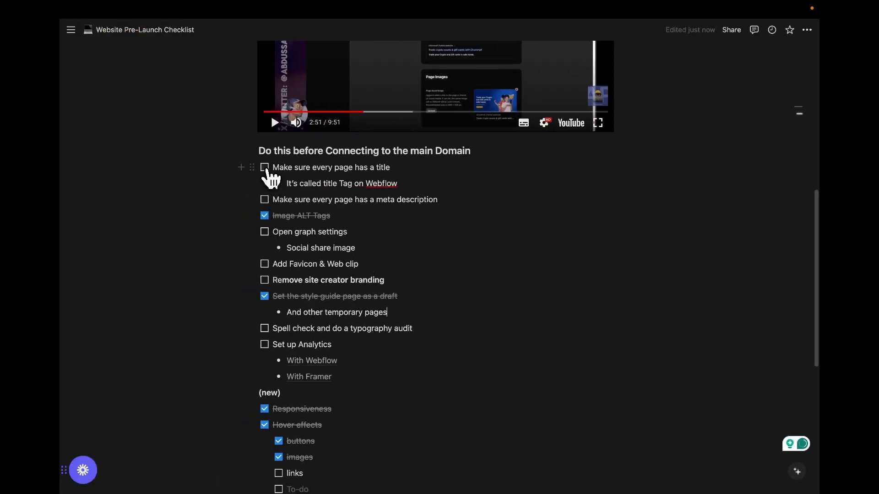
left_click(265, 168)
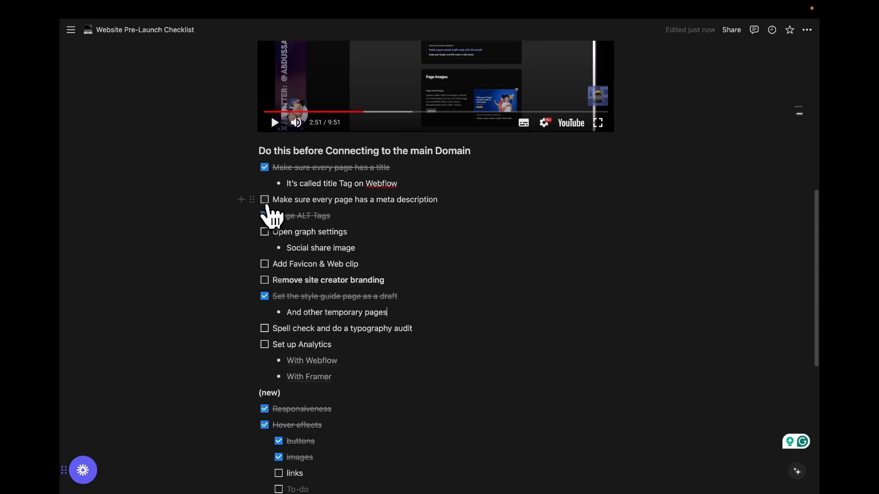
left_click(265, 200)
left_click(264, 232)
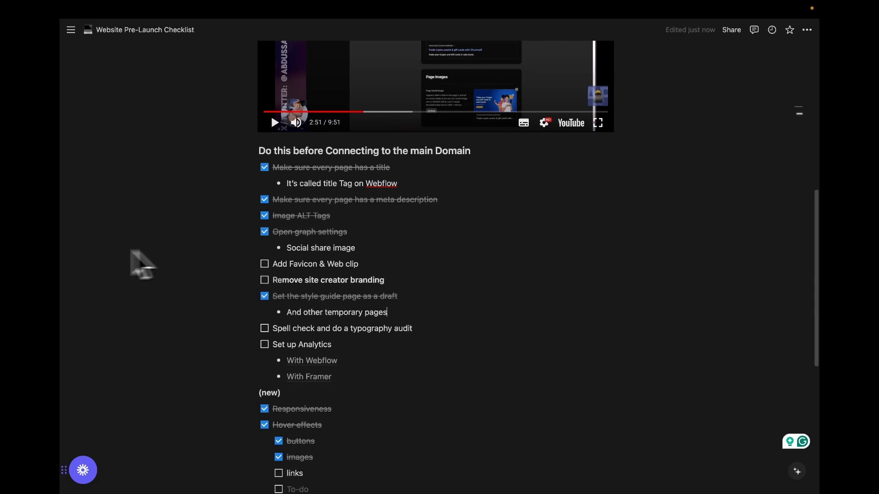
Step: Switch back to Webflow and open the site's general settings to examine the size requirements for the favicon and webclip
mouse_move(63, 255)
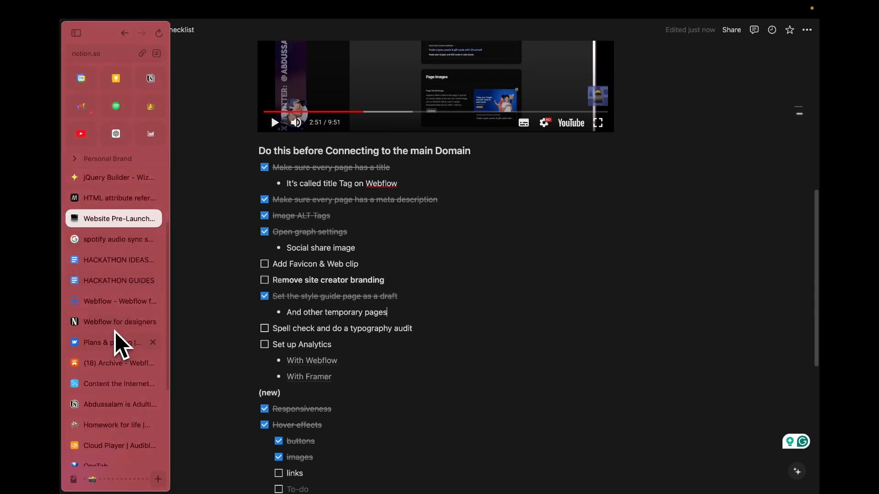
left_click(120, 302)
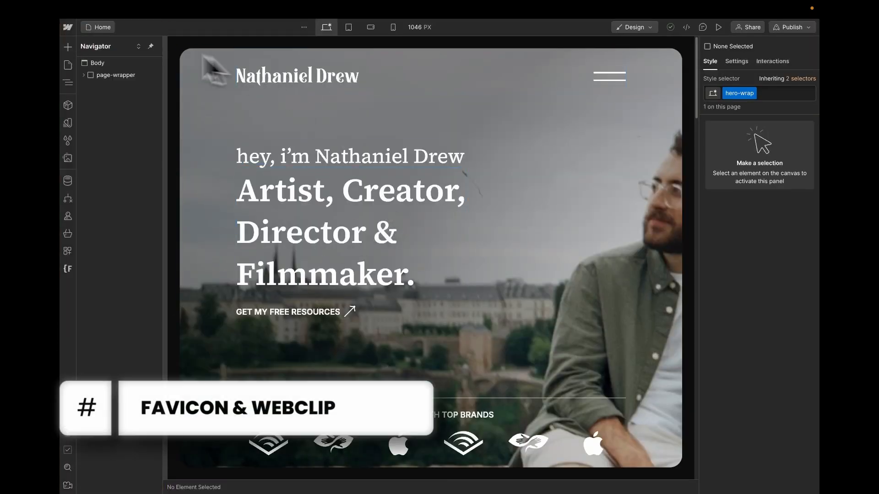
mouse_move(76, 212)
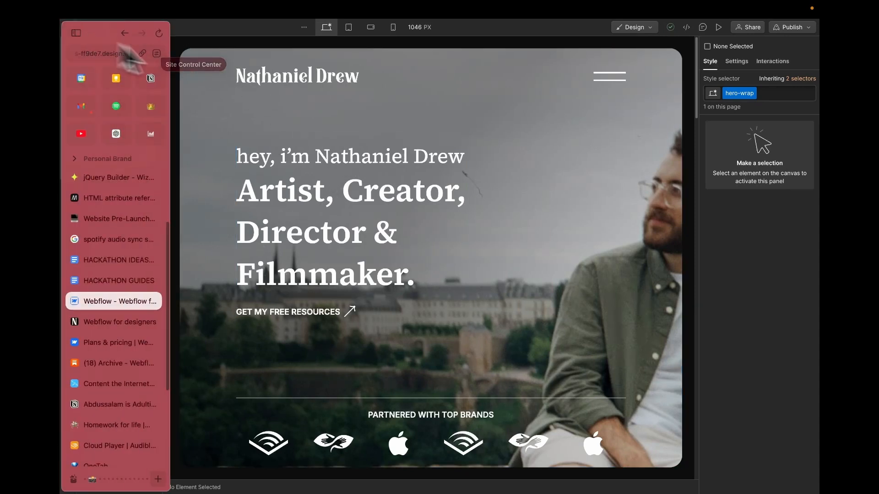
left_click(67, 27)
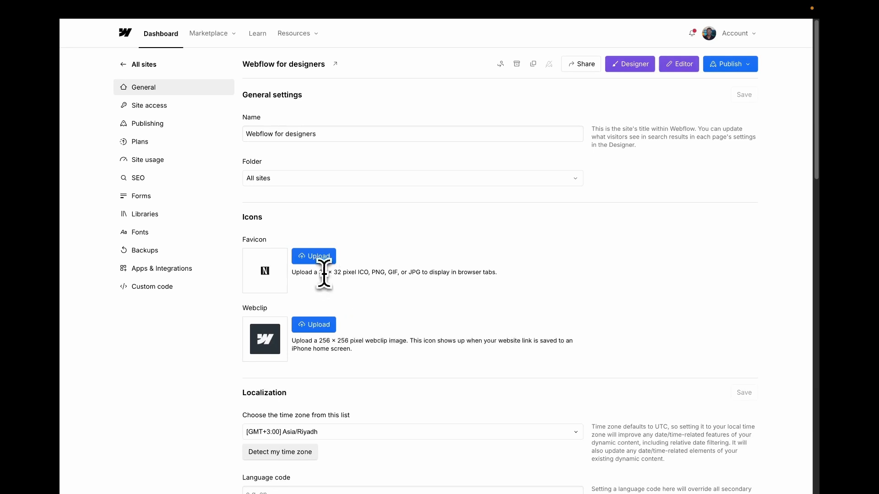
left_click_drag(317, 274, 347, 279)
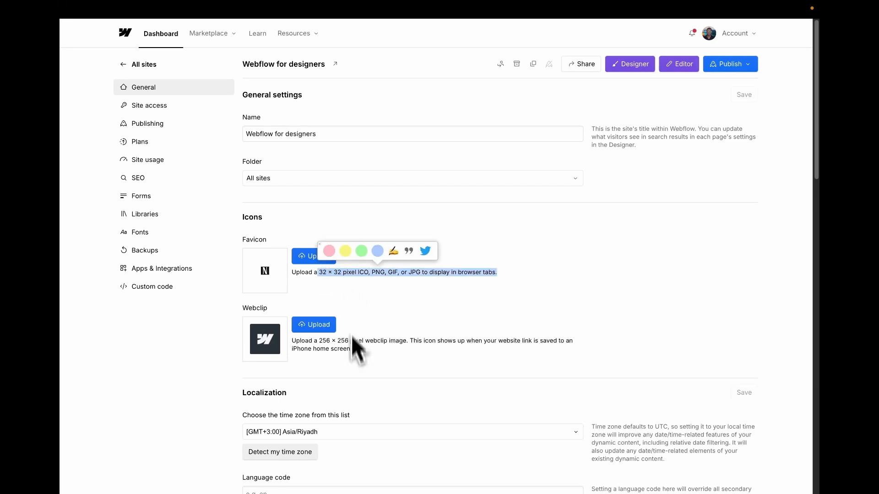
left_click_drag(319, 342, 328, 344)
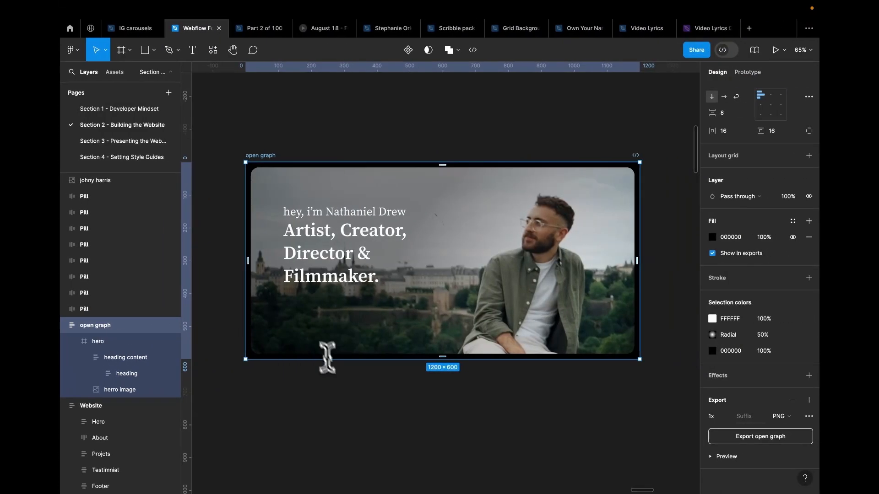
Step: In the Figma file, duplicate the herro image out of the open graph frame and place the copy just below it
left_click(351, 404)
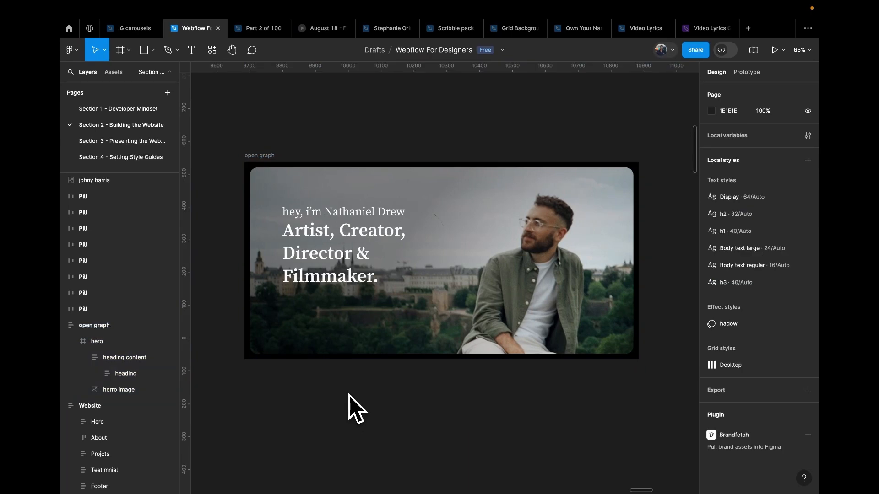
left_click(526, 249)
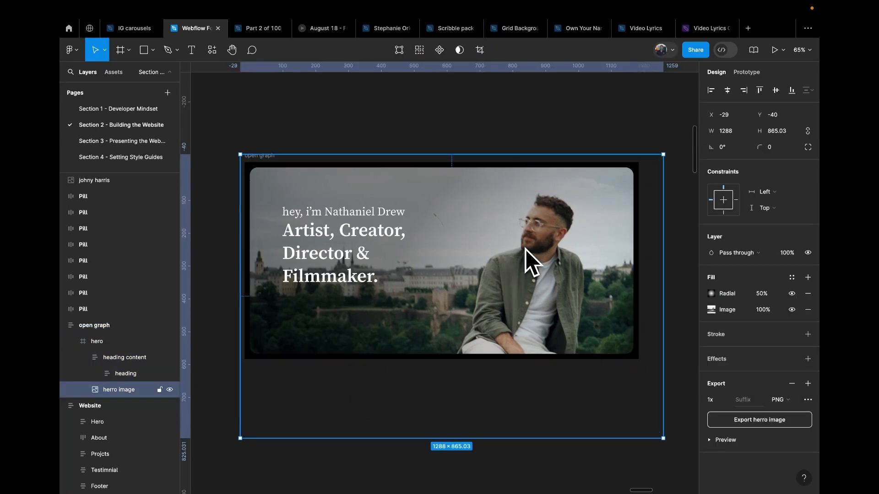
left_click_drag(526, 249, 557, 433)
scroll(561, 399, "down", 3)
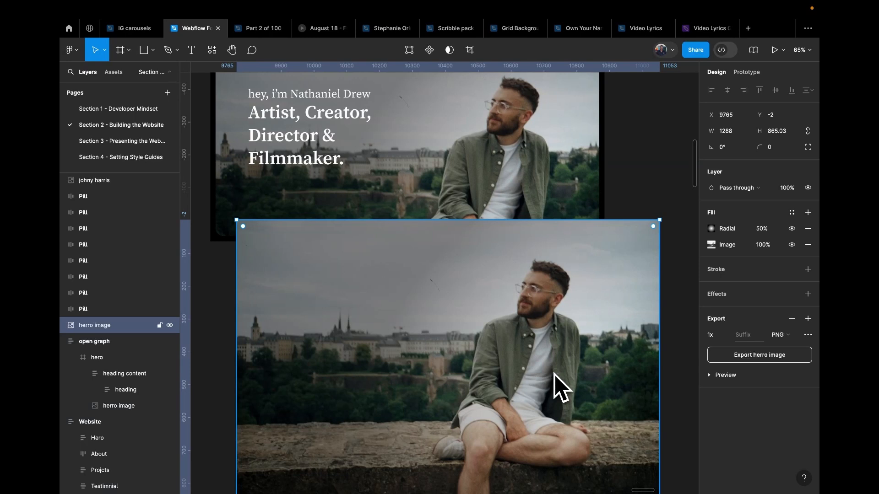
Step: Wrap the copied herro image in a frame and rename the frame favicon
key("ctrl+alt+g")
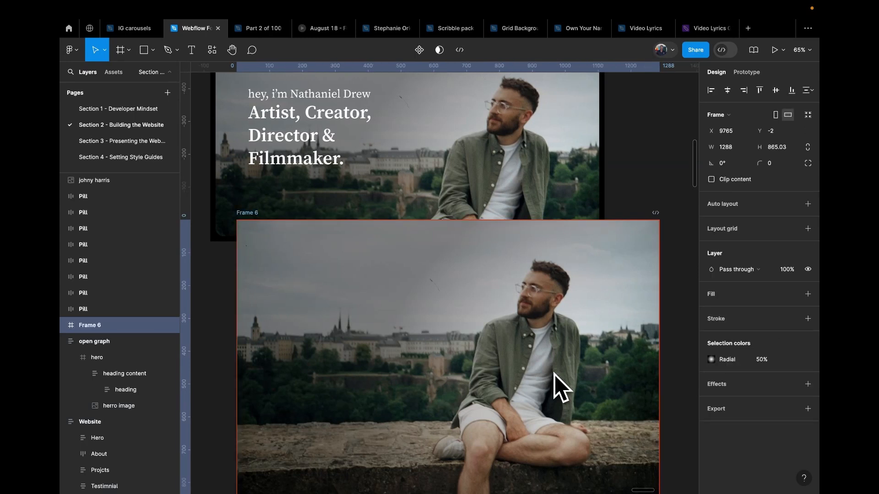
key("ctrl+r")
type("fav")
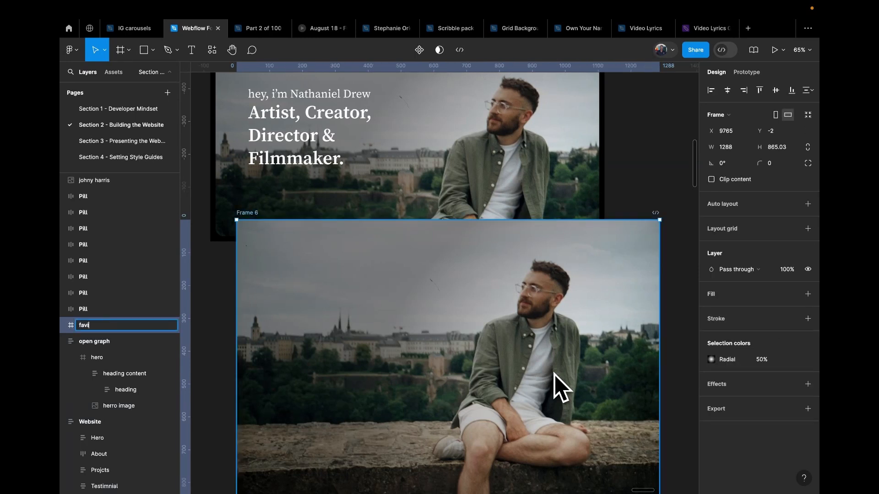
key("Return")
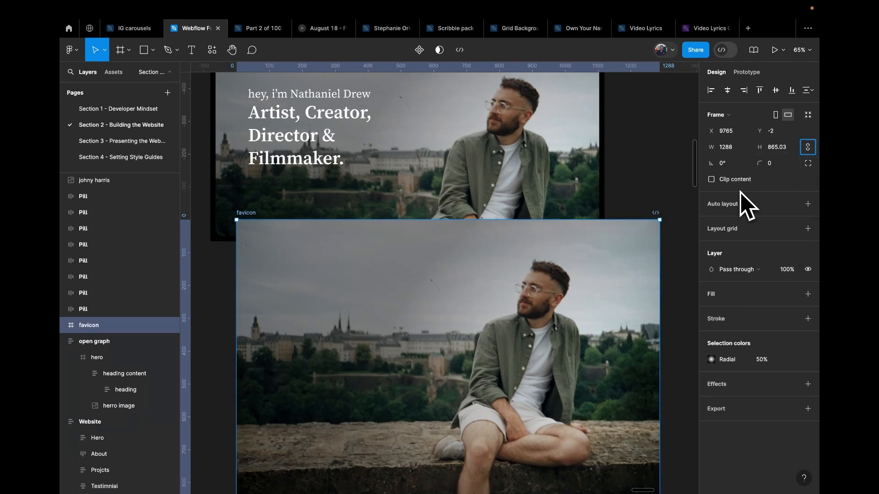
Step: Scale the favicon frame together with its image proportionally to a height of 32
left_click(670, 238)
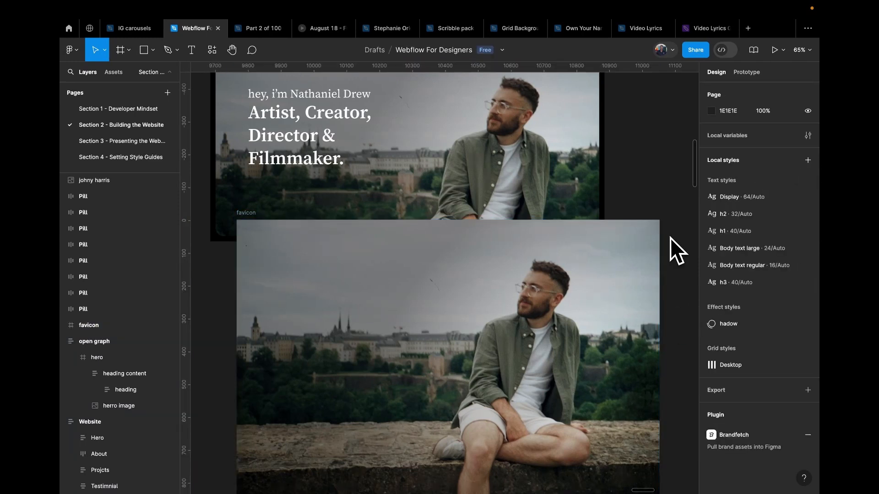
left_click(647, 255)
left_click(763, 238)
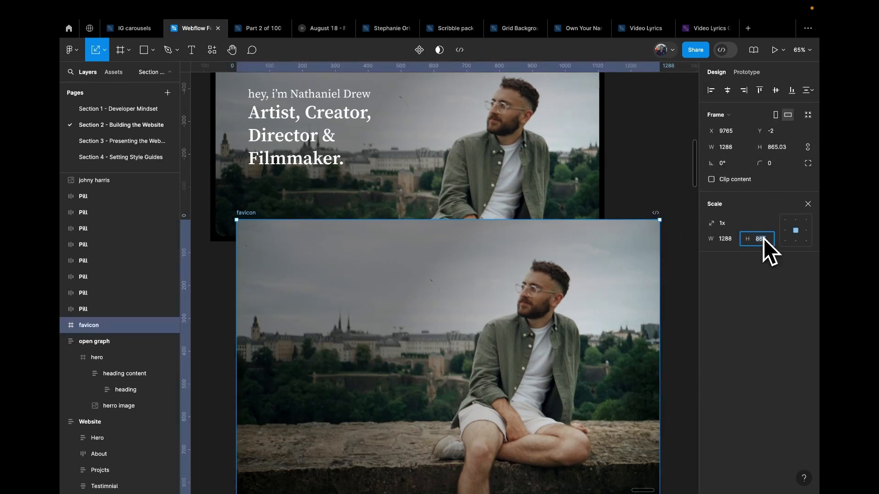
key("Return")
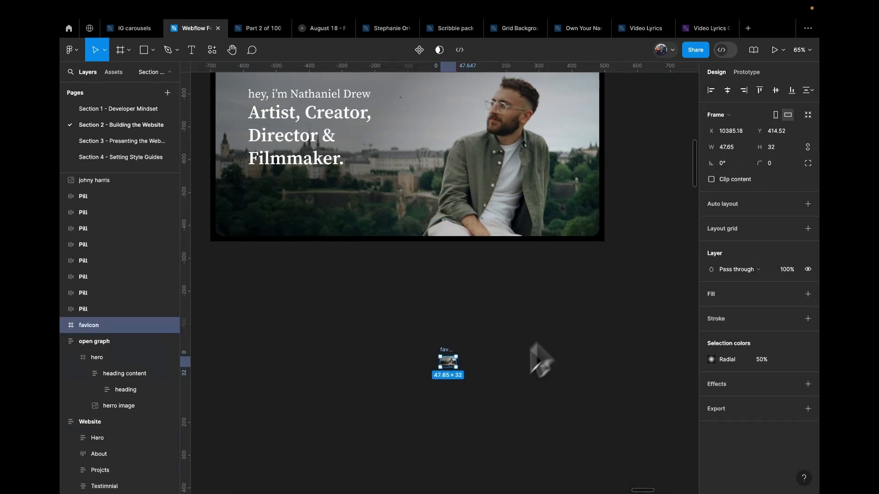
Step: Enlarge the herro image inside the favicon frame to about 176 × 118, letting it extend beyond the frame
key("shift+2")
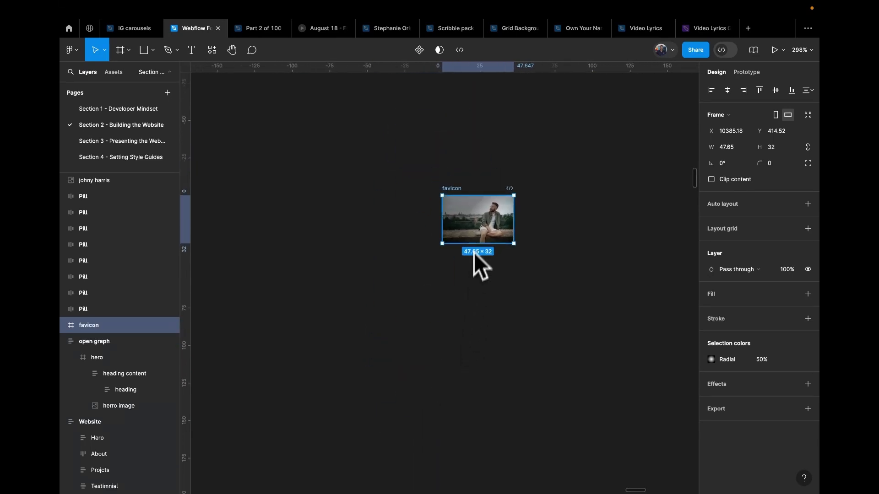
left_click(491, 224)
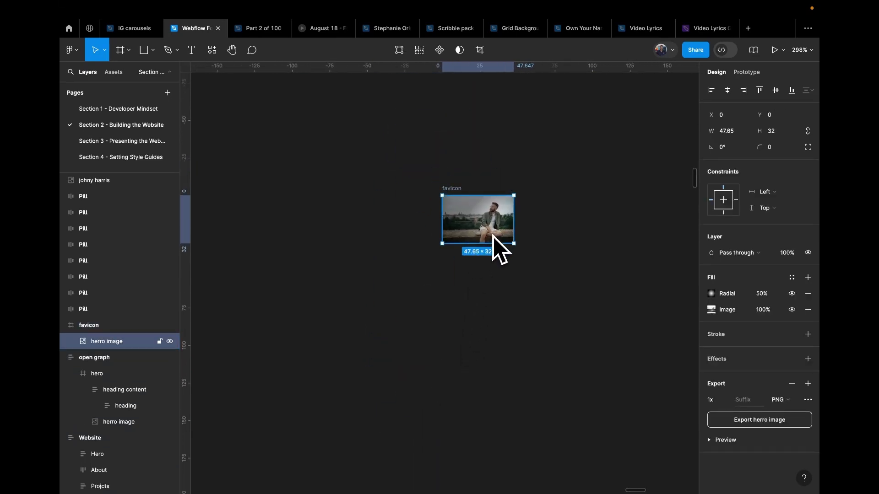
left_click_drag(492, 244, 477, 373)
Step: Set the favicon frame's width to 32 and clip its content to the frame
left_click(451, 190)
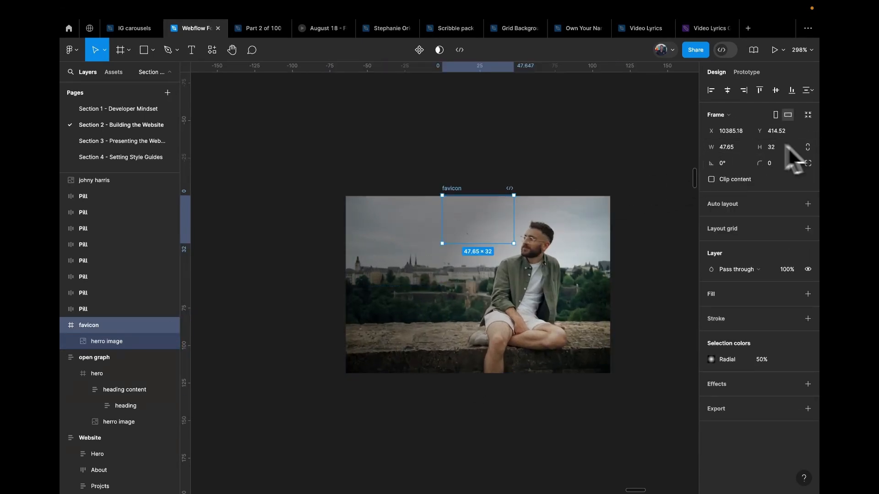
type("32")
key("Return")
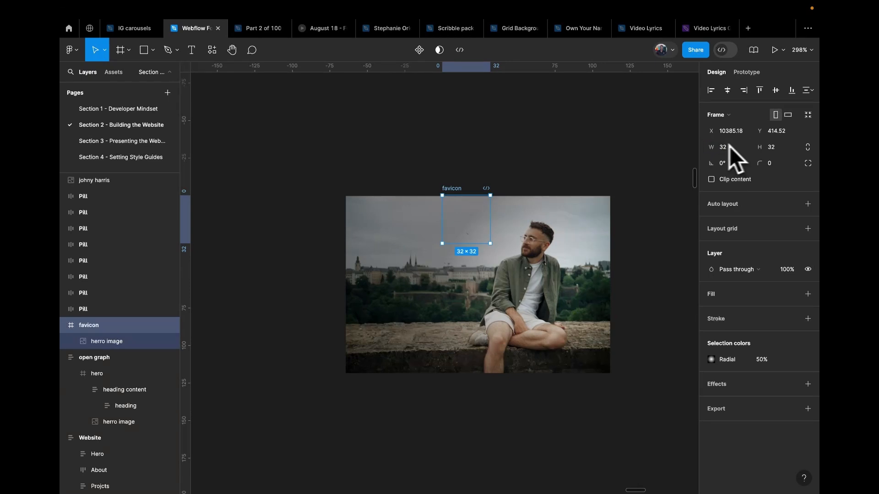
left_click(571, 151)
left_click(453, 189)
left_click(712, 179)
Step: Centre the herro image horizontally, then nudge it to about X -111, Y -12.5 so the man's head fills the favicon frame
left_click(471, 233)
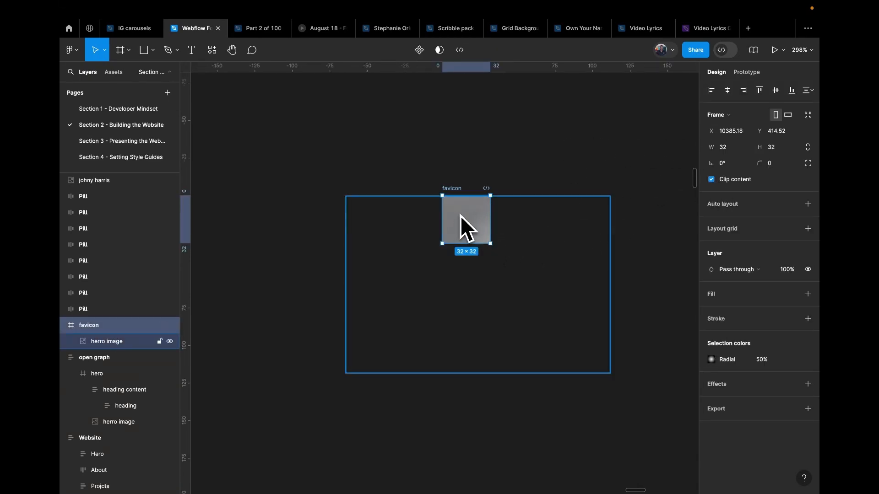
left_click(730, 90)
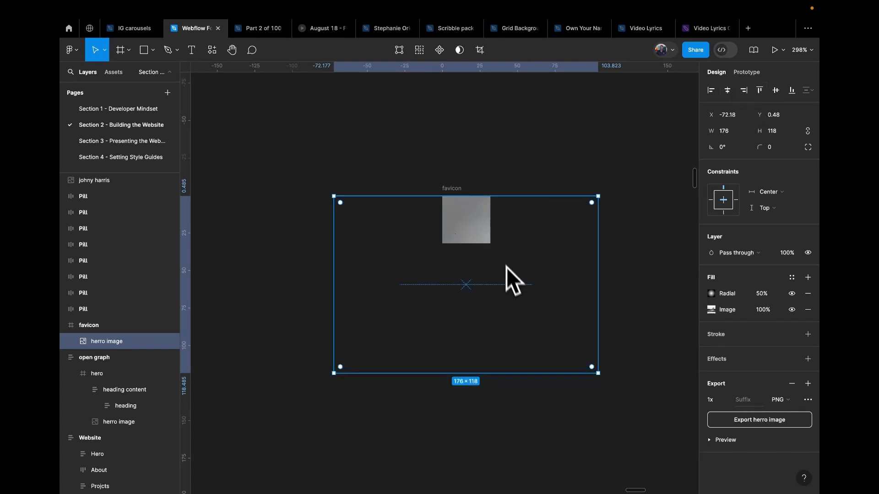
key("shift+Left")
key("shift+Left")
key("shift+Left")
key("shift+Left")
key("shift+Left")
key("shift+Left")
key("shift+Left")
key("shift+Up")
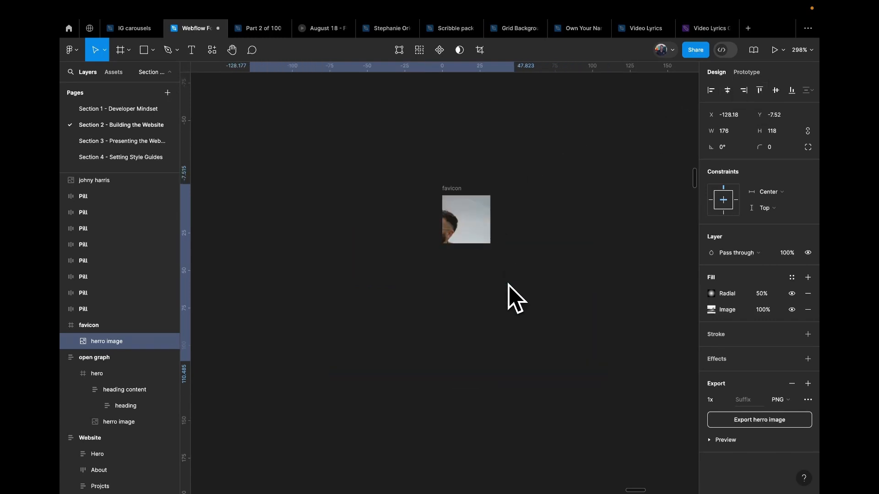
key("shift+Right")
key("shift+Right")
key("Up")
key("Up")
key("Up")
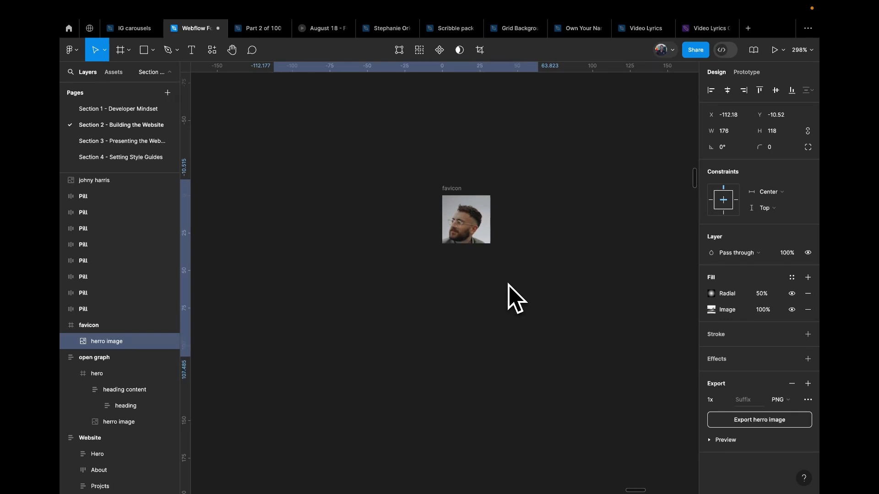
key("Up")
key("Up")
key("Right")
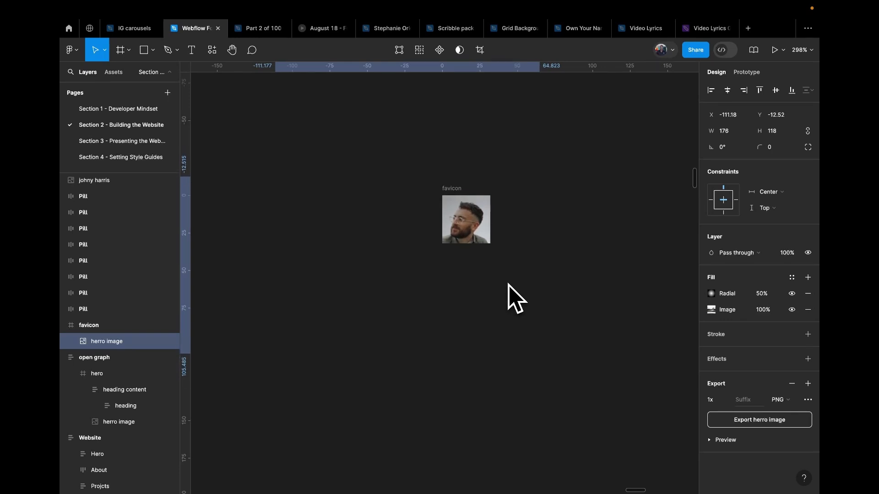
left_click(471, 171)
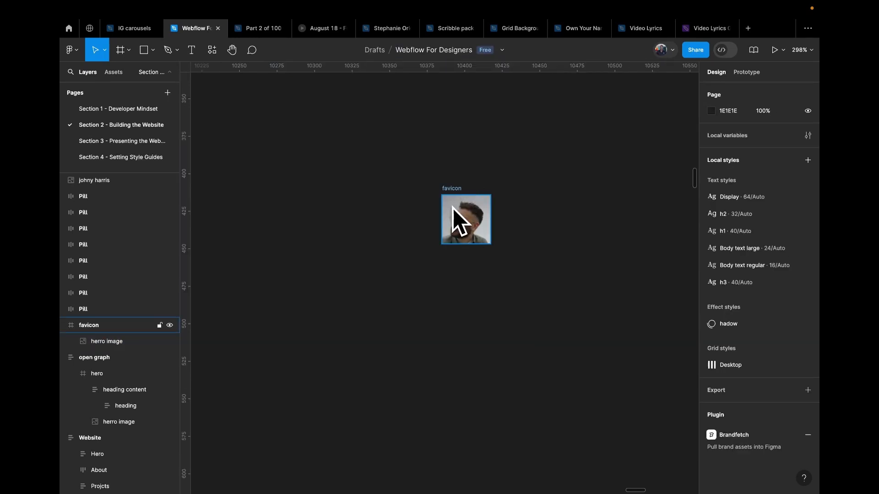
Step: Duplicate the favicon frame beside the original and scale the copy proportionally to a height of 256
left_click(454, 193)
left_click_drag(451, 191, 509, 195, "alt")
key("k")
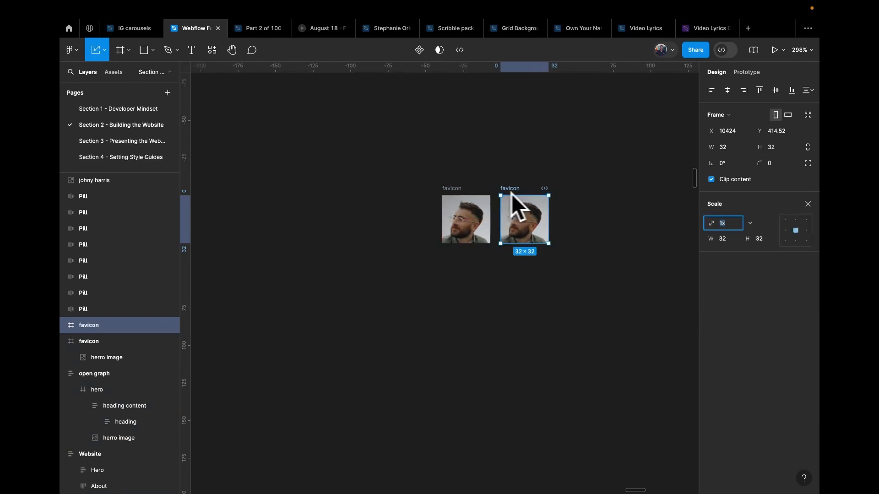
left_click(762, 245)
type("256")
key("Return")
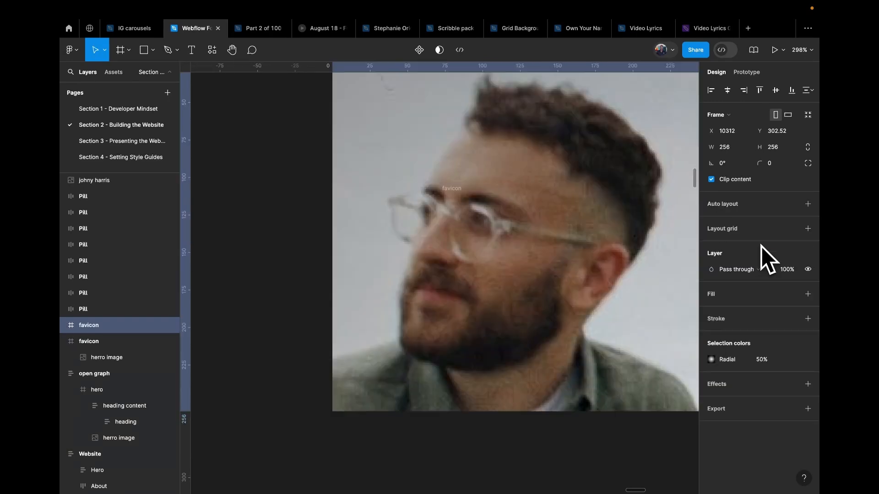
Step: Move the 256 × 256 copy clear of the small favicon frame and rename it webclip
scroll(433, 328, "down", 5)
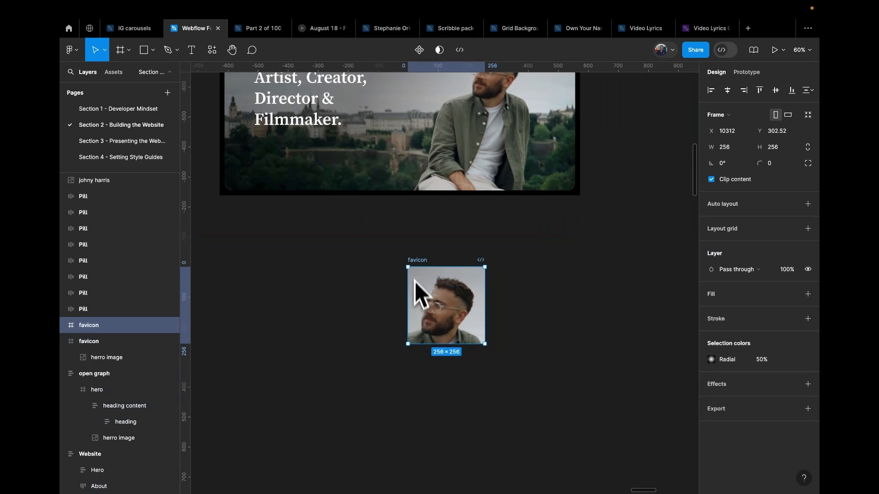
left_click_drag(418, 260, 460, 264)
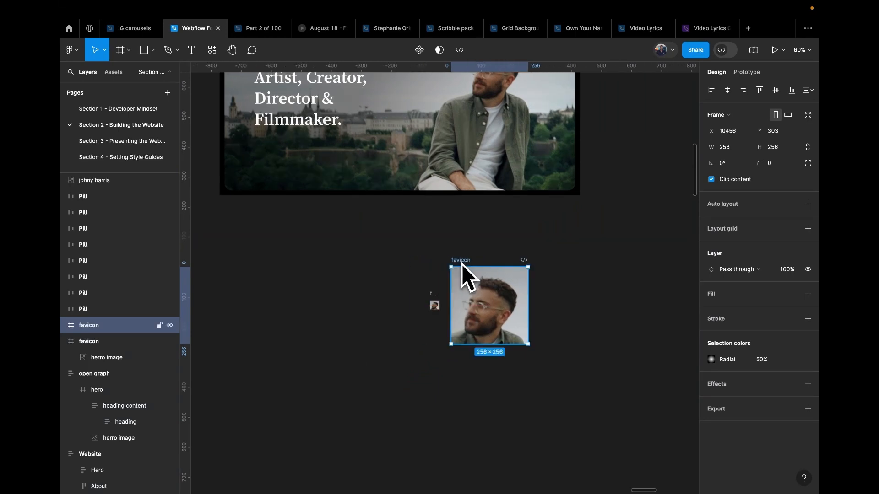
key("ctrl+r")
type("webcli")
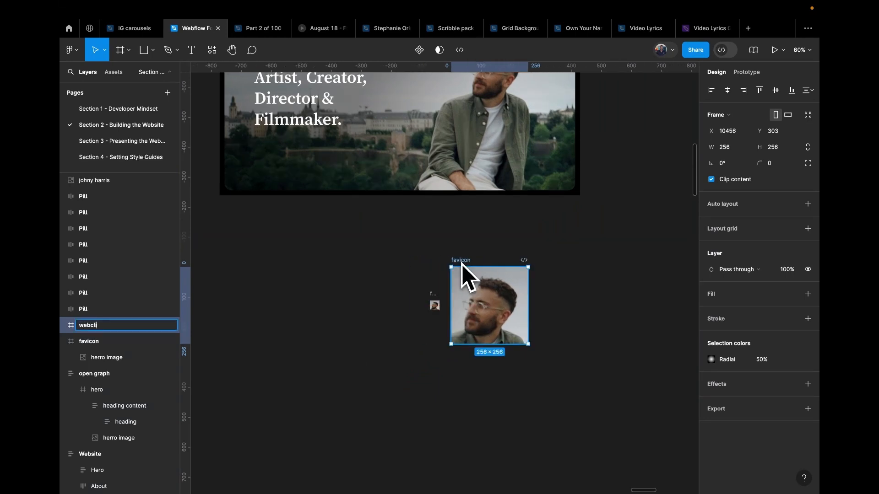
type("p")
key("Return")
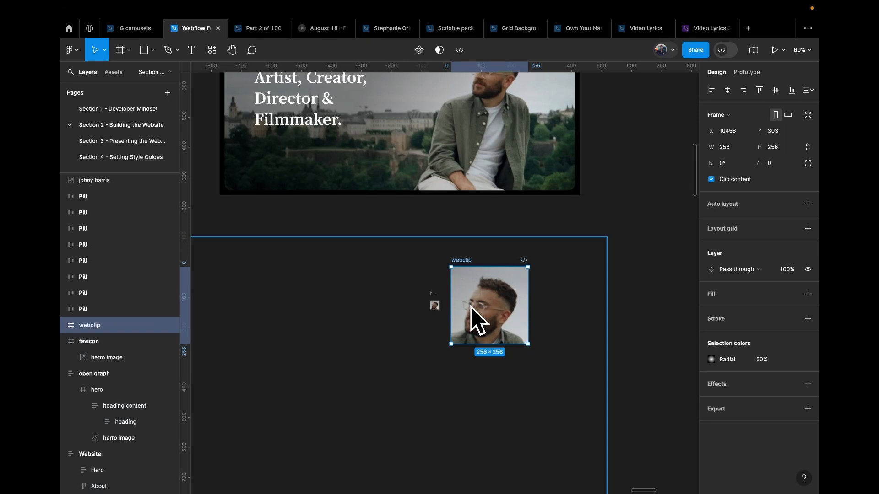
Step: Select the favicon and webclip frames together and export both as PNG at 1x
scroll(473, 316, "up", 5, "ctrl")
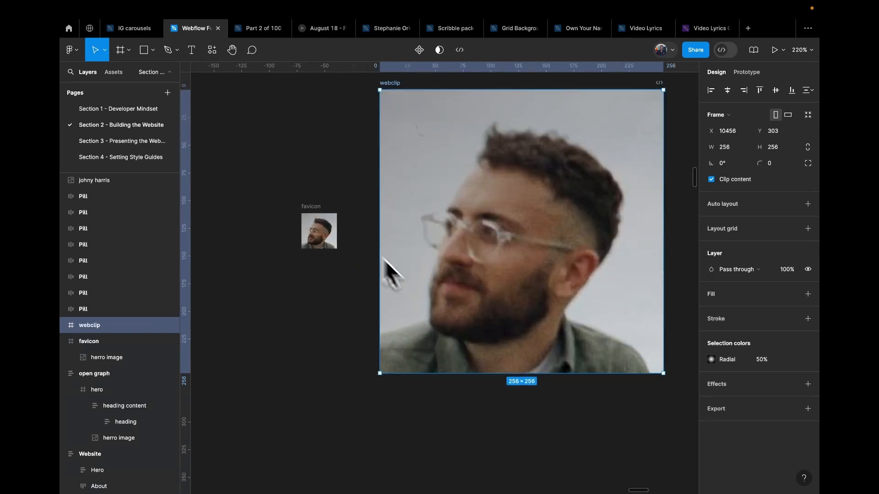
left_click(326, 216)
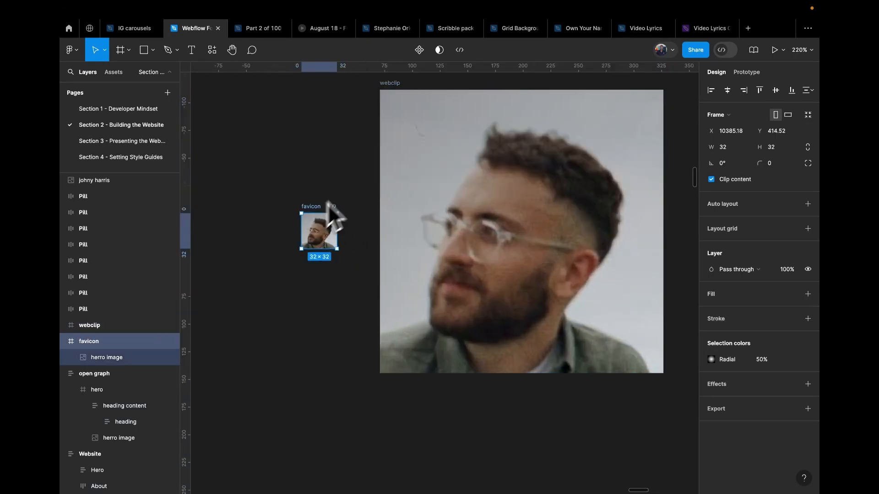
left_click(393, 86, "shift")
left_click(743, 429)
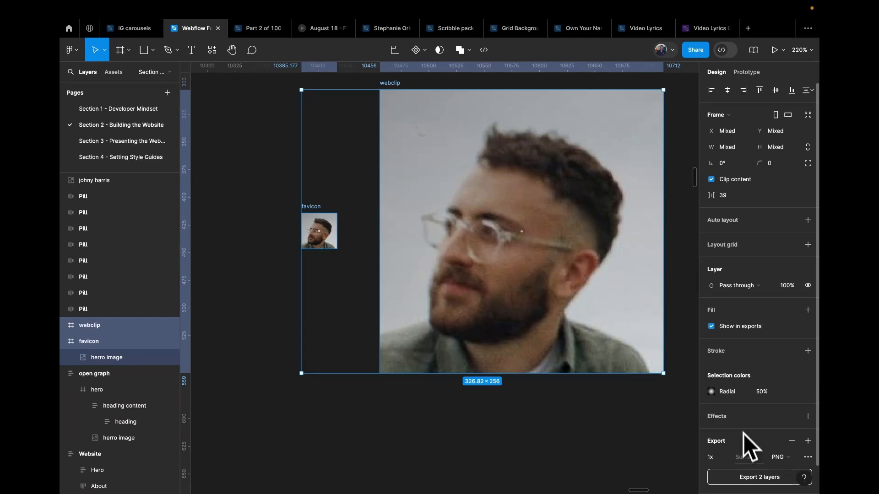
left_click(751, 477)
Step: Switch to the Webflow general settings and try to upload favicon.png as the site's favicon
key("ctrl+Left")
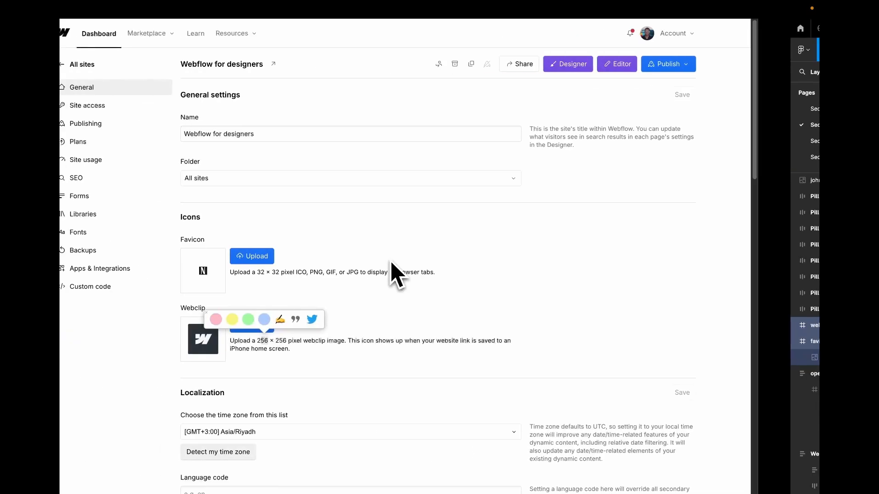
left_click(313, 251)
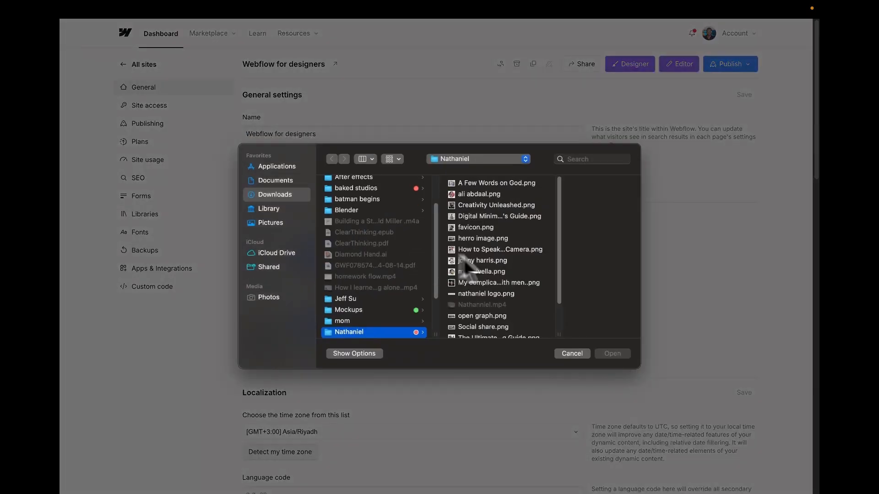
scroll(502, 293, "down", 3)
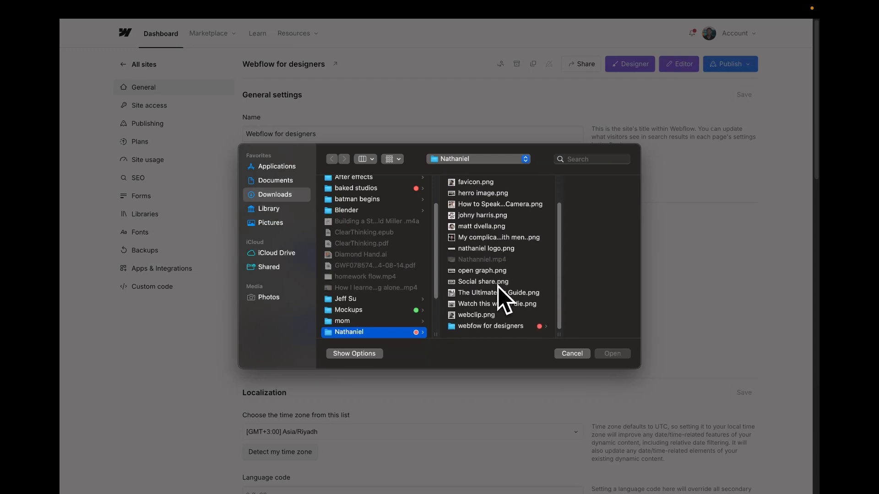
scroll(492, 275, "up", 3)
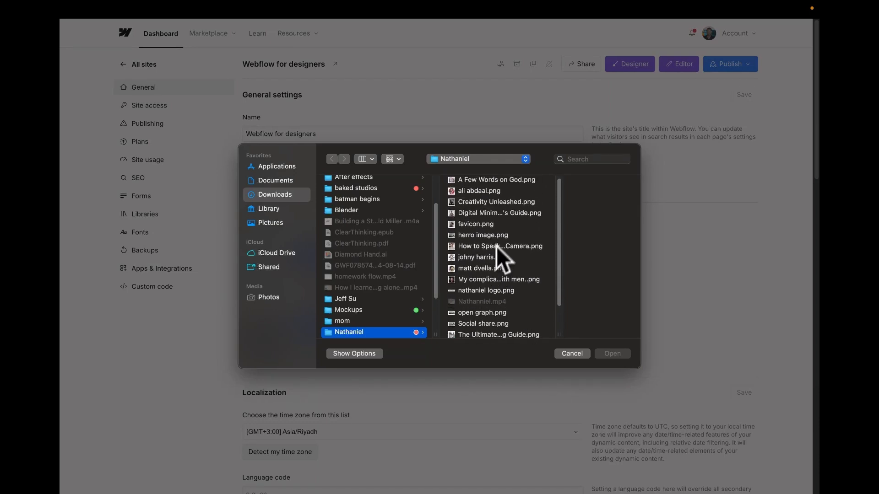
left_click(499, 224)
left_click(623, 356)
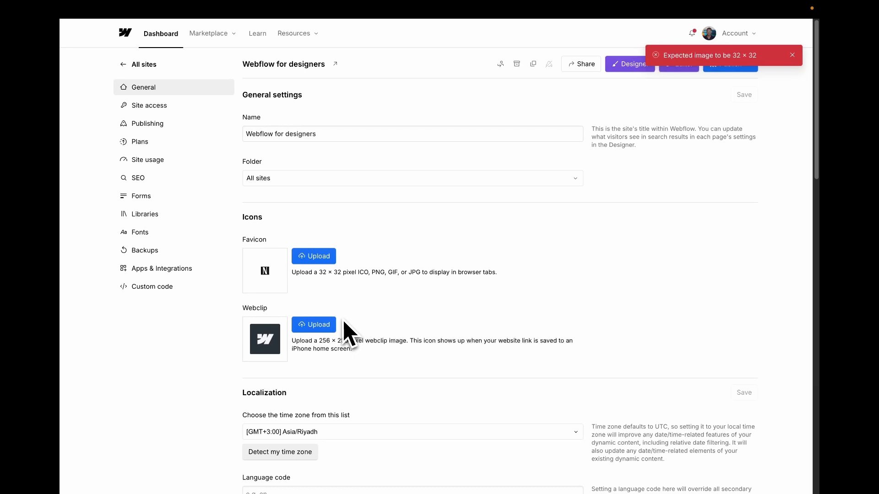
Step: Try once more to upload favicon.png as the favicon
left_click(323, 256)
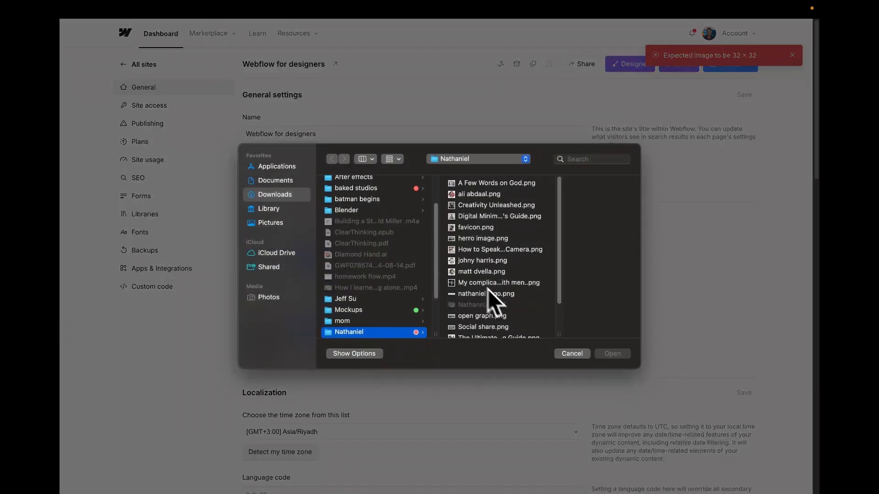
left_click(499, 228)
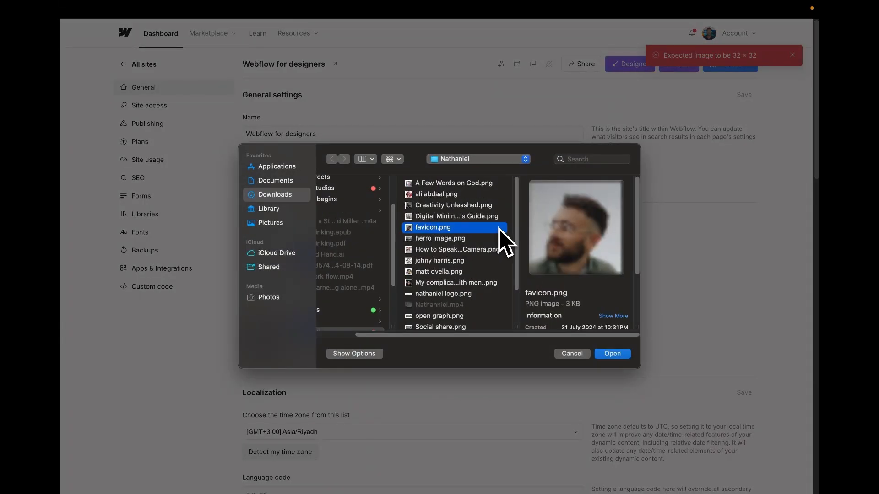
left_click(612, 354)
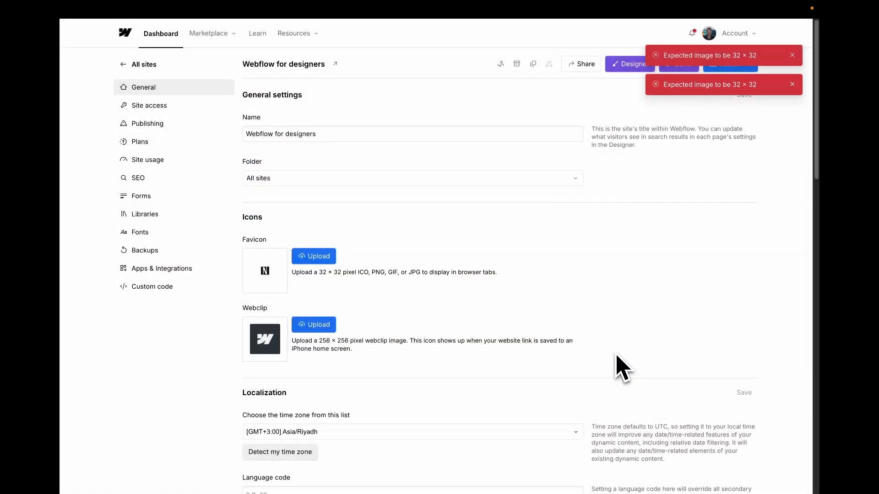
Step: Upload webclip.png from the Nathaniel folder as the site's webclip
left_click(318, 324)
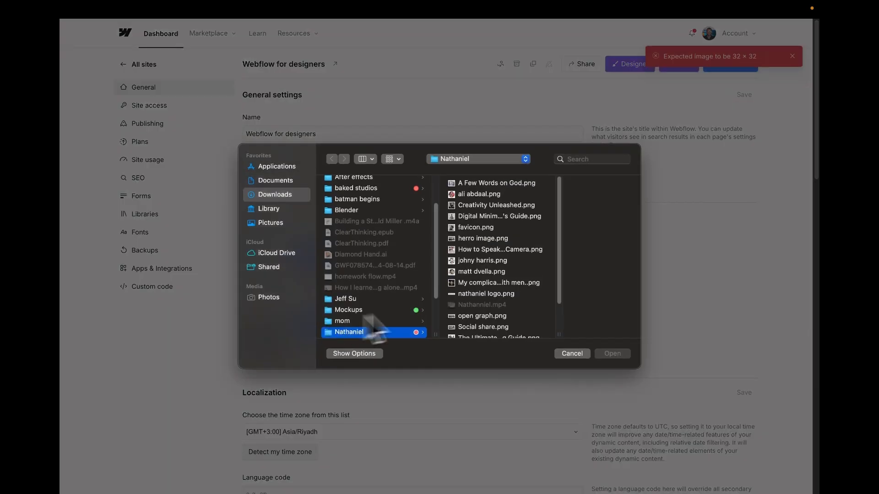
scroll(499, 284, "down", 3)
left_click(483, 315)
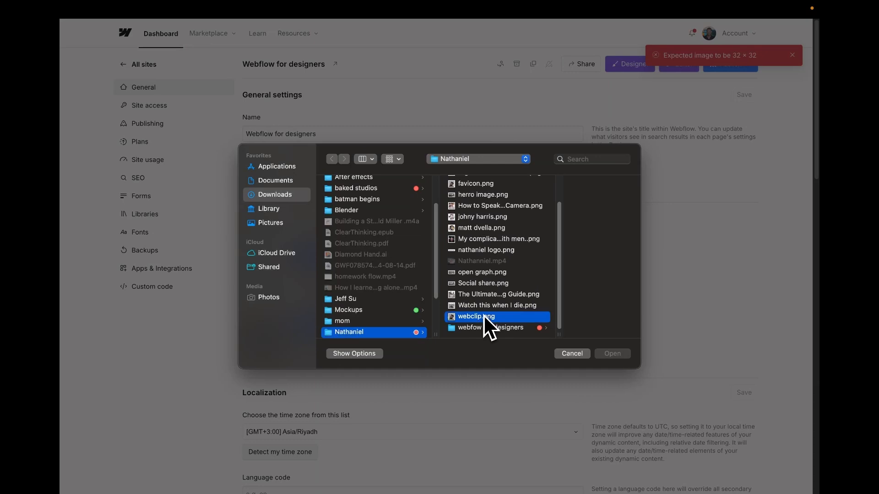
left_click(609, 353)
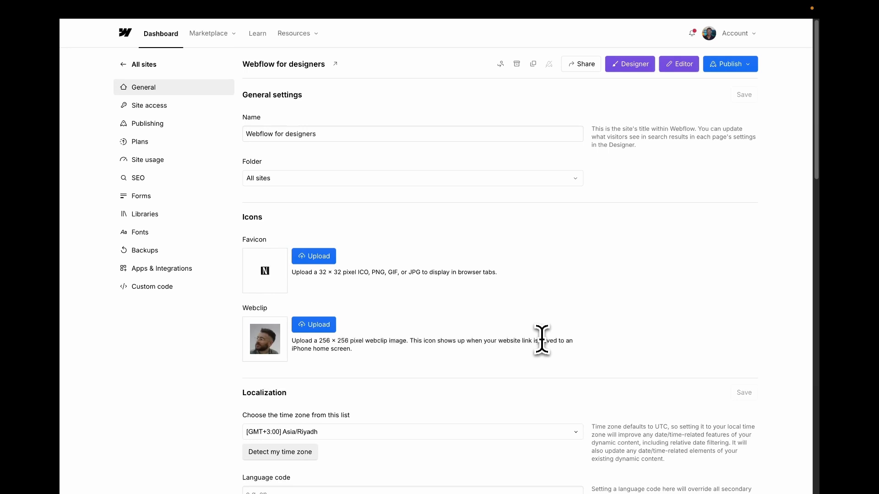
Step: Switch to Figma and export only the 32 × 32 favicon frame as PNG at 1x, replacing the existing favicon.png
key("ctrl+Right")
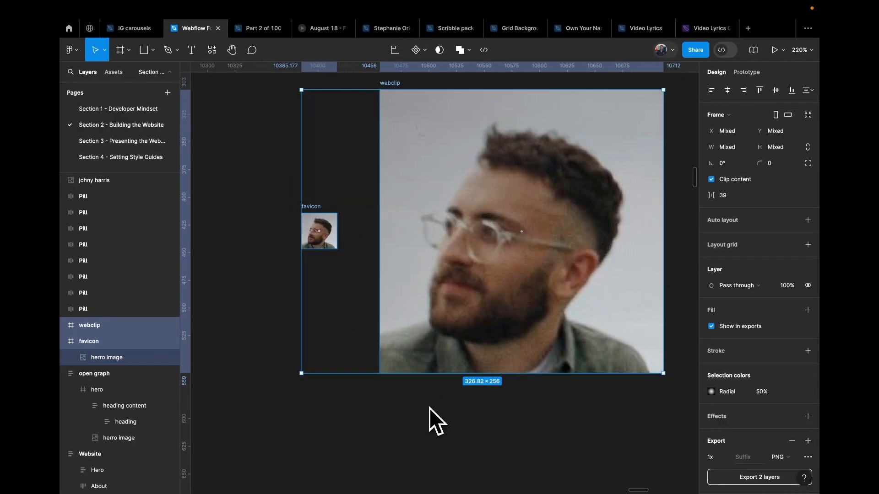
left_click(429, 408)
left_click(327, 214)
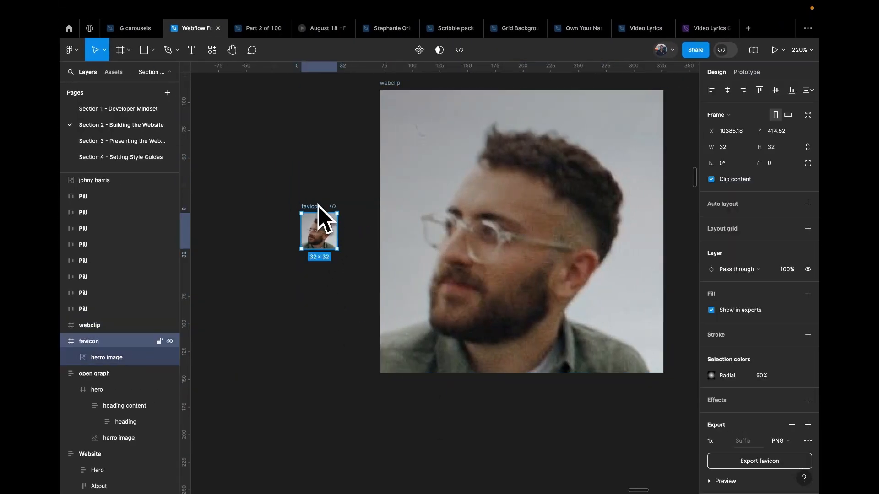
left_click(732, 459)
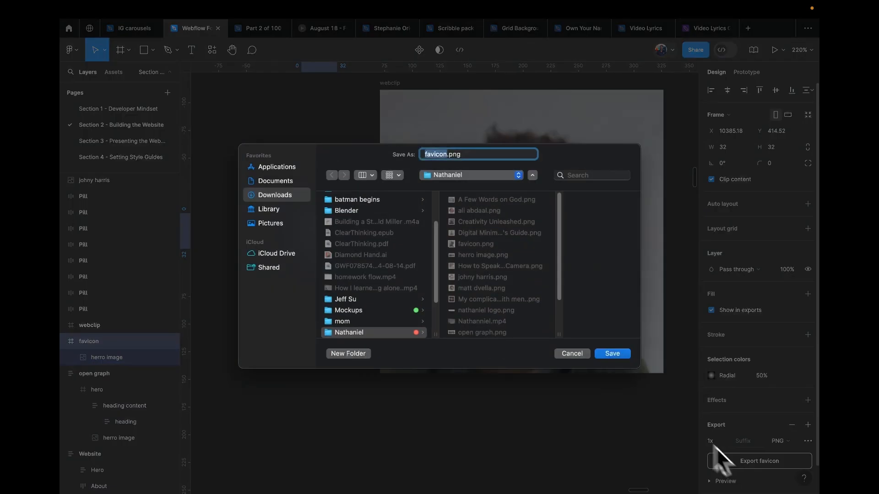
left_click(612, 354)
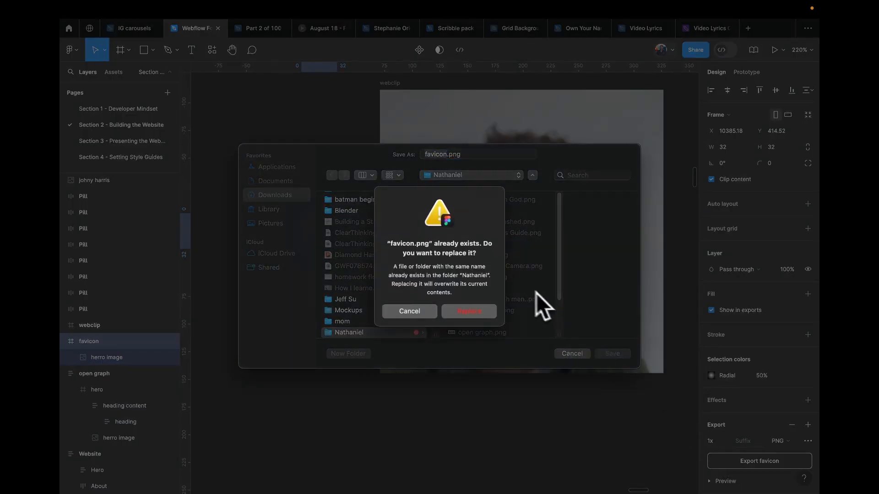
left_click(483, 313)
Step: Return to the Webflow general settings and try to upload the re-exported favicon.png as the favicon
key("ctrl+Left")
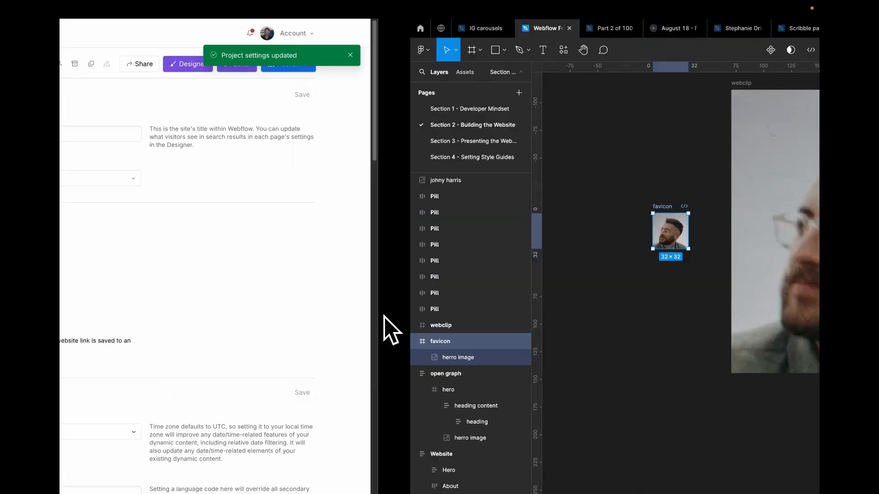
left_click(310, 255)
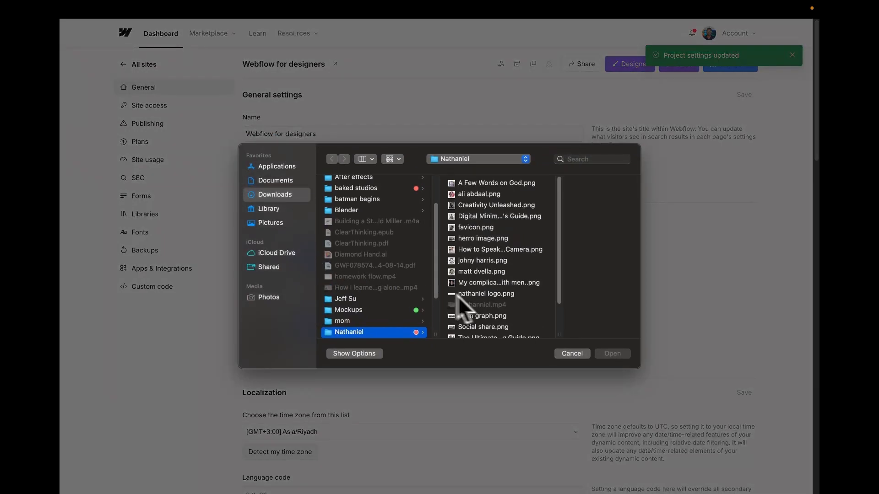
left_click(487, 227)
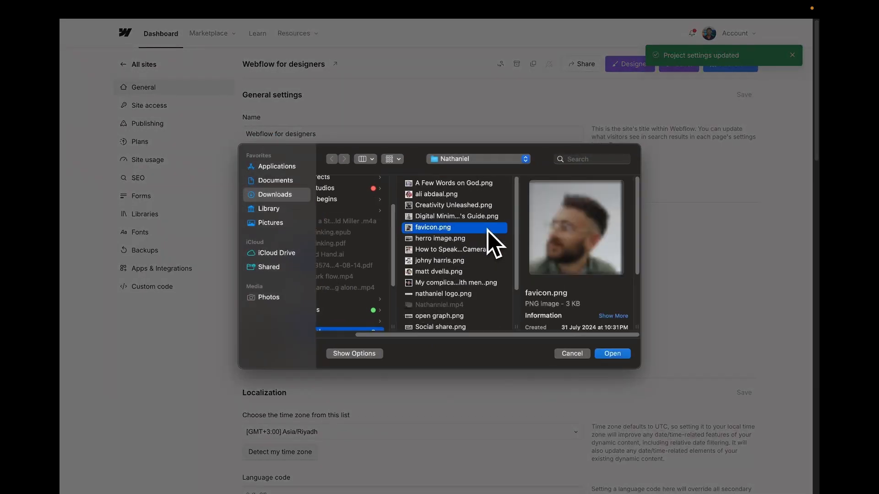
left_click(616, 354)
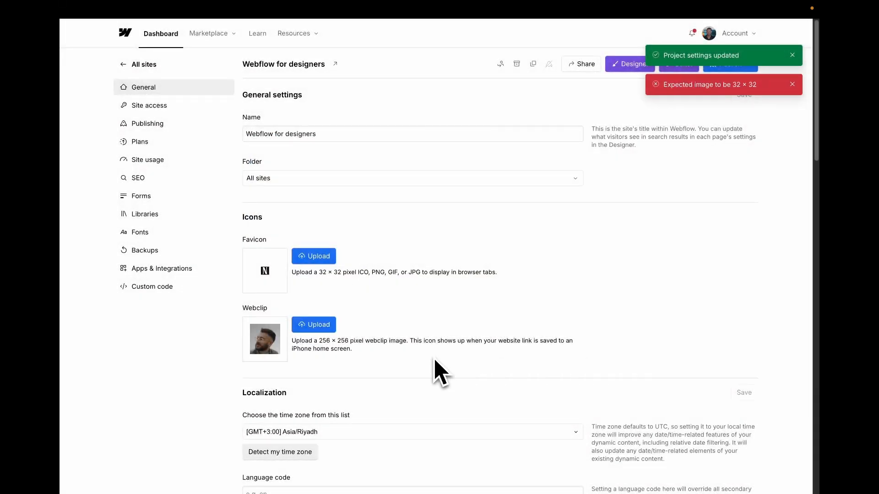
Step: Try to upload favicon.png as the webclip
left_click(319, 325)
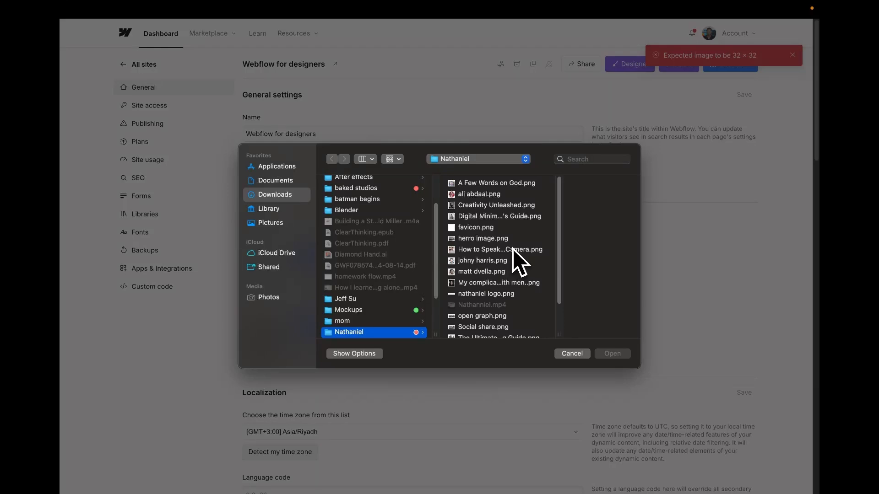
left_click(513, 227)
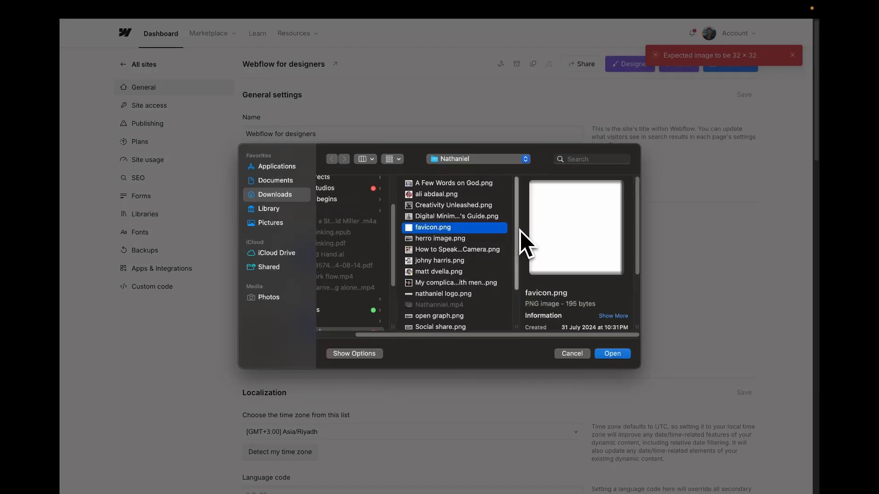
left_click(625, 355)
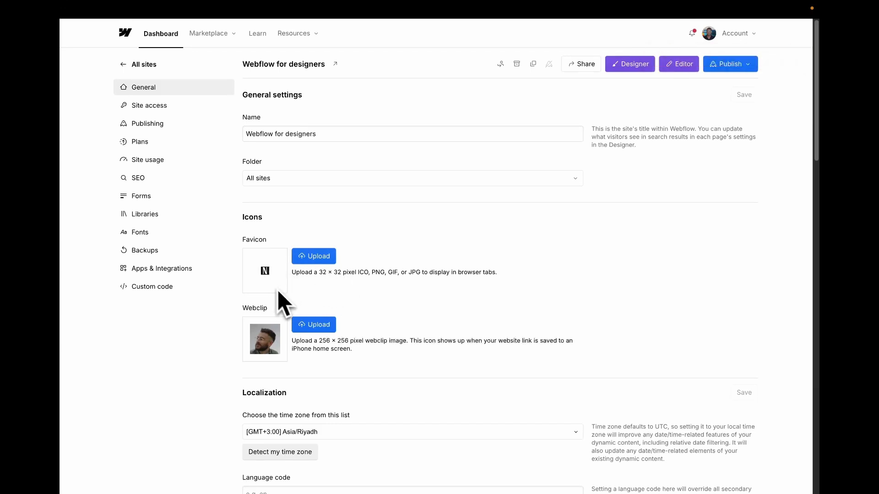
Step: Rename the site "Nathaniel Drew Portfolio | Webflow for Designers Project" and save the general settings
scroll(331, 326, "down", 5)
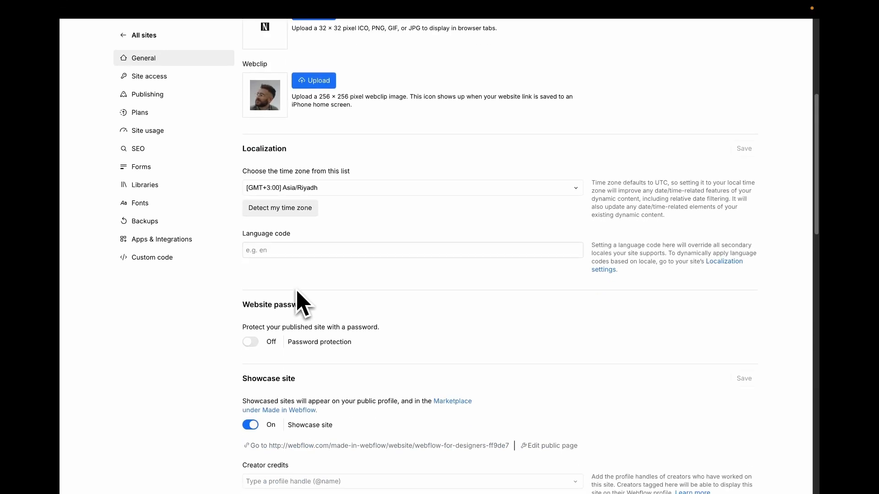
scroll(300, 302, "up", 5)
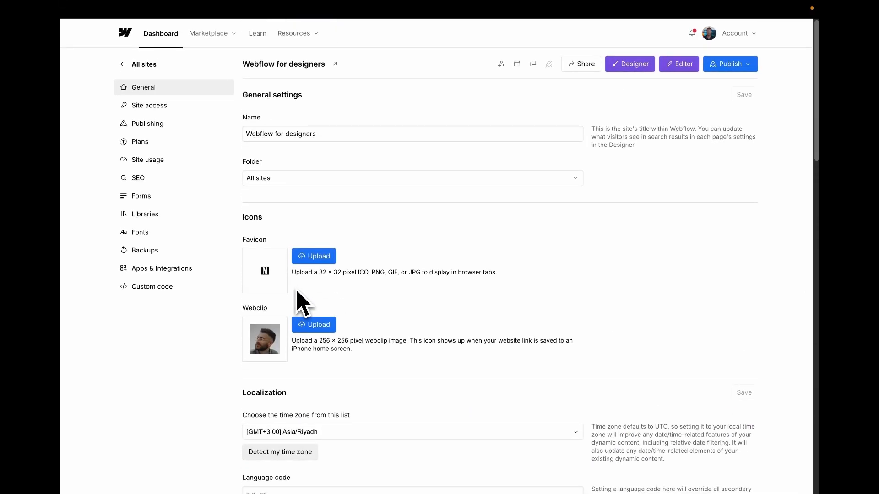
triple_click(330, 134)
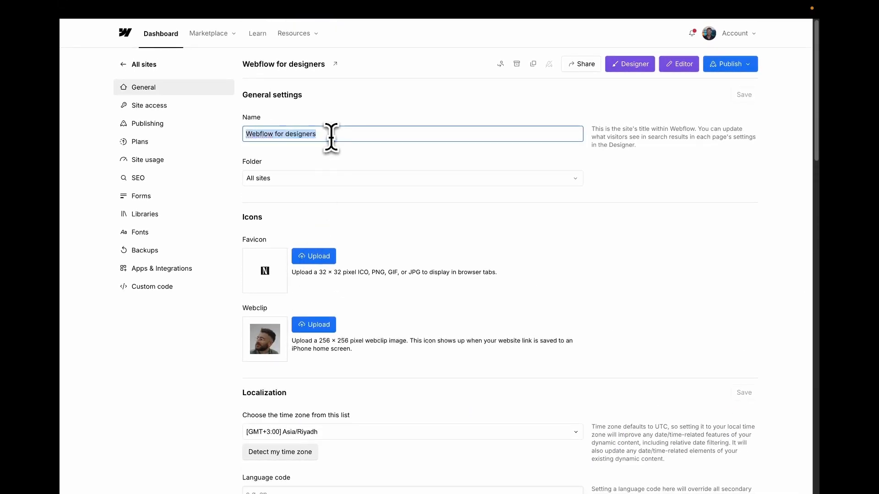
type("Nathaniel Drew Portfolio |")
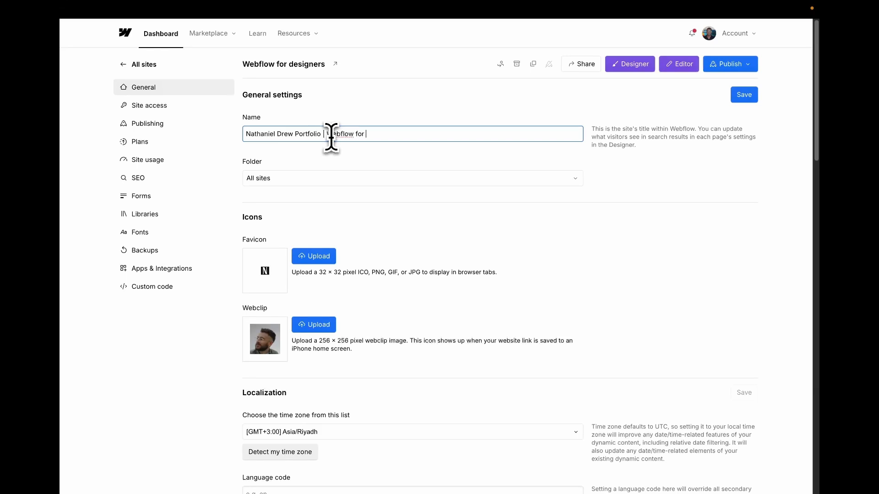
type("ners Project")
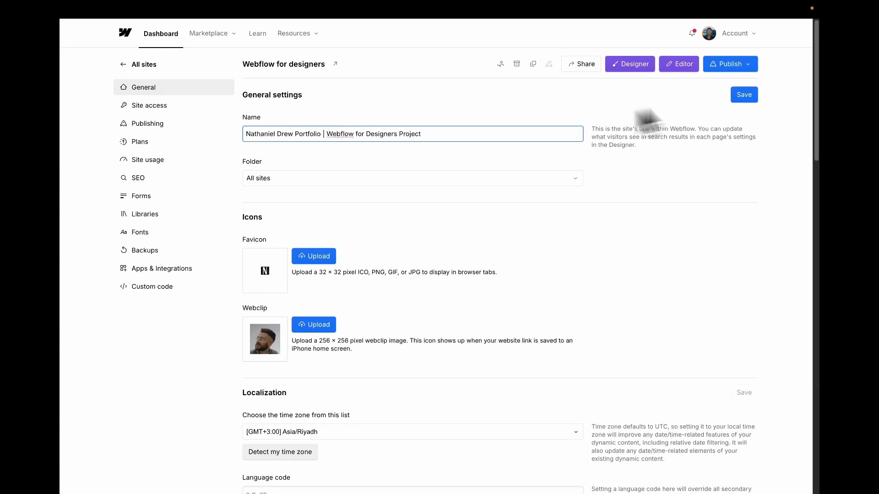
left_click(746, 95)
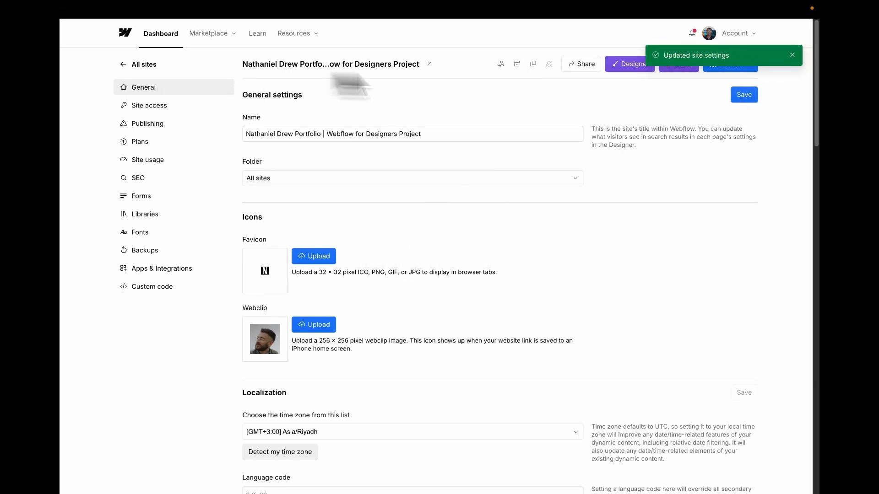
Step: Open the site in the Designer and look over the home page down to the footer
left_click(632, 70)
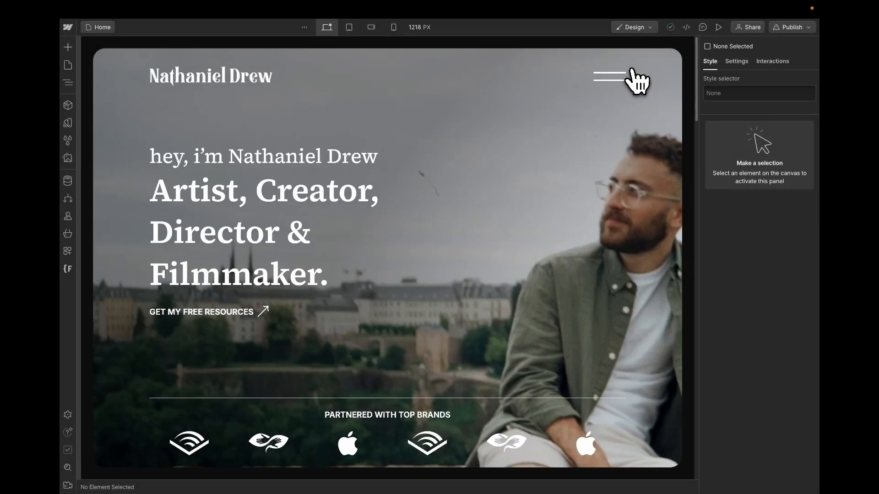
scroll(508, 133, "down", 20)
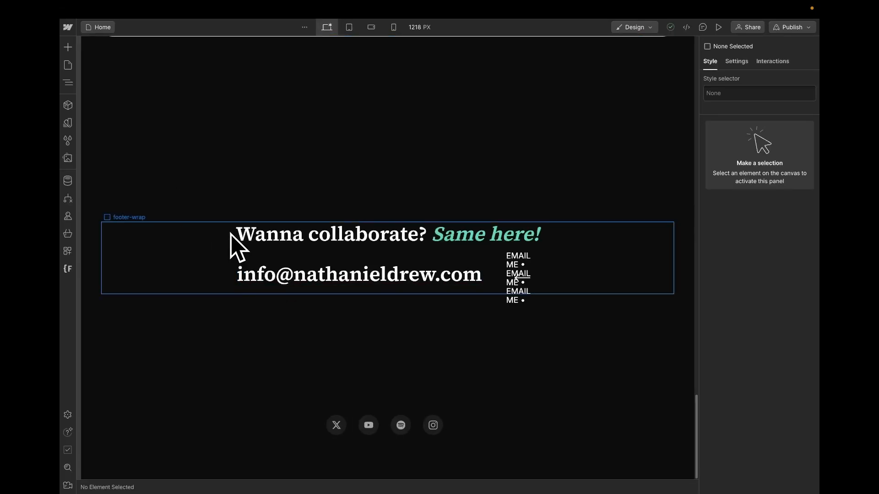
Step: Switch to the Website Pre-Launch Checklist and tick off "Add Favicon & Web clip" and "Spell check and do a typography audit"
mouse_move(61, 230)
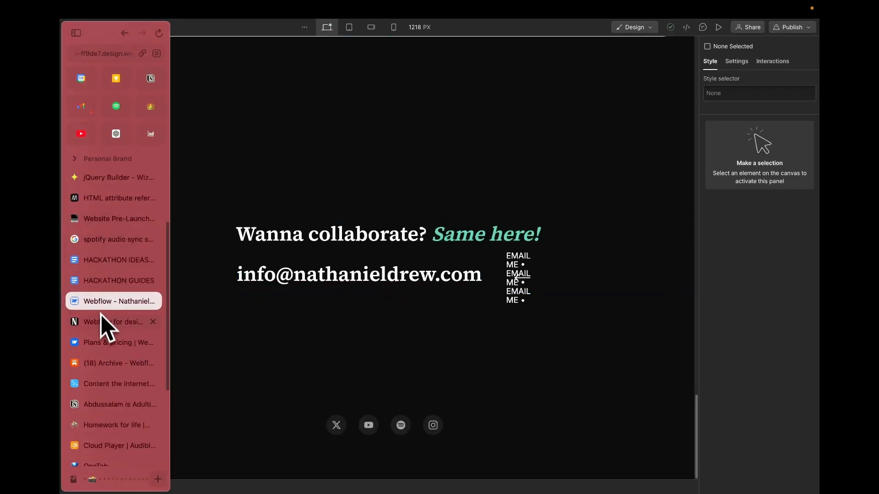
left_click(117, 221)
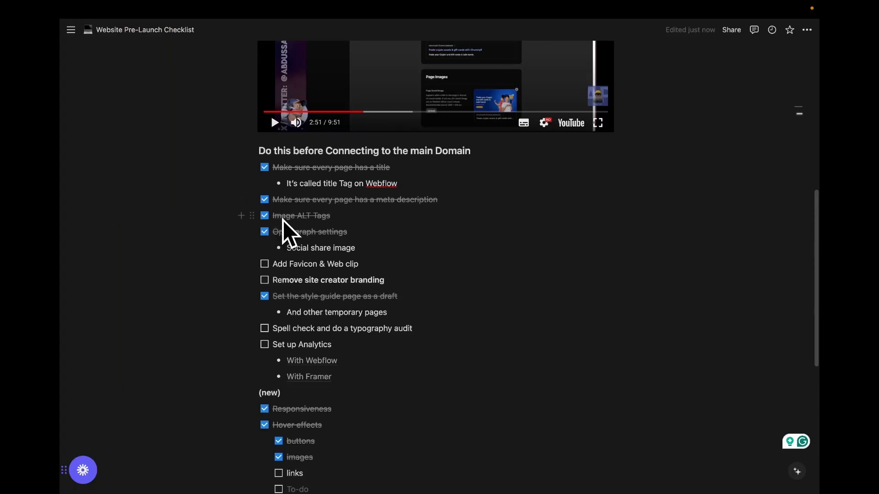
left_click(265, 265)
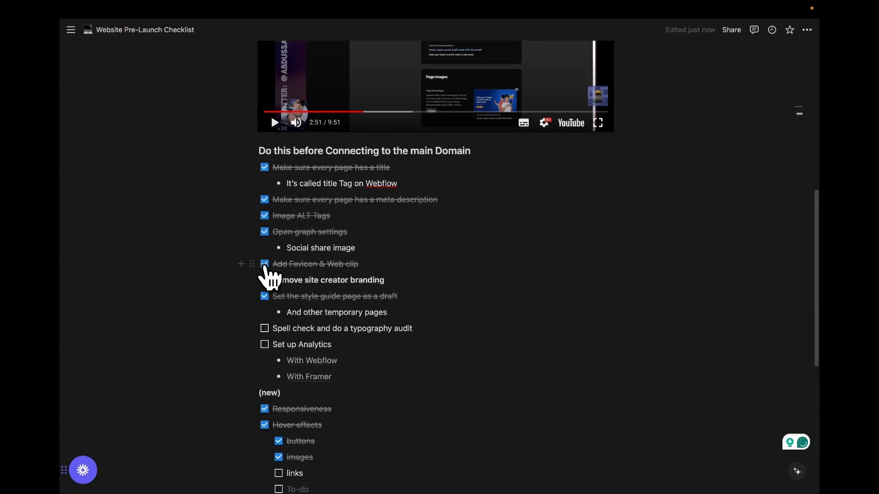
scroll(284, 353, "down", 3)
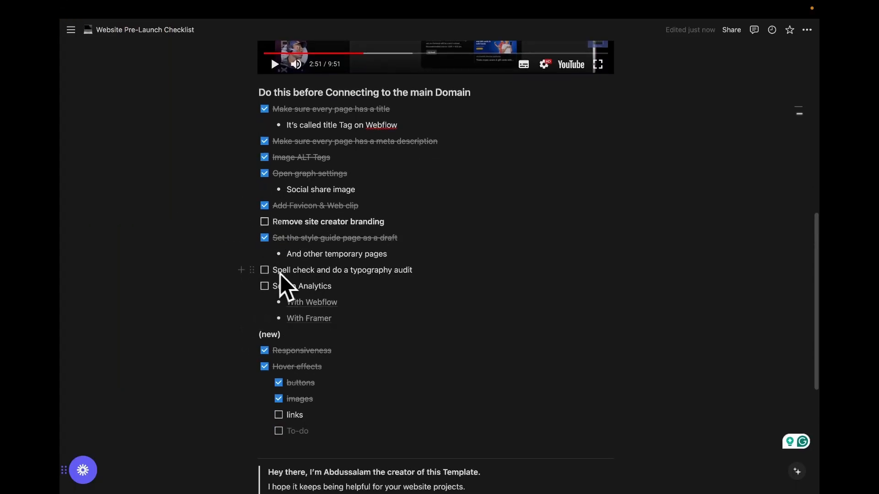
left_click(267, 272)
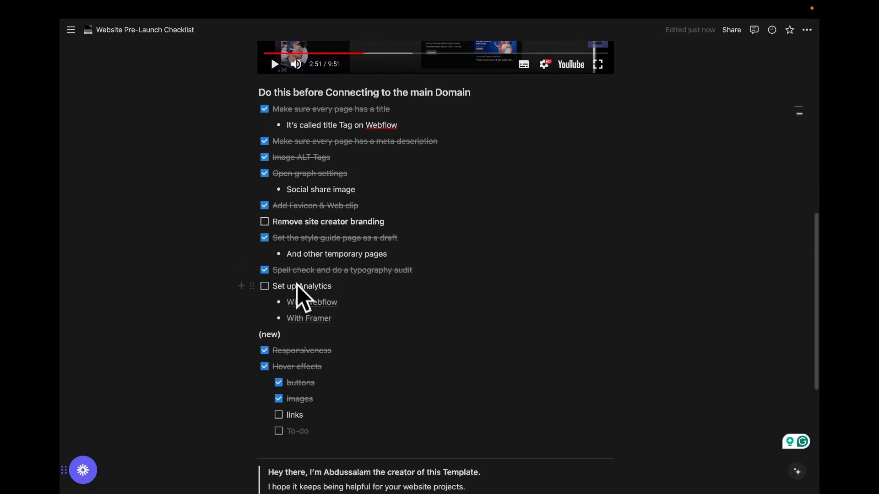
Step: Open the checklist's Webflow analytics setup video, pause it and return to the checklist
left_click(315, 300)
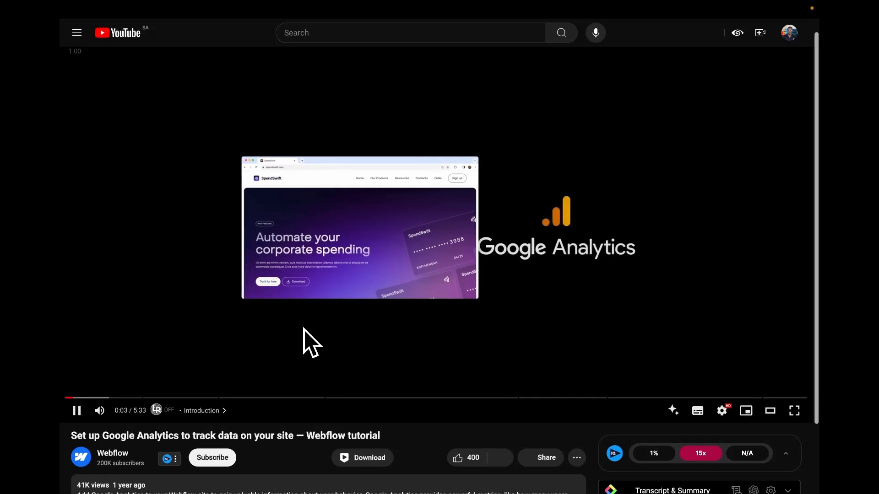
left_click(412, 247)
scroll(412, 247, "left", 3)
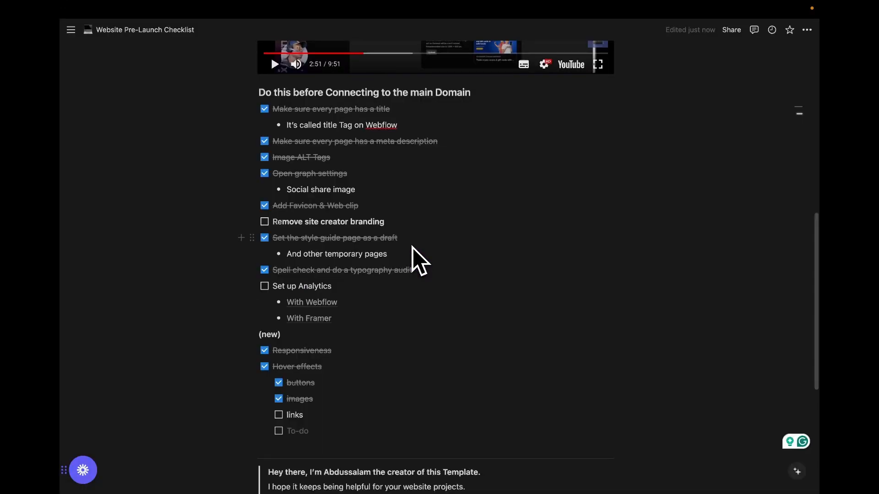
scroll(449, 240, "up", 10)
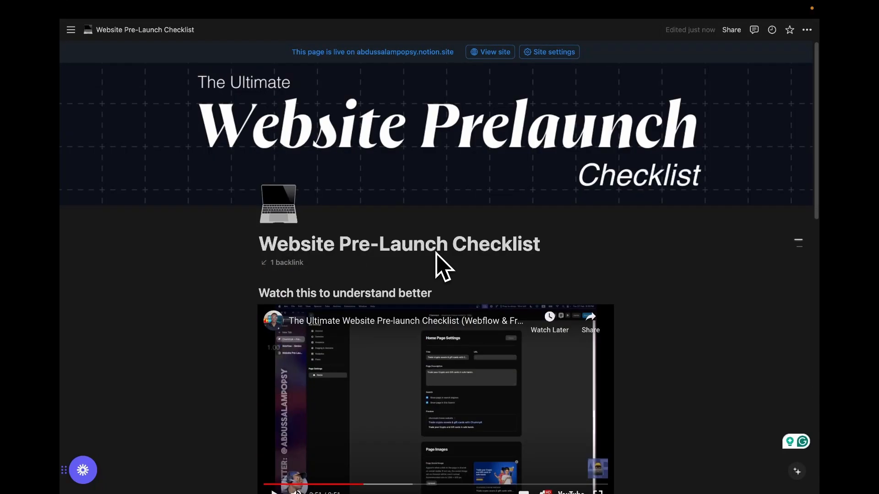
scroll(436, 253, "down", 5)
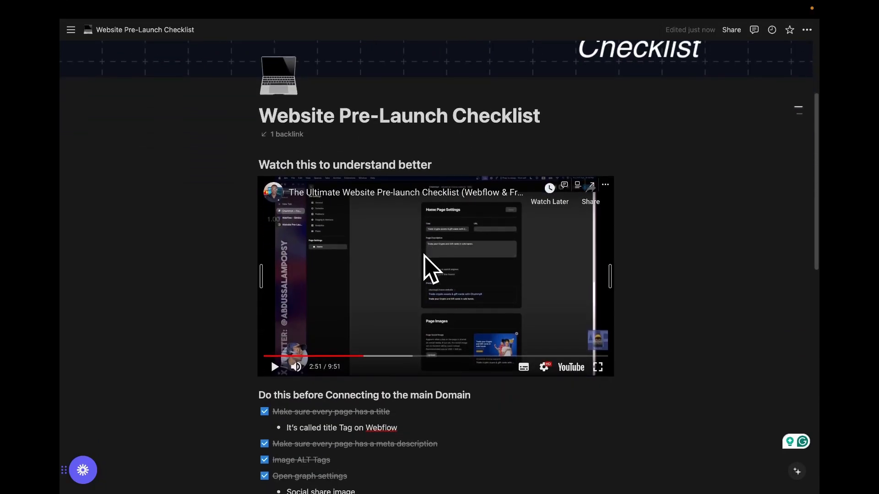
scroll(431, 270, "up", 5)
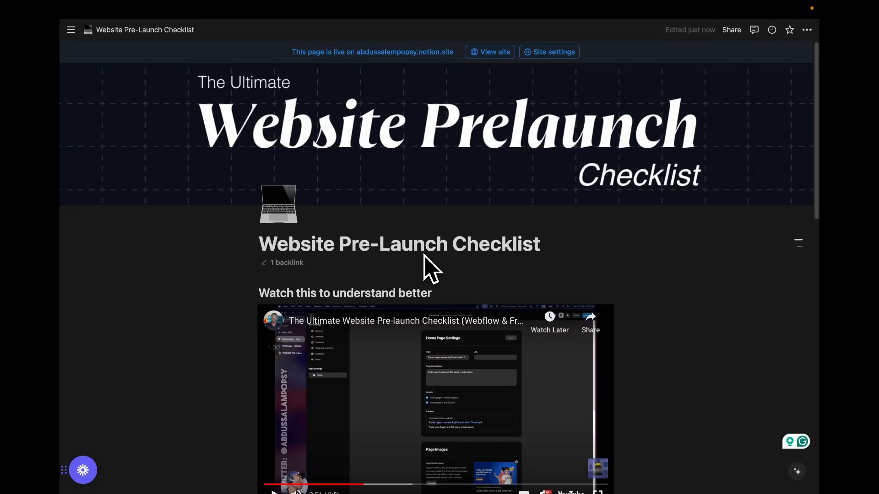
scroll(638, 412, "down", 2)
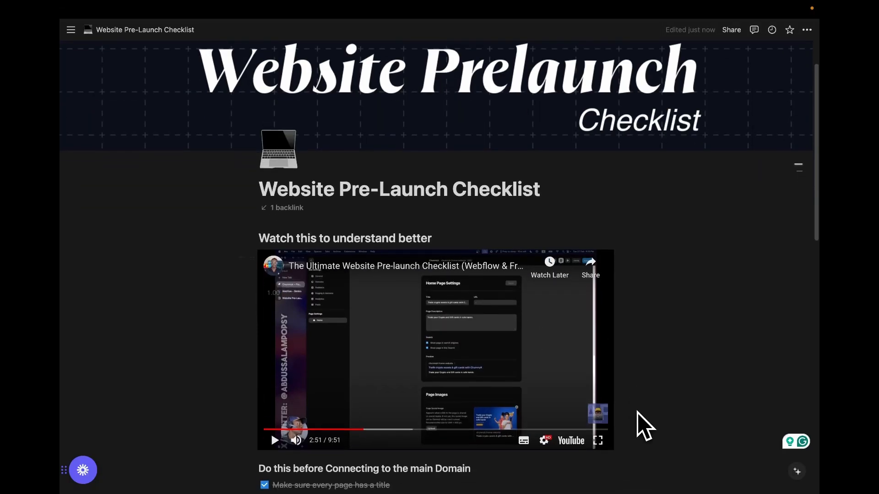
scroll(637, 412, "down", 1)
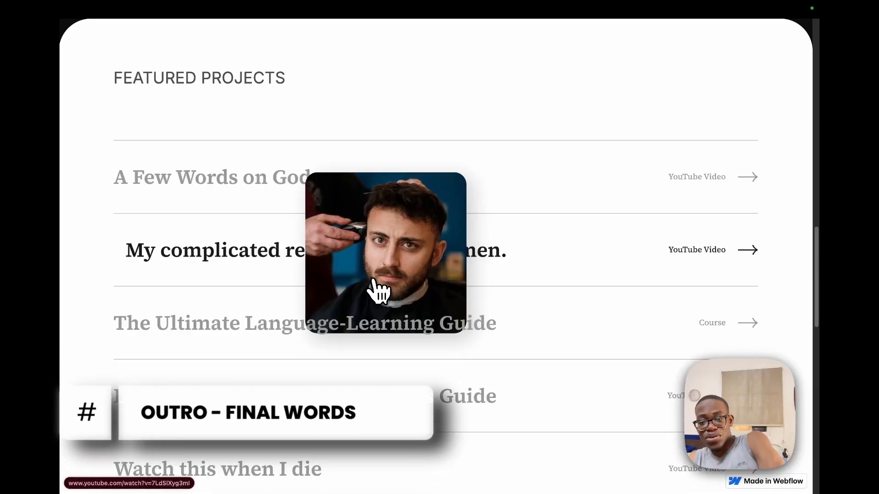